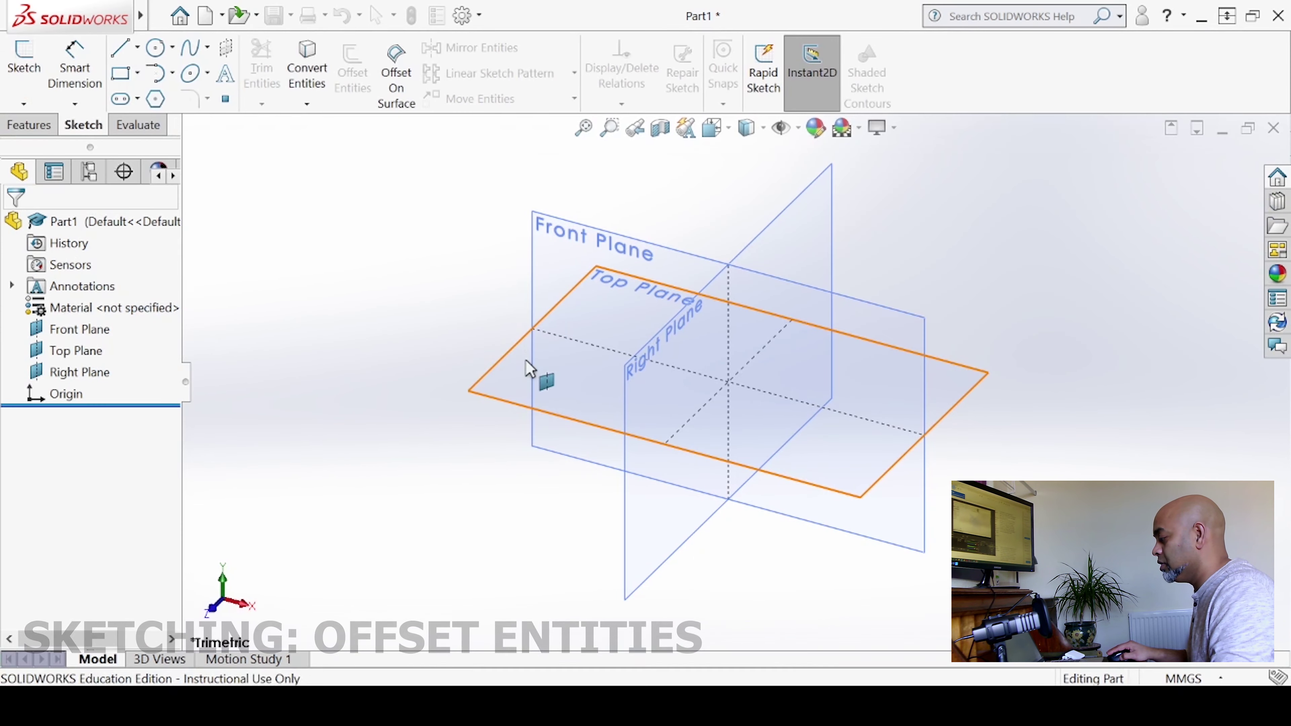
Start a new sketch on the Top Plane.
{"action": "left_click", "coordinate": [529, 363]}
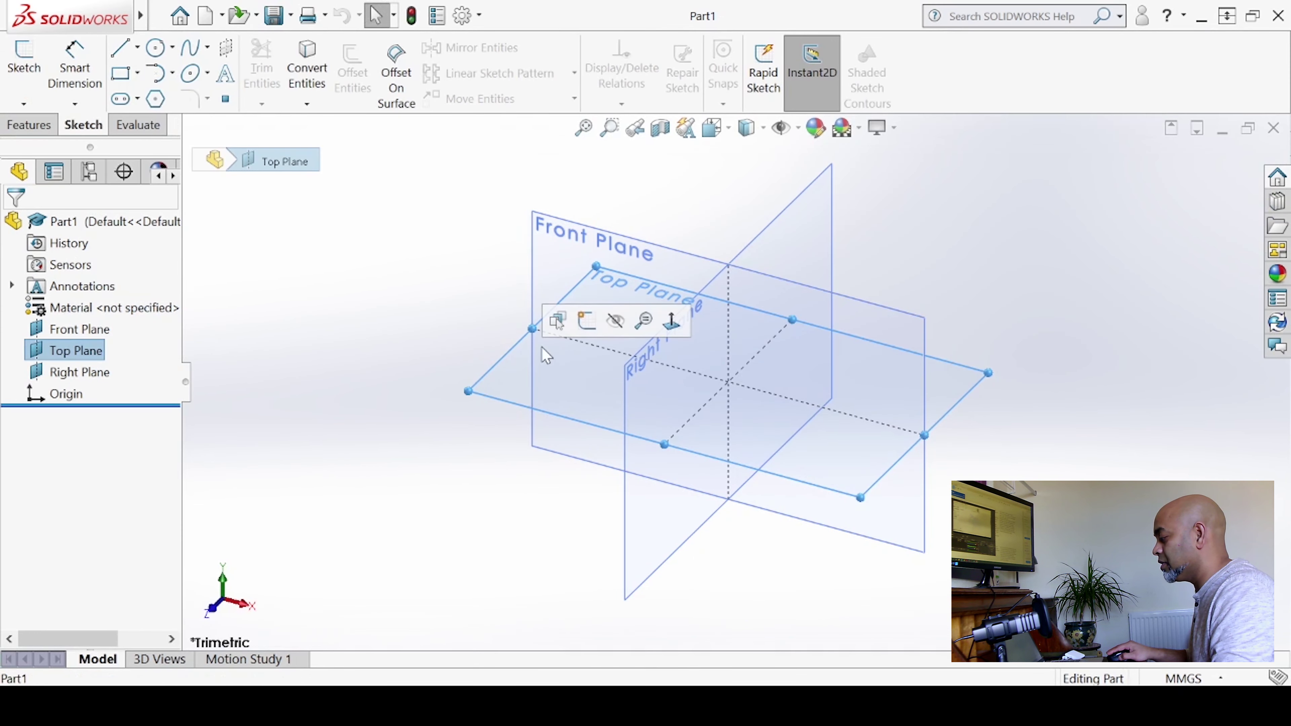
{"action": "left_click", "coordinate": [584, 325]}
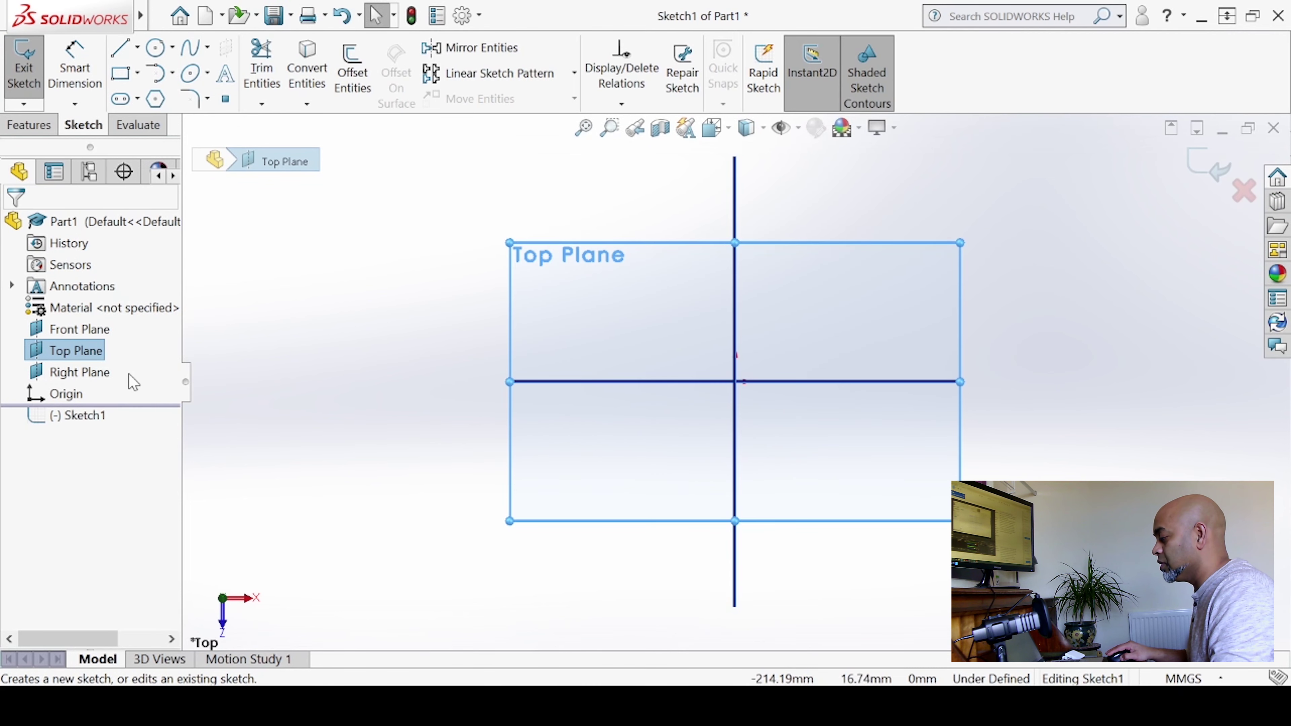
{"action": "left_click", "coordinate": [308, 330]}
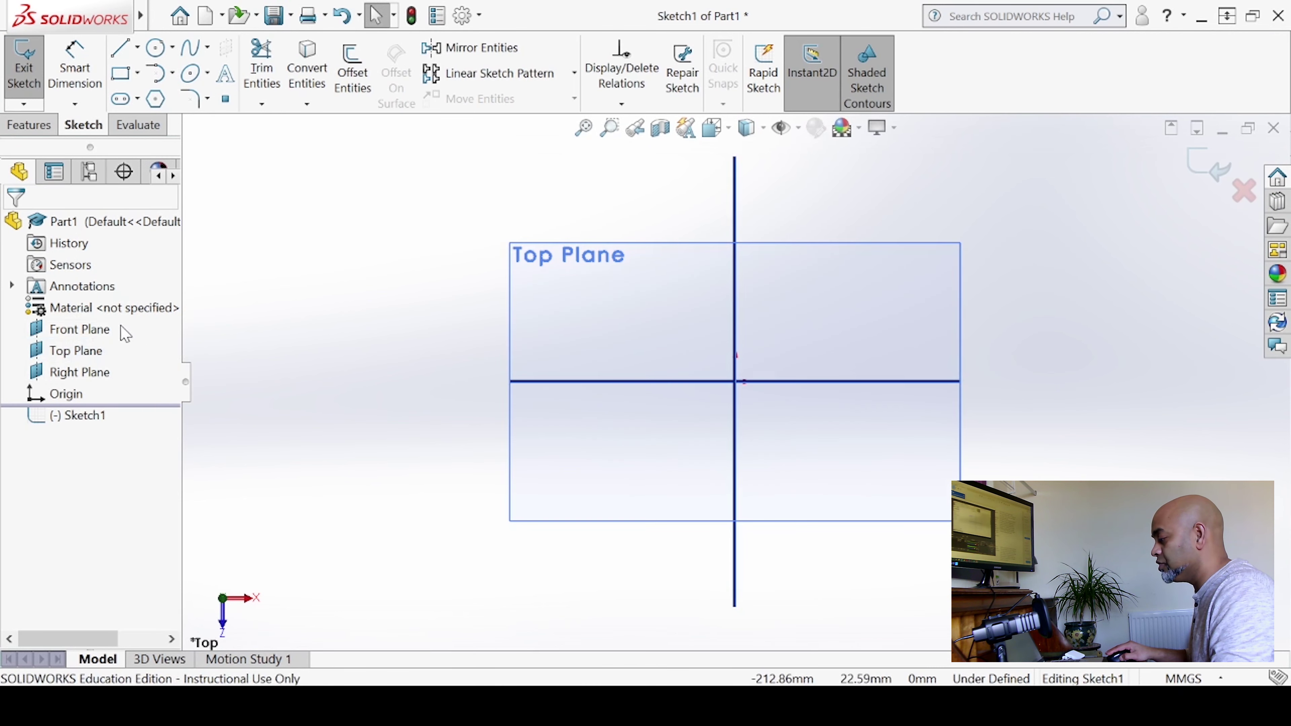
Hide the Front, Right and Top reference planes.
{"action": "left_click", "coordinate": [80, 329]}
{"action": "left_click", "coordinate": [137, 304]}
{"action": "left_click", "coordinate": [76, 372]}
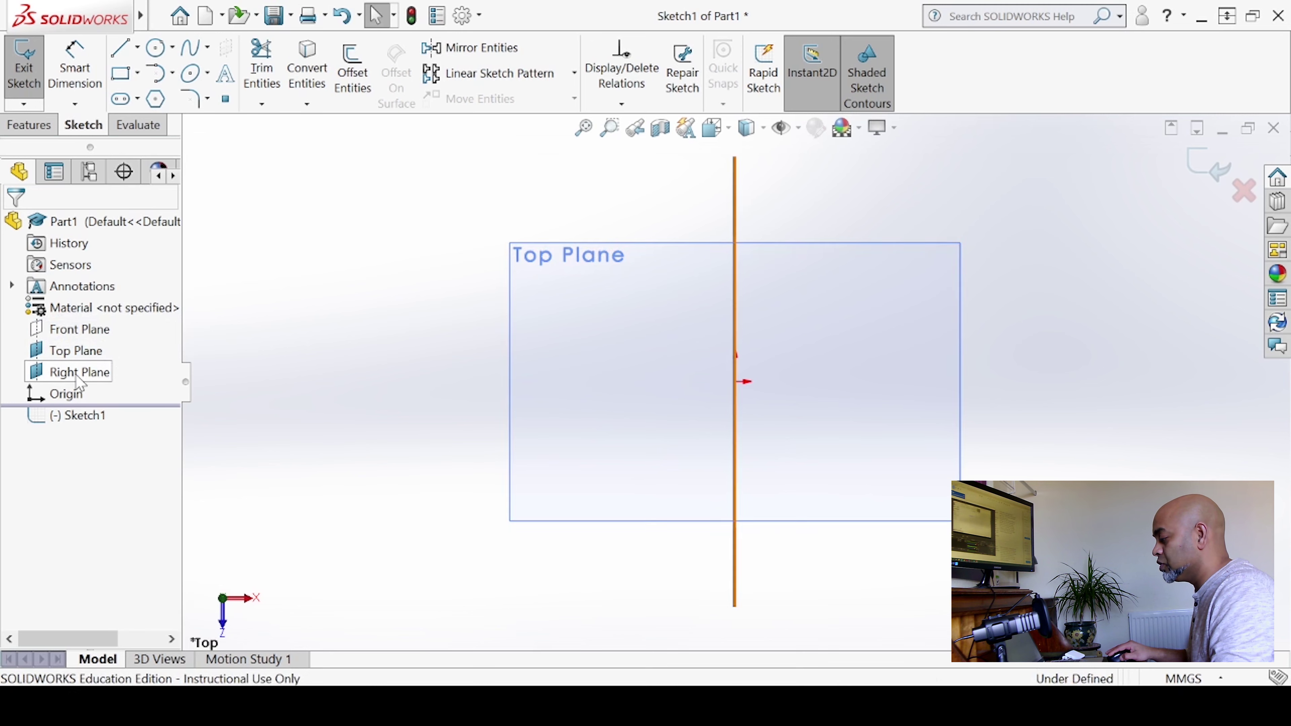
{"action": "left_click", "coordinate": [138, 347]}
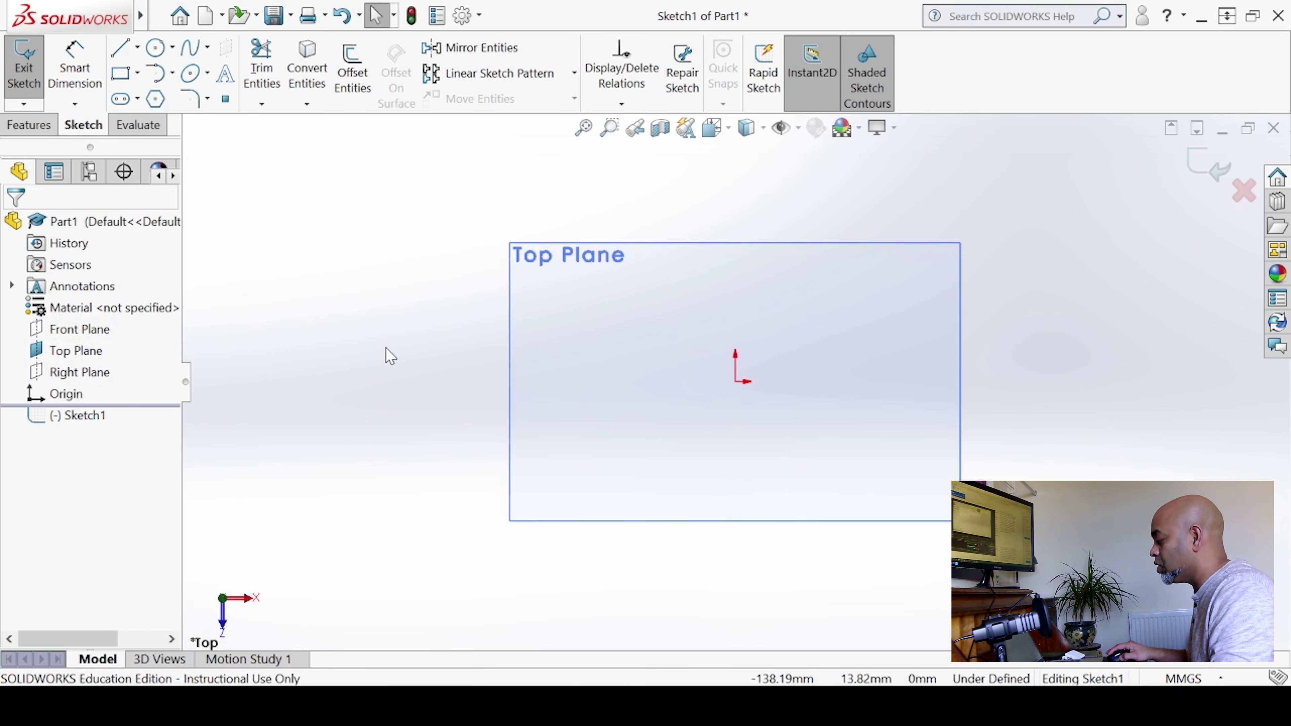
{"action": "left_click", "coordinate": [75, 351]}
{"action": "left_click", "coordinate": [138, 325]}
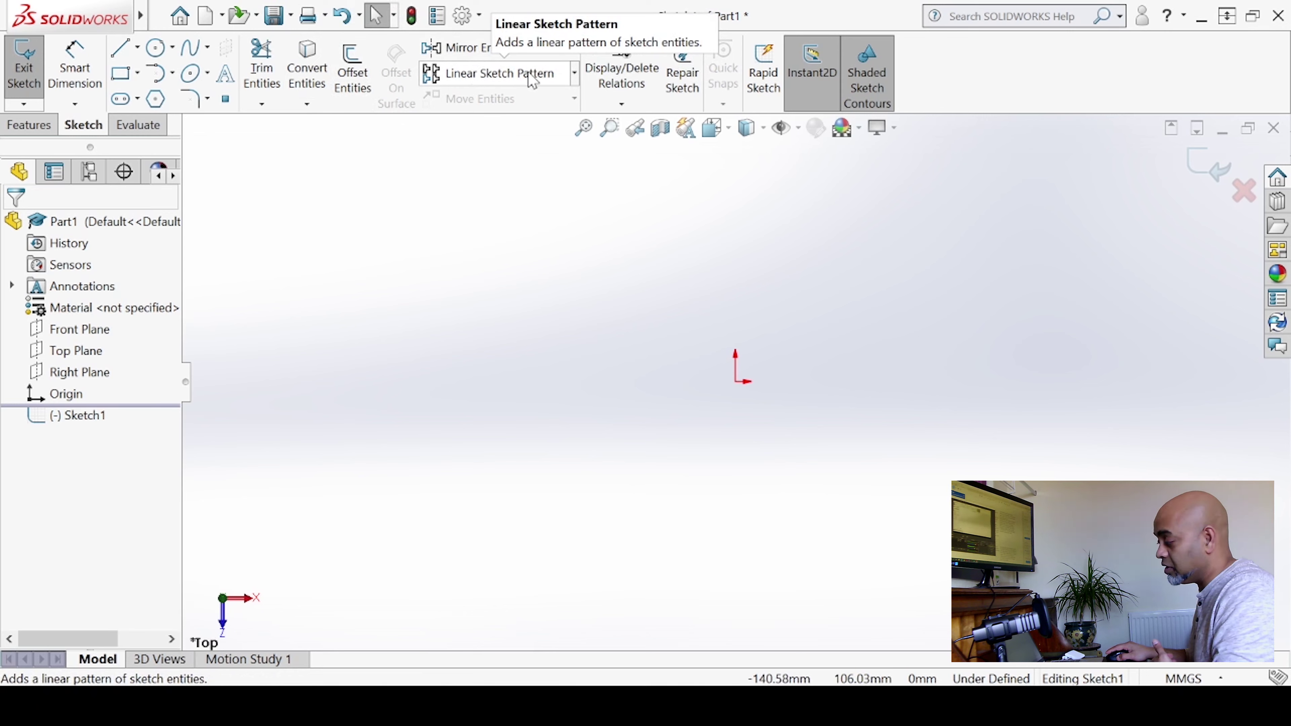
{"action": "left_click", "coordinate": [575, 73]}
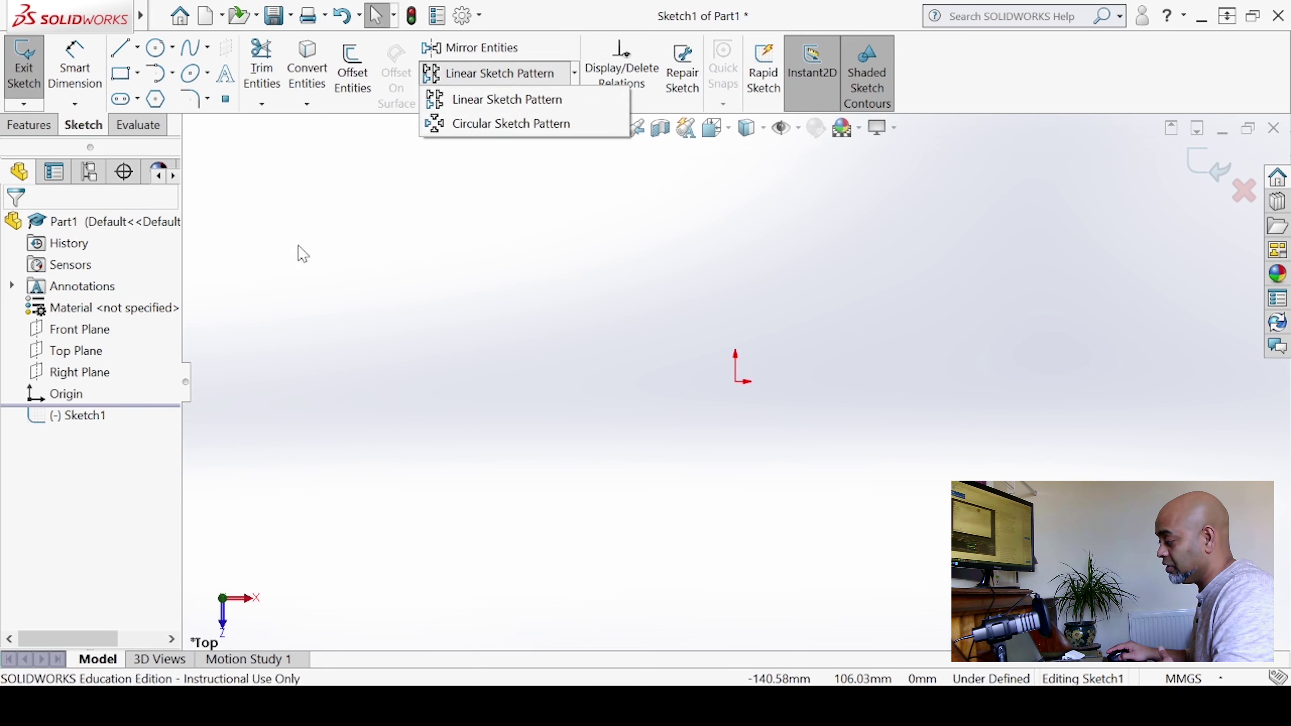
{"action": "left_click", "coordinate": [332, 124]}
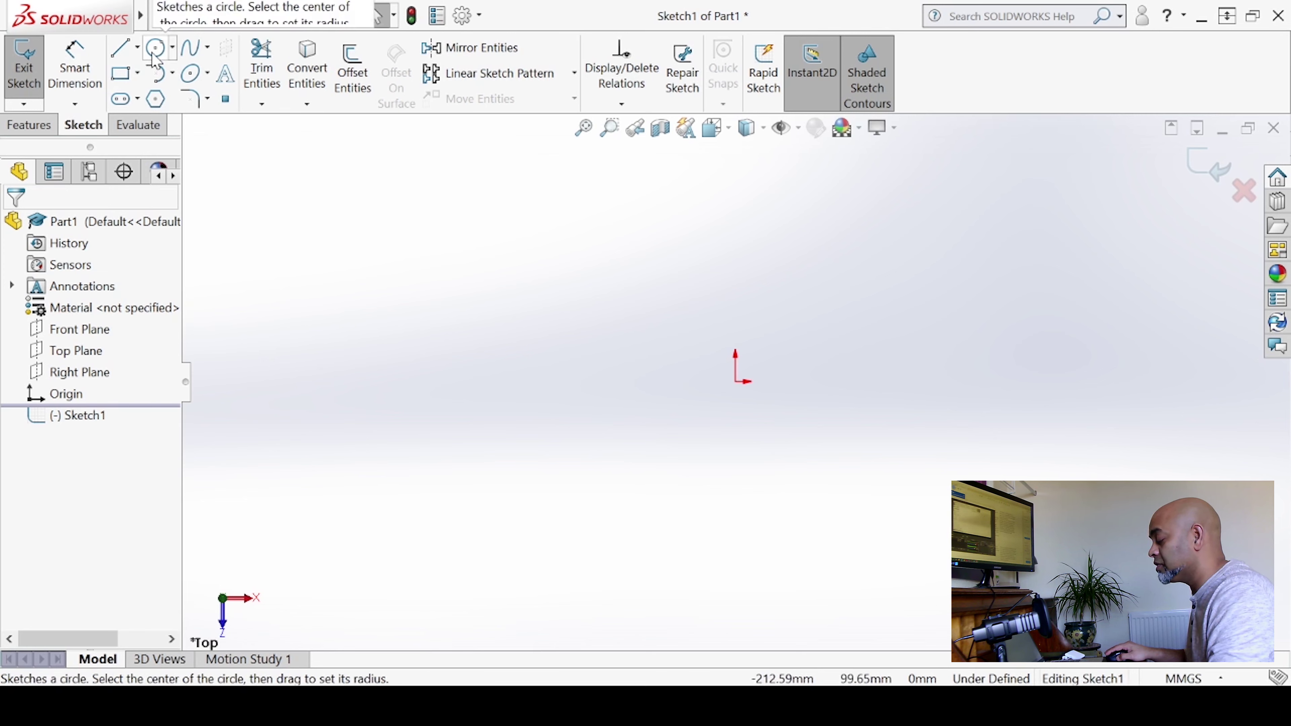
Sketch a center rectangle about 144 mm wide and 87 mm high, centred on the origin.
{"action": "left_click", "coordinate": [122, 72]}
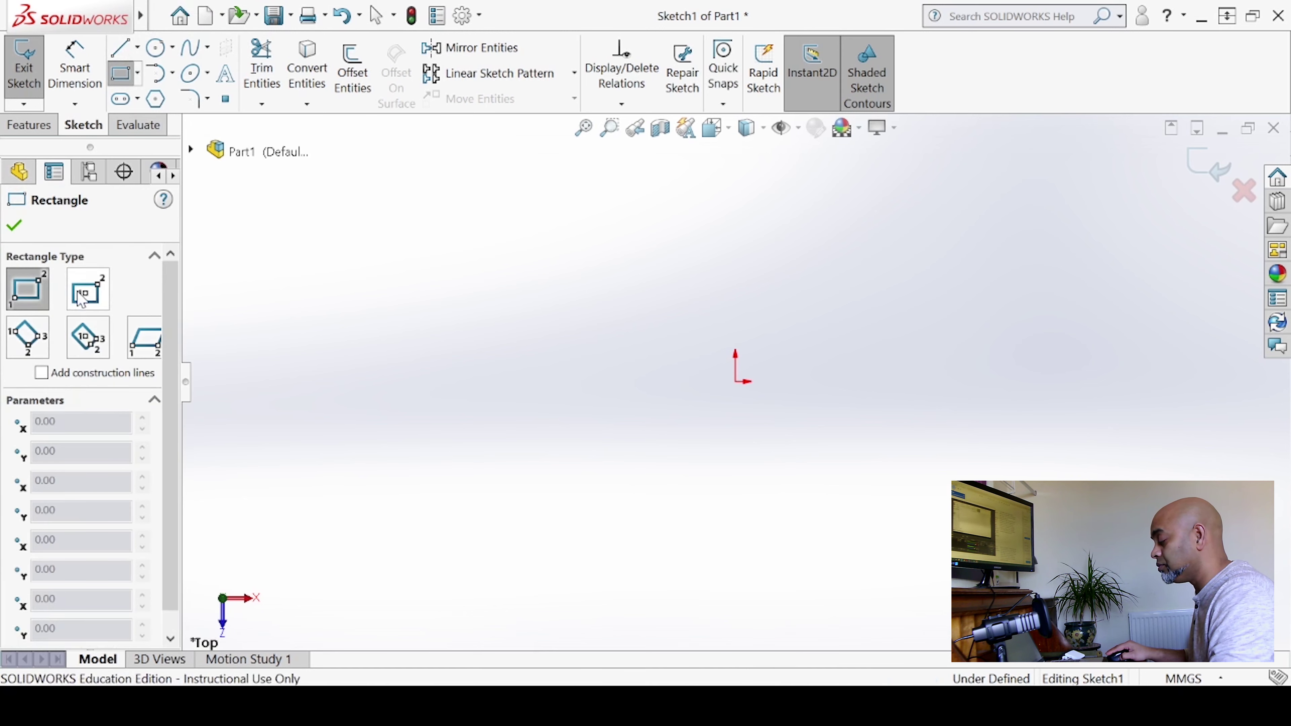
{"action": "left_click", "coordinate": [96, 300]}
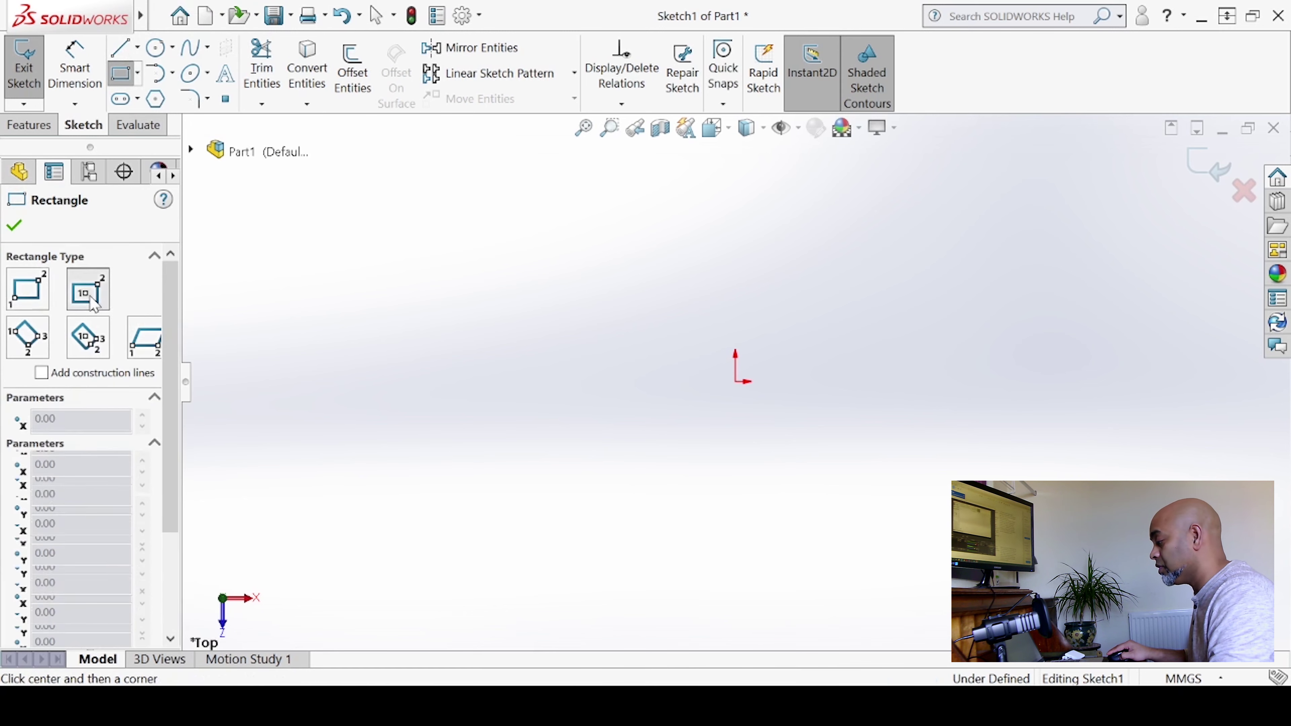
{"action": "left_click", "coordinate": [735, 381]}
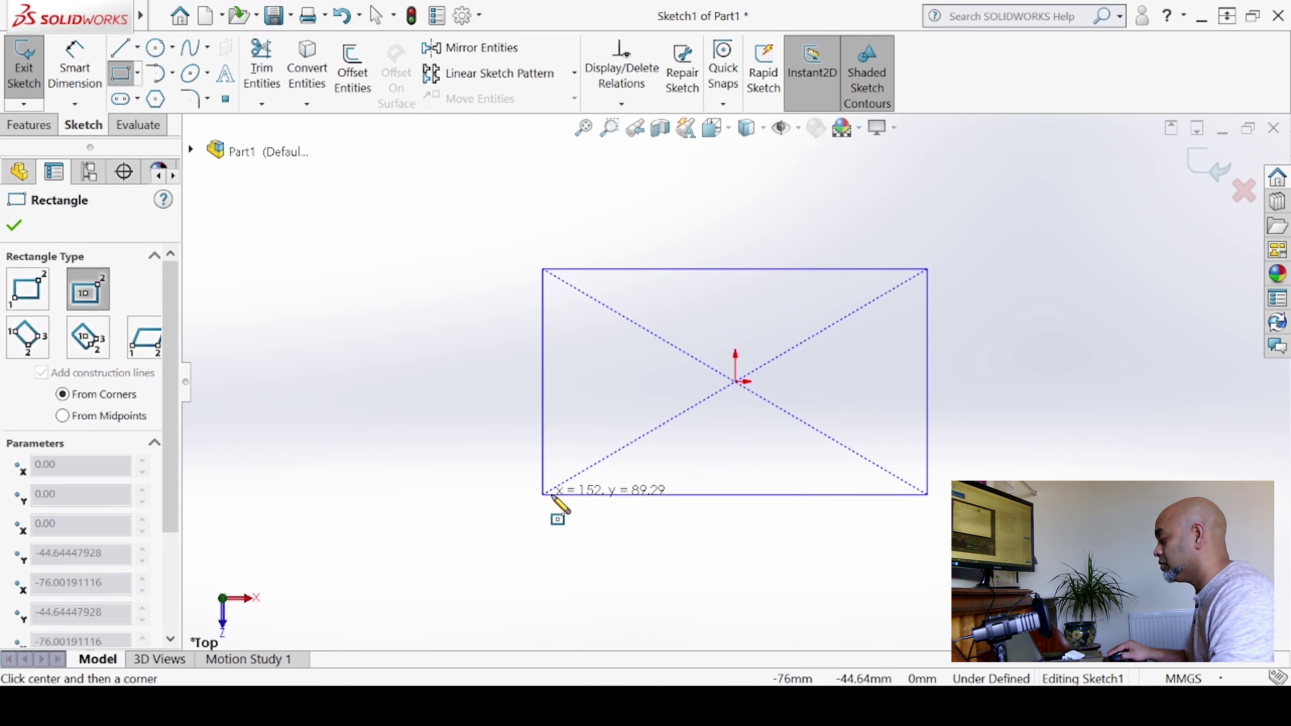
{"action": "left_click", "coordinate": [567, 492]}
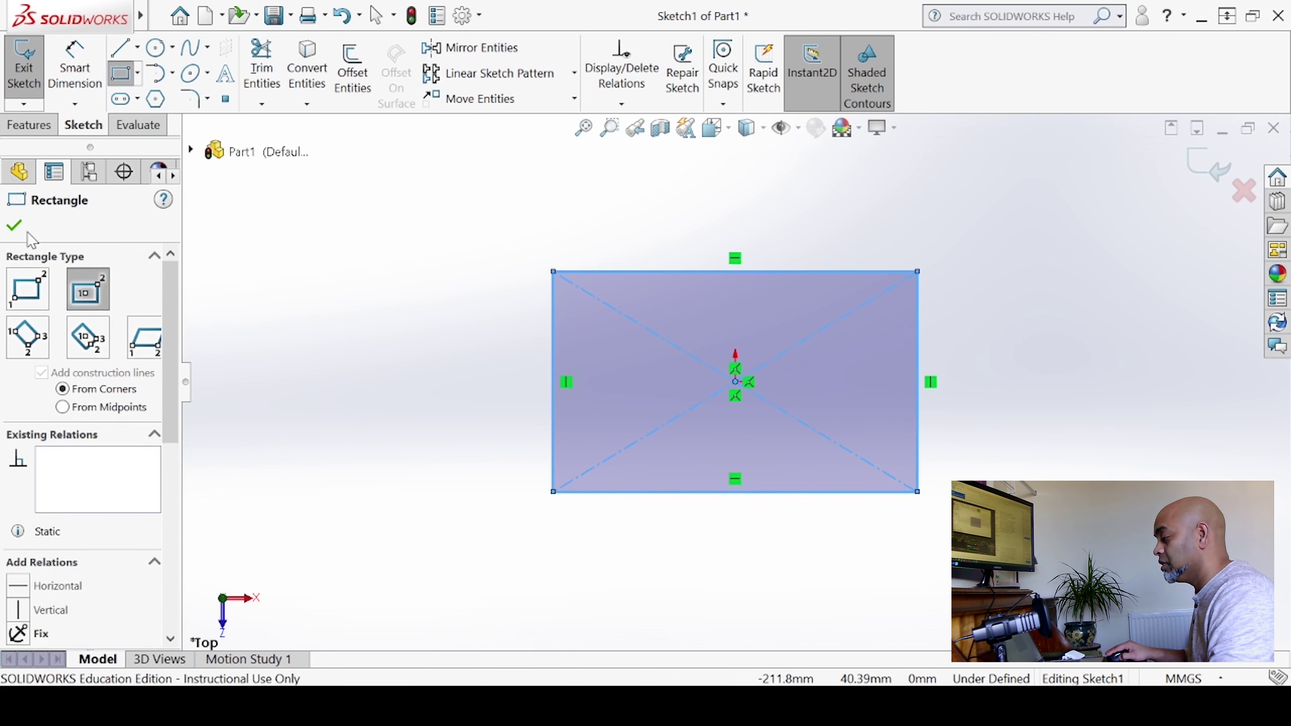
{"action": "left_click", "coordinate": [15, 226]}
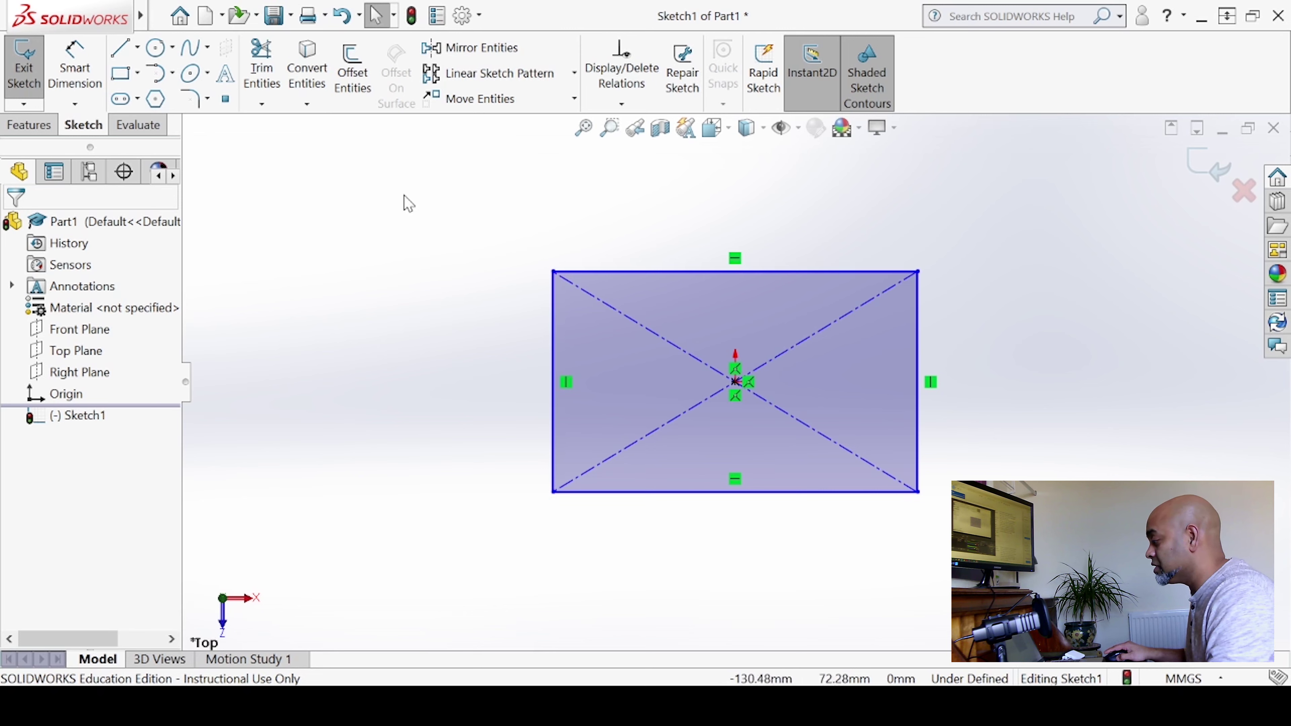
Offset the whole rectangle outward by 15 mm with Offset Entities, with the offset dimension added.
{"action": "left_click", "coordinate": [353, 76]}
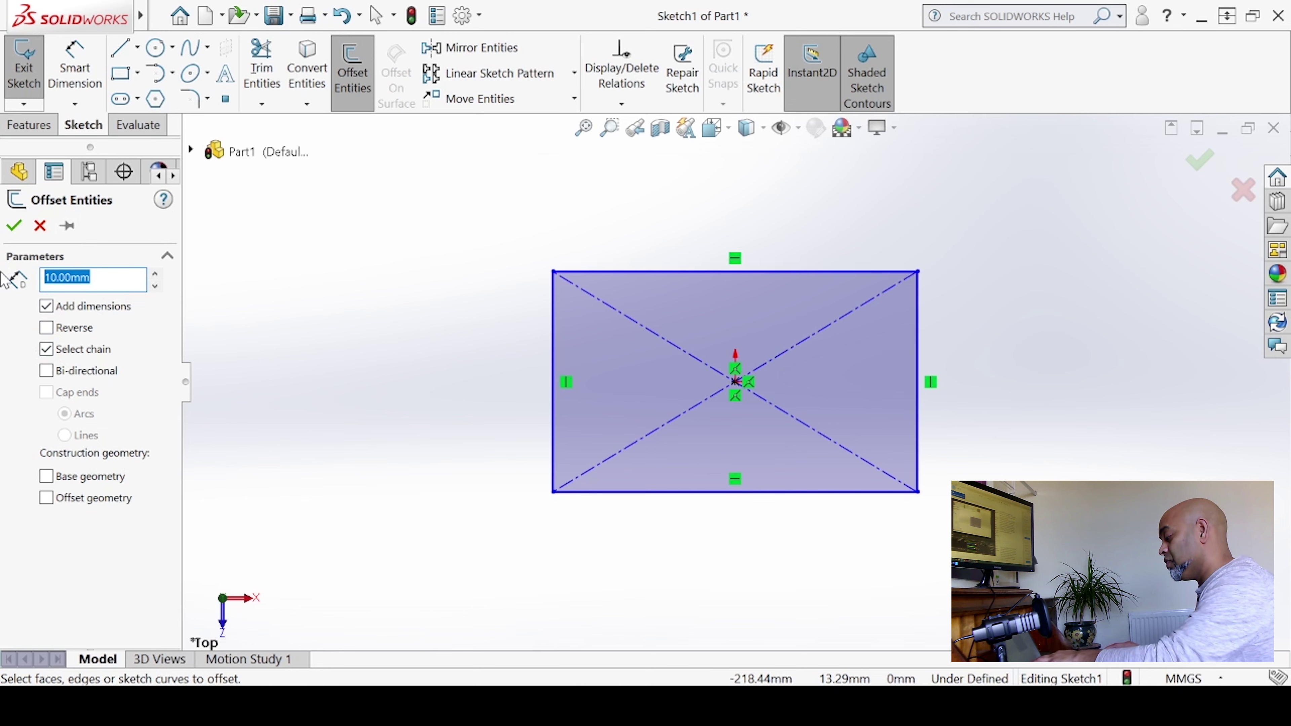
{"action": "type", "text": "5"}
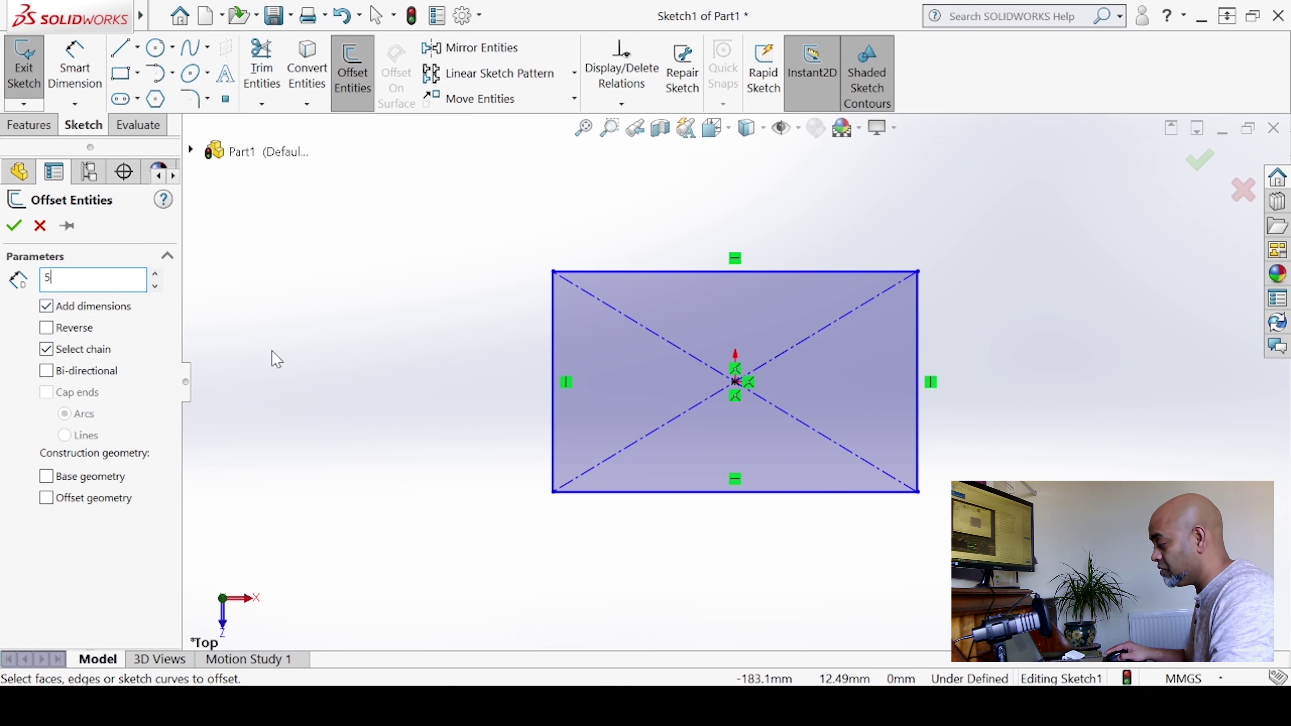
{"action": "left_click", "coordinate": [624, 272]}
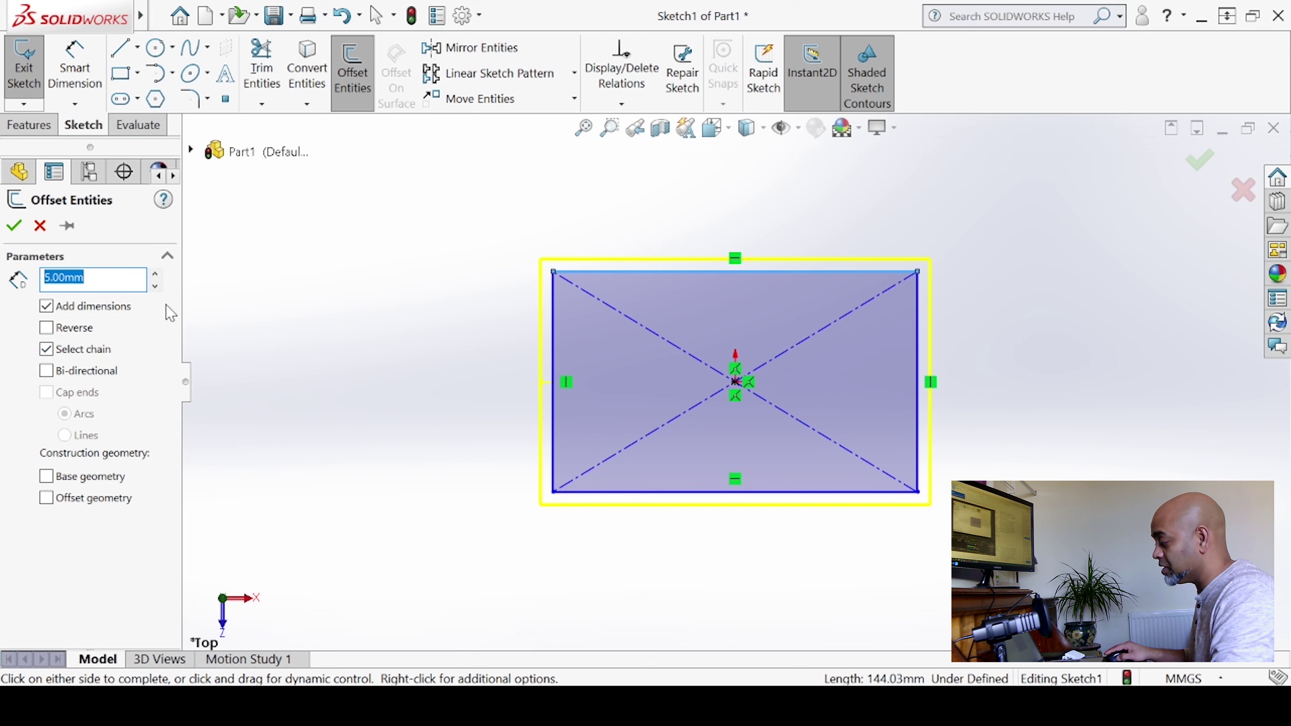
{"action": "left_click", "coordinate": [155, 275]}
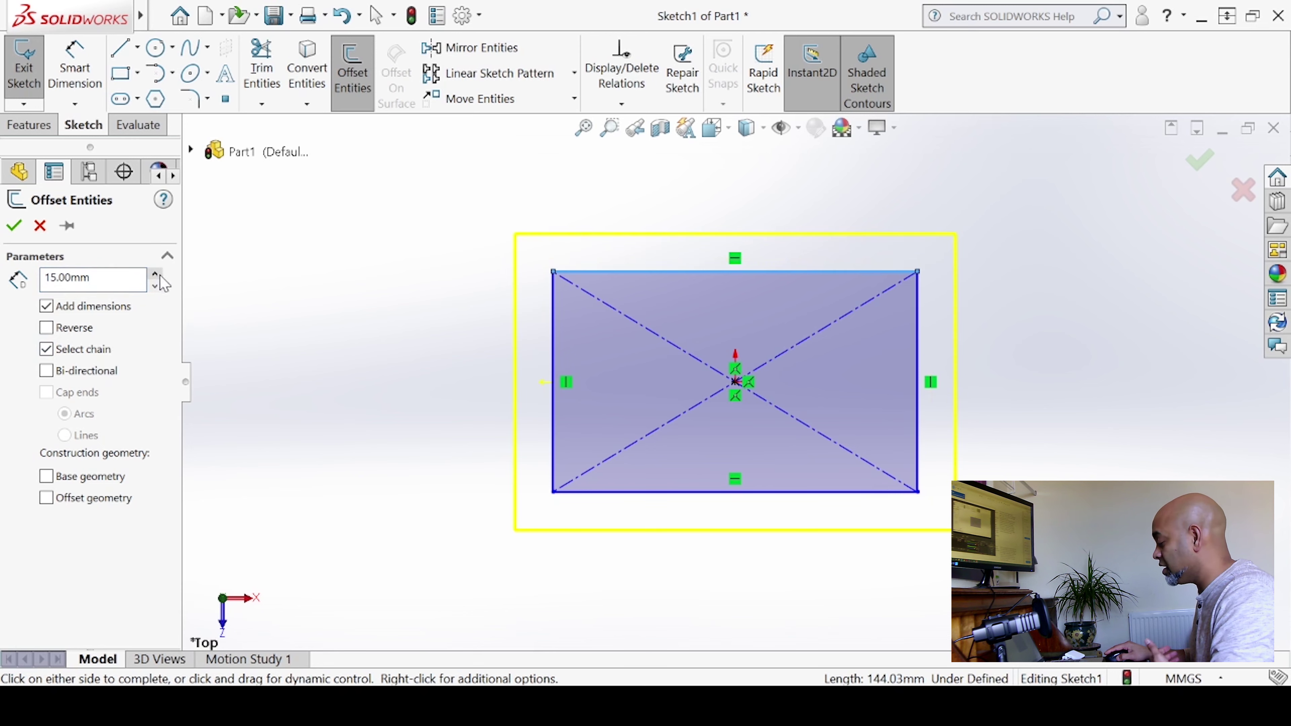
{"action": "left_click", "coordinate": [14, 225]}
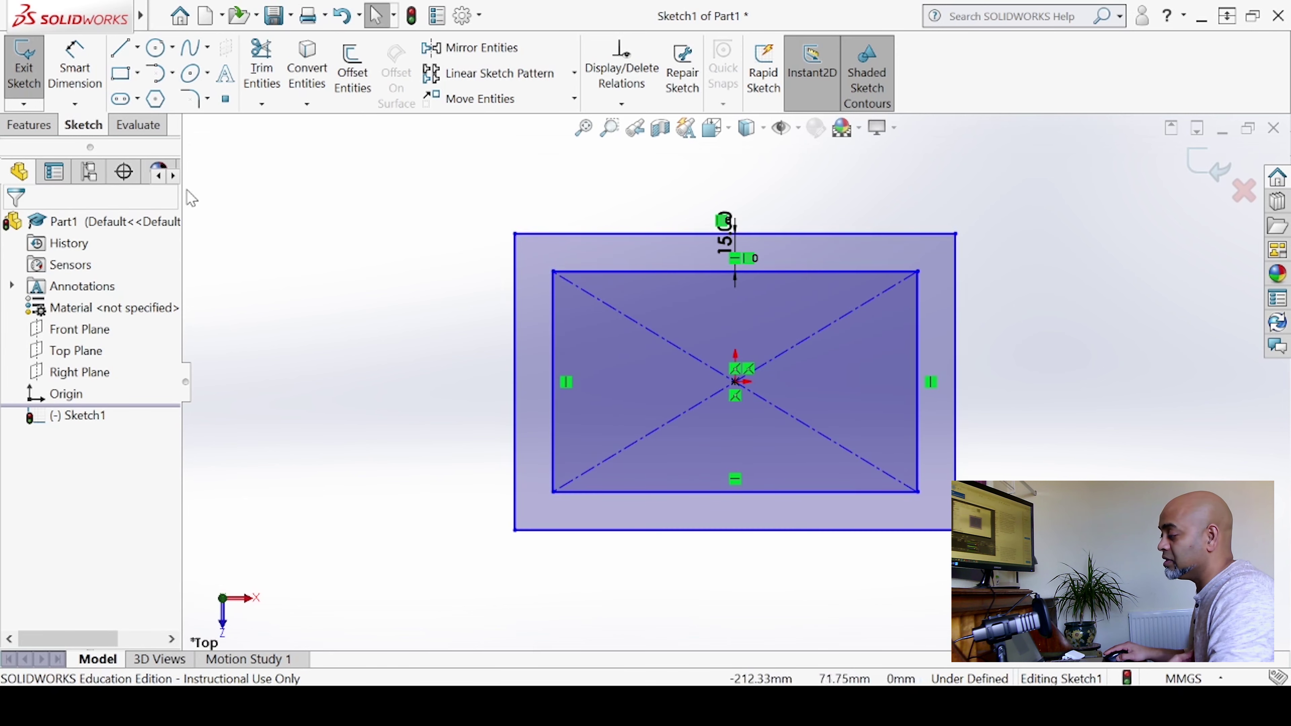
Dimension the inner rectangle's vertical side and set its height to 100 mm.
{"action": "left_click", "coordinate": [75, 76]}
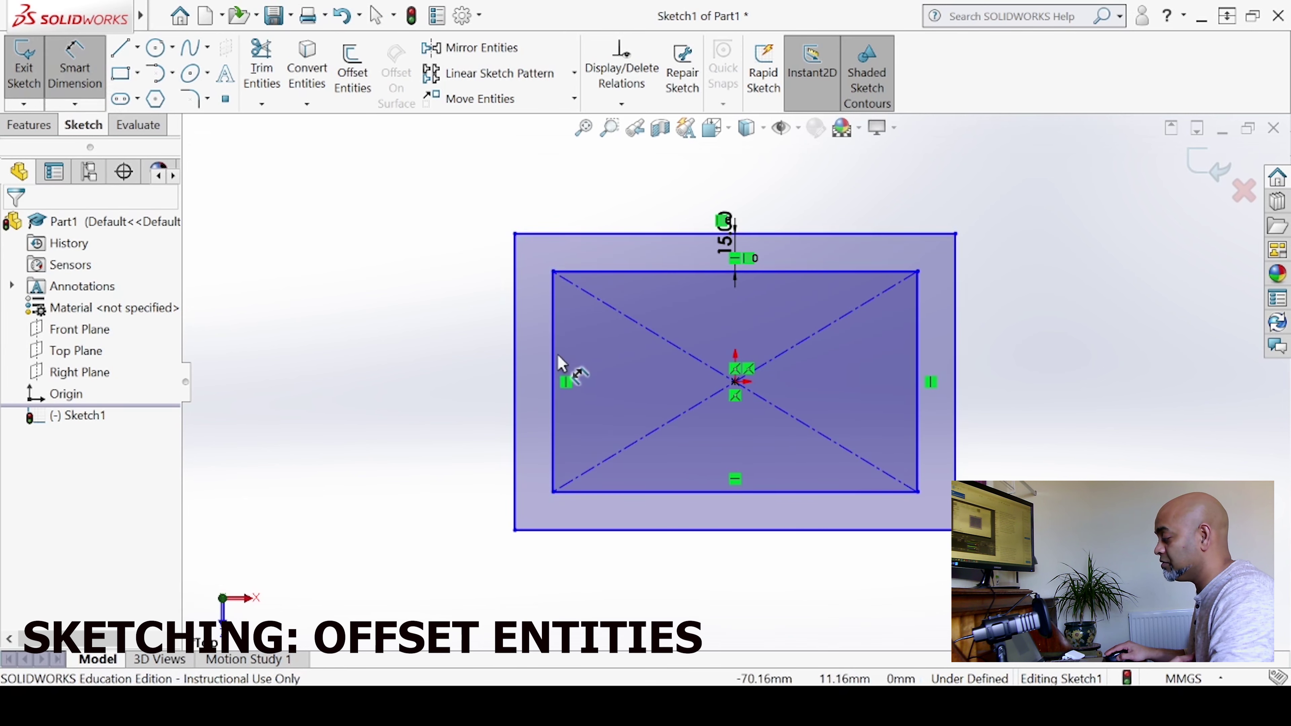
{"action": "left_click", "coordinate": [553, 371]}
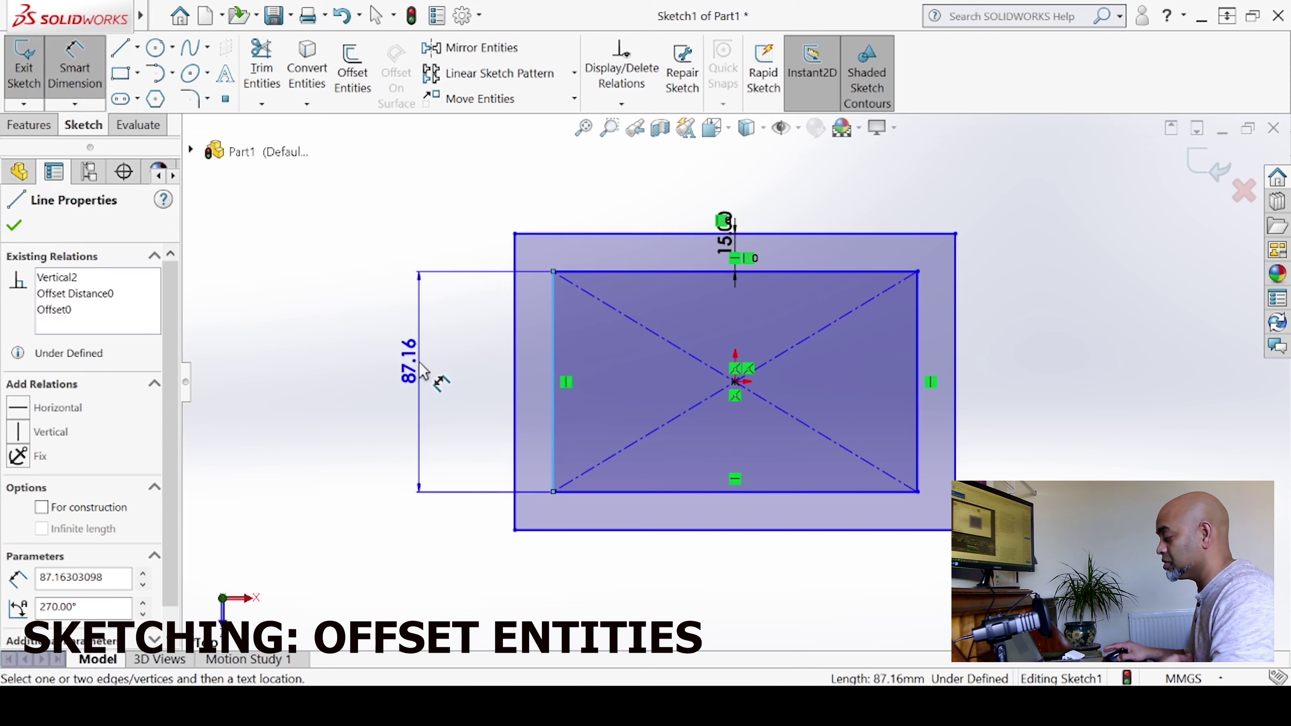
{"action": "left_click", "coordinate": [427, 374]}
{"action": "type", "text": "100"}
{"action": "key", "text": "Return"}
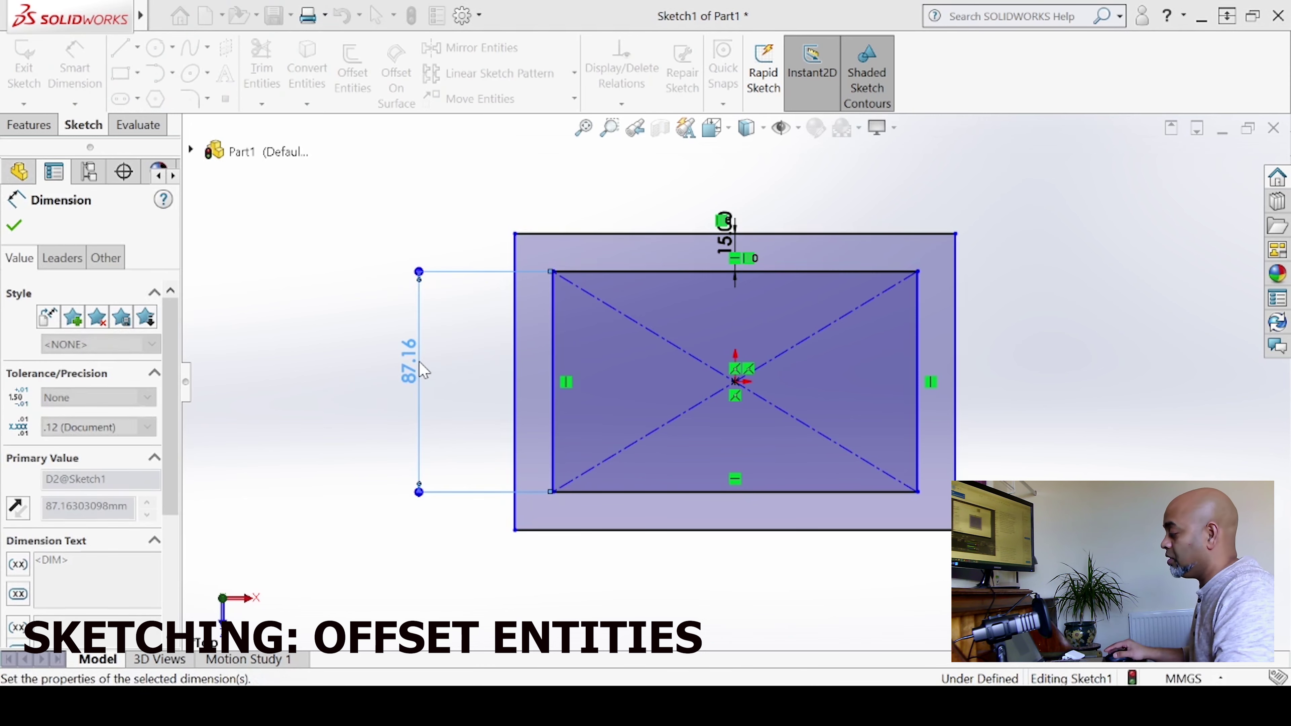
Dimension the inner rectangle's horizontal side and set its width to 150 mm.
{"action": "left_click", "coordinate": [803, 508]}
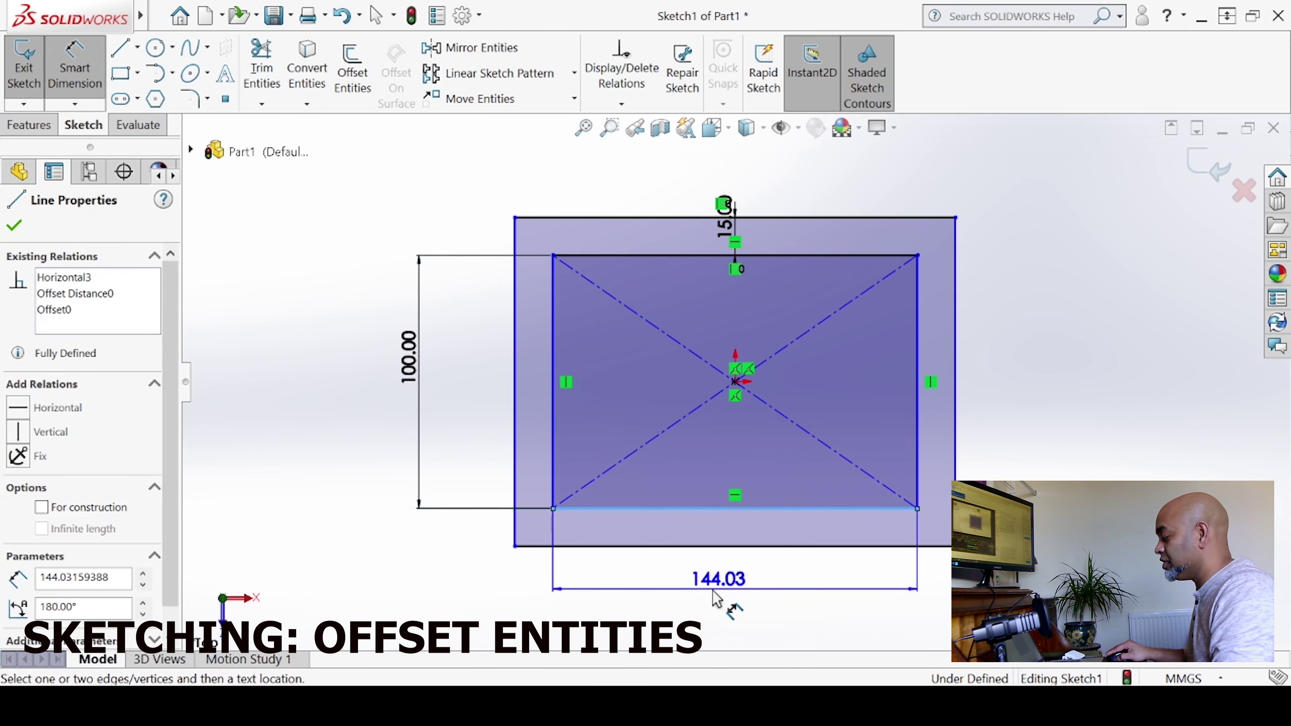
{"action": "left_click", "coordinate": [701, 604]}
{"action": "type", "text": "150"}
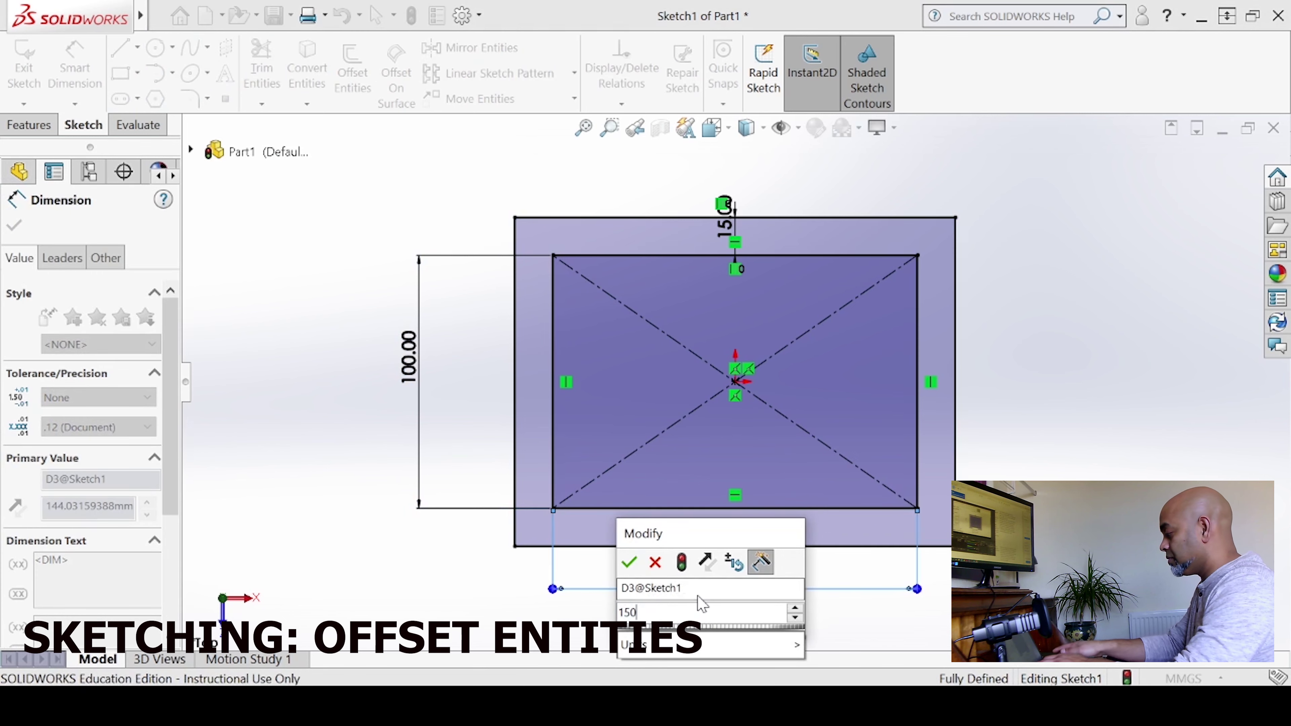
{"action": "key", "text": "Return"}
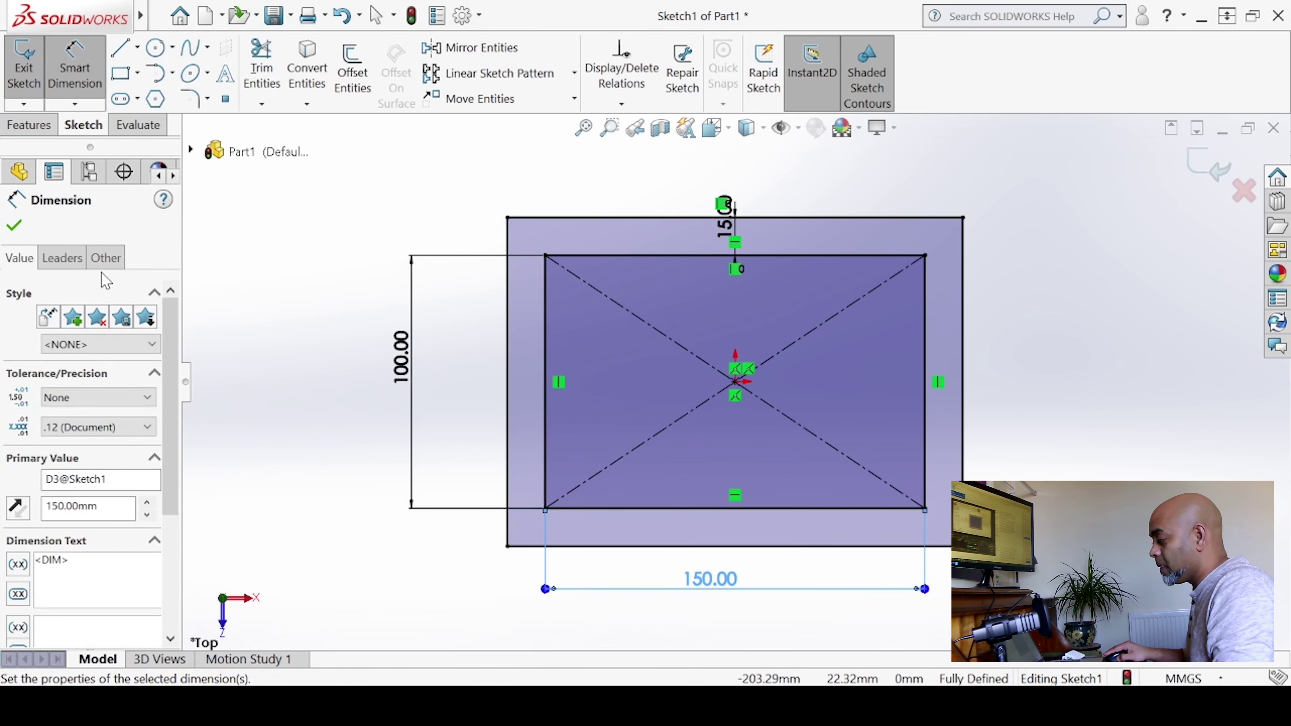
{"action": "left_click", "coordinate": [14, 227]}
{"action": "key", "text": "Escape"}
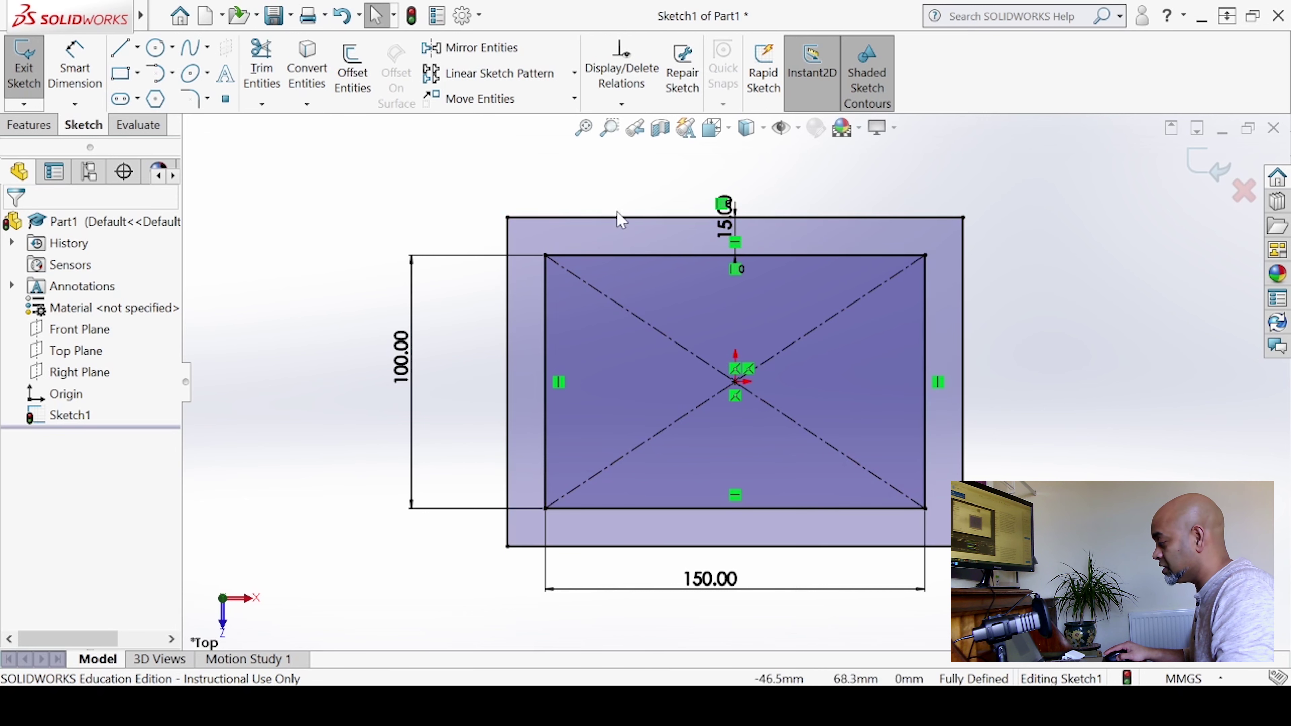
Move the 15 mm offset dimension out beside the rectangles' upper-right corner, and delete all the sketch entities.
{"action": "mouse_move", "coordinate": [725, 227]}
{"action": "left_mouse_down"}
{"action": "mouse_move", "coordinate": [731, 242]}
{"action": "mouse_move", "coordinate": [1029, 254]}
{"action": "left_mouse_up"}
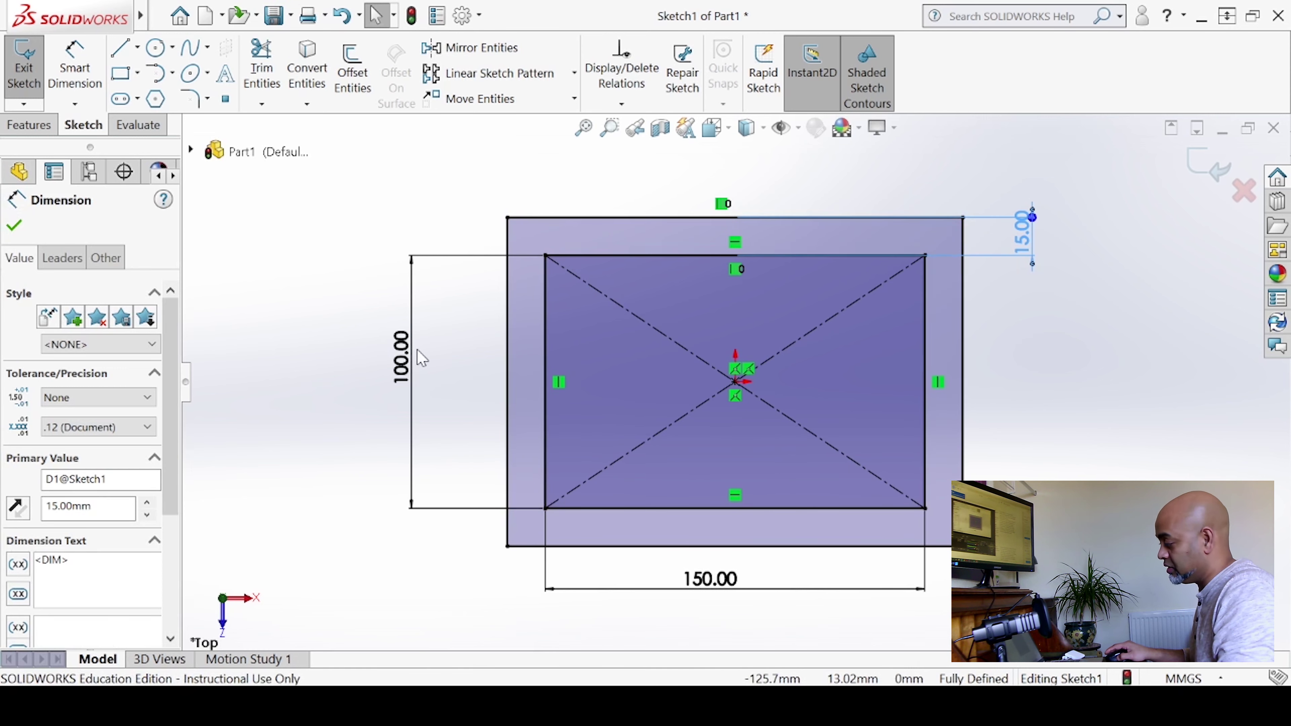
{"action": "scroll", "coordinate": [523, 309], "scroll_direction": "up", "scroll_amount": 4}
{"action": "key", "text": "Escape"}
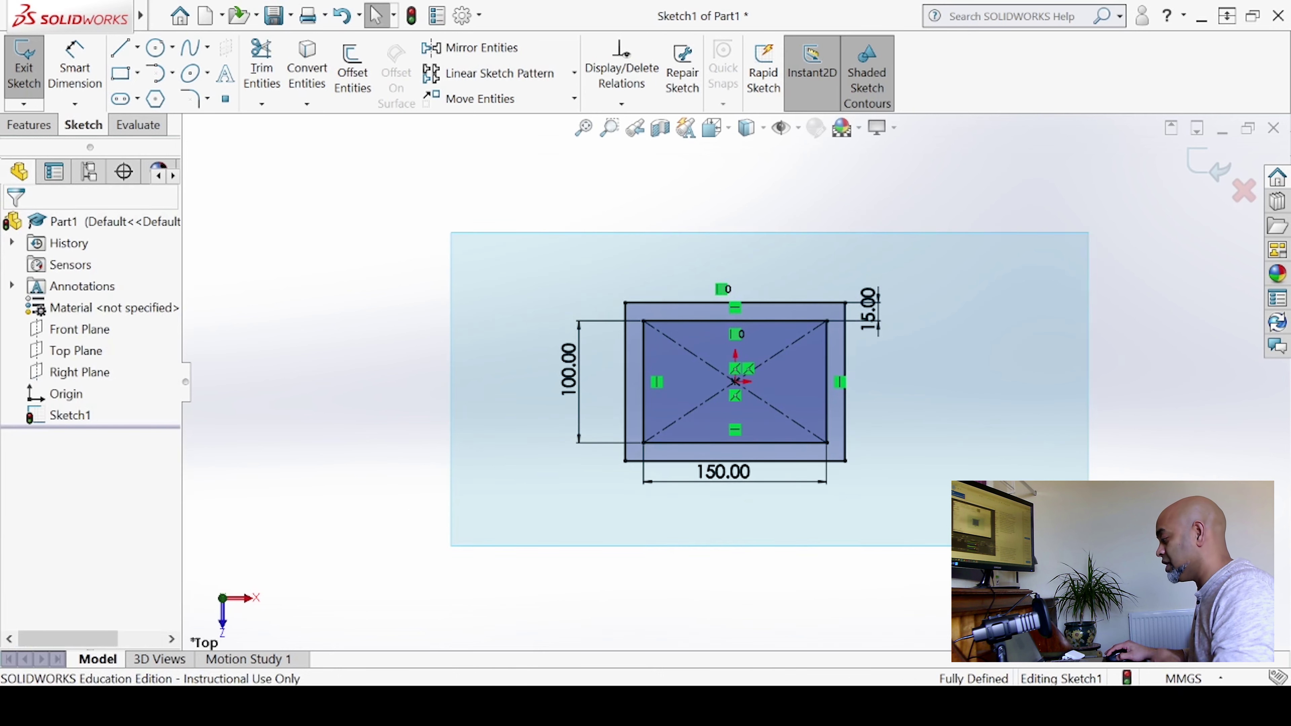
{"action": "key", "text": "ctrl+a"}
{"action": "key", "text": "Delete"}
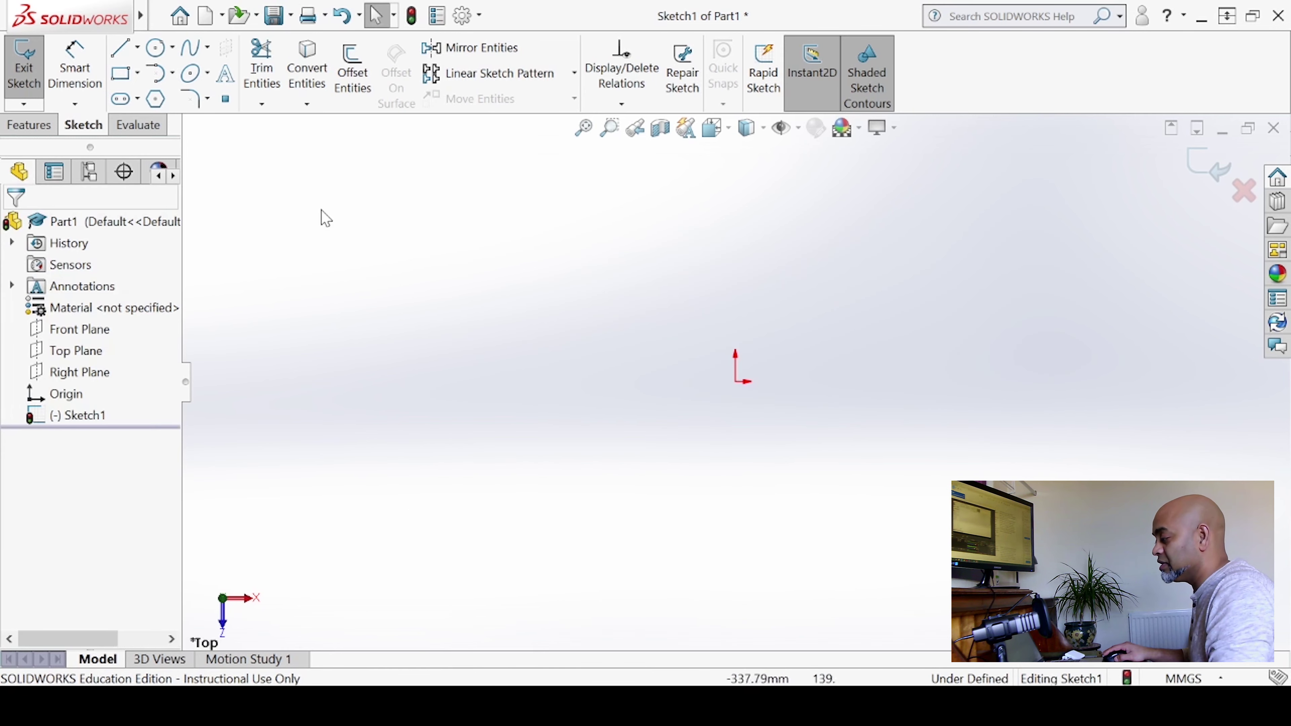
{"action": "left_click", "coordinate": [353, 71]}
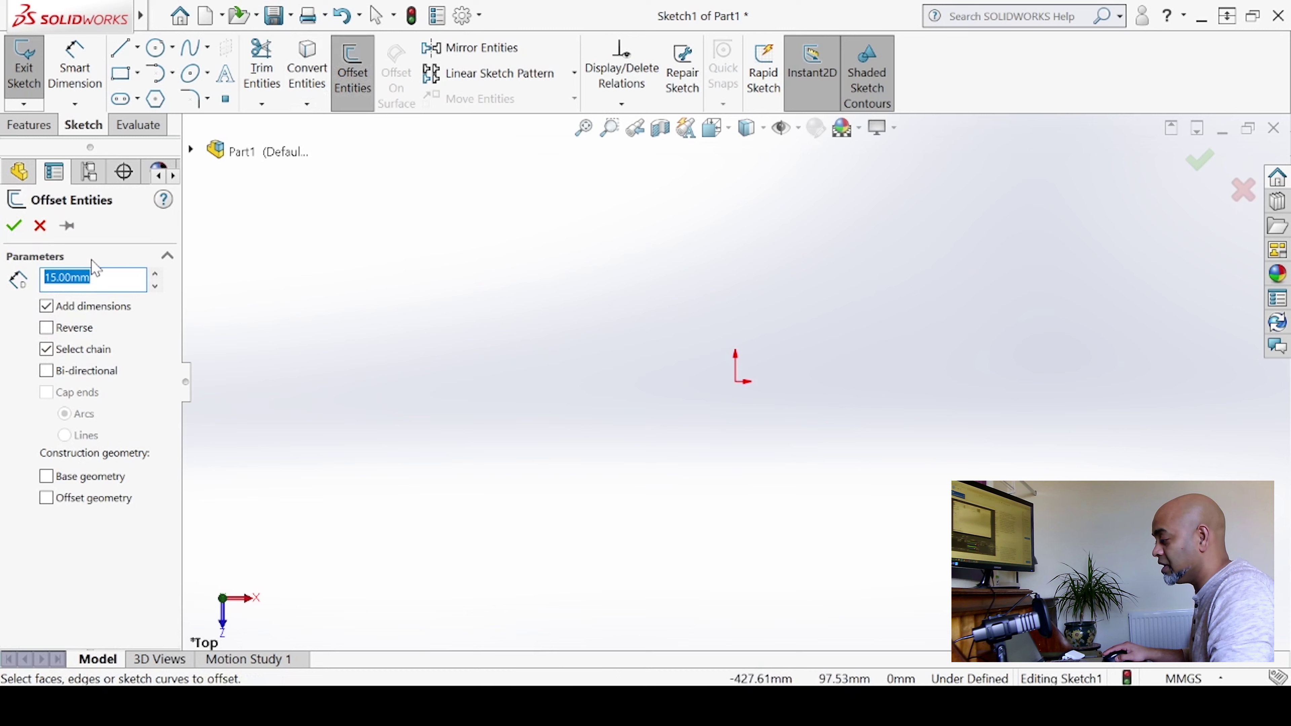
{"action": "left_click", "coordinate": [12, 226]}
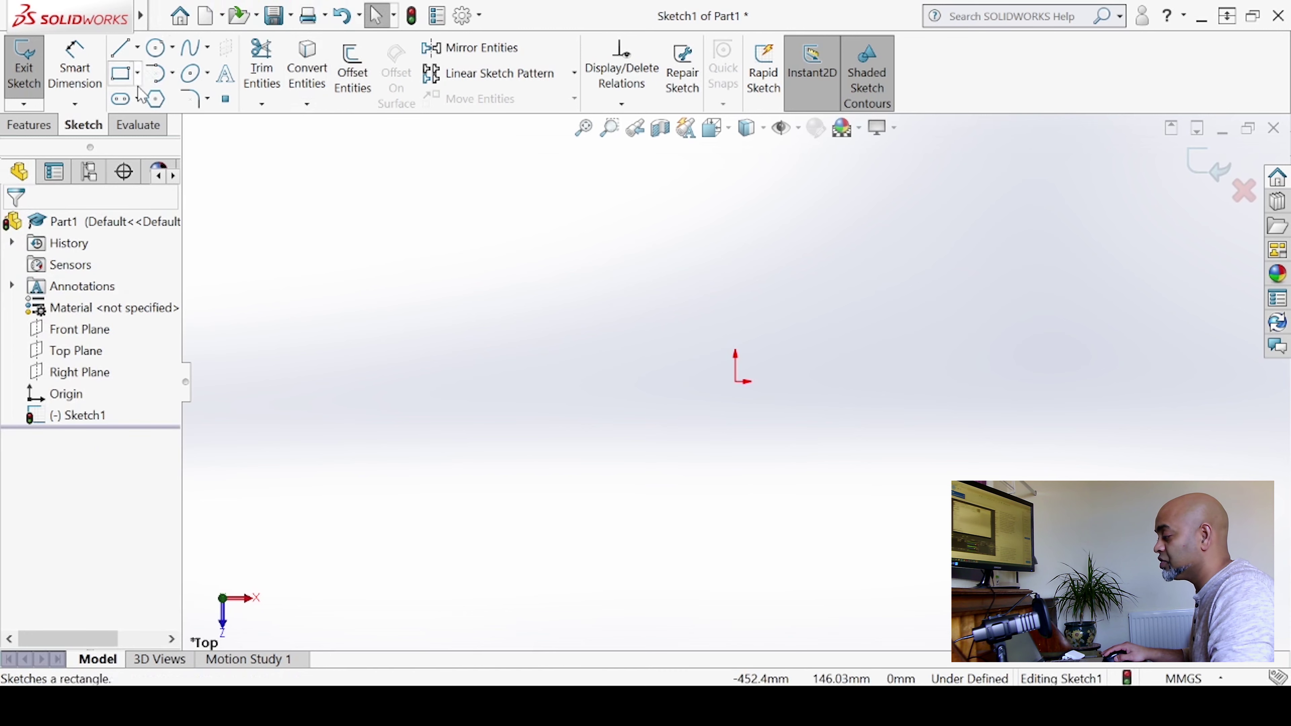
Sketch a horizontal centerpoint straight slot on the origin, about 433 mm between its arc centres and 192 mm wide.
{"action": "left_click", "coordinate": [120, 99]}
{"action": "left_click", "coordinate": [85, 289]}
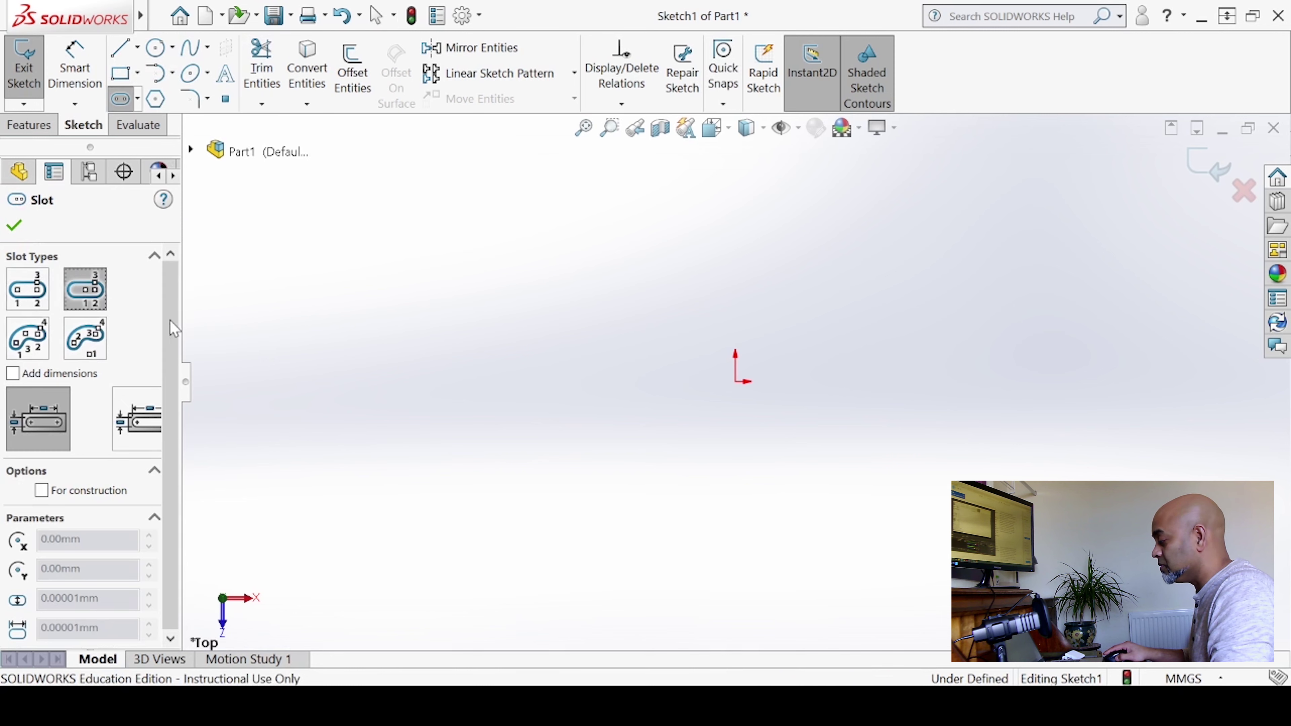
{"action": "left_click", "coordinate": [735, 382]}
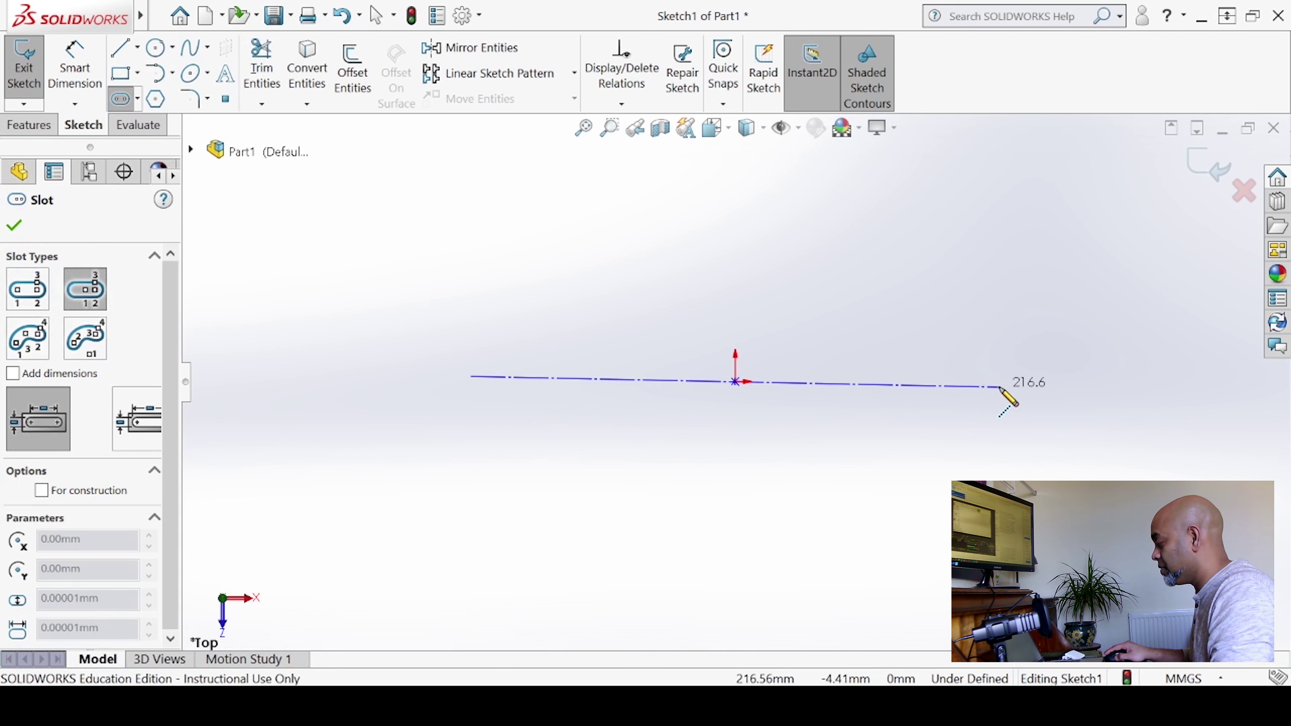
{"action": "left_click", "coordinate": [999, 381]}
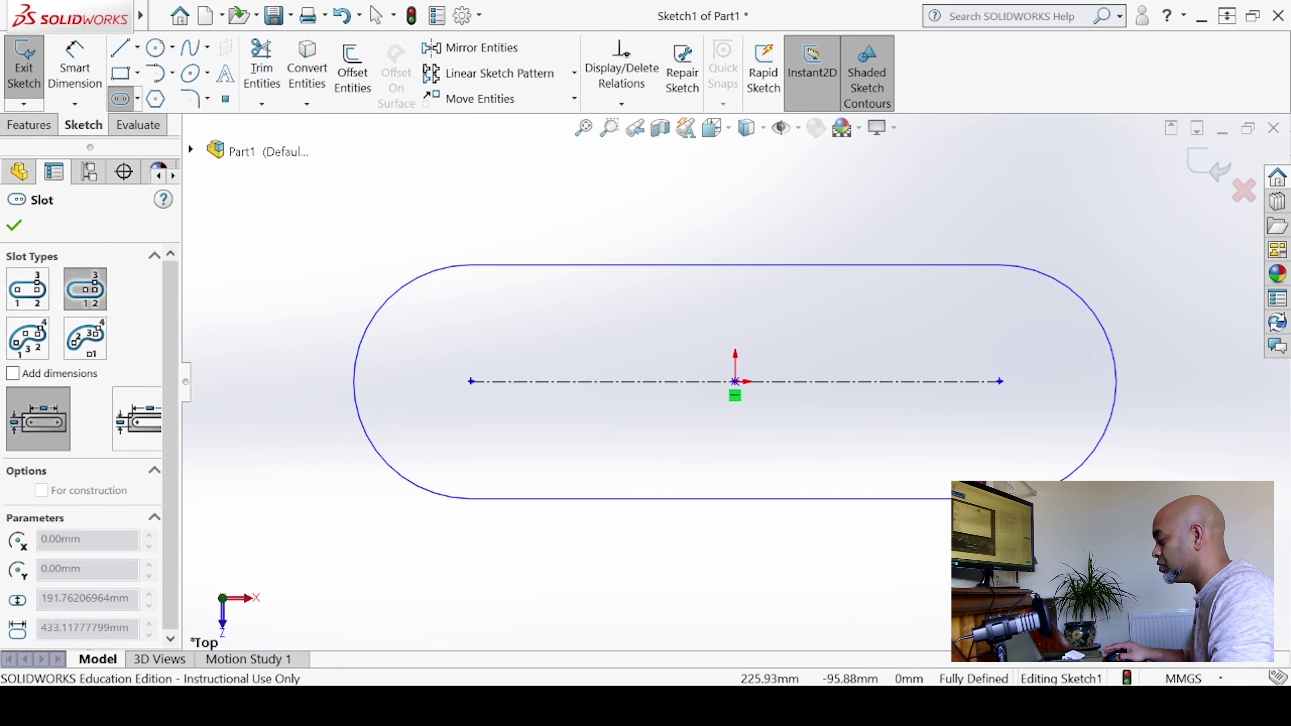
{"action": "left_click", "coordinate": [940, 266]}
Dimension the straight edge of the slot and set its length to 400 mm.
{"action": "left_click", "coordinate": [84, 74]}
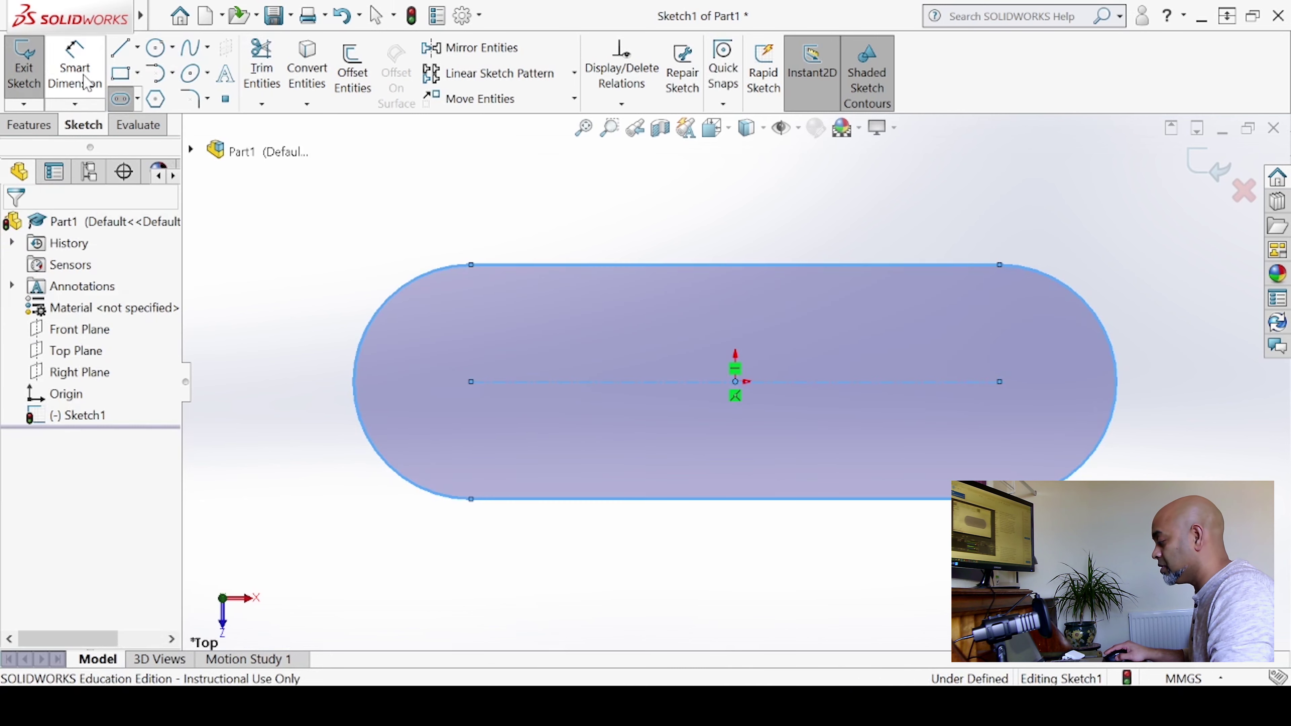
{"action": "left_click", "coordinate": [717, 499]}
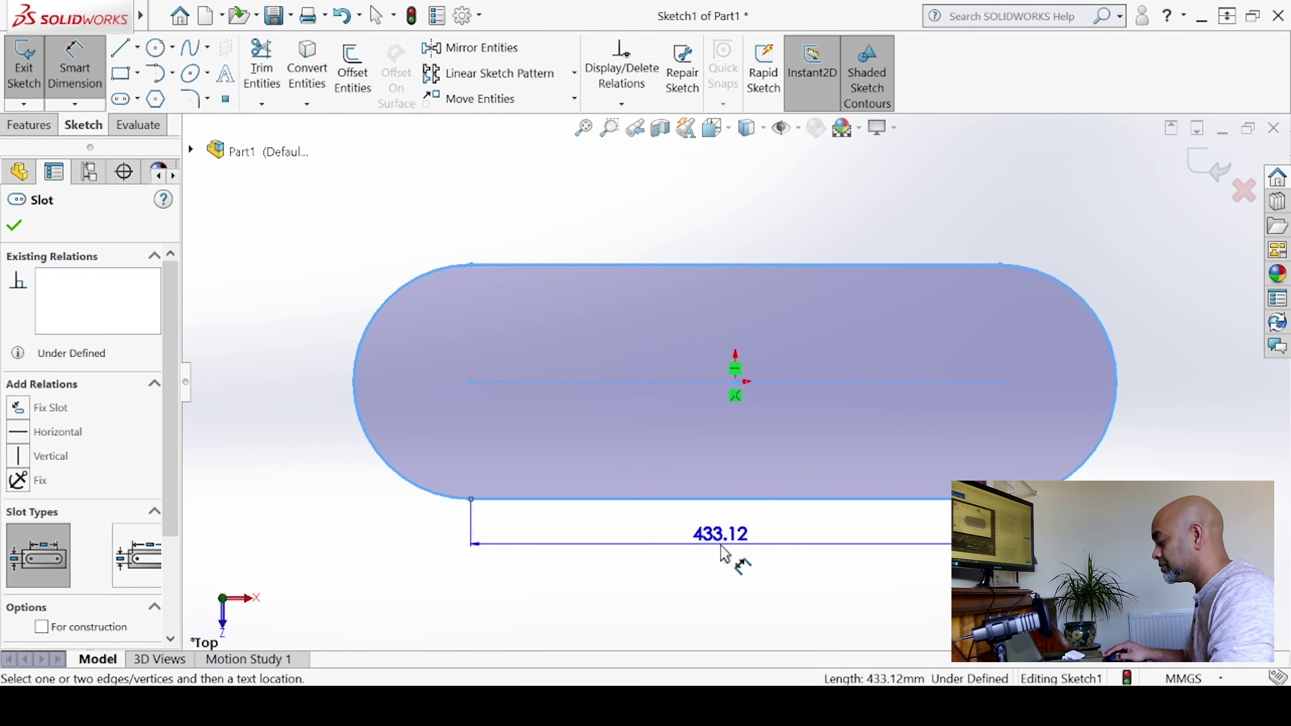
{"action": "left_click", "coordinate": [731, 551]}
{"action": "type", "text": "400"}
{"action": "key", "text": "Return"}
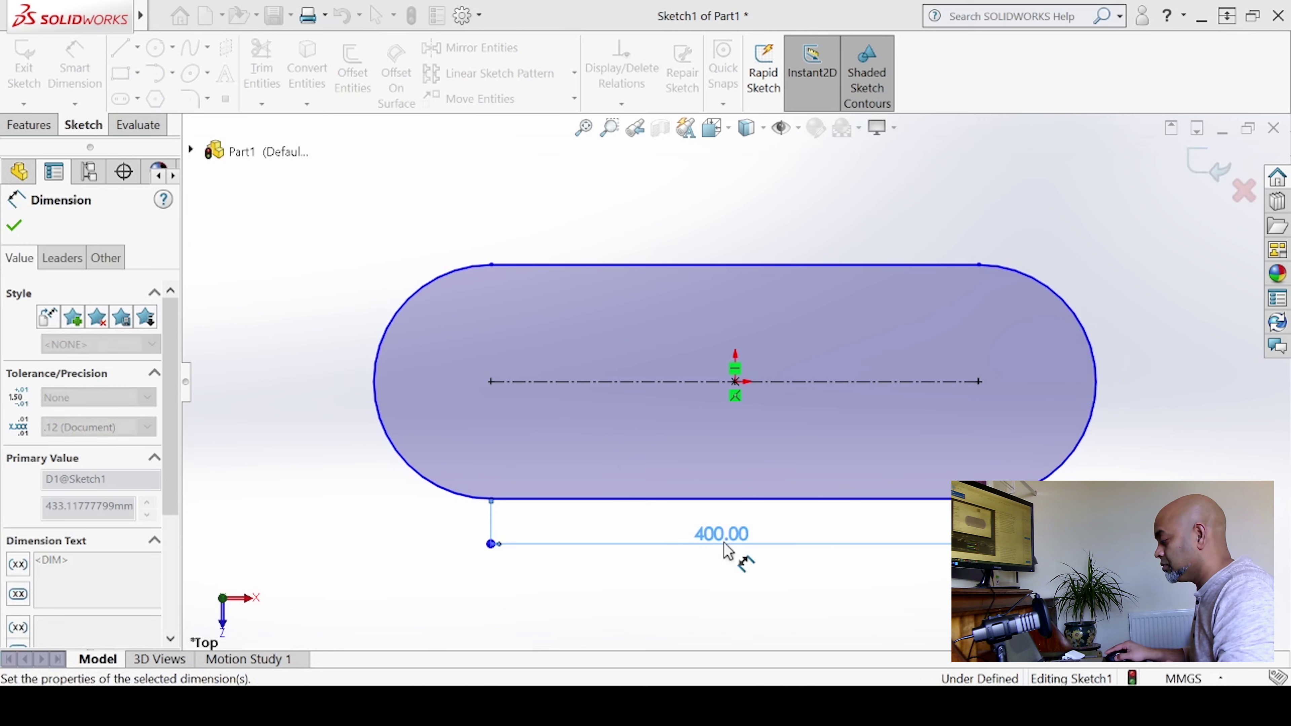
Dimension the slot's end arc and set its radius to 100 mm.
{"action": "left_click", "coordinate": [341, 510]}
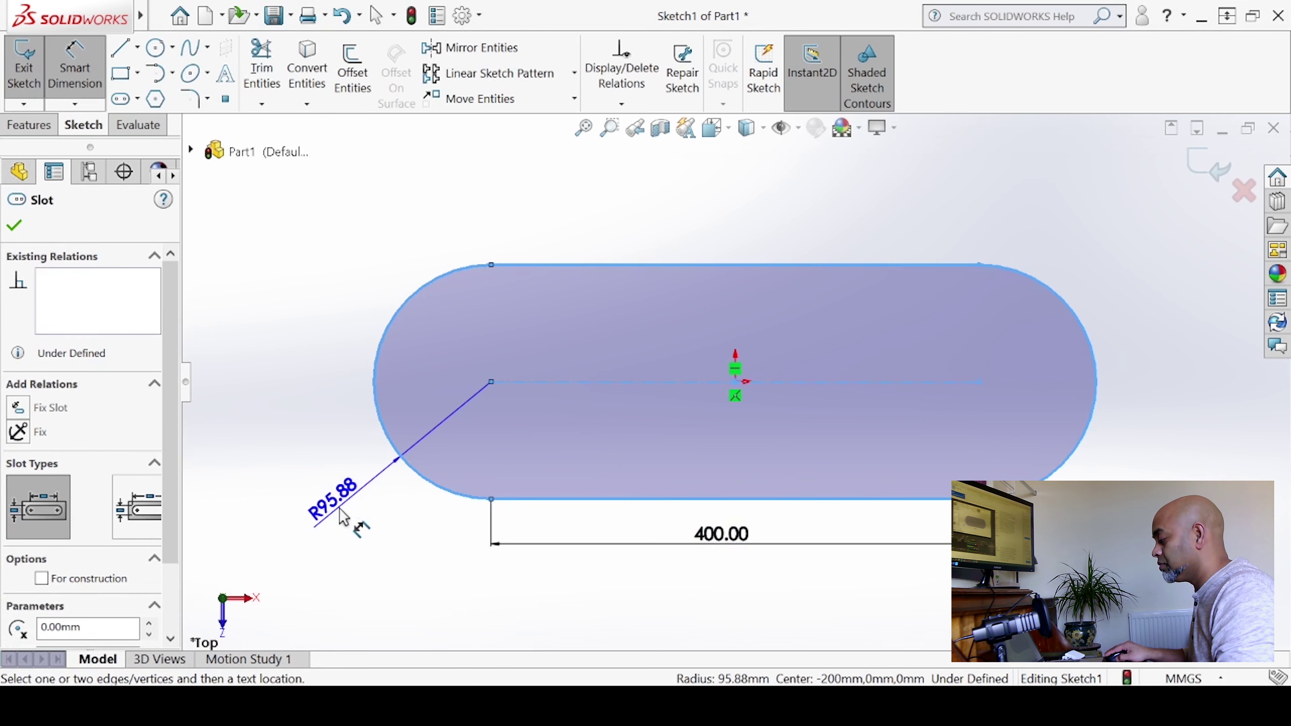
{"action": "left_click", "coordinate": [339, 513]}
{"action": "type", "text": "100"}
{"action": "key", "text": "Return"}
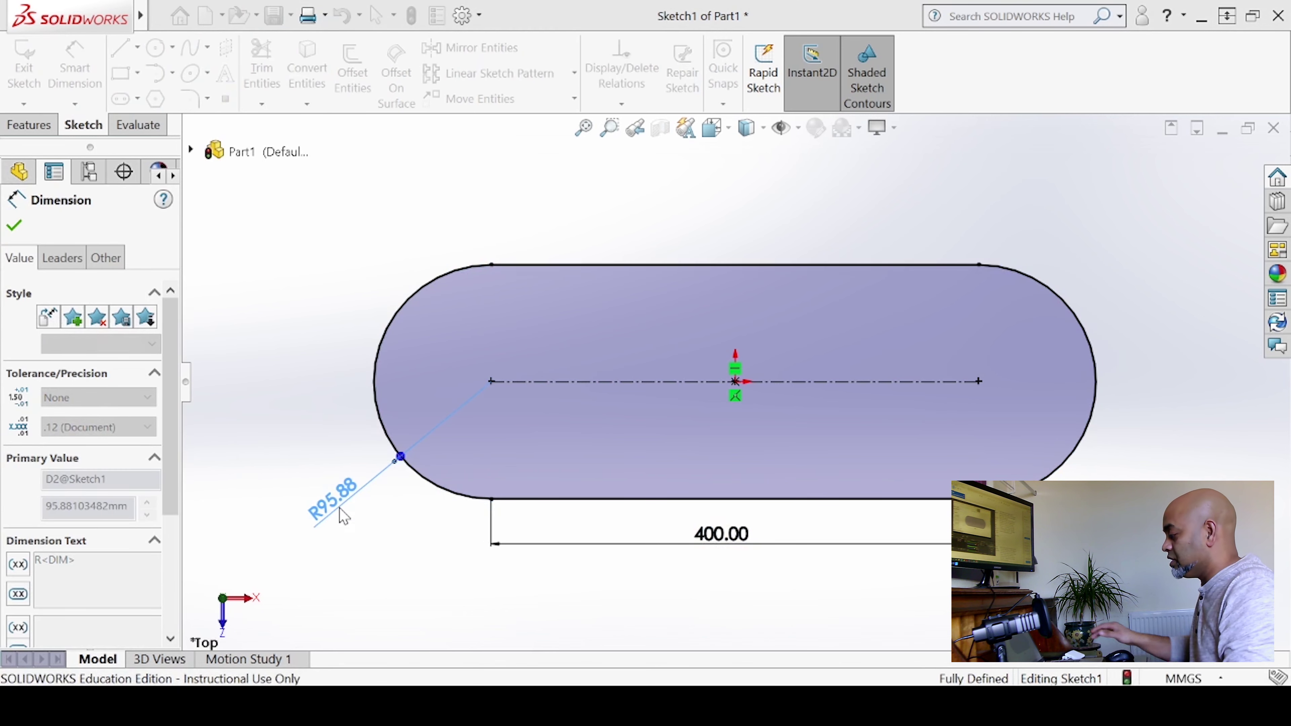
{"action": "left_click", "coordinate": [14, 225]}
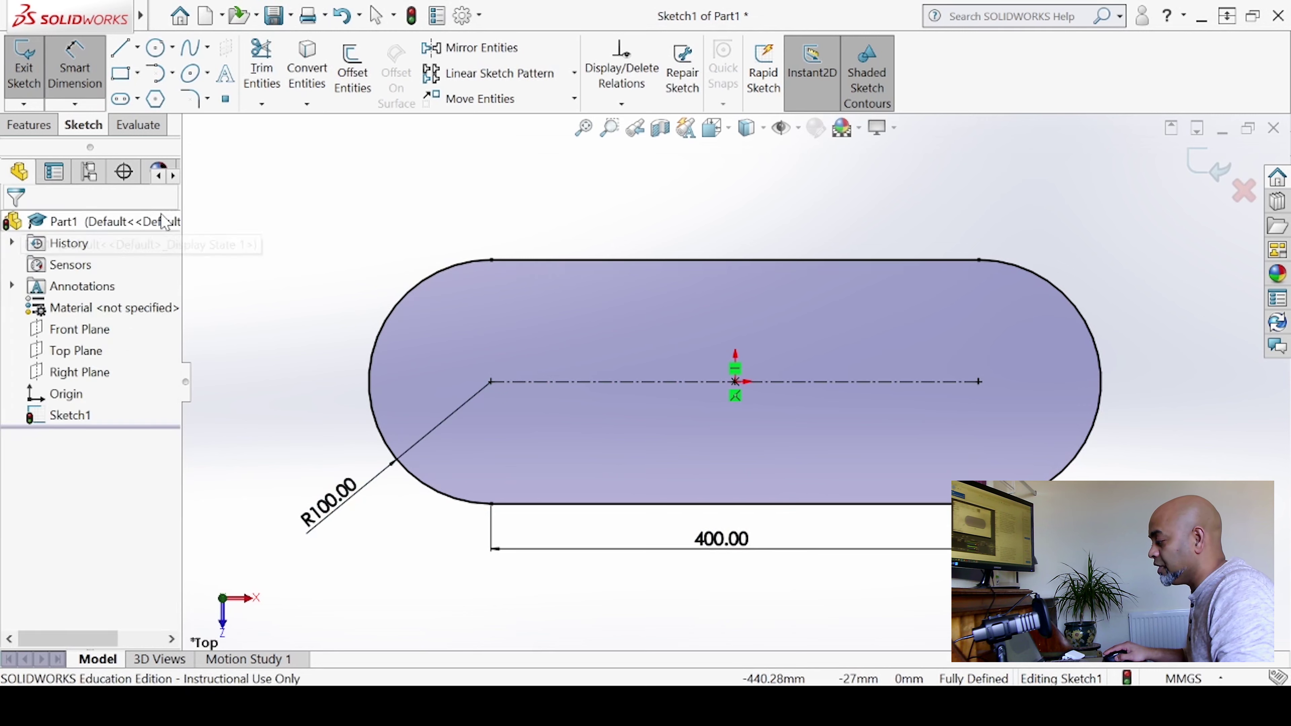
Offset the whole slot chain 15 mm inward with Reverse and Add dimensions enabled, and exit the sketch.
{"action": "left_click", "coordinate": [336, 77]}
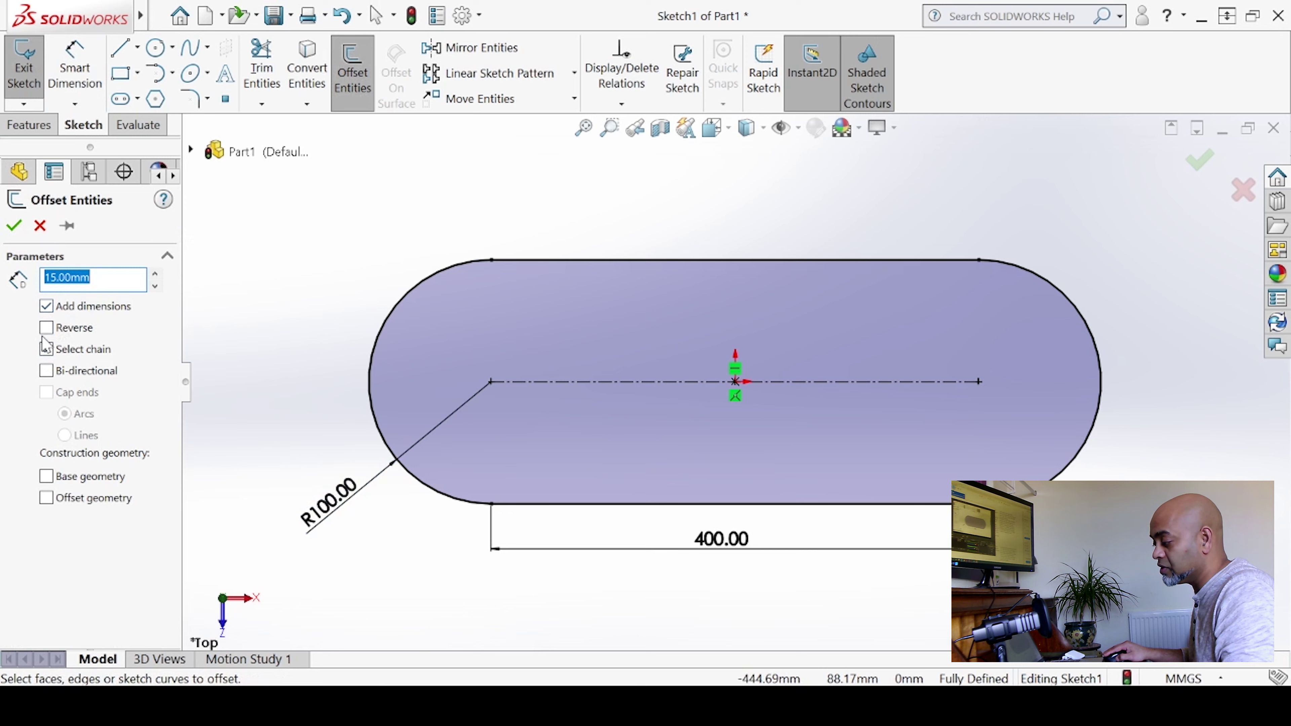
{"action": "left_click", "coordinate": [533, 261]}
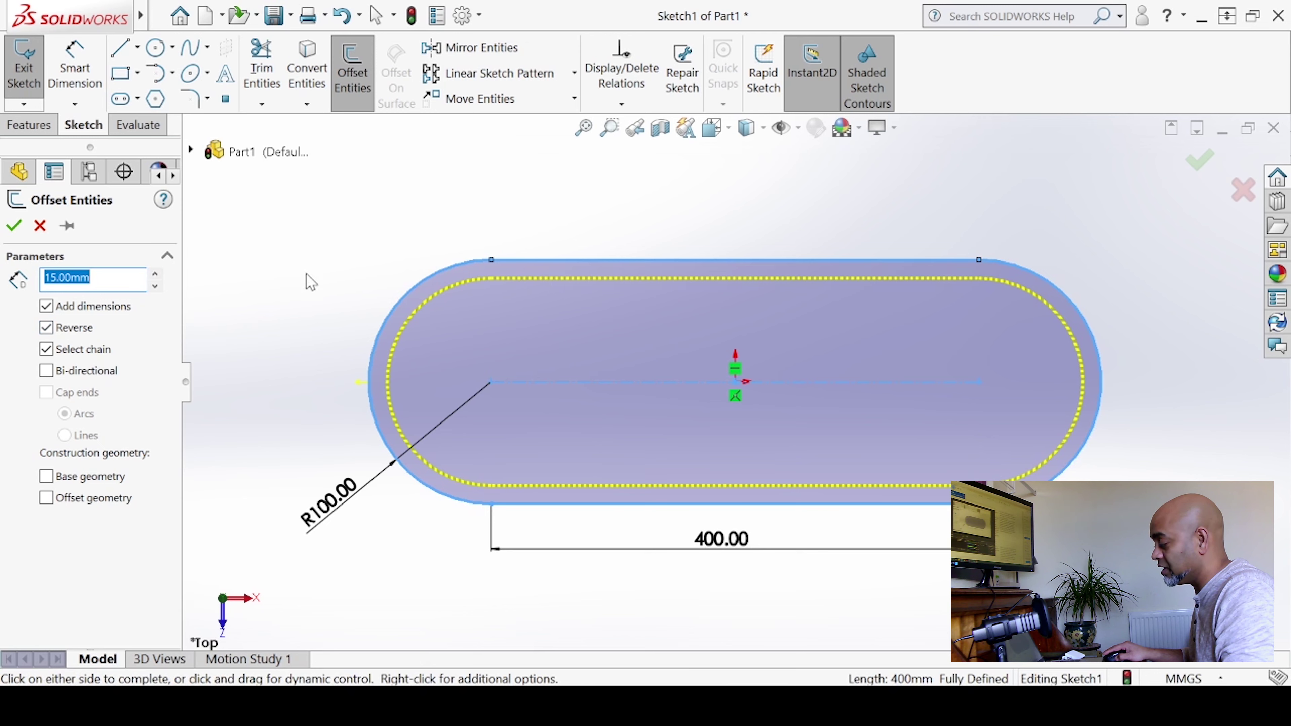
{"action": "left_click", "coordinate": [16, 227]}
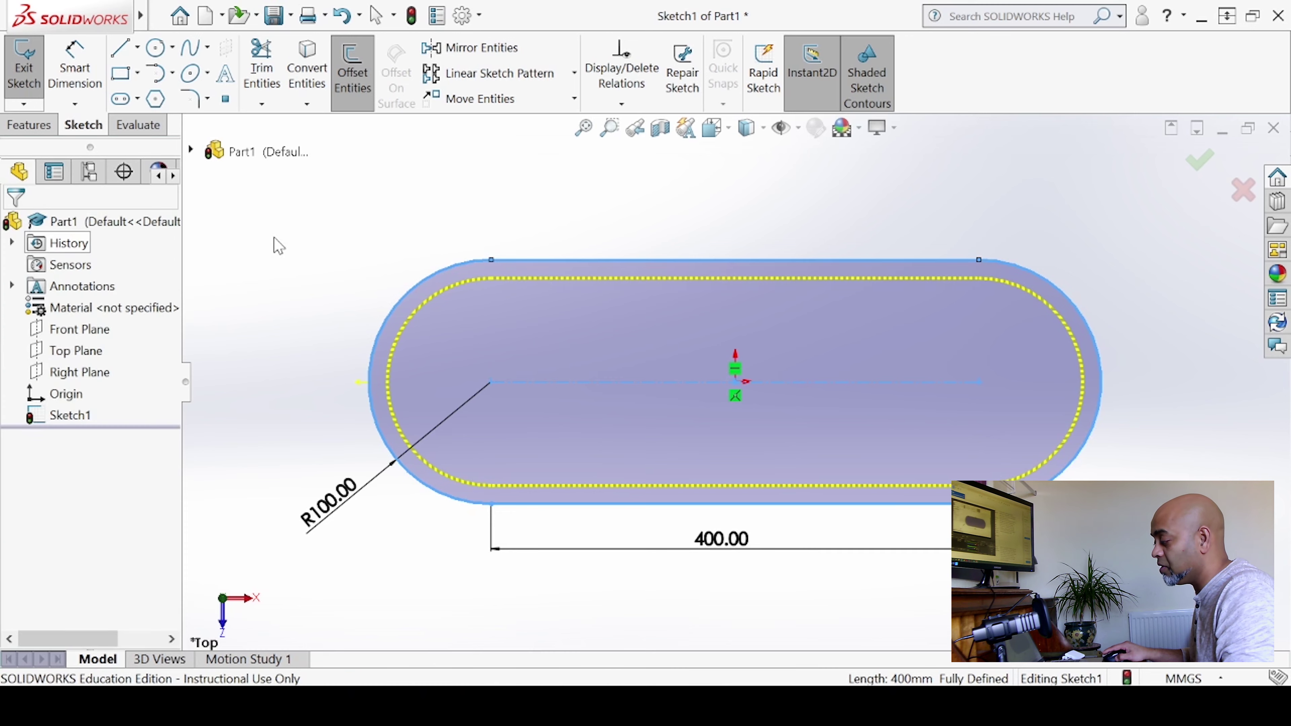
{"action": "mouse_move", "coordinate": [290, 272]}
{"action": "middle_mouse_down"}
{"action": "mouse_move", "coordinate": [389, 245]}
{"action": "mouse_move", "coordinate": [343, 288]}
{"action": "mouse_move", "coordinate": [331, 224]}
{"action": "mouse_move", "coordinate": [317, 320]}
{"action": "mouse_move", "coordinate": [340, 271]}
{"action": "mouse_move", "coordinate": [308, 337]}
{"action": "mouse_move", "coordinate": [305, 296]}
{"action": "mouse_move", "coordinate": [280, 271]}
{"action": "mouse_move", "coordinate": [354, 245]}
{"action": "mouse_move", "coordinate": [294, 279]}
{"action": "mouse_move", "coordinate": [296, 352]}
{"action": "middle_mouse_up"}
{"action": "key", "text": "ctrl+b"}
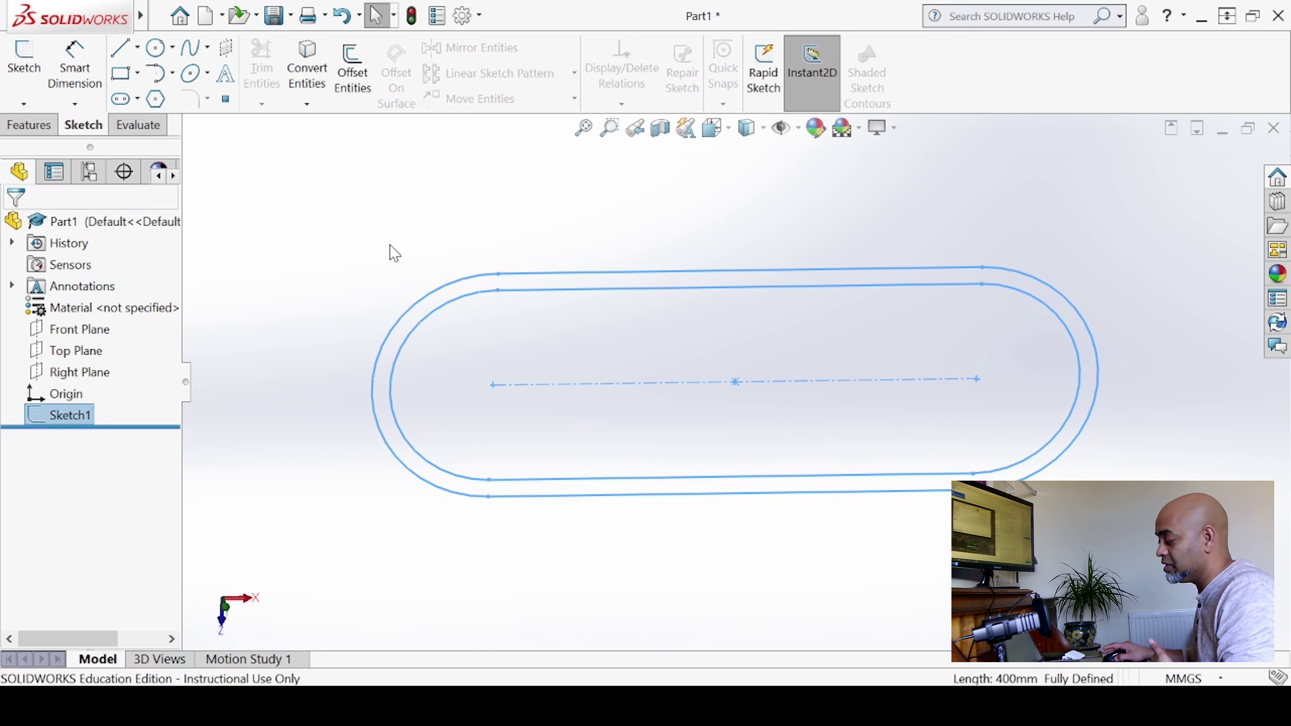
Extrude the ring between the two slot outlines as a deep blind boss, forming a hollow slot-shaped body.
{"action": "left_click", "coordinate": [28, 125]}
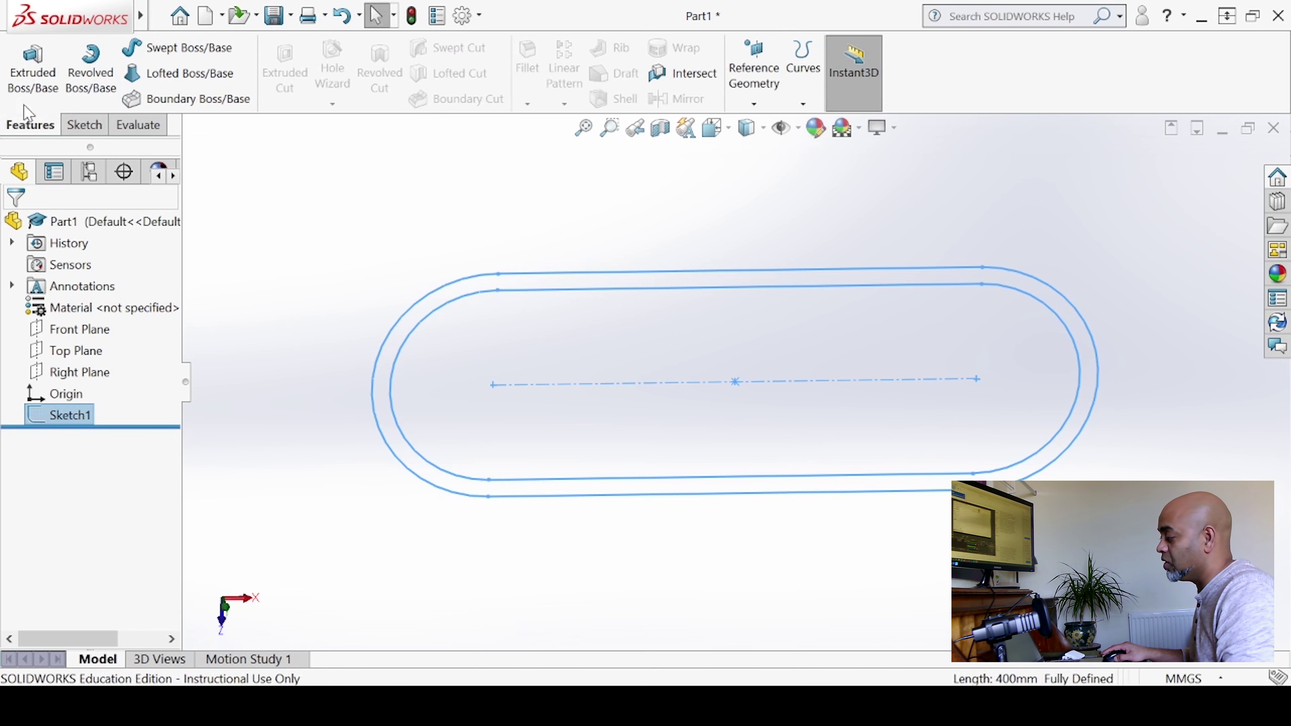
{"action": "left_click", "coordinate": [30, 66]}
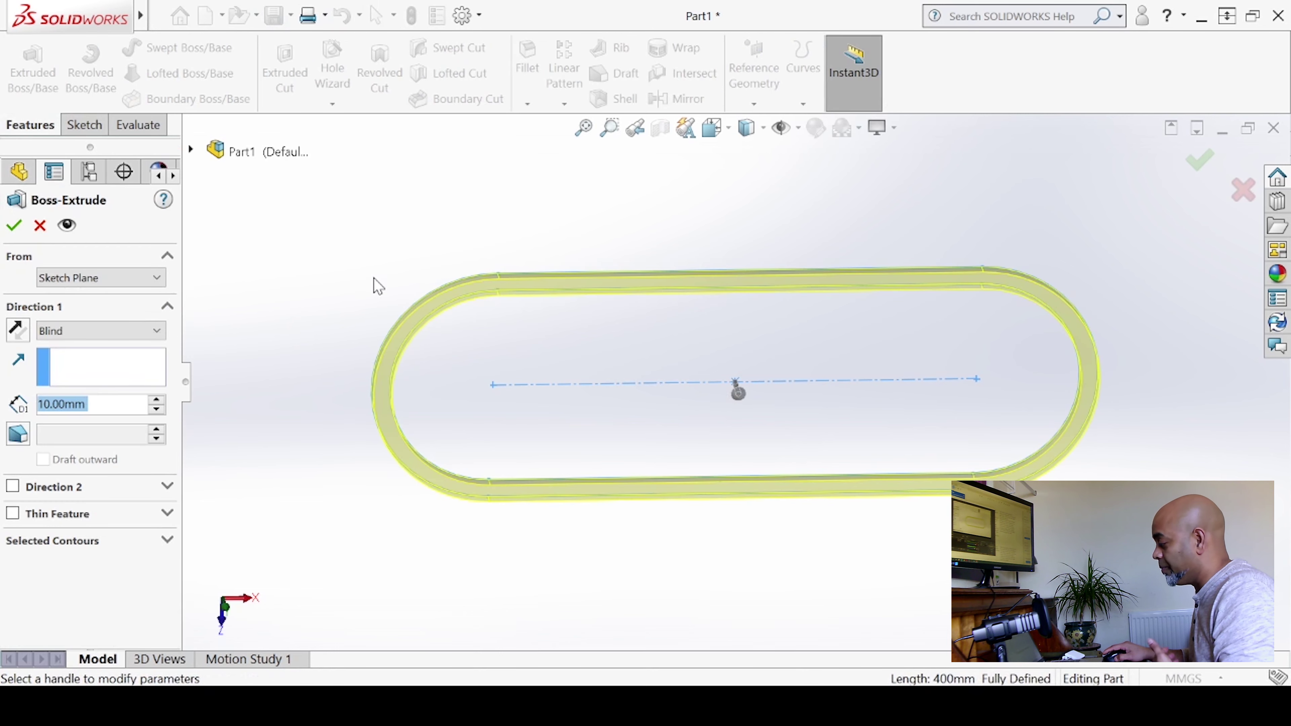
{"action": "middle_click_drag", "start_coordinate": [714, 392], "coordinate": [746, 395]}
{"action": "left_click_drag", "start_coordinate": [757, 403], "coordinate": [892, 493]}
{"action": "left_click", "coordinate": [14, 226]}
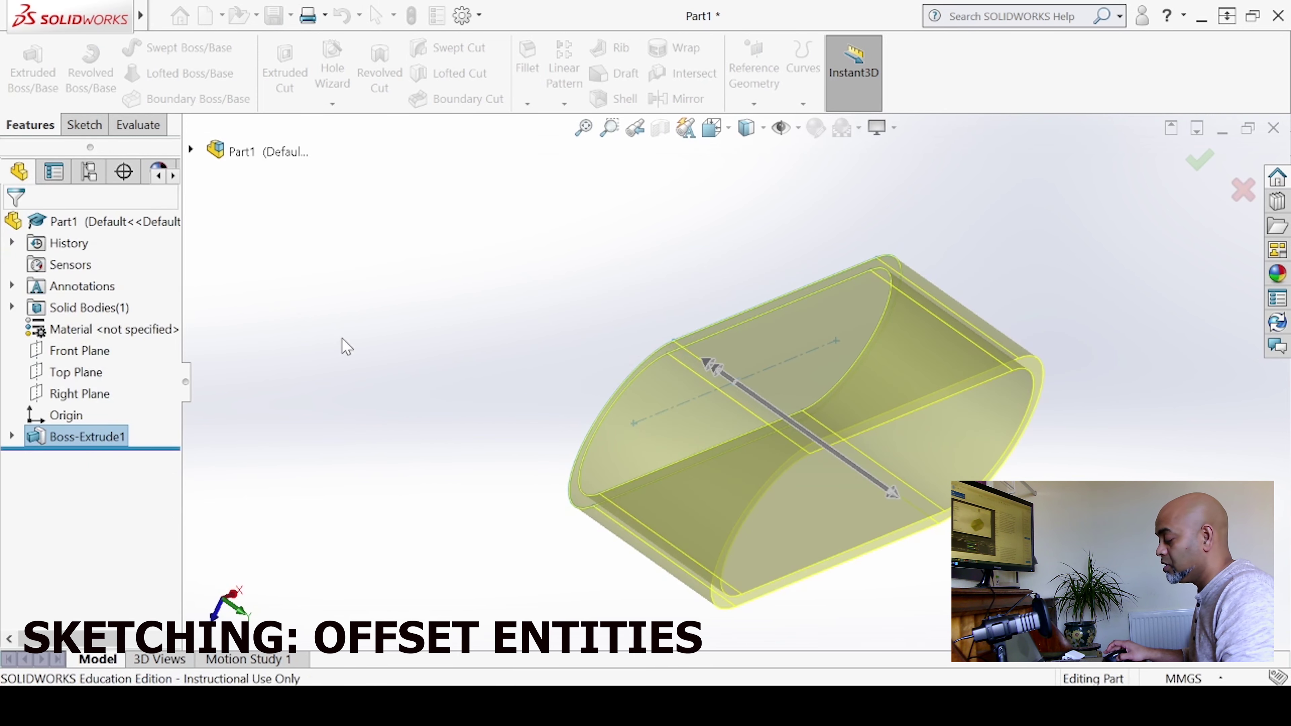
{"action": "mouse_move", "coordinate": [466, 437]}
{"action": "middle_mouse_down"}
{"action": "mouse_move", "coordinate": [422, 325]}
{"action": "mouse_move", "coordinate": [499, 222]}
{"action": "mouse_move", "coordinate": [432, 317]}
{"action": "mouse_move", "coordinate": [469, 430]}
{"action": "middle_mouse_up"}
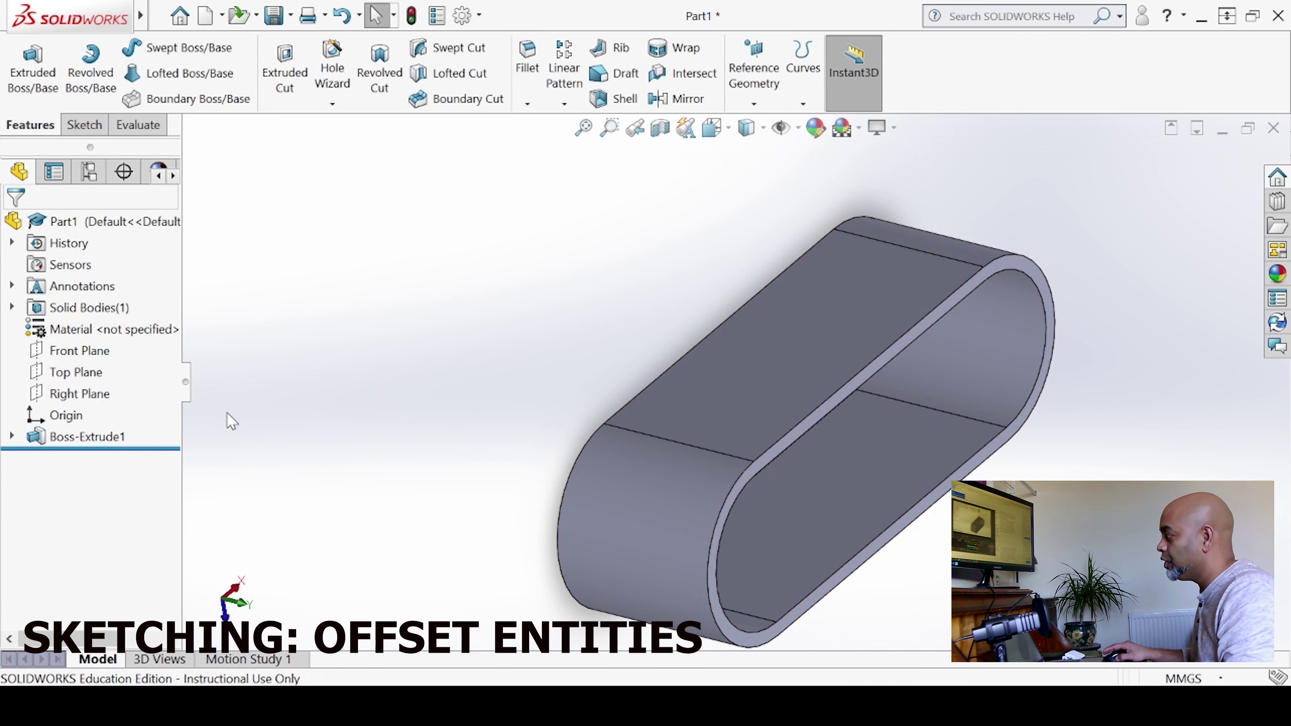
{"action": "mouse_move", "coordinate": [508, 410]}
{"action": "middle_mouse_down"}
{"action": "mouse_move", "coordinate": [501, 297]}
{"action": "mouse_move", "coordinate": [492, 395]}
{"action": "middle_mouse_up"}
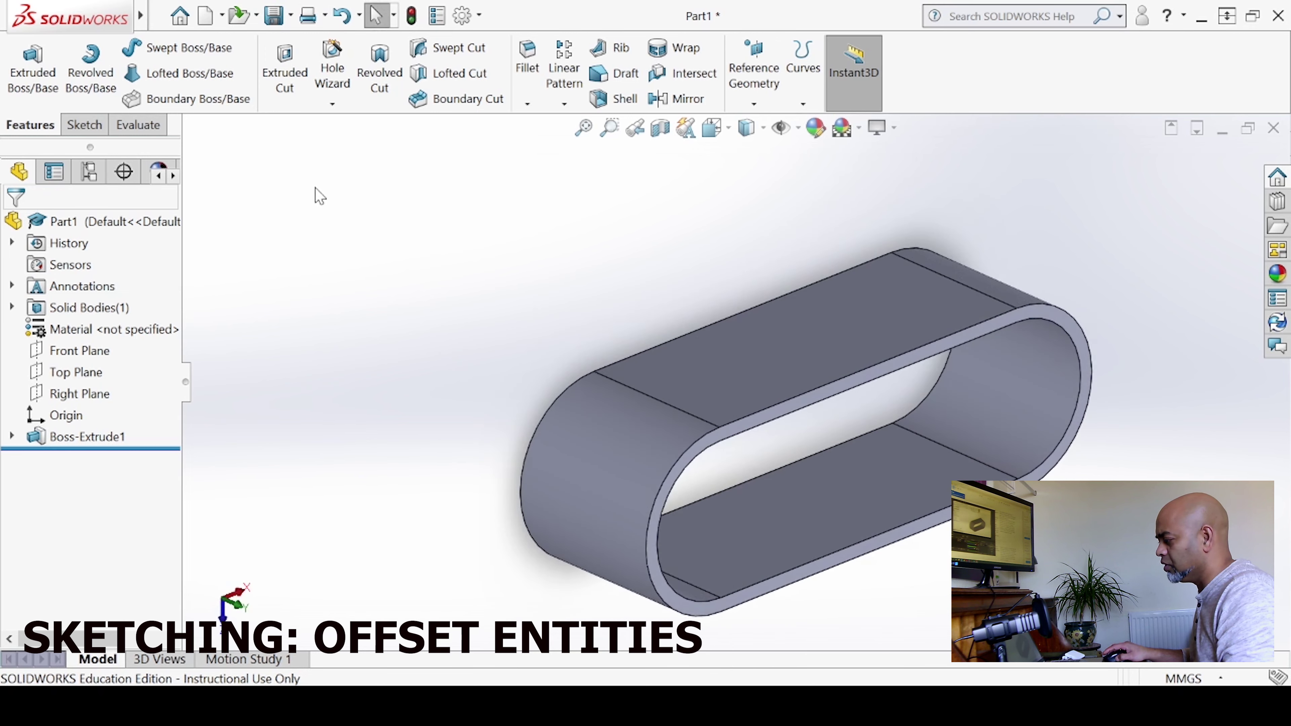
Create a new part document and start a sketch on the Top Plane.
{"action": "left_click", "coordinate": [84, 127]}
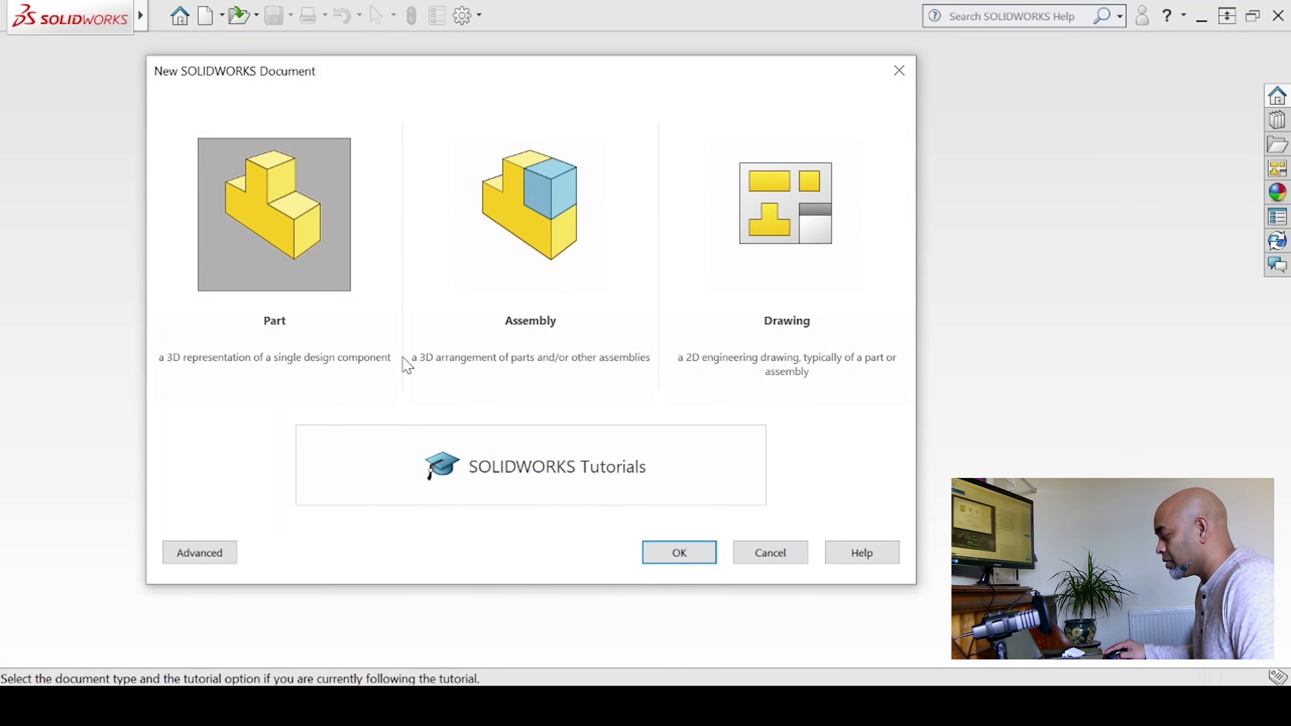
{"action": "left_click", "coordinate": [681, 551]}
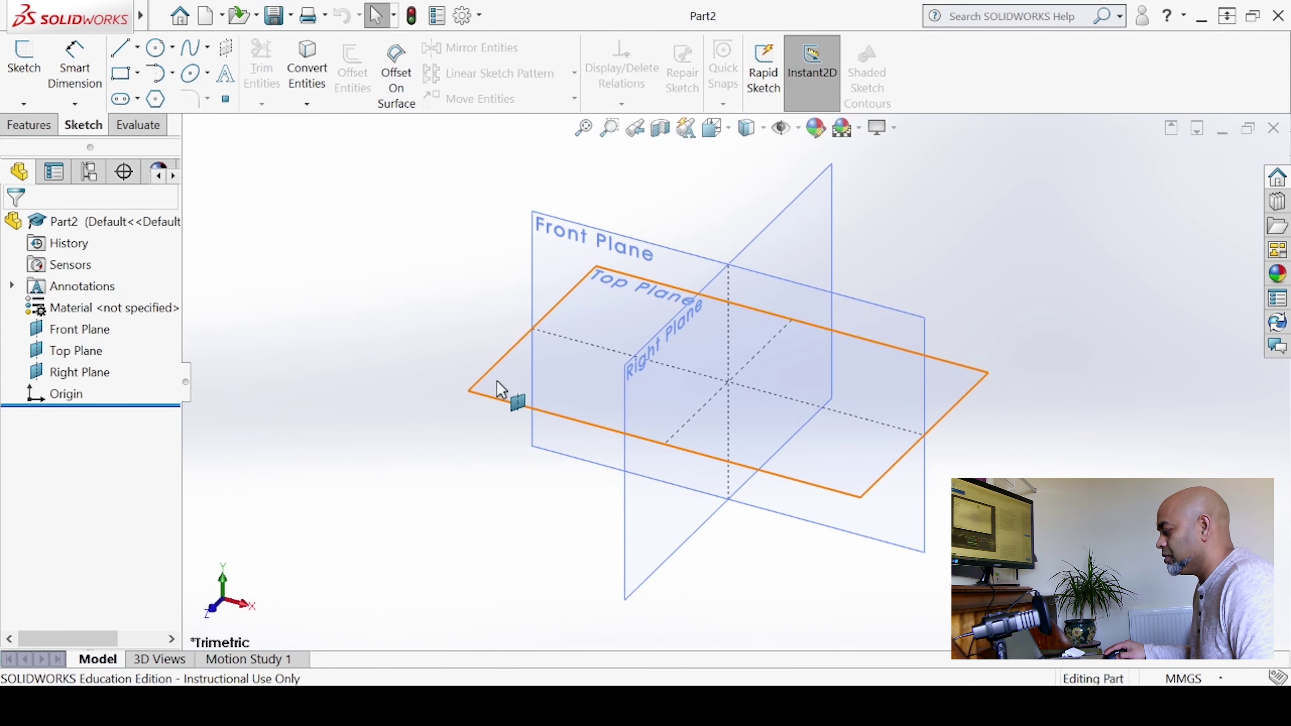
{"action": "left_click", "coordinate": [497, 388]}
{"action": "left_click", "coordinate": [567, 337]}
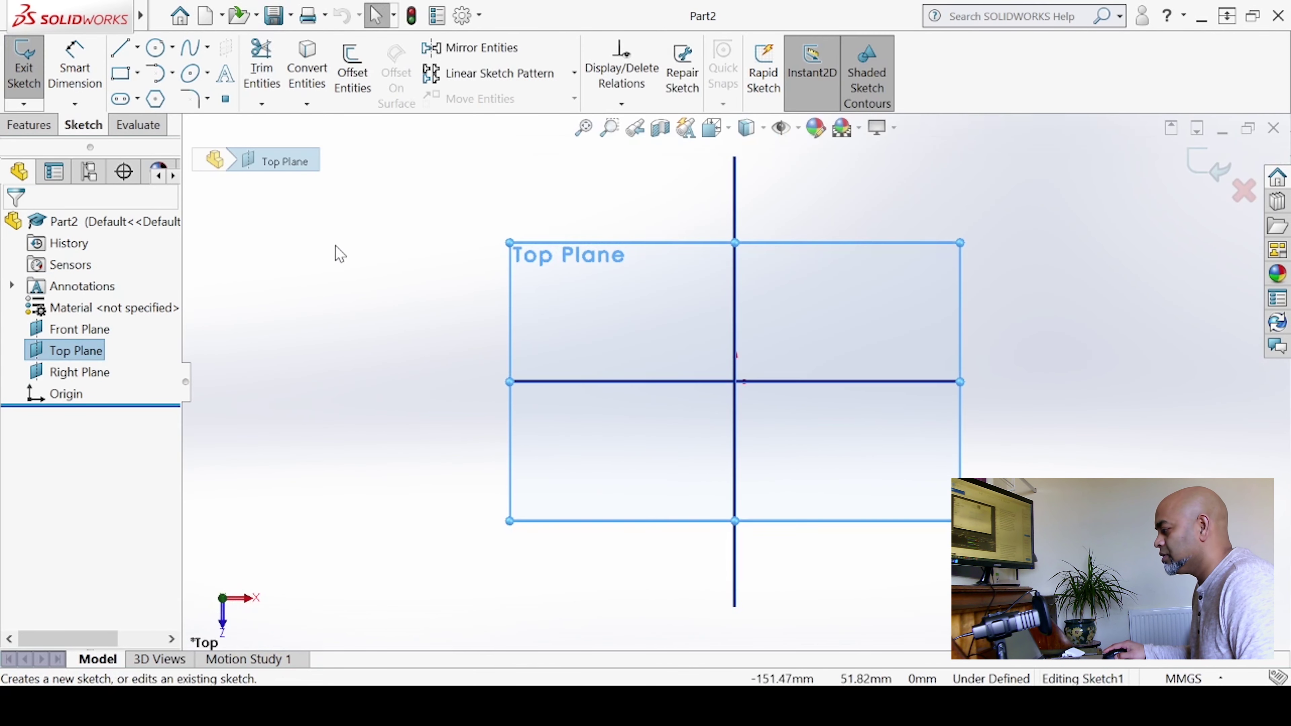
Sketch a horizontal centerpoint straight slot on the origin, about 318 mm between its arc centres and 100 mm wide.
{"action": "left_click", "coordinate": [122, 99]}
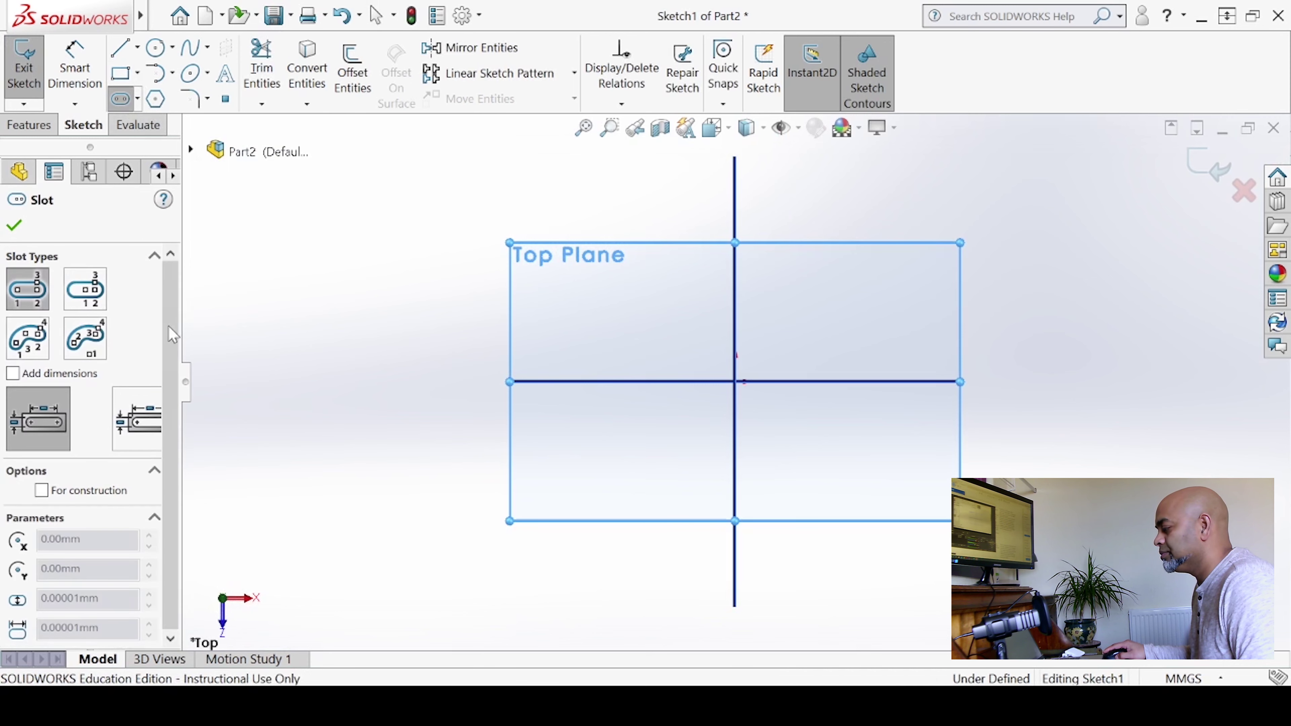
{"action": "left_click", "coordinate": [86, 294]}
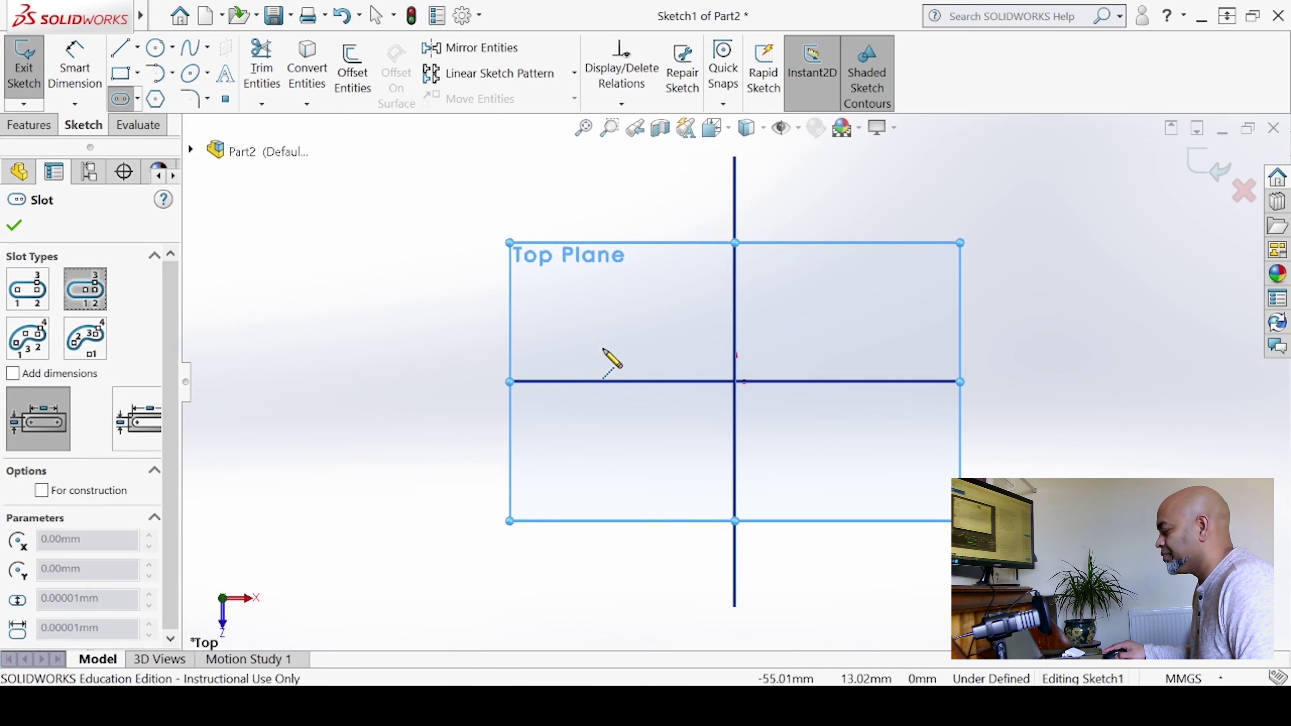
{"action": "left_click", "coordinate": [735, 382]}
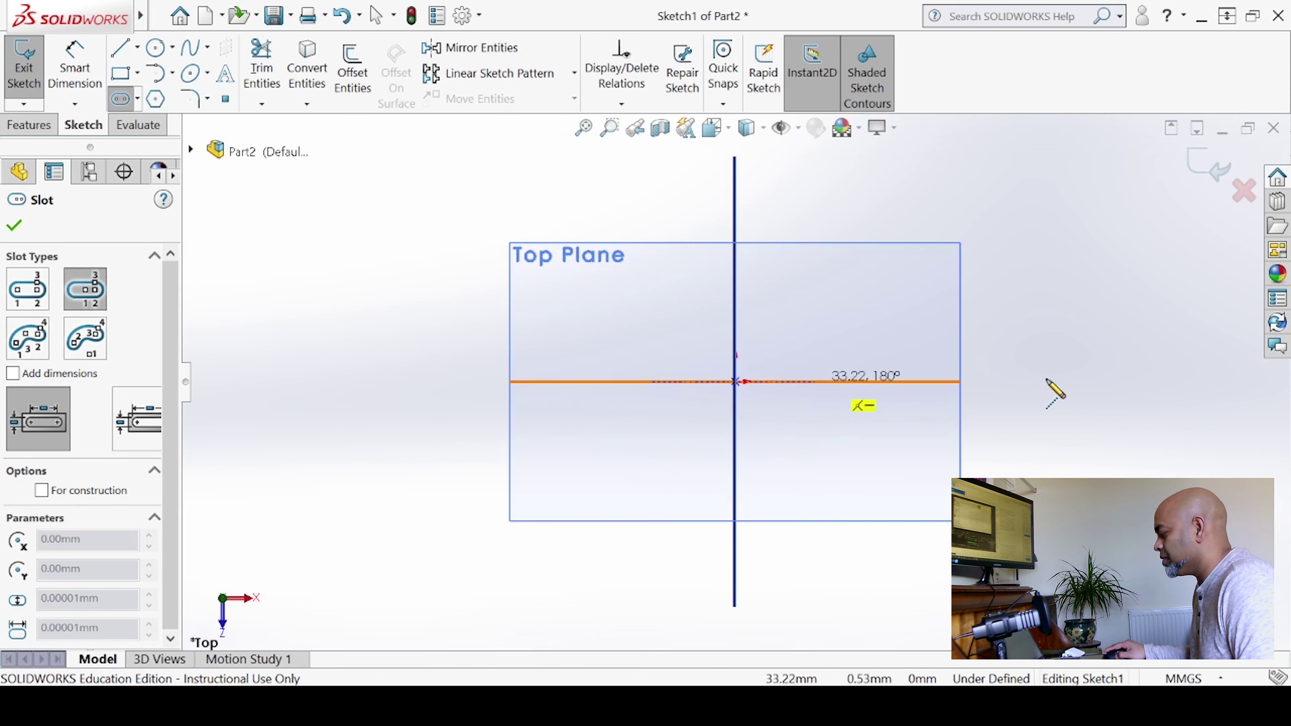
{"action": "left_click", "coordinate": [1137, 381]}
{"action": "left_click", "coordinate": [1264, 381]}
{"action": "key", "text": "z"}
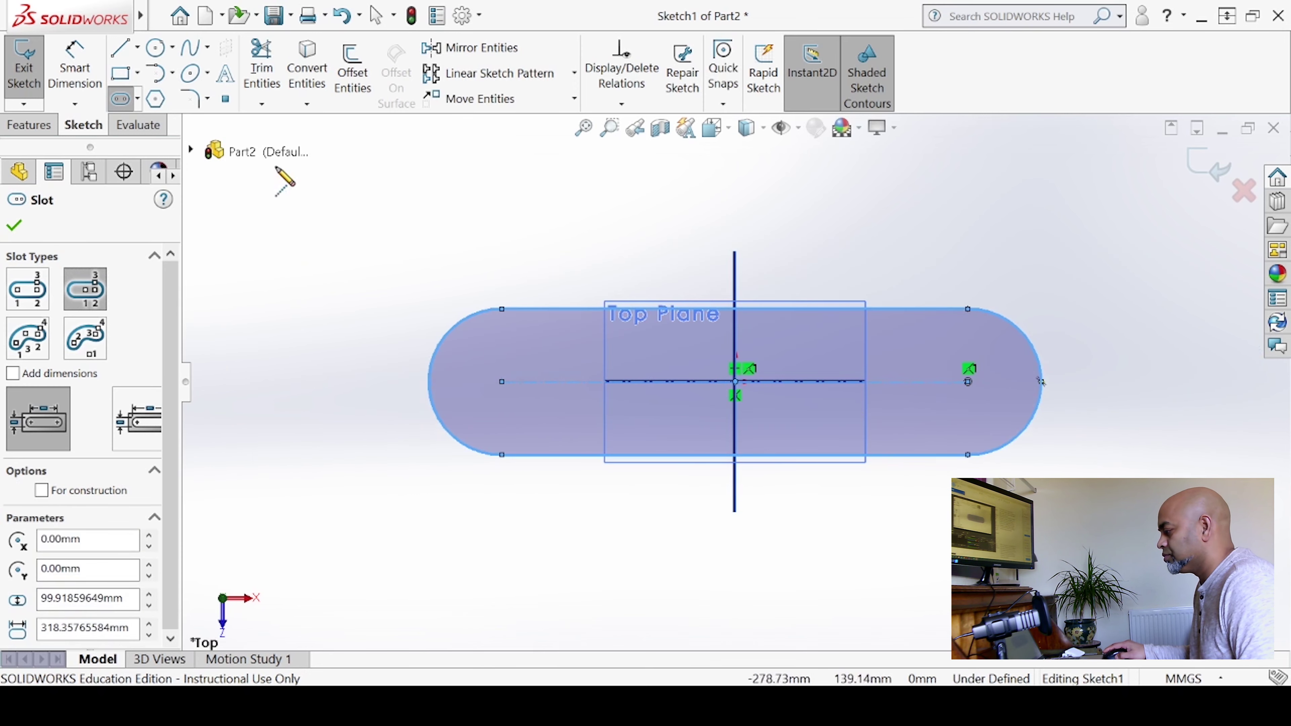
Dimension the slot's straight edge and set its length to 300 mm.
{"action": "left_click", "coordinate": [74, 66]}
{"action": "left_click", "coordinate": [561, 455]}
{"action": "left_click", "coordinate": [663, 509]}
{"action": "type", "text": "300"}
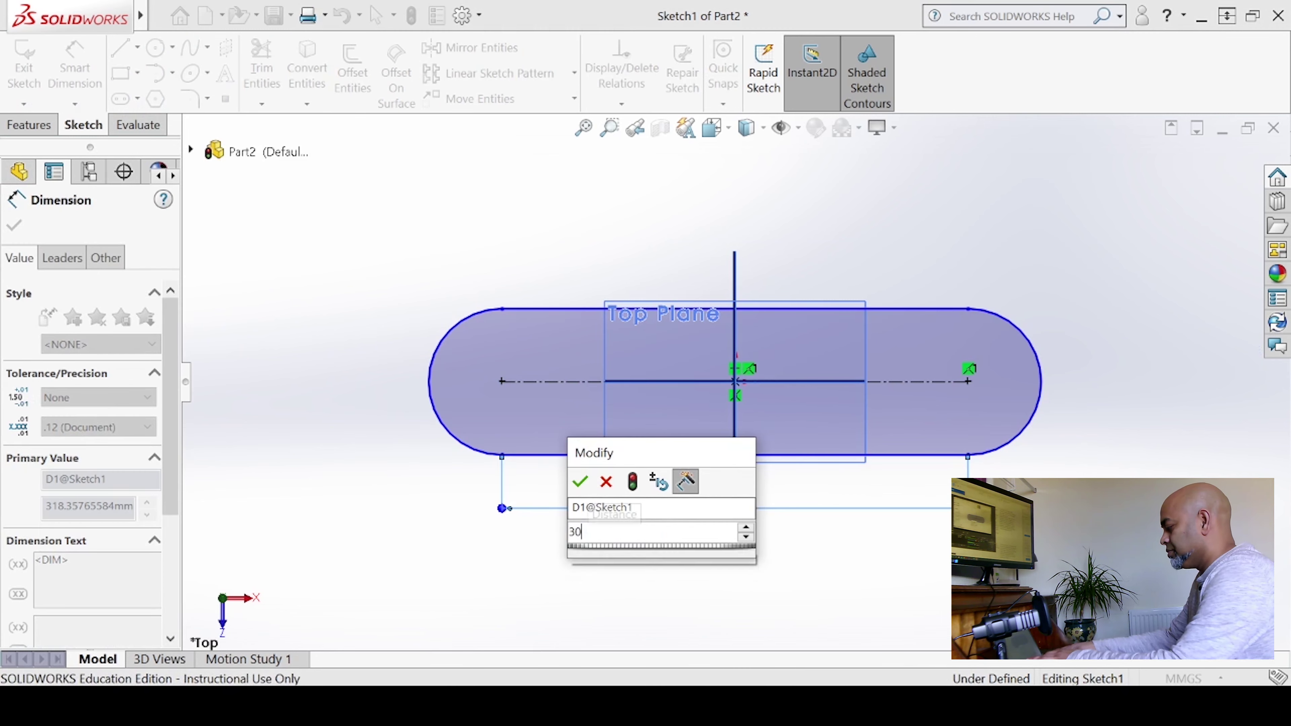
{"action": "key", "text": "Return"}
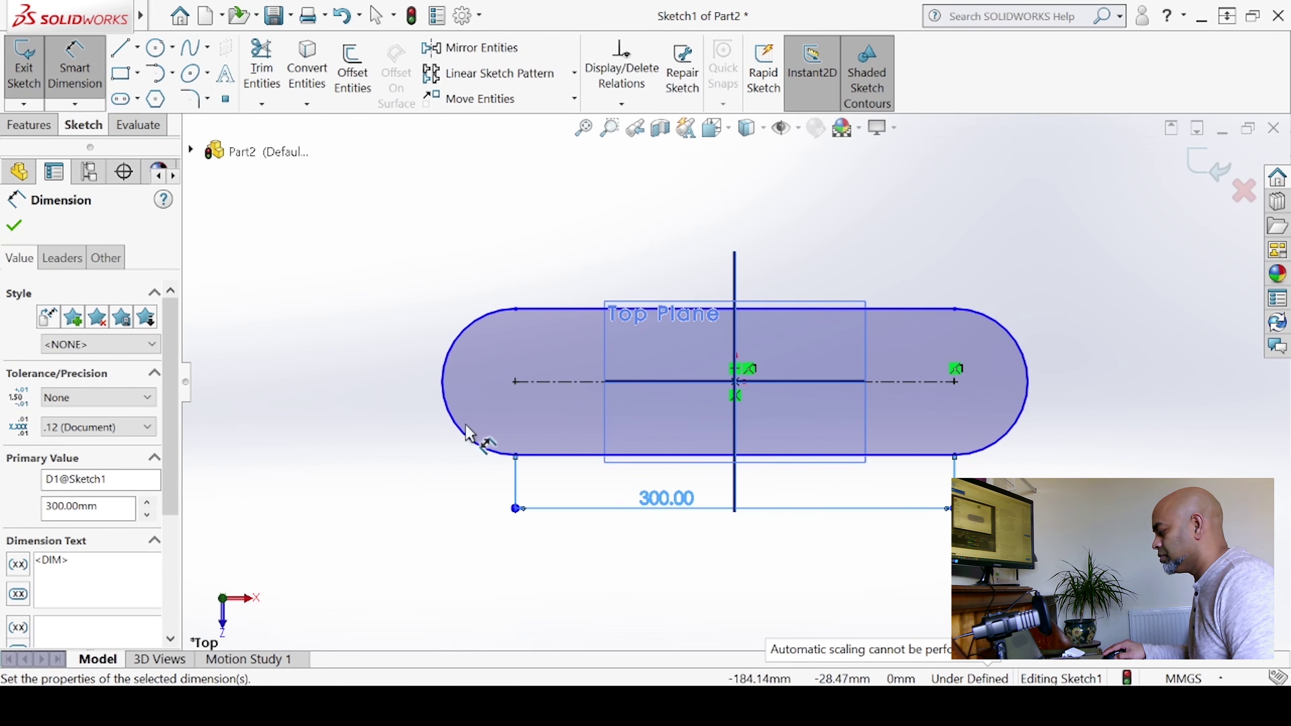
Dimension the slot's end arc with a 75 mm radius and exit the sketch.
{"action": "left_click", "coordinate": [431, 452]}
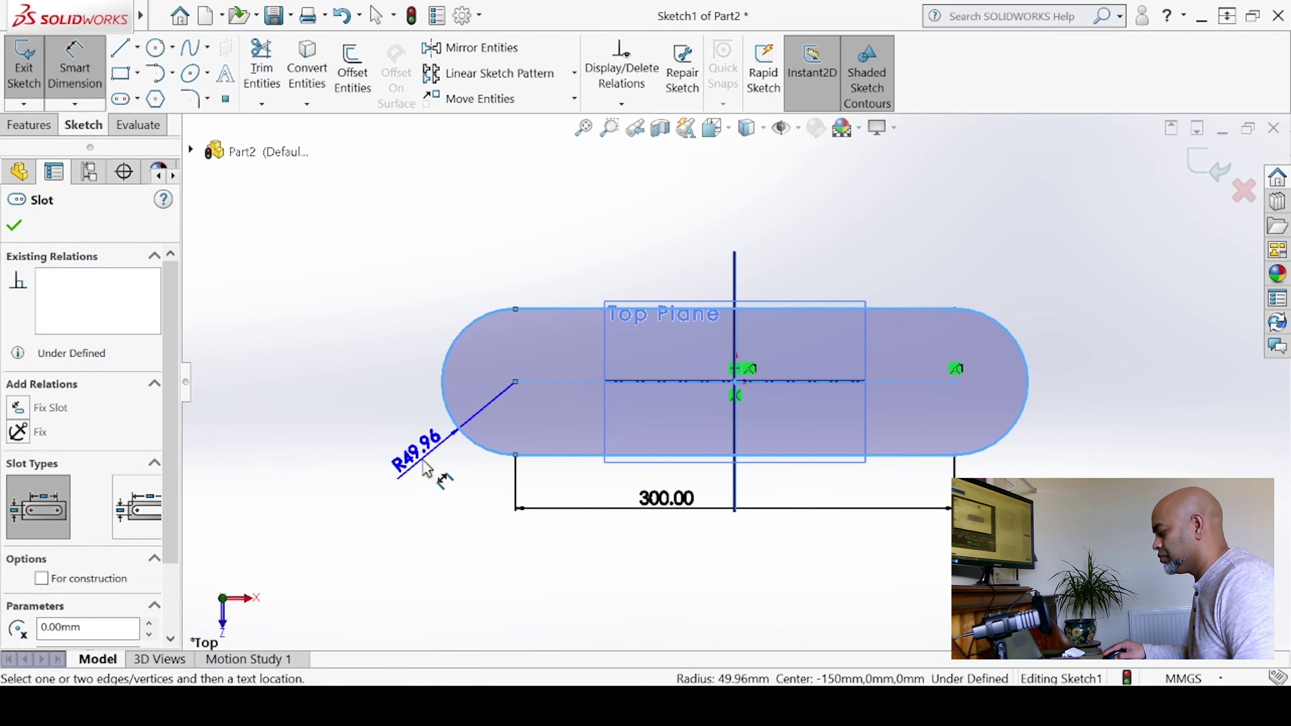
{"action": "left_click", "coordinate": [437, 470]}
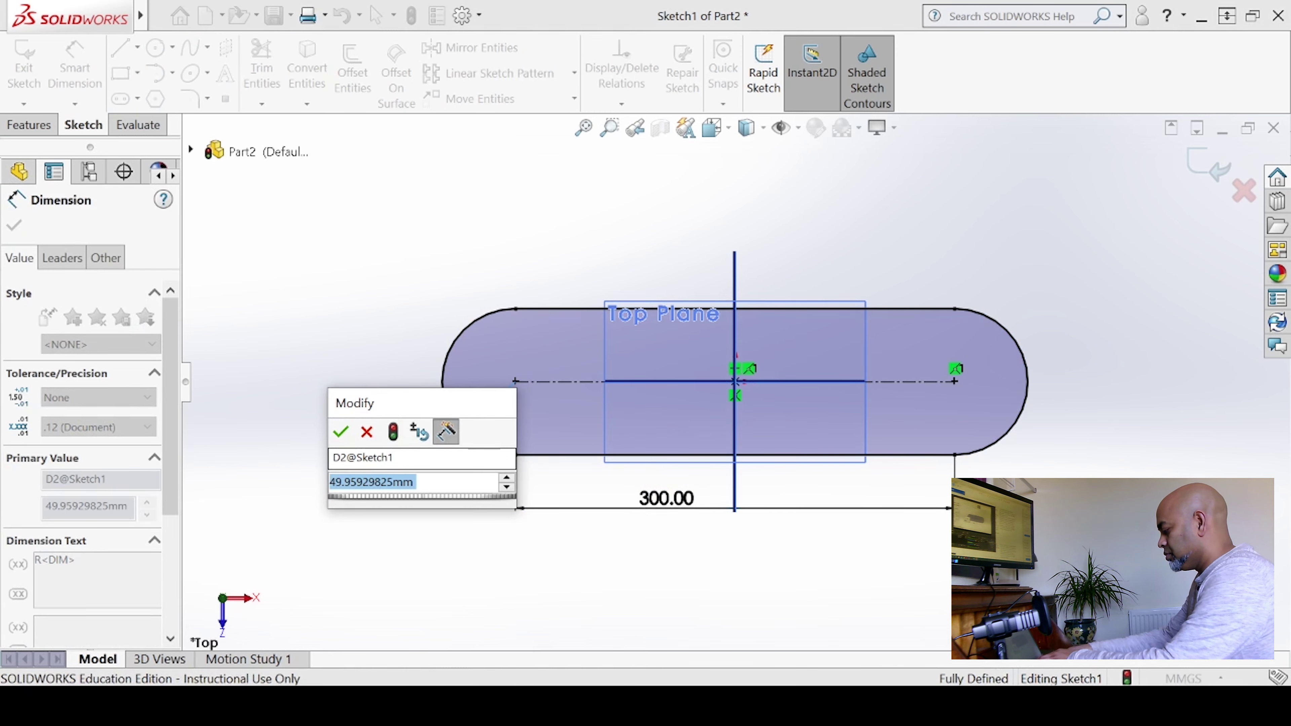
{"action": "type", "text": "75"}
{"action": "key", "text": "Return"}
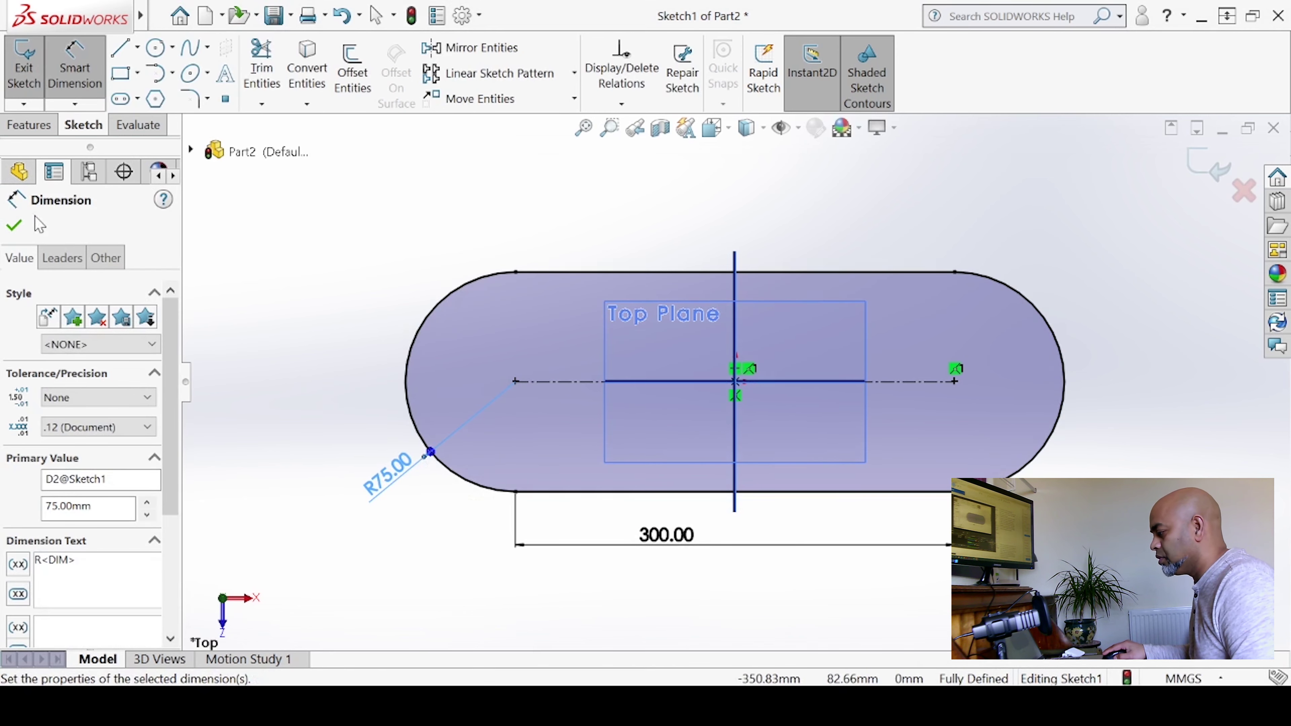
{"action": "left_click", "coordinate": [14, 225]}
{"action": "left_click", "coordinate": [23, 76]}
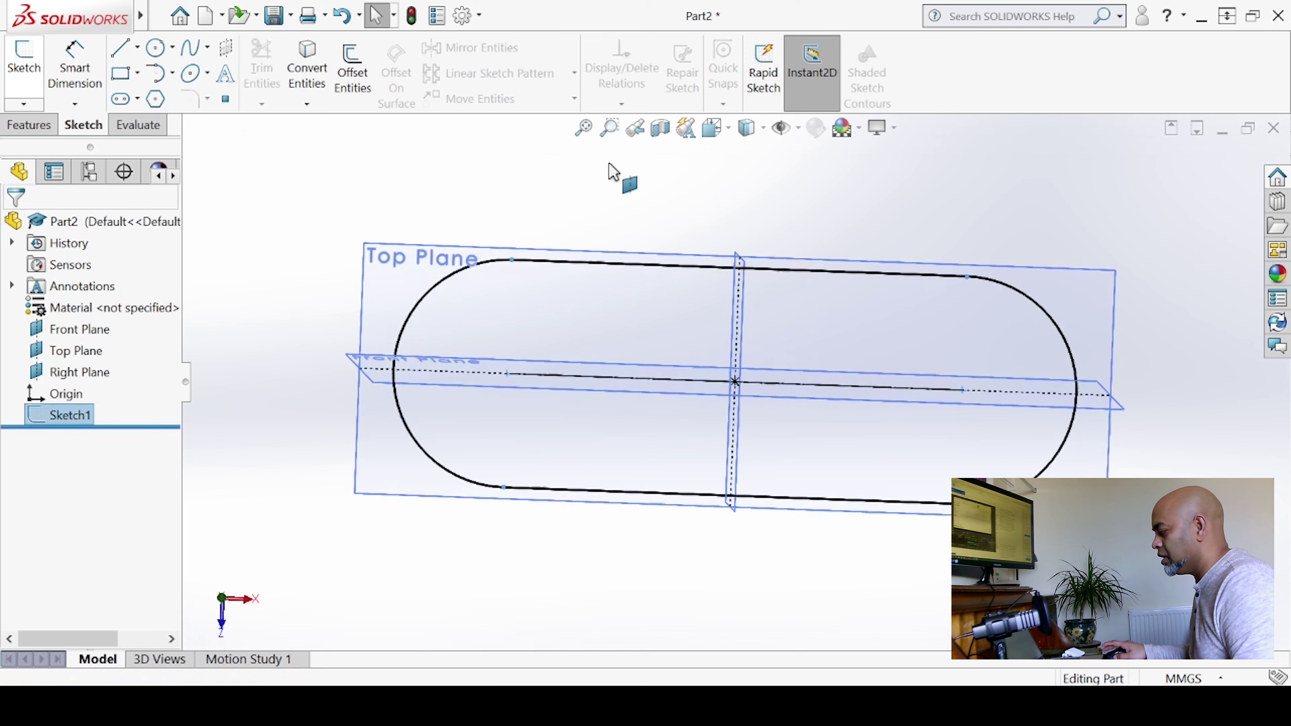
Extrude the slot sketch upward as a blind boss 100 mm deep.
{"action": "key", "text": "ctrl+4"}
{"action": "key", "text": "ctrl+7"}
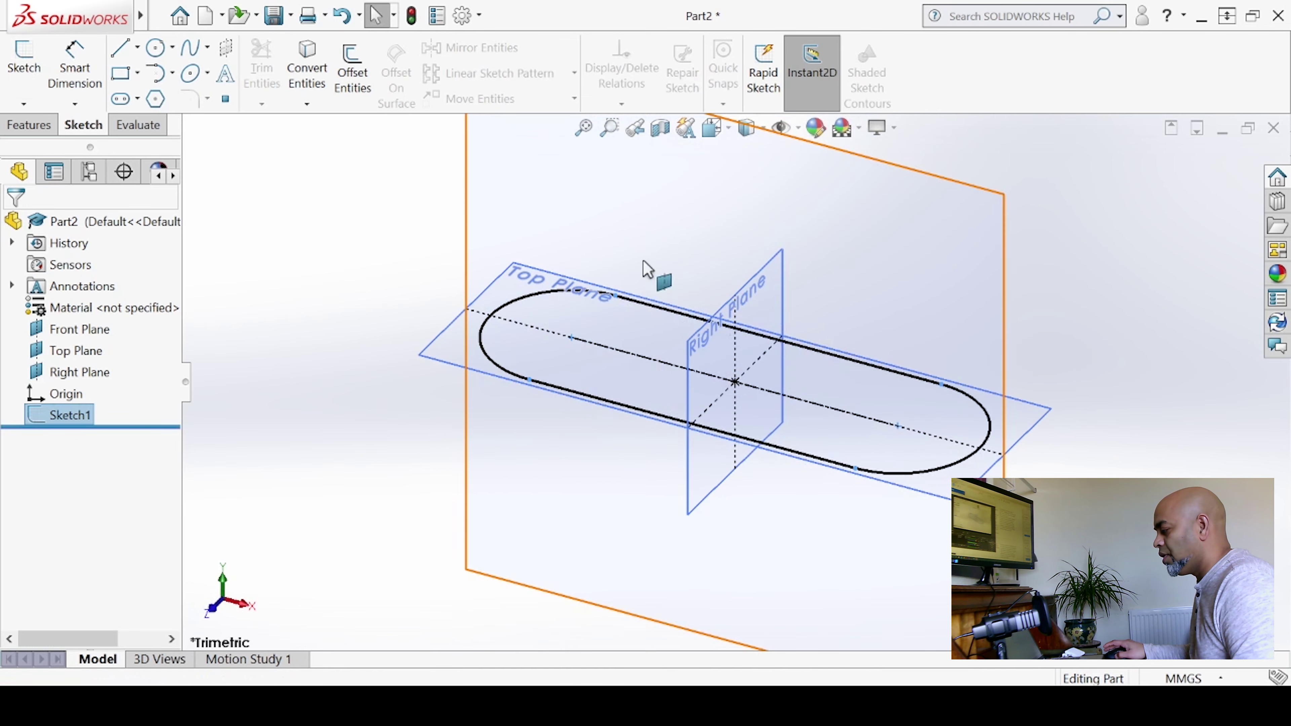
{"action": "left_click", "coordinate": [28, 124]}
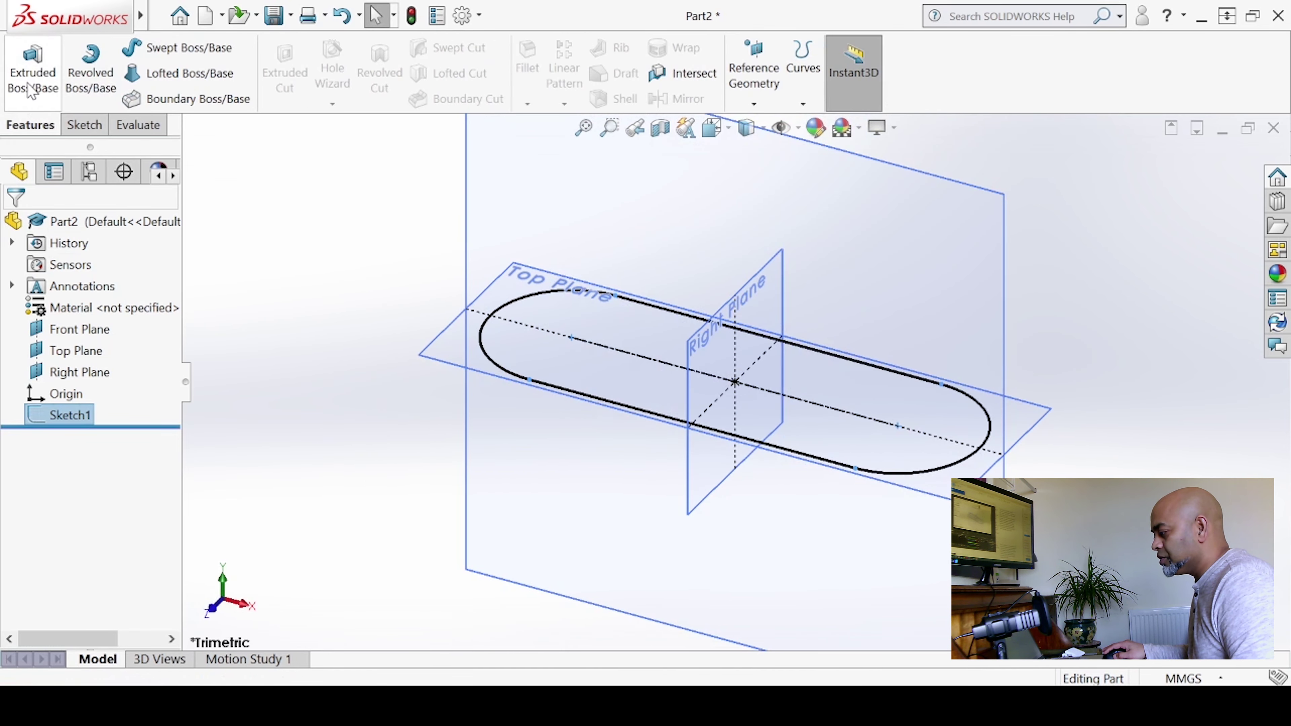
{"action": "left_click", "coordinate": [33, 71]}
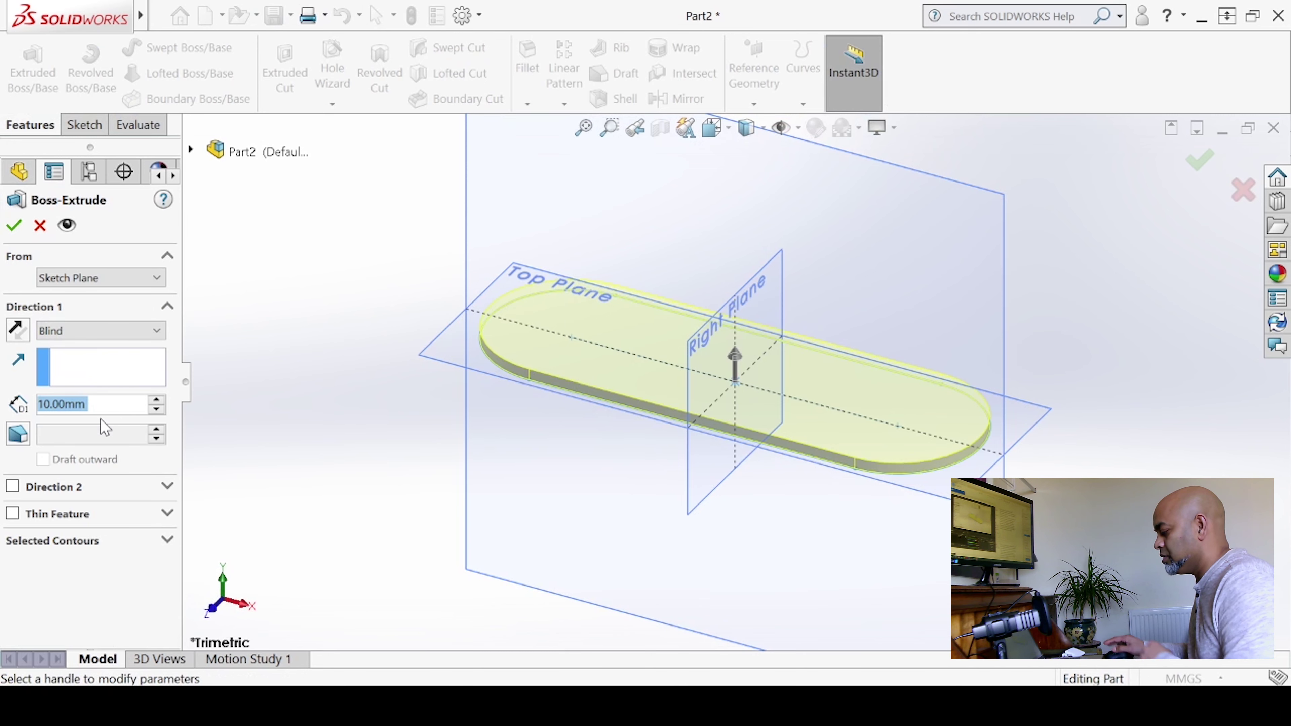
{"action": "type", "text": "100"}
{"action": "key", "text": "Return"}
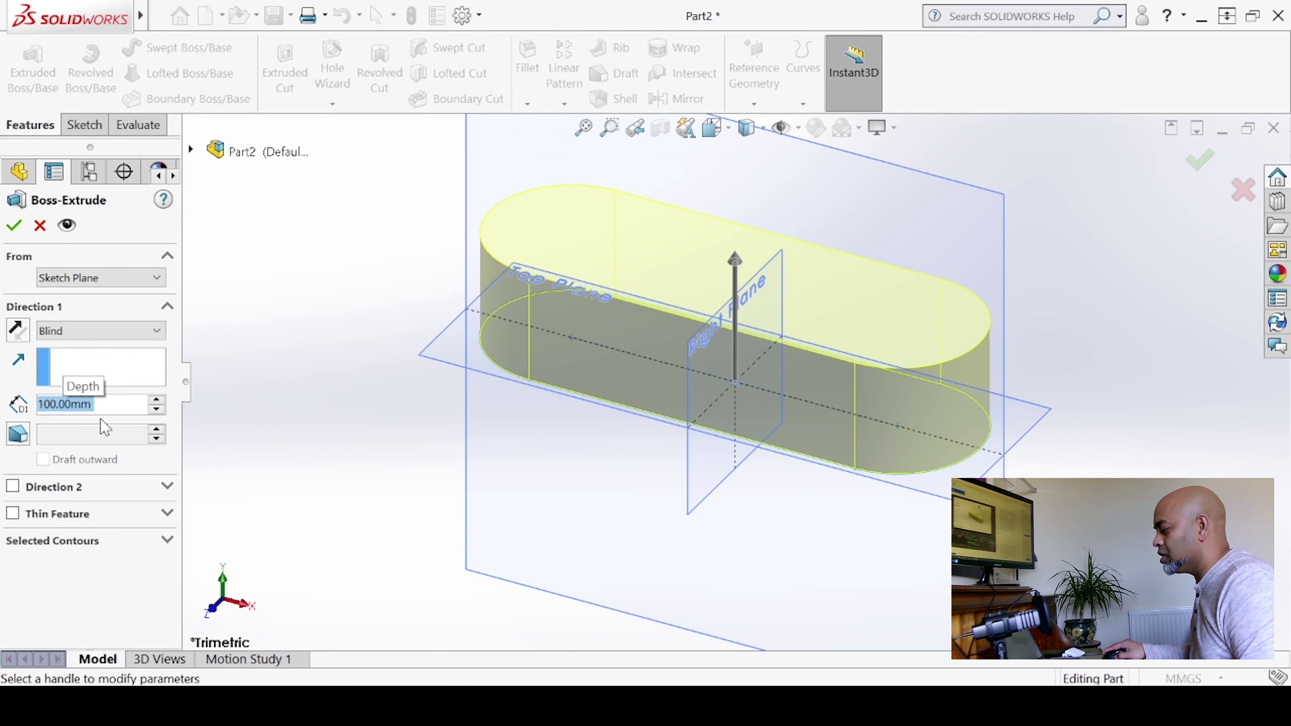
{"action": "left_click", "coordinate": [15, 225]}
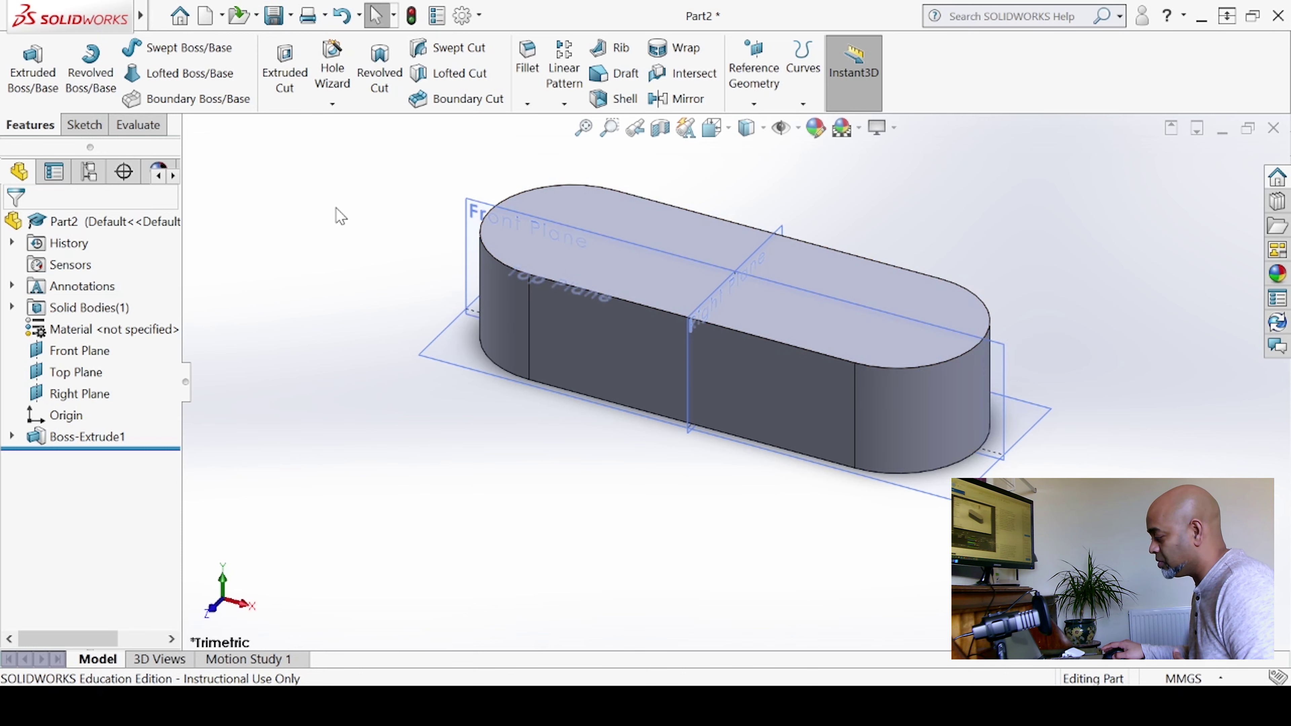
Start a sketch on the top face of the slot body and orient the view normal to it.
{"action": "left_click", "coordinate": [577, 203]}
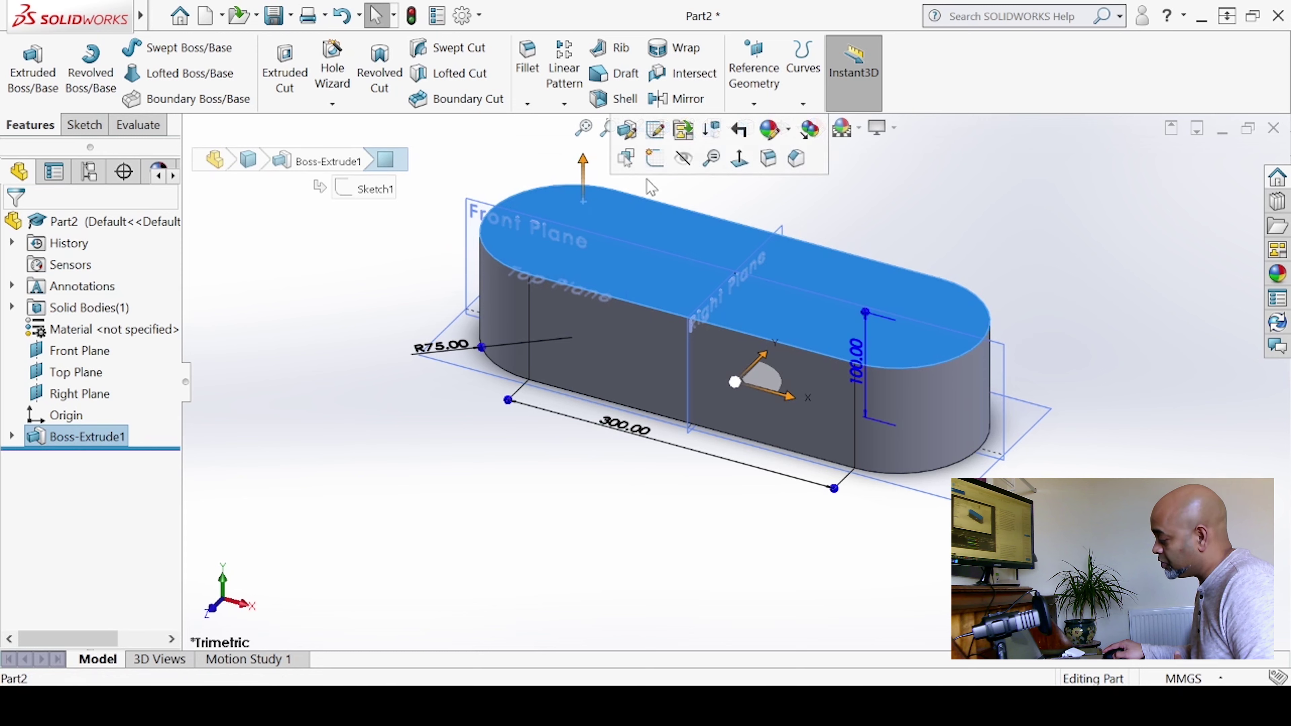
{"action": "left_click", "coordinate": [660, 166]}
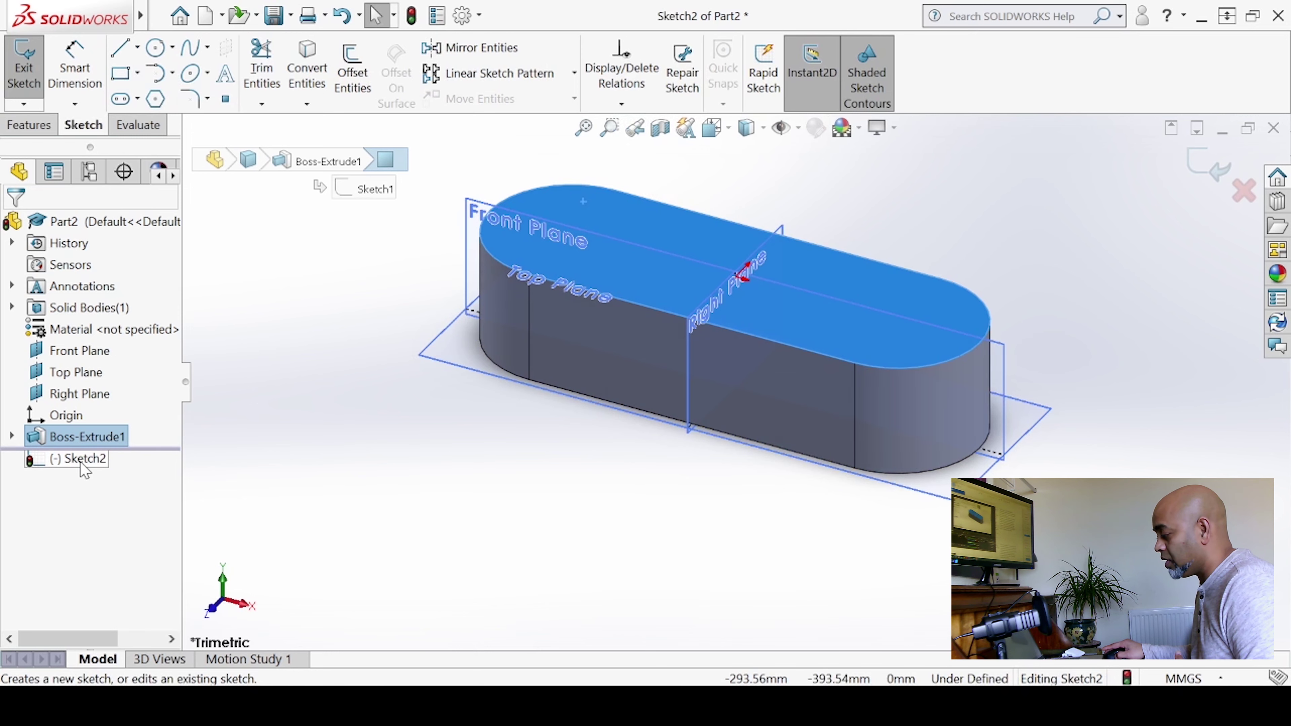
{"action": "right_click", "coordinate": [85, 470]}
{"action": "left_click", "coordinate": [130, 382]}
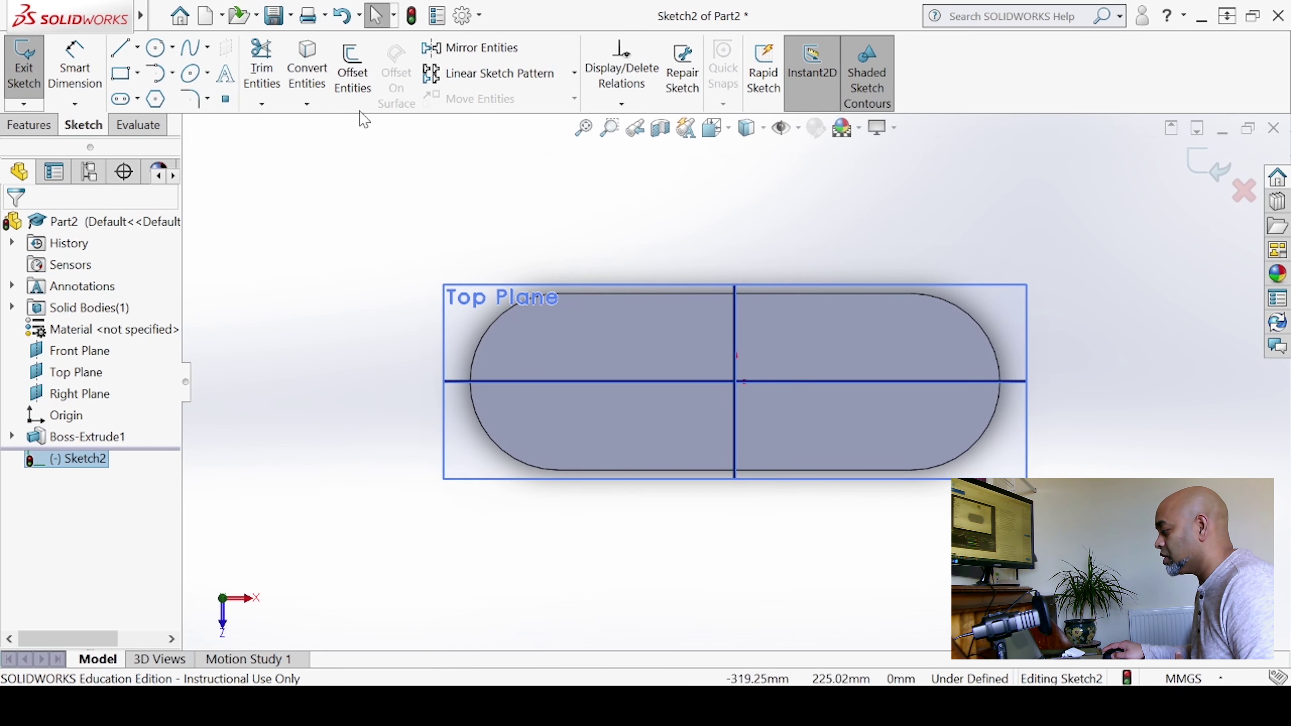
Start Offset Entities and select both straight edges and both end arcs of the top face as the outline to offset.
{"action": "left_click", "coordinate": [352, 76]}
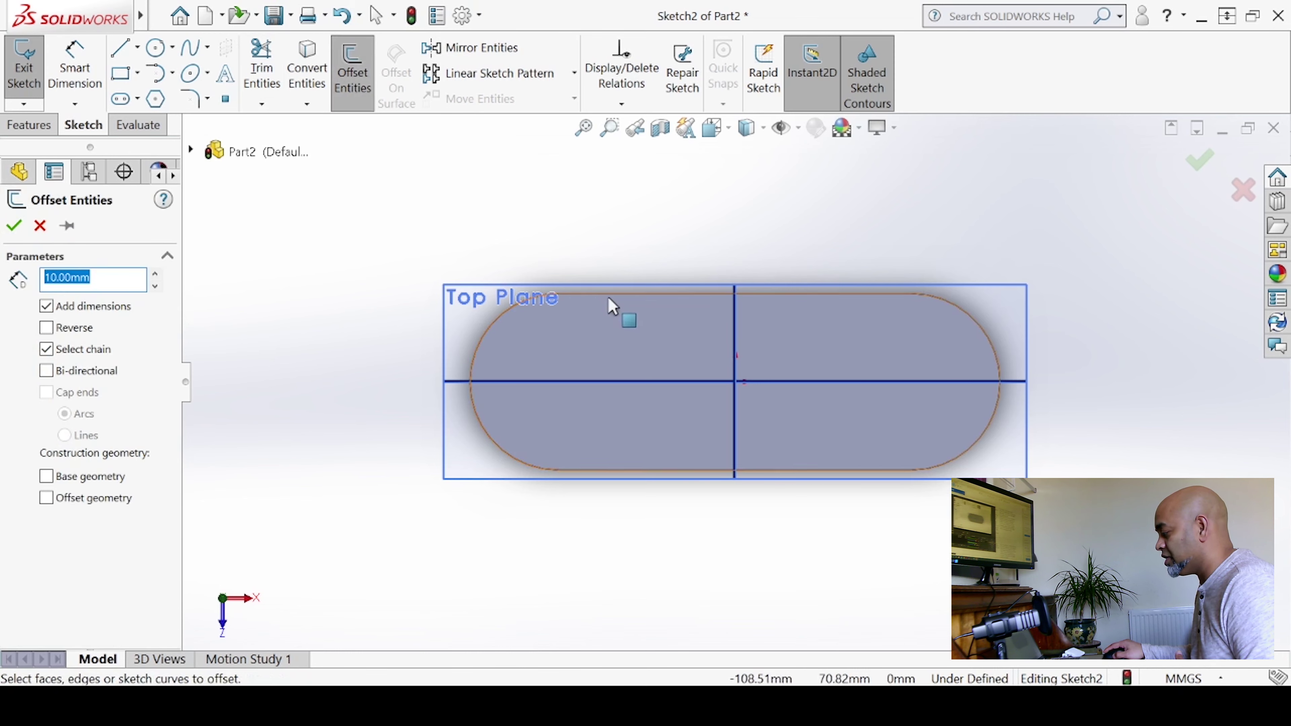
{"action": "left_click", "coordinate": [627, 295]}
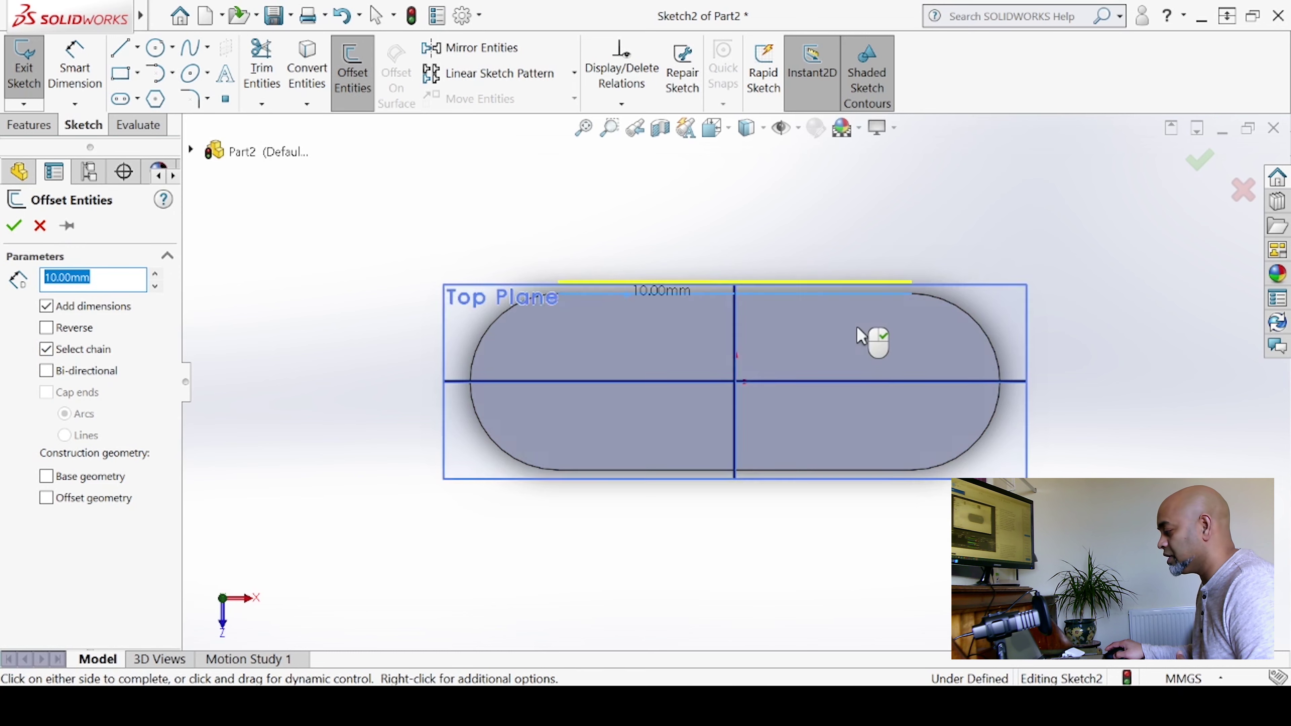
{"action": "scroll", "coordinate": [864, 340], "scroll_direction": "down", "scroll_amount": 2}
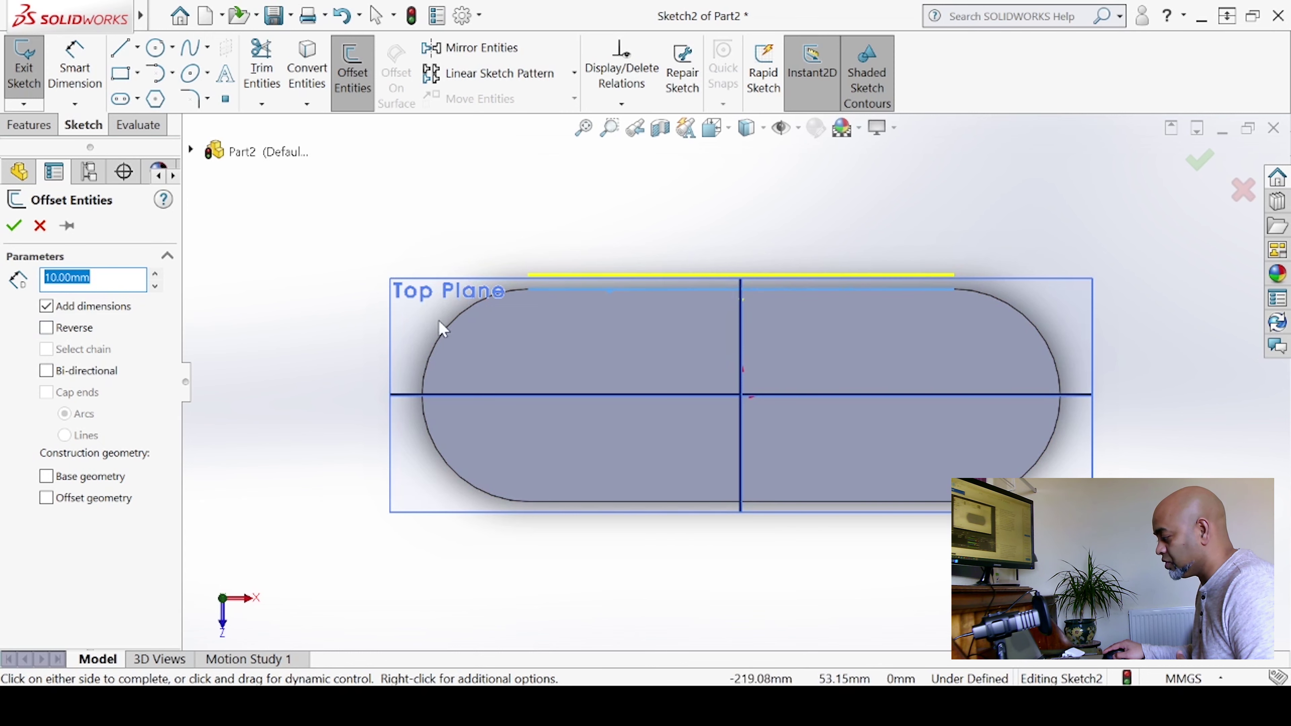
{"action": "left_click", "coordinate": [456, 320]}
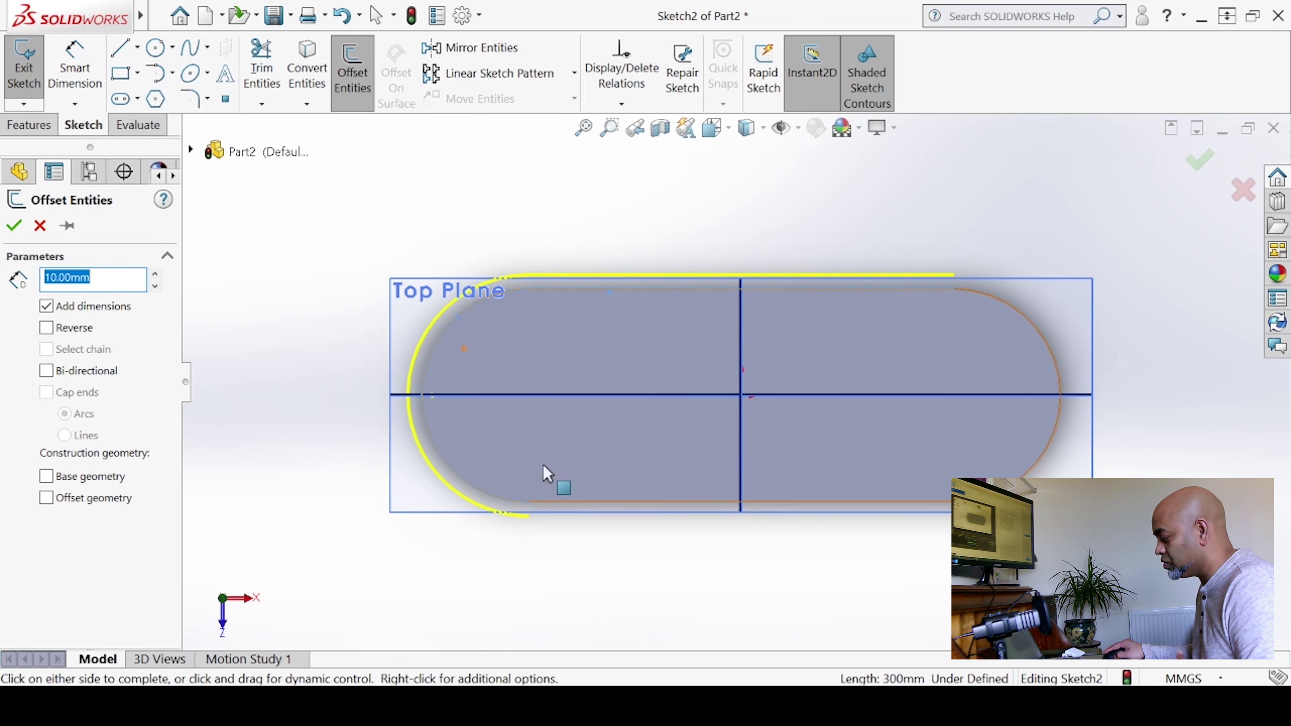
{"action": "left_click", "coordinate": [674, 502]}
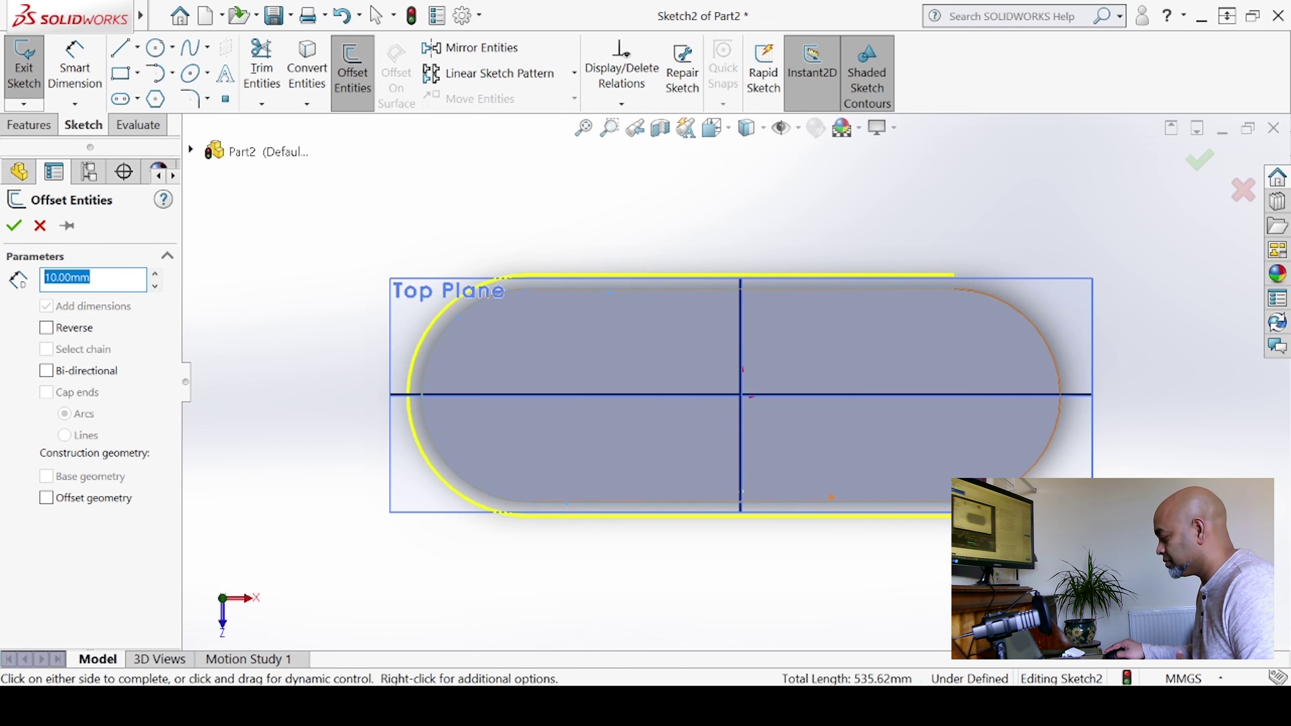
{"action": "left_click", "coordinate": [1037, 448]}
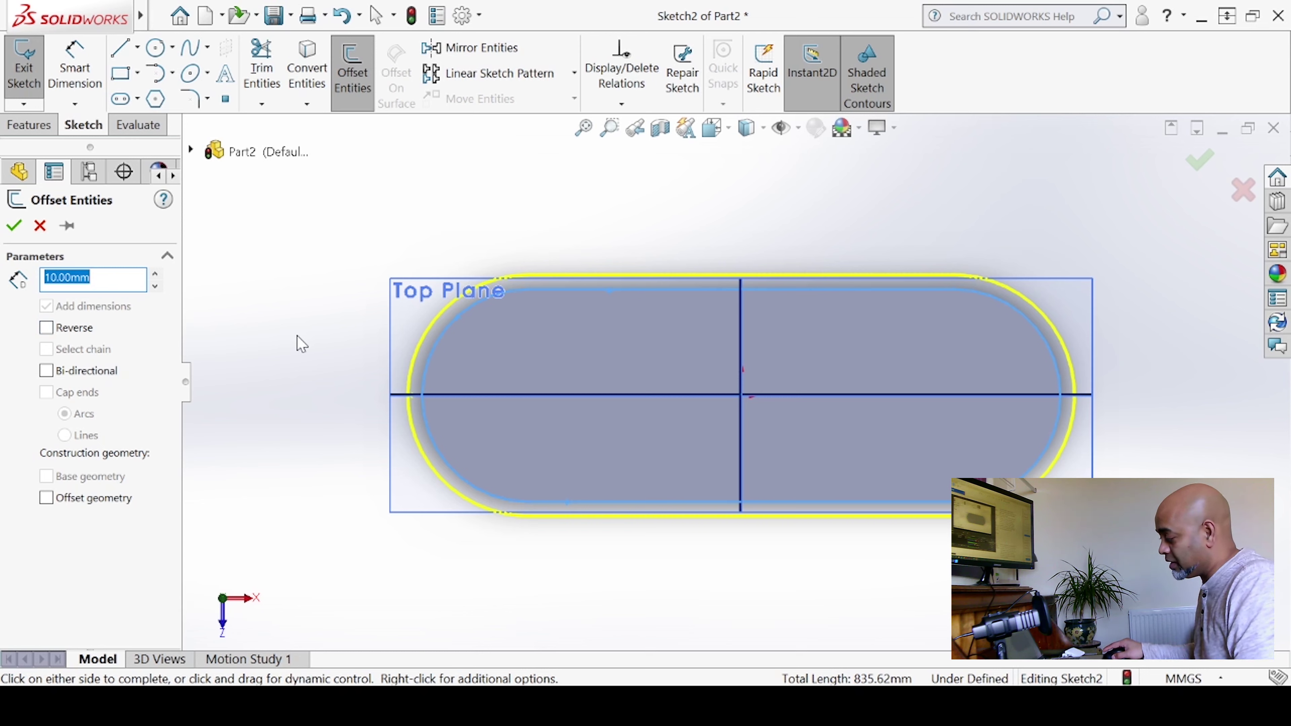
Reverse the offset to the inside of the face outline, set its distance to 20 mm and apply it.
{"action": "left_click", "coordinate": [46, 328]}
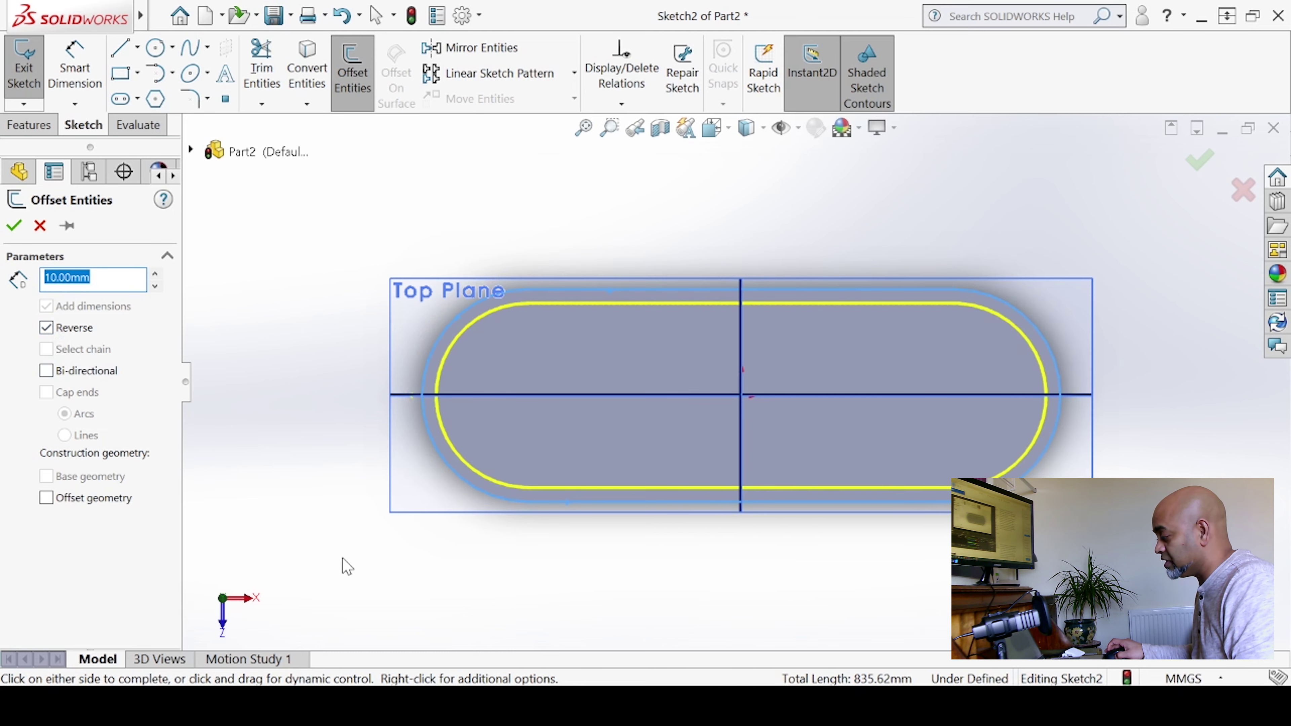
{"action": "mouse_move", "coordinate": [348, 566]}
{"action": "middle_mouse_down"}
{"action": "mouse_move", "coordinate": [345, 352]}
{"action": "mouse_move", "coordinate": [294, 267]}
{"action": "mouse_move", "coordinate": [329, 297]}
{"action": "mouse_move", "coordinate": [306, 334]}
{"action": "middle_mouse_up"}
{"action": "left_click", "coordinate": [47, 328]}
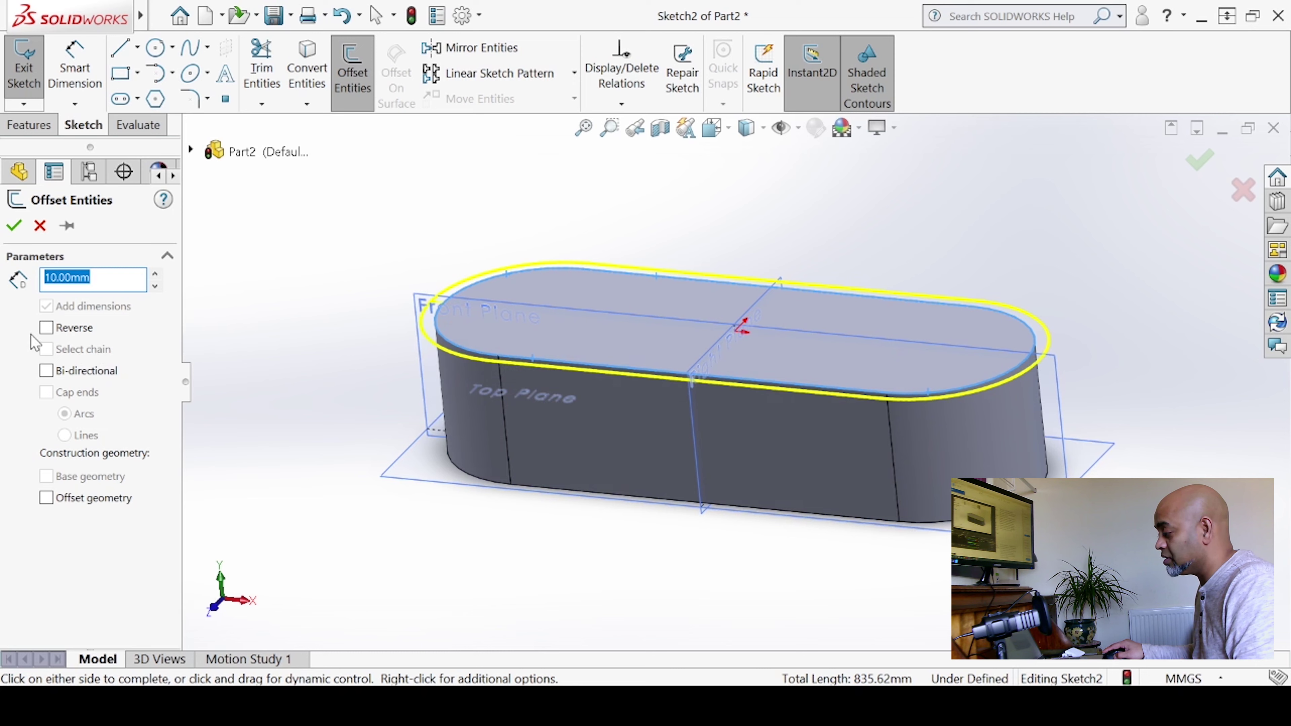
{"action": "left_click", "coordinate": [51, 329]}
{"action": "middle_click_drag", "start_coordinate": [308, 379], "coordinate": [300, 414]}
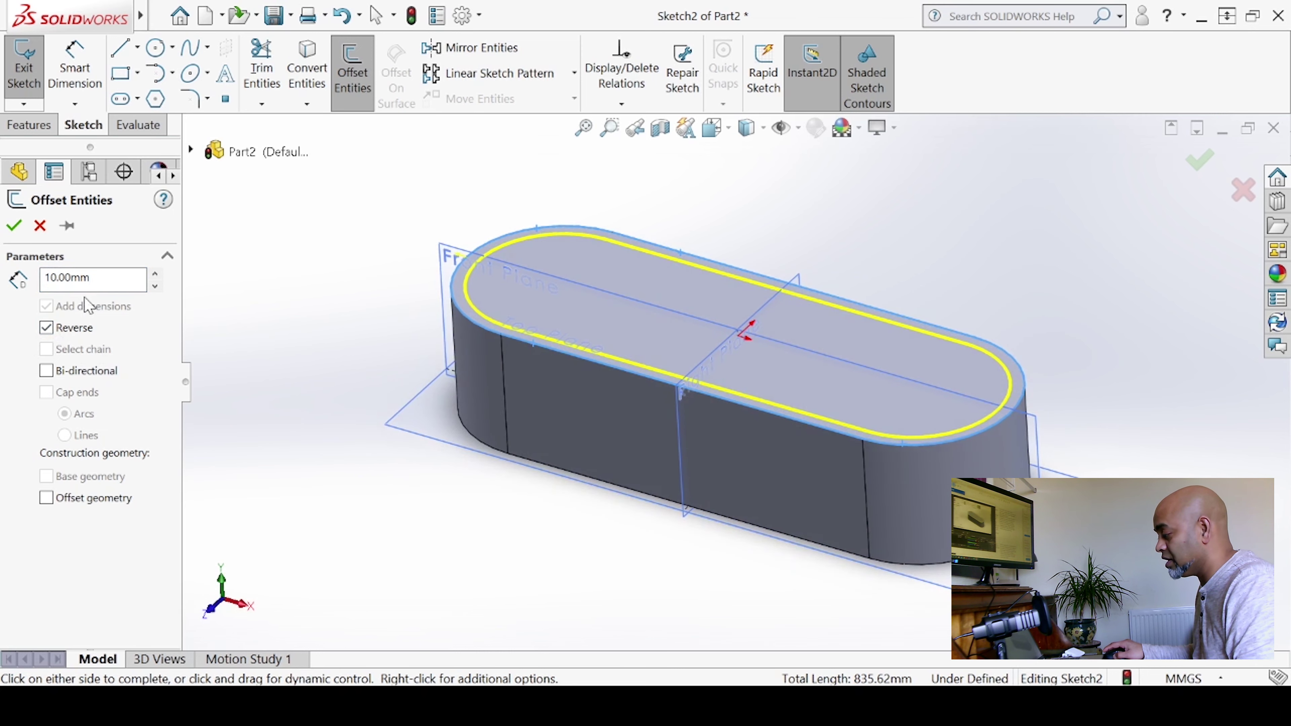
{"action": "left_click", "coordinate": [154, 273]}
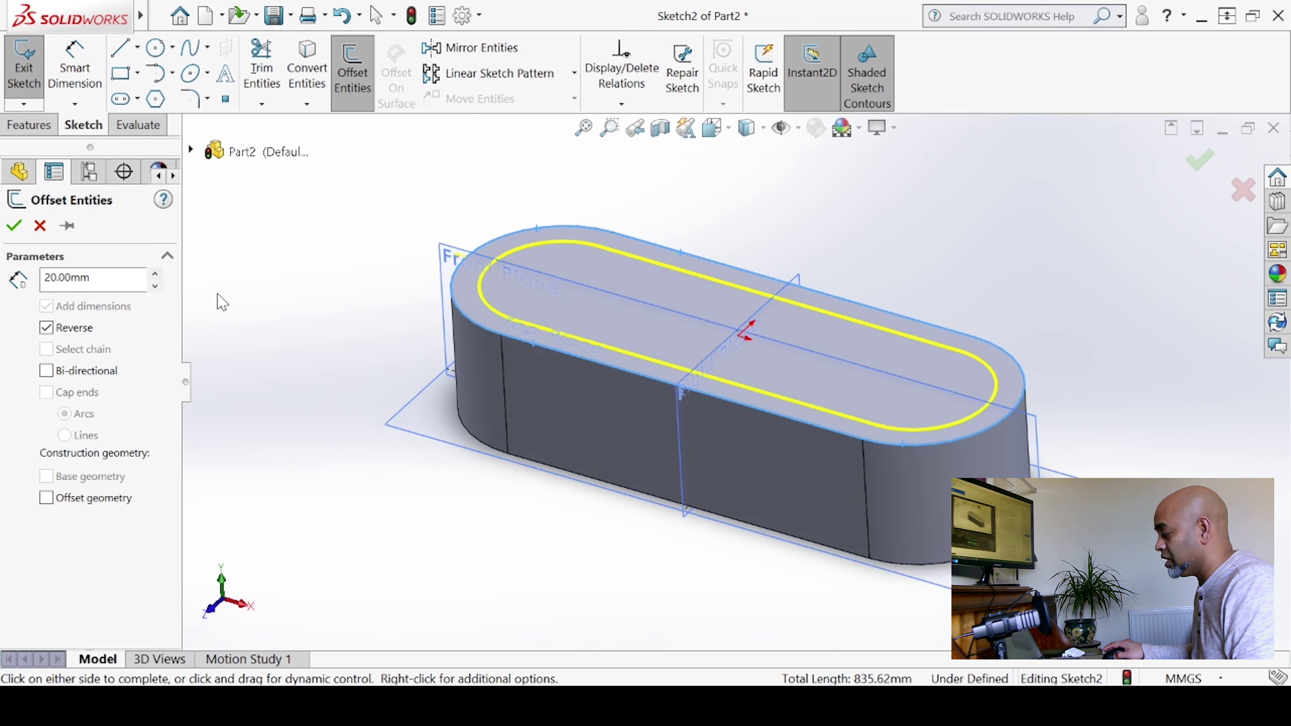
{"action": "left_click", "coordinate": [13, 227]}
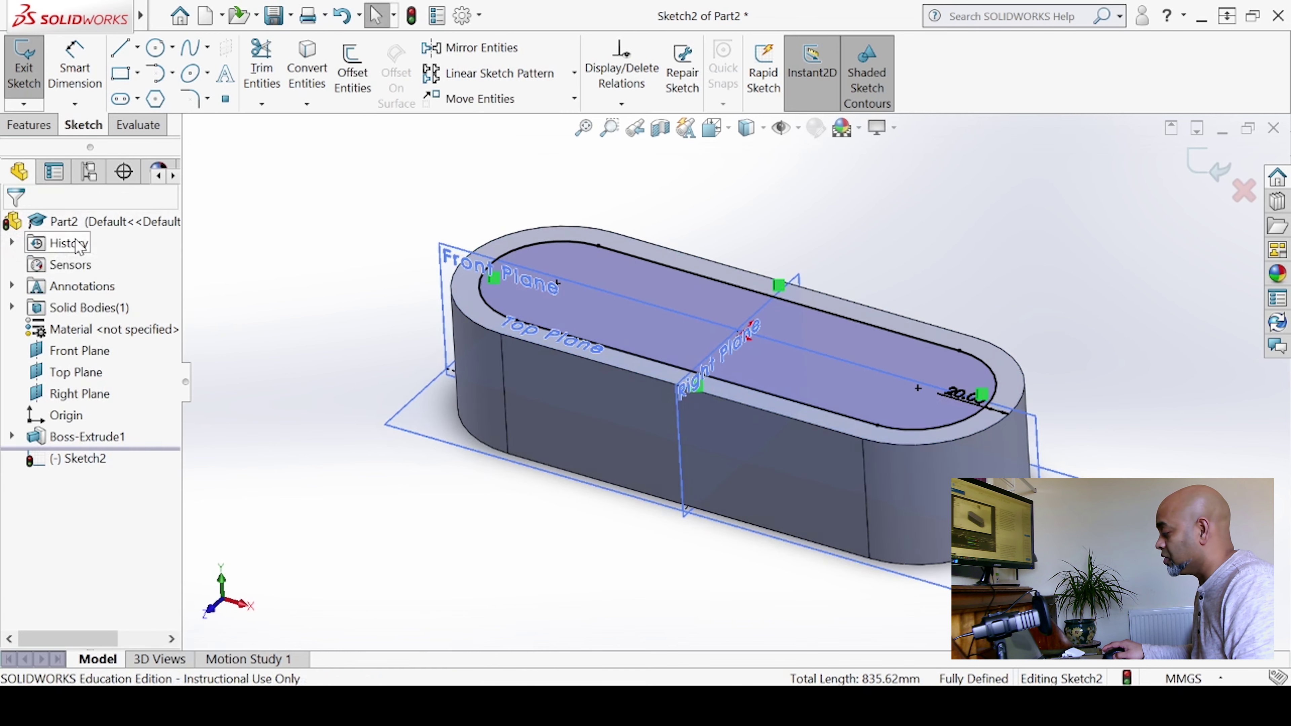
Extrude the offset slot profile upward from the top face as a blind boss 50 mm deep, merged with the body.
{"action": "right_click", "coordinate": [74, 458]}
{"action": "left_click", "coordinate": [116, 377]}
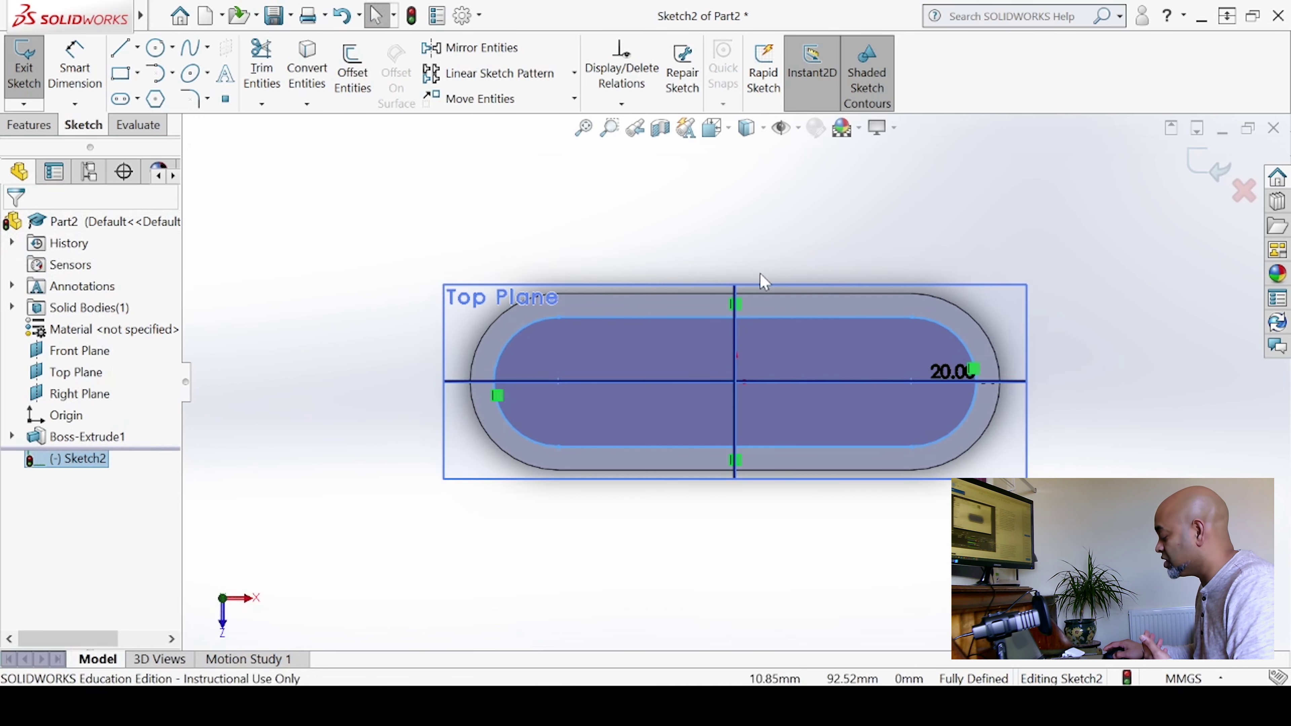
{"action": "left_click", "coordinate": [926, 645]}
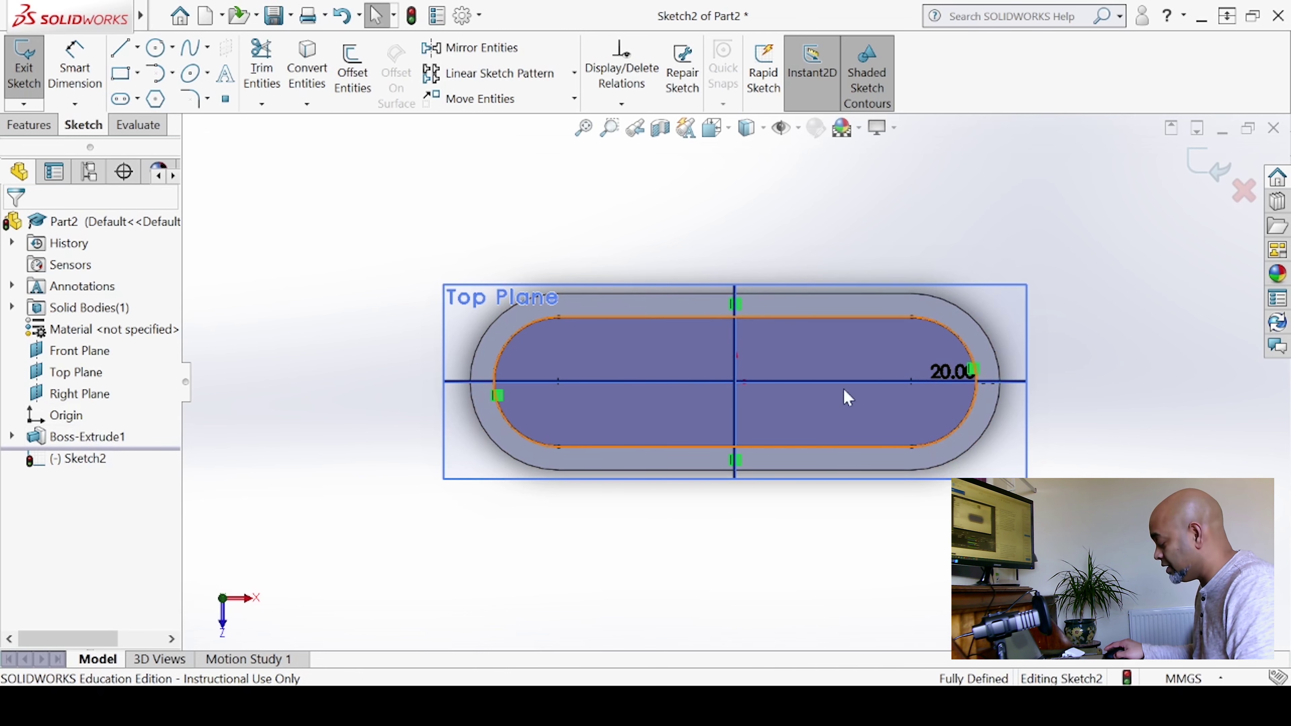
{"action": "scroll", "coordinate": [972, 344], "scroll_direction": "down", "scroll_amount": 2}
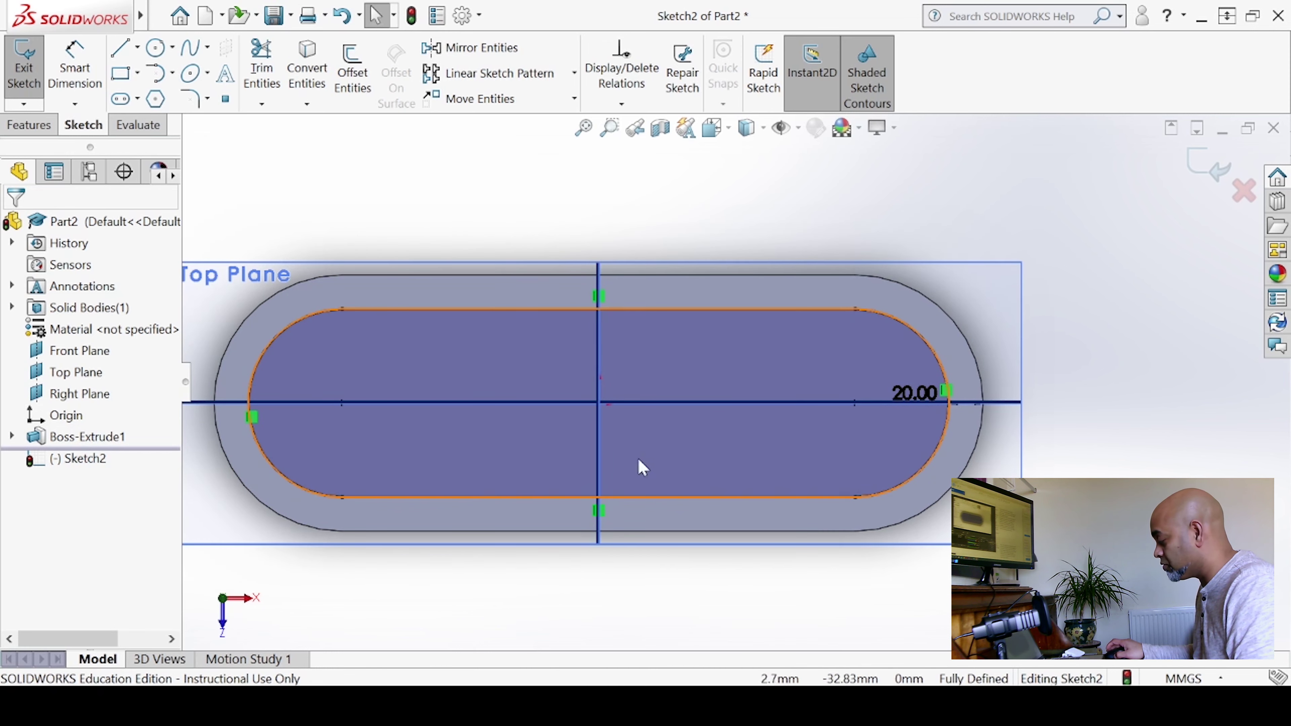
{"action": "scroll", "coordinate": [531, 419], "scroll_direction": "up", "scroll_amount": 2}
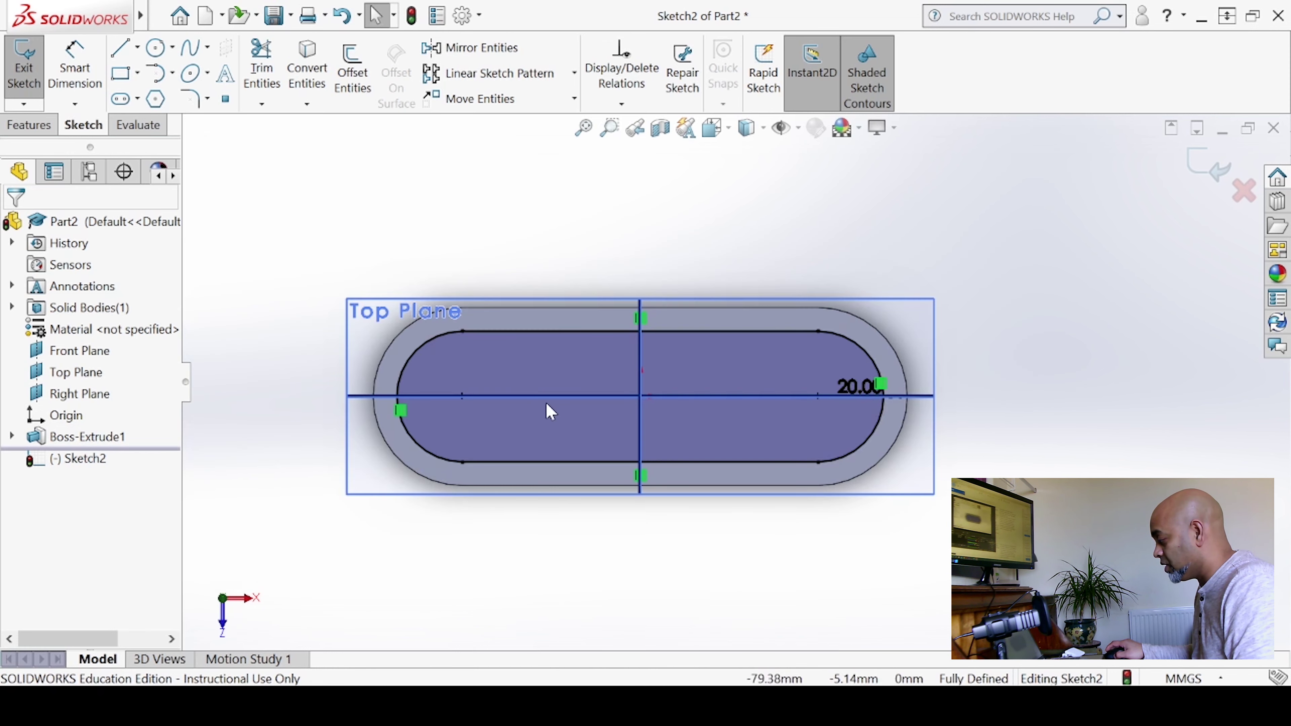
{"action": "left_click", "coordinate": [25, 115]}
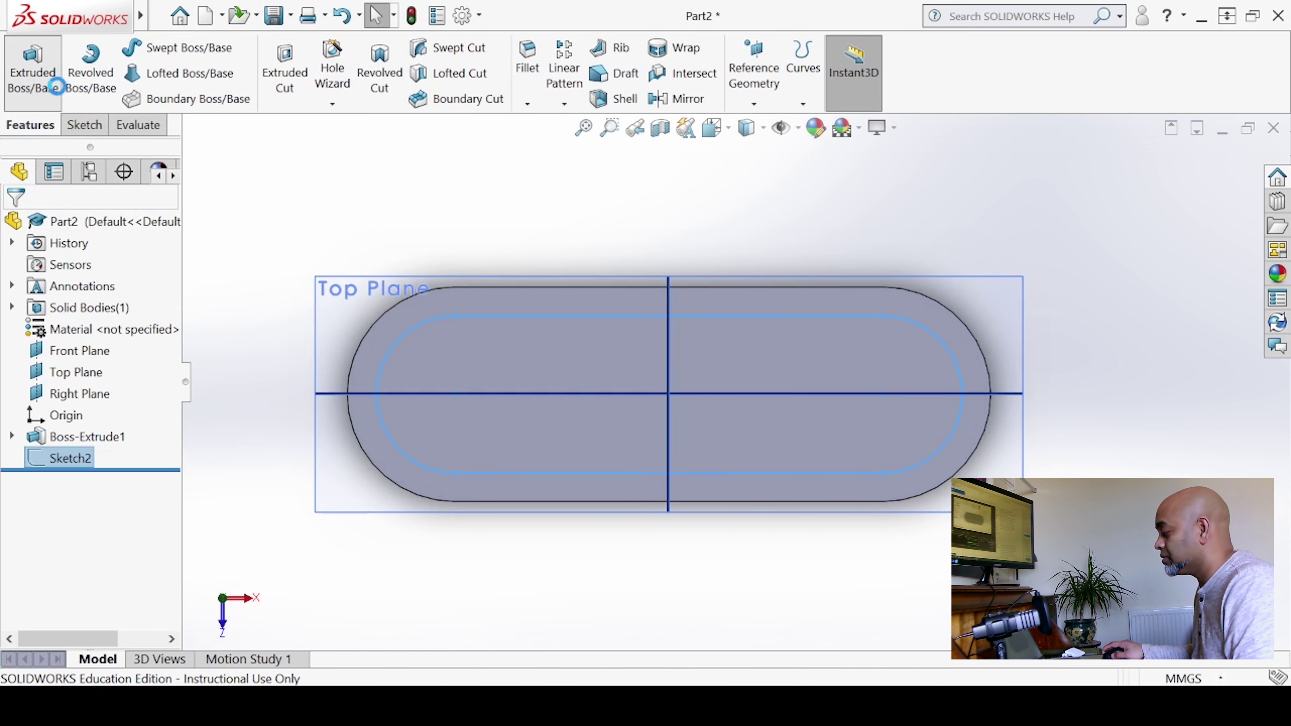
{"action": "left_click", "coordinate": [32, 78]}
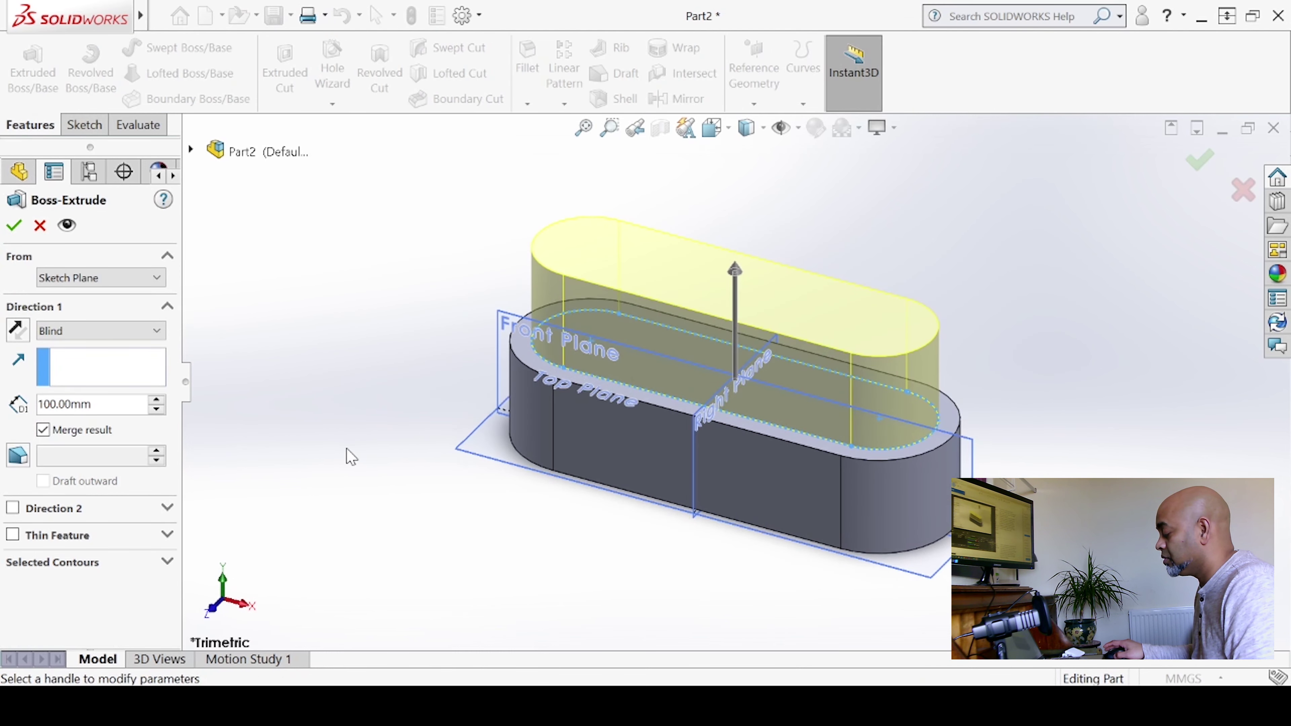
{"action": "left_click", "coordinate": [156, 409]}
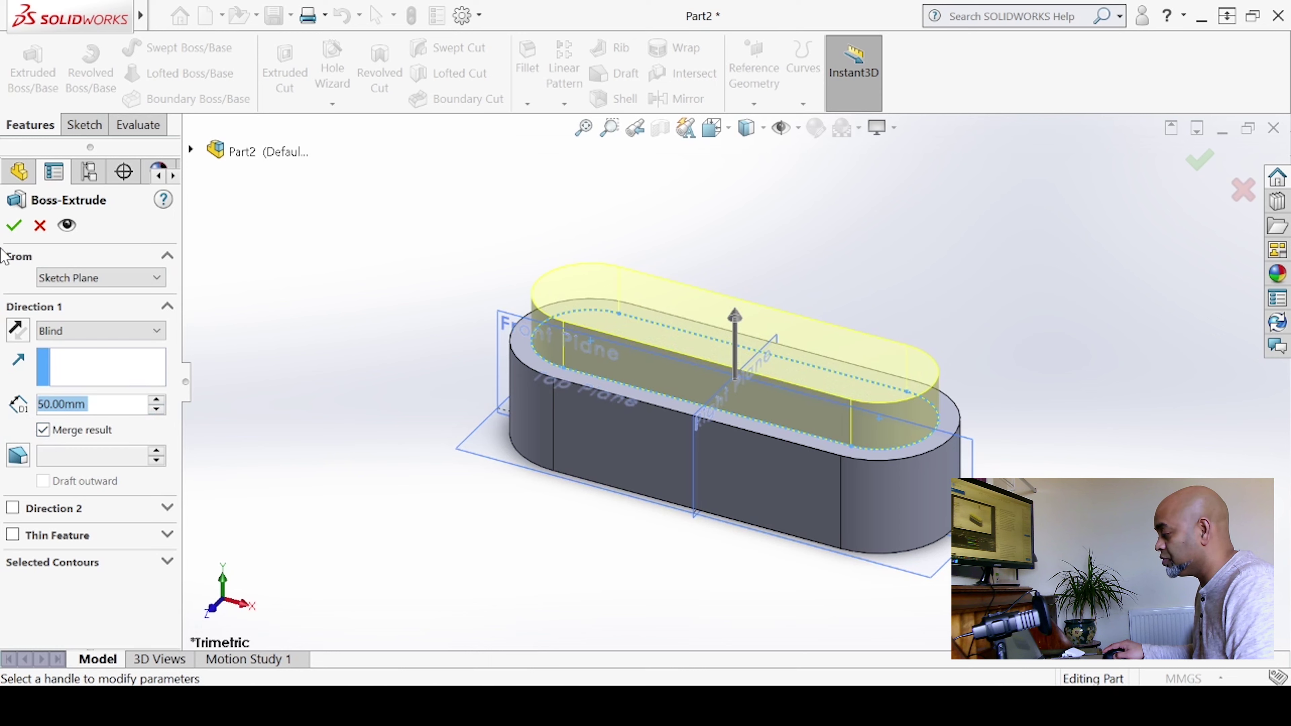
{"action": "left_click", "coordinate": [19, 228]}
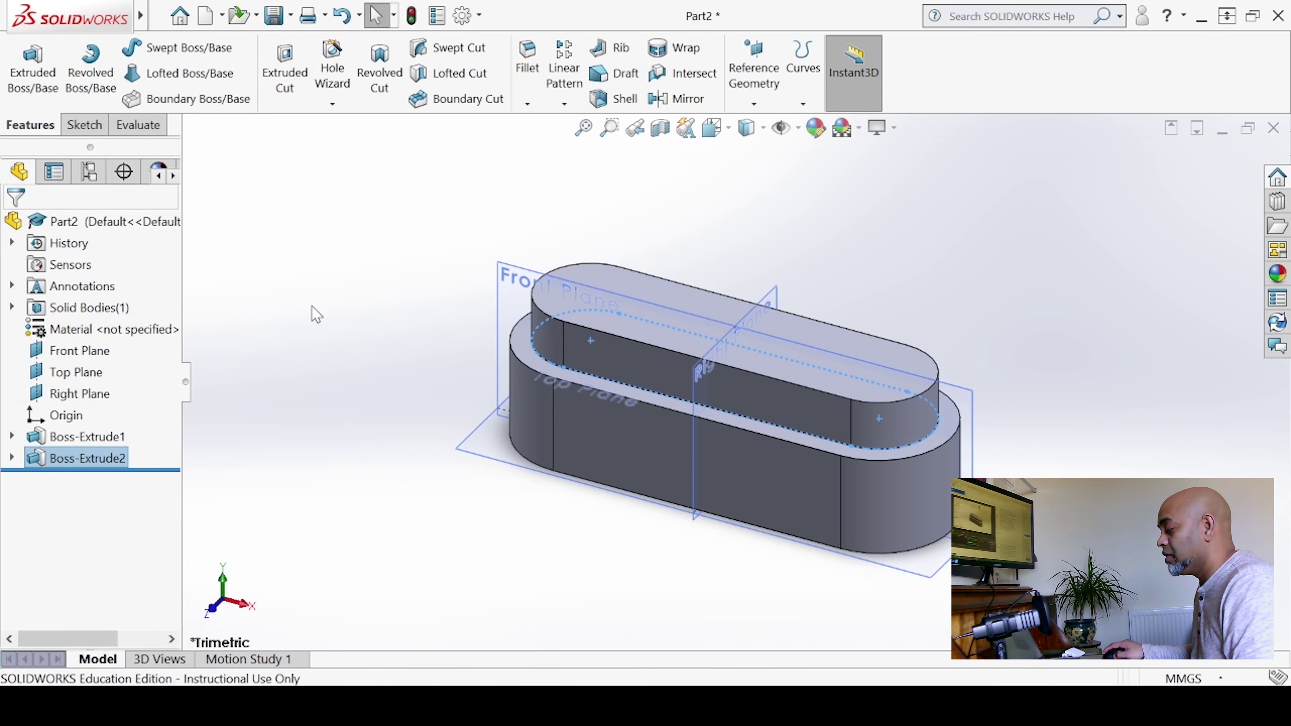
{"action": "mouse_move", "coordinate": [341, 460]}
{"action": "middle_mouse_down"}
{"action": "mouse_move", "coordinate": [349, 335]}
{"action": "mouse_move", "coordinate": [291, 420]}
{"action": "mouse_move", "coordinate": [291, 410]}
{"action": "mouse_move", "coordinate": [306, 464]}
{"action": "mouse_move", "coordinate": [320, 449]}
{"action": "middle_mouse_up"}
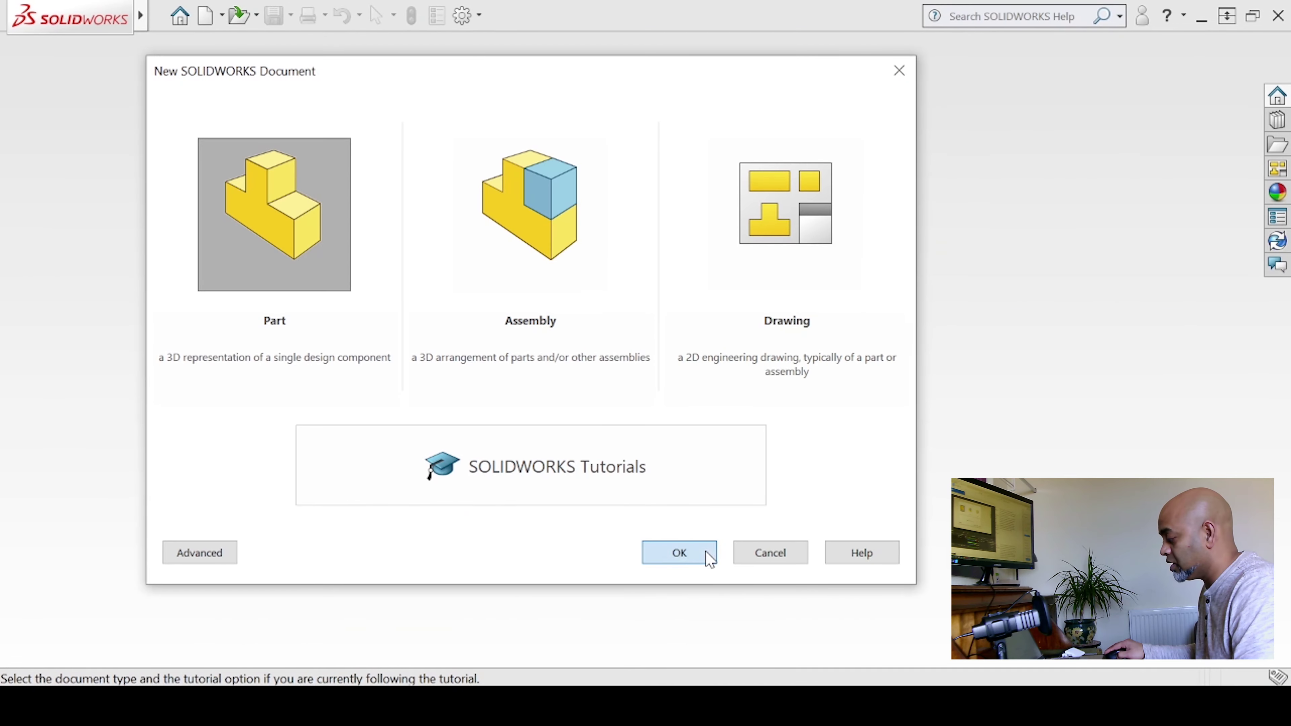
Create a new part document and start a sketch on the Top Plane.
{"action": "left_click", "coordinate": [706, 557]}
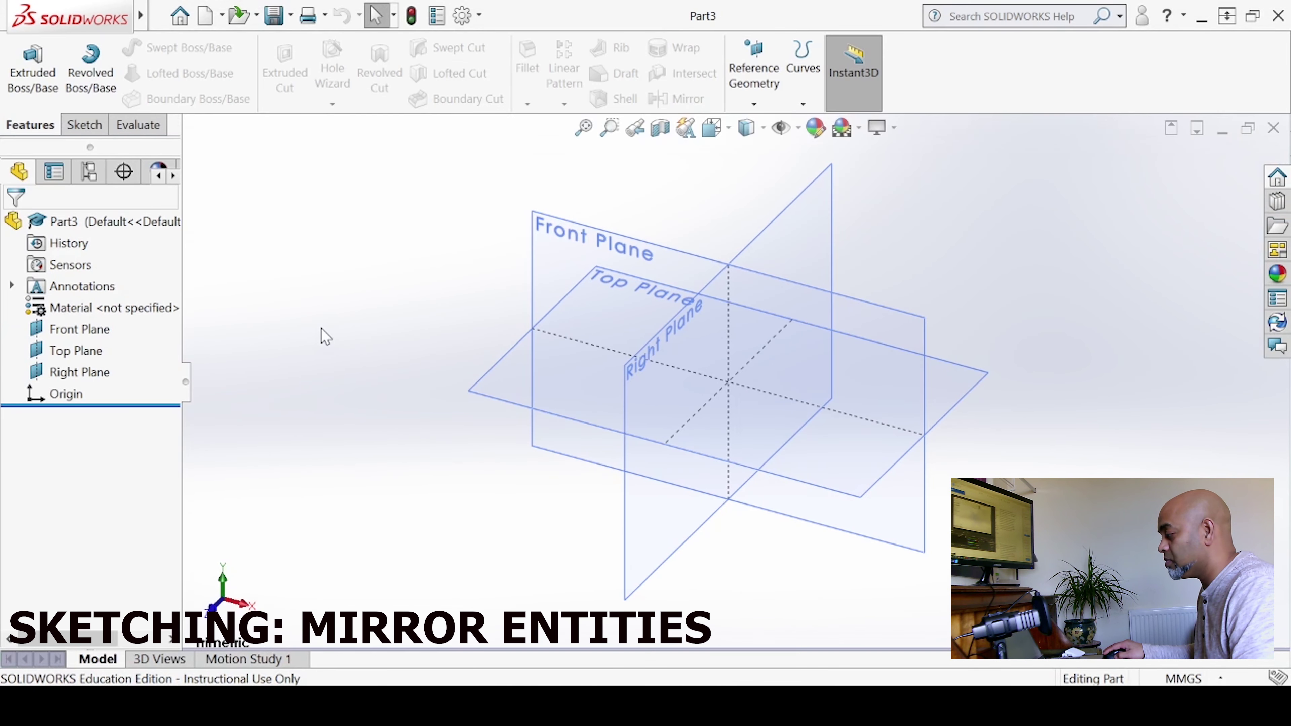
{"action": "left_click", "coordinate": [503, 376]}
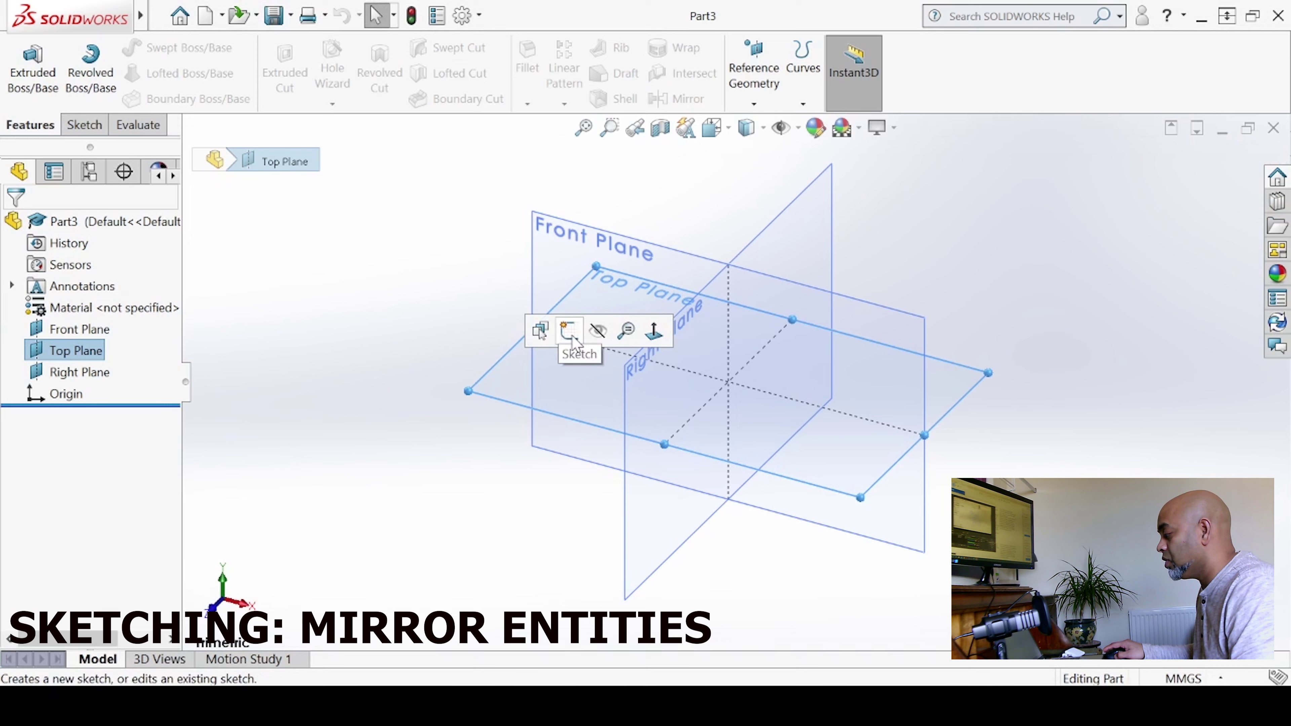
{"action": "left_click", "coordinate": [574, 338]}
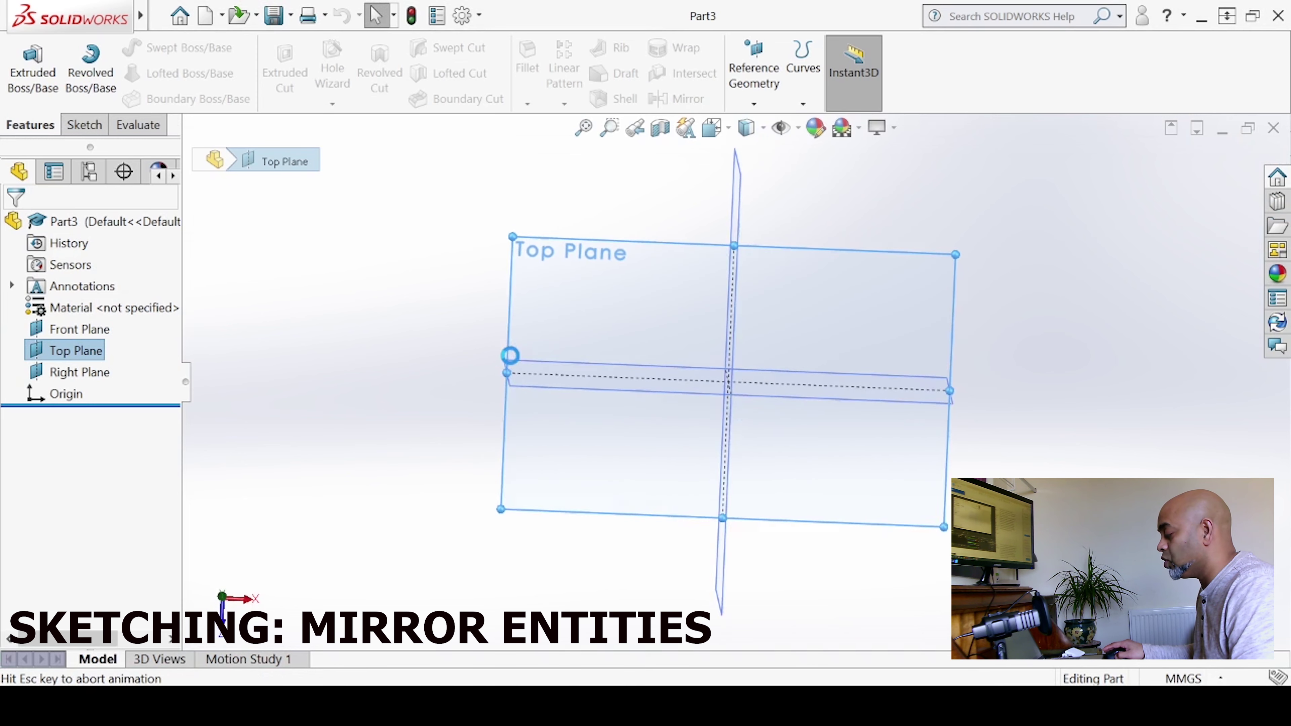
Hide the Right, Front and Top planes.
{"action": "left_click", "coordinate": [110, 376]}
{"action": "left_click", "coordinate": [155, 354]}
{"action": "left_click", "coordinate": [106, 329]}
{"action": "left_click", "coordinate": [144, 312]}
{"action": "left_click", "coordinate": [77, 350]}
{"action": "left_click", "coordinate": [143, 334]}
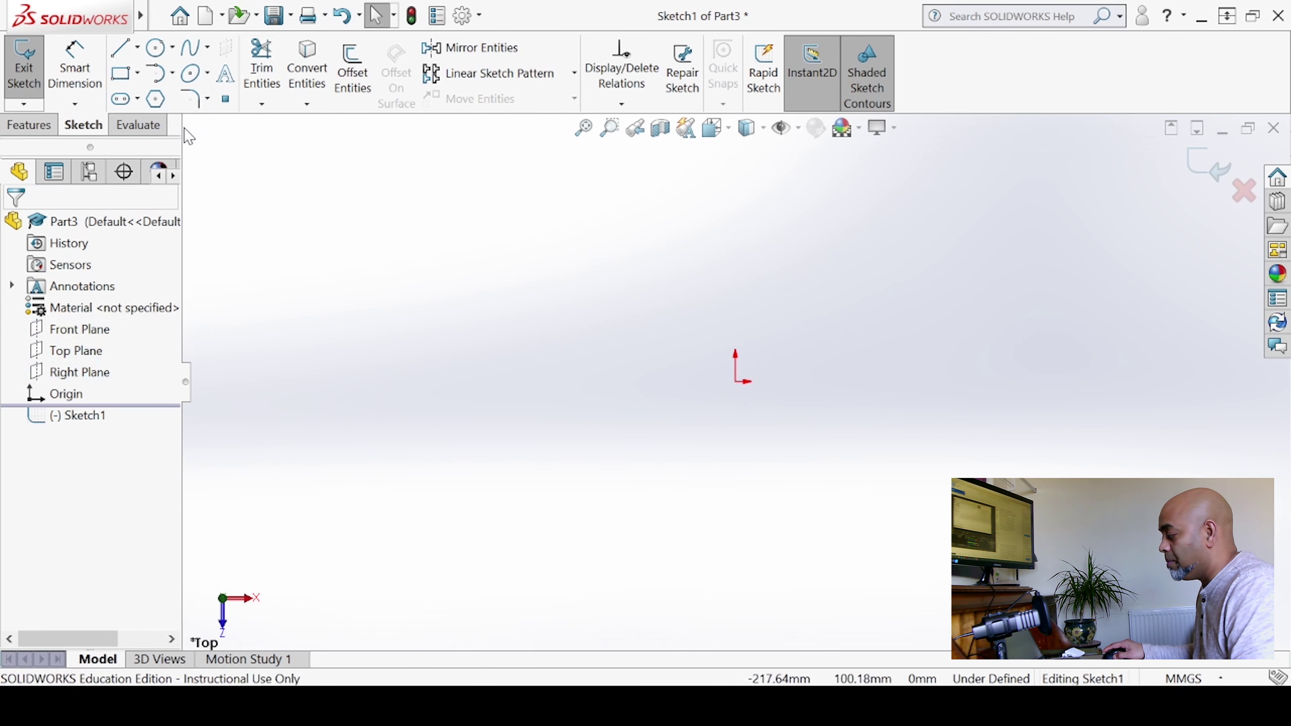
Sketch a vertical construction line passing through the origin and extending above and below it, and end the line chain.
{"action": "left_click", "coordinate": [122, 50]}
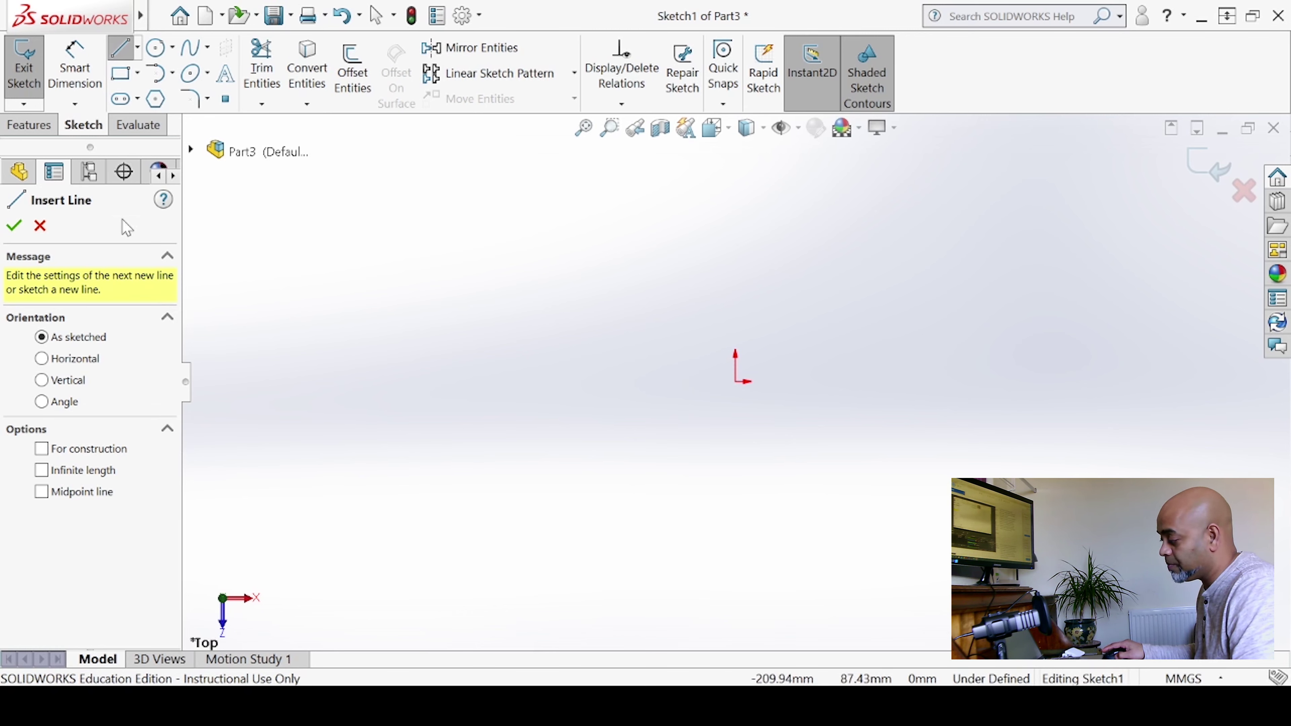
{"action": "left_click", "coordinate": [42, 450]}
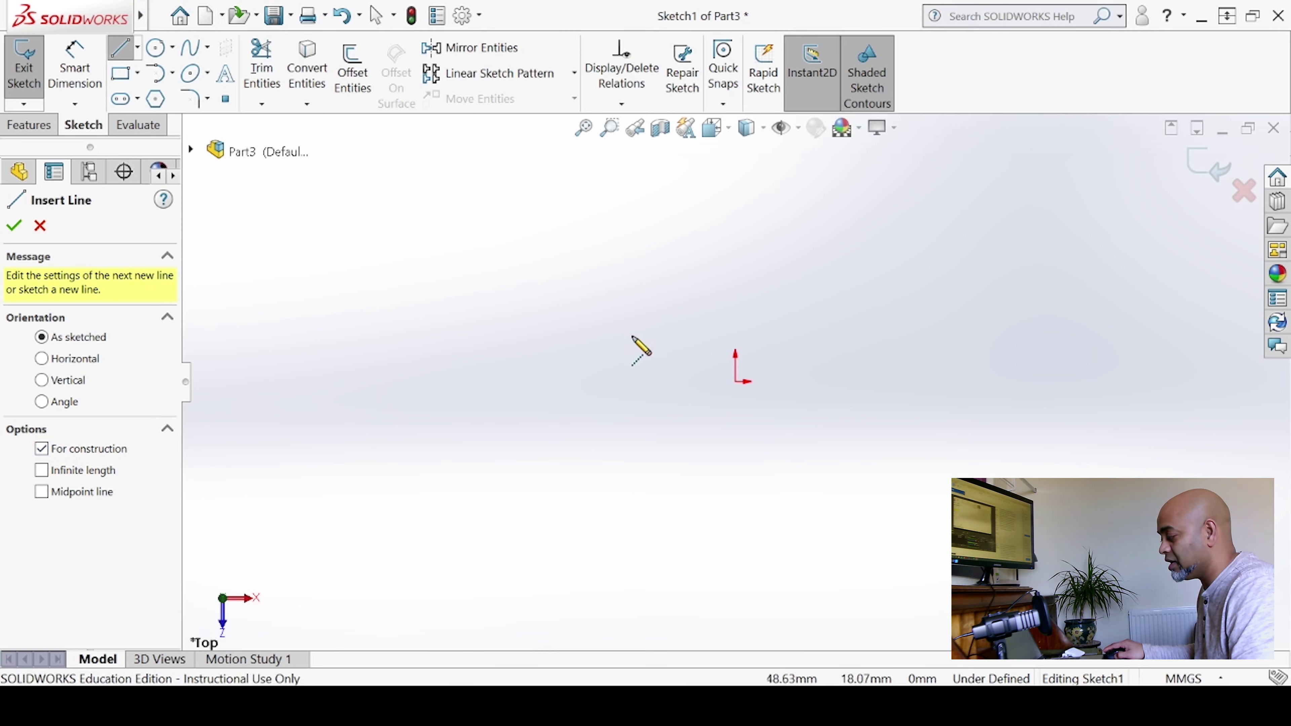
{"action": "left_click", "coordinate": [736, 174]}
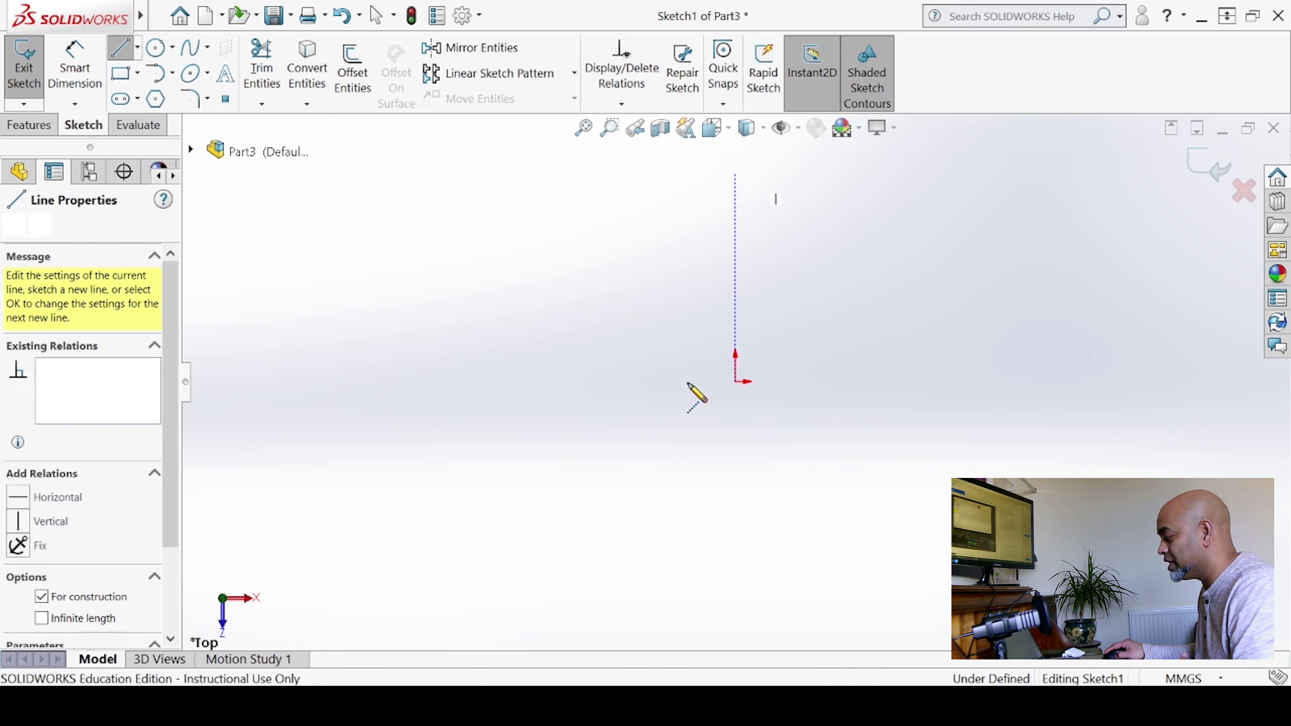
{"action": "left_click", "coordinate": [735, 539]}
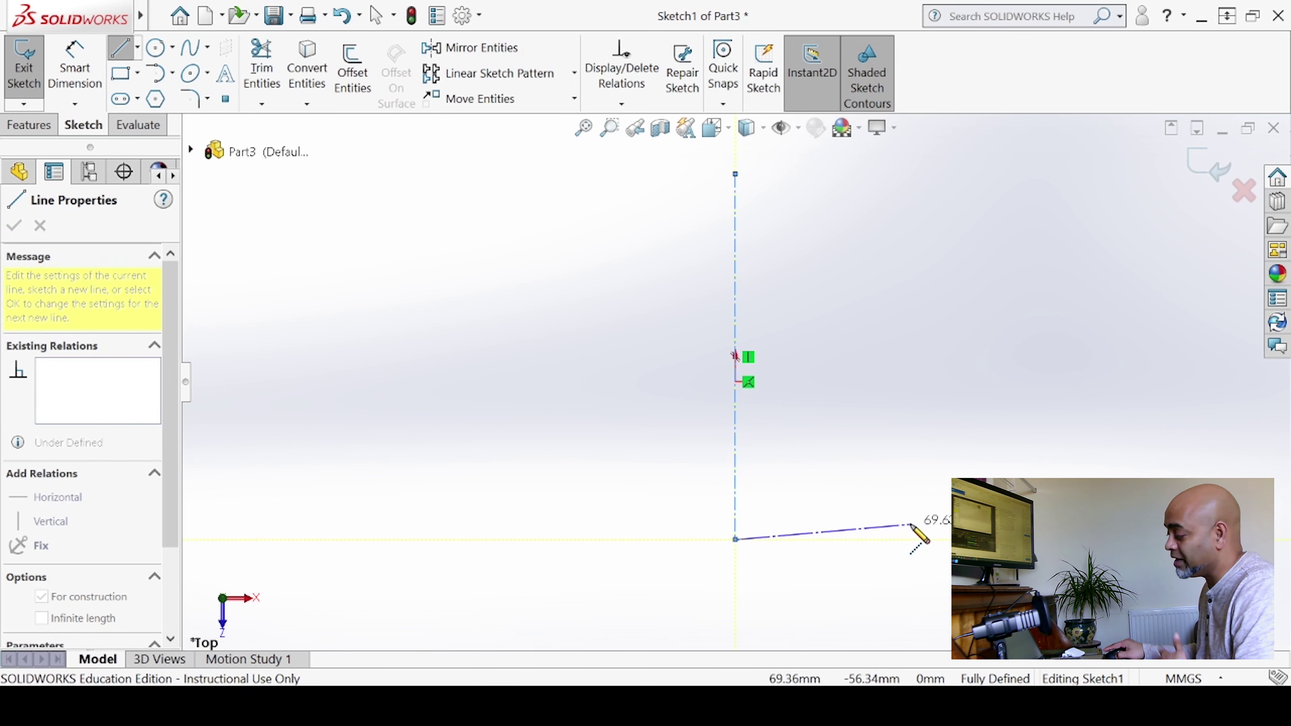
{"action": "right_click", "coordinate": [846, 486]}
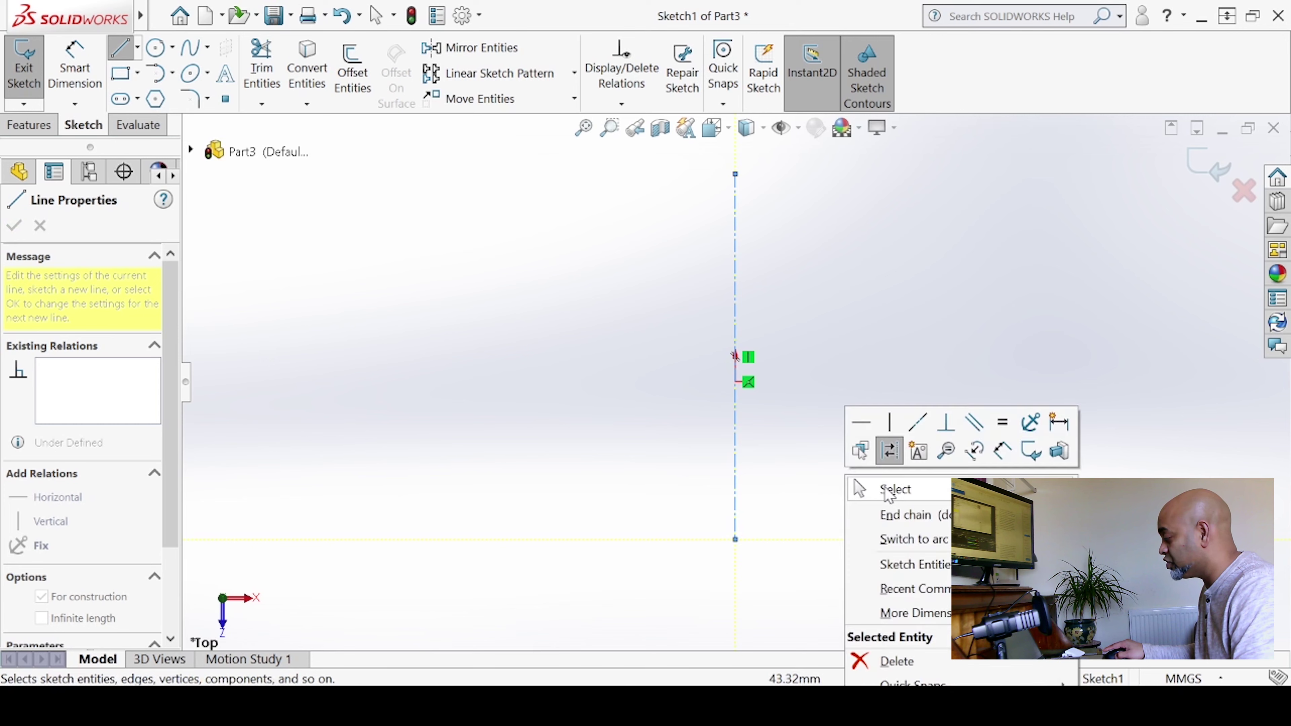
{"action": "left_click", "coordinate": [918, 496]}
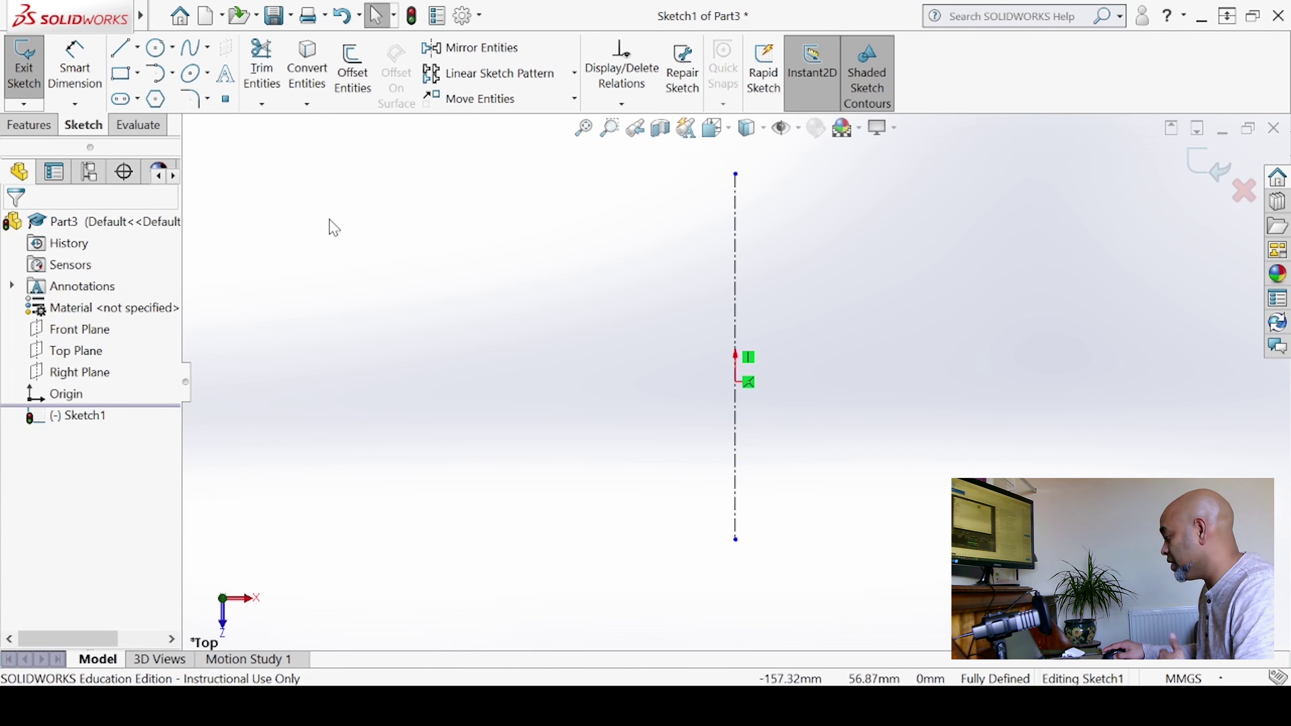
Sketch a circle of about 23 mm radius, centred about 73 mm left of and 6 mm above the origin.
{"action": "left_click", "coordinate": [156, 47]}
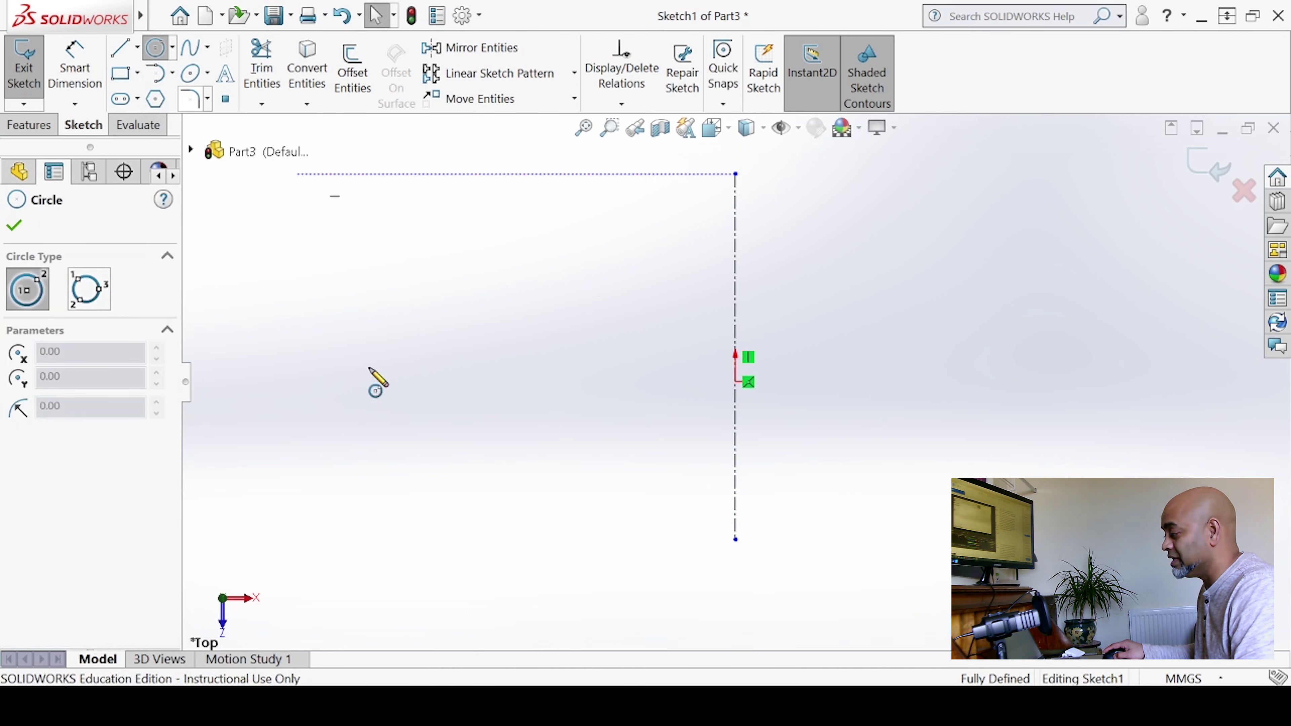
{"action": "left_click", "coordinate": [551, 366]}
{"action": "left_click", "coordinate": [552, 425]}
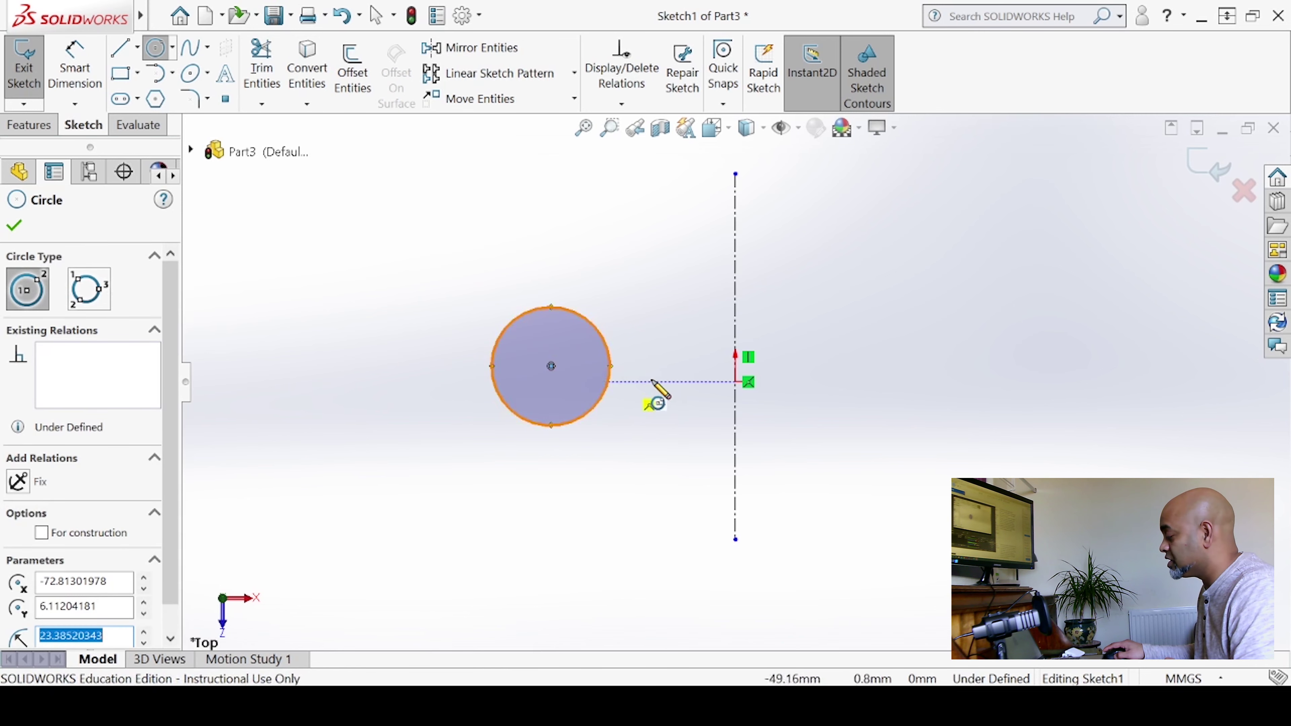
Mirror the circle about the vertical construction line, keeping the original as a copy.
{"action": "left_click", "coordinate": [14, 225]}
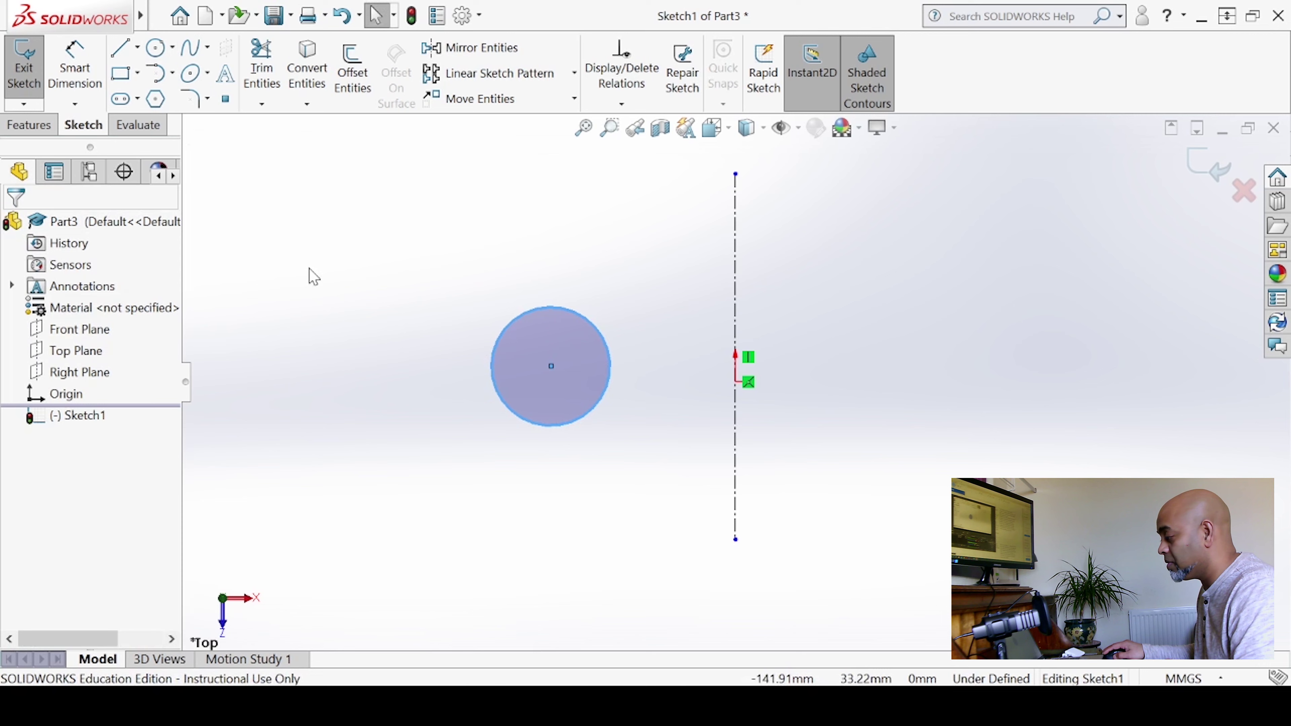
{"action": "left_click", "coordinate": [478, 51]}
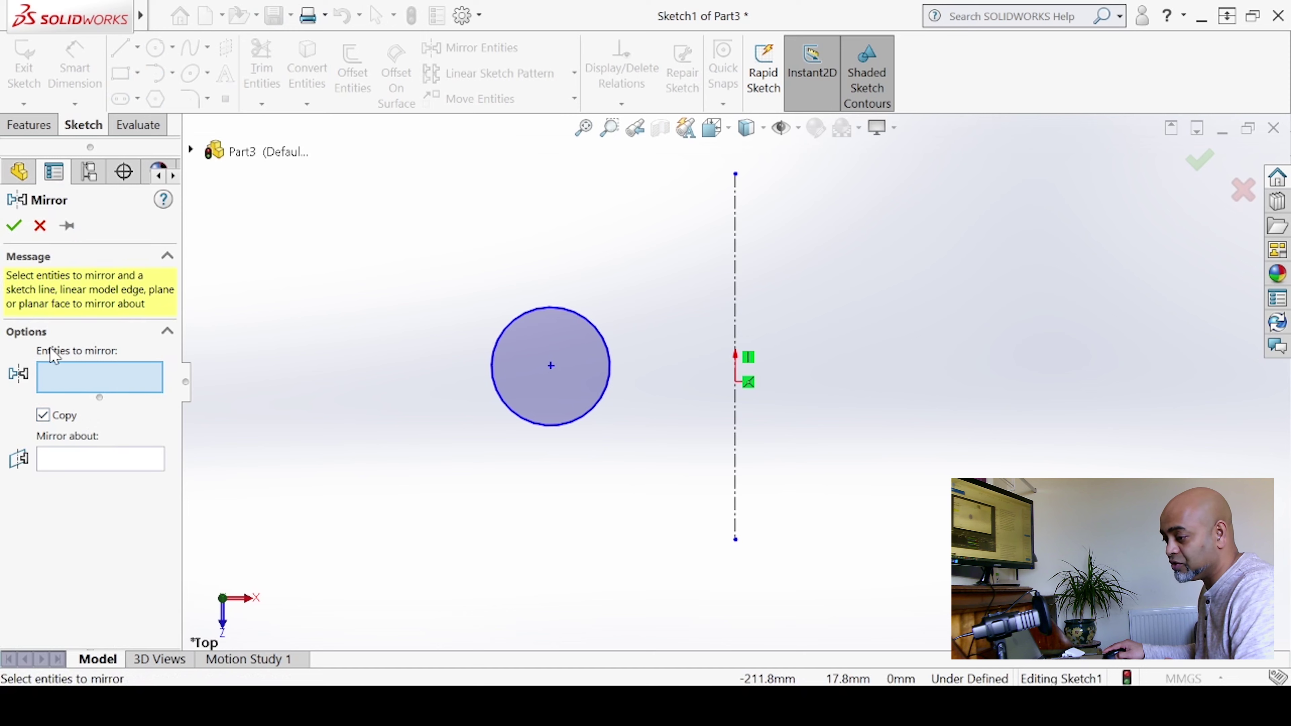
{"action": "left_click", "coordinate": [534, 322]}
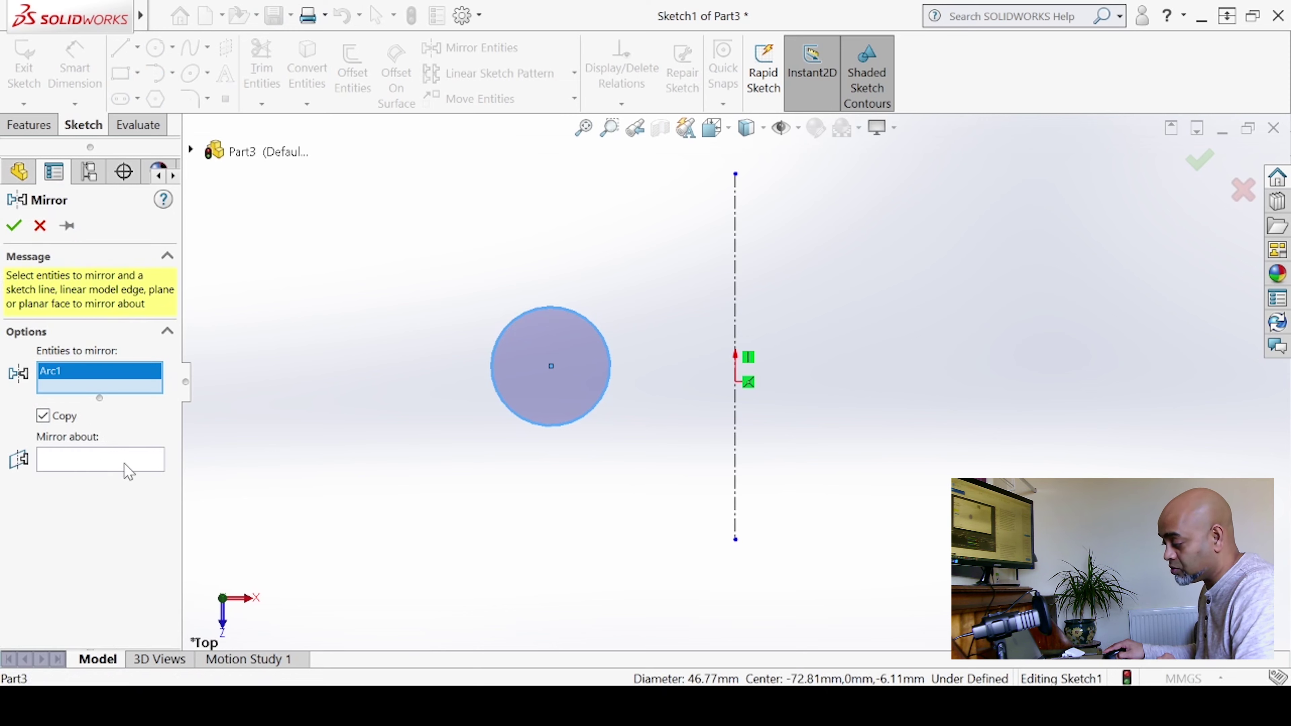
{"action": "left_click", "coordinate": [76, 460]}
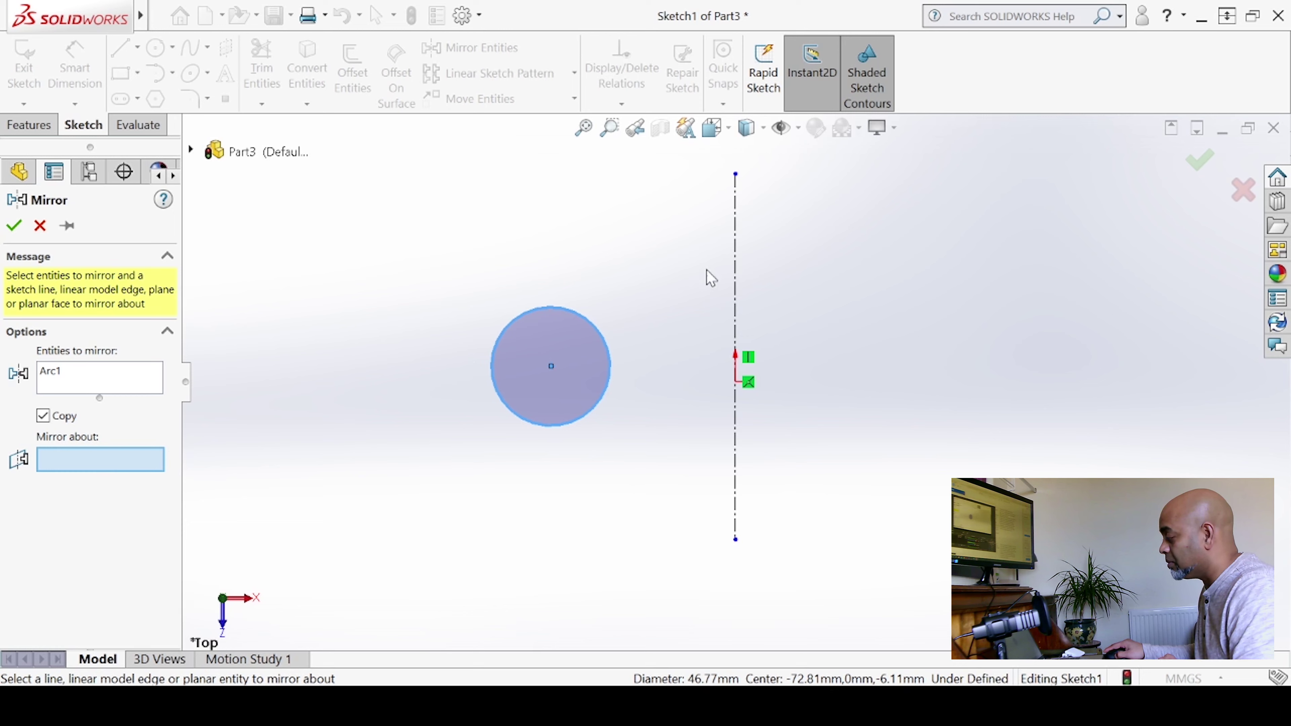
{"action": "left_click", "coordinate": [737, 298]}
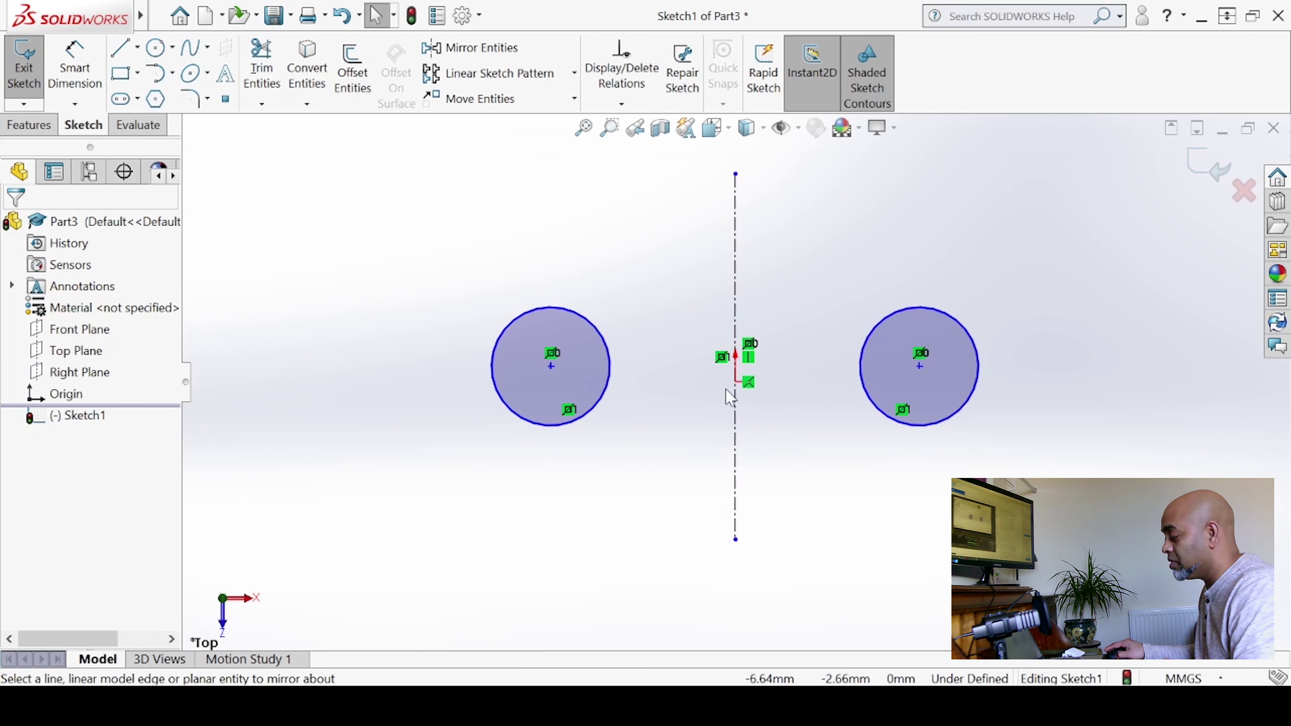
{"action": "left_click", "coordinate": [952, 415]}
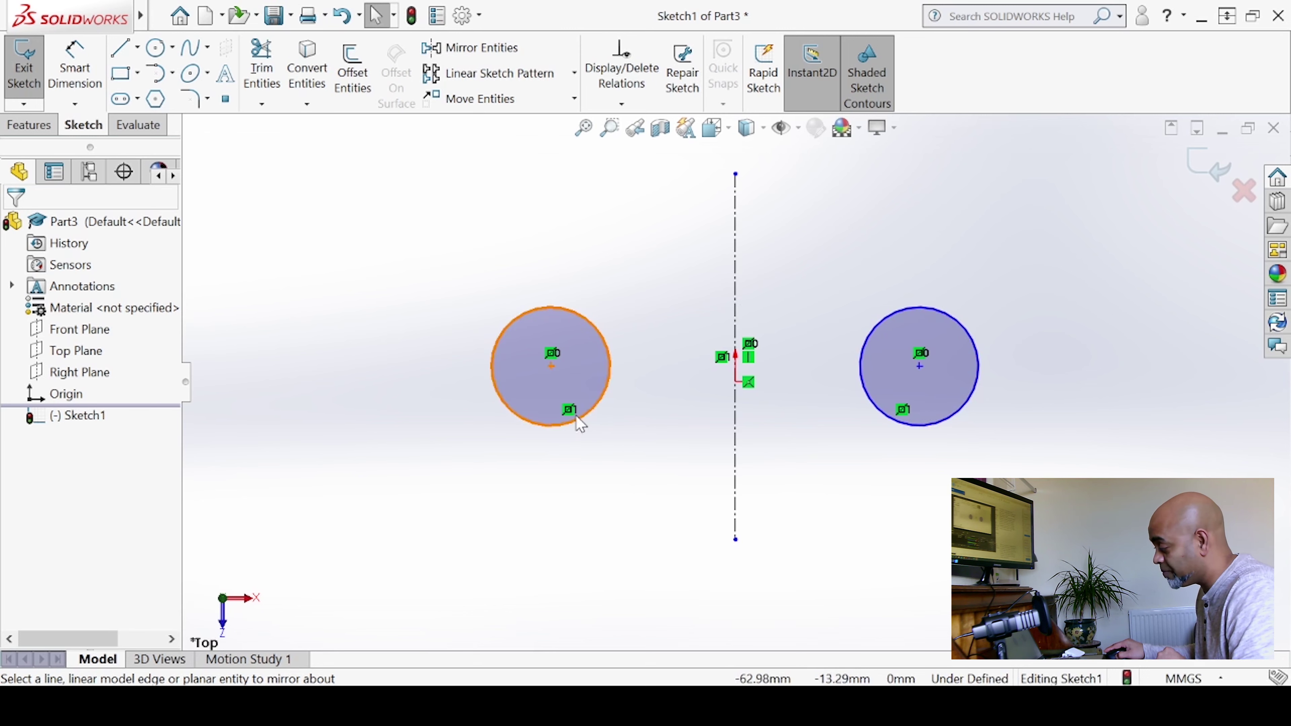
Enlarge the left circle to about 43 mm radius and move its centre to about 74 mm left of and 9 mm above the origin.
{"action": "left_click_drag", "start_coordinate": [550, 370], "coordinate": [556, 275]}
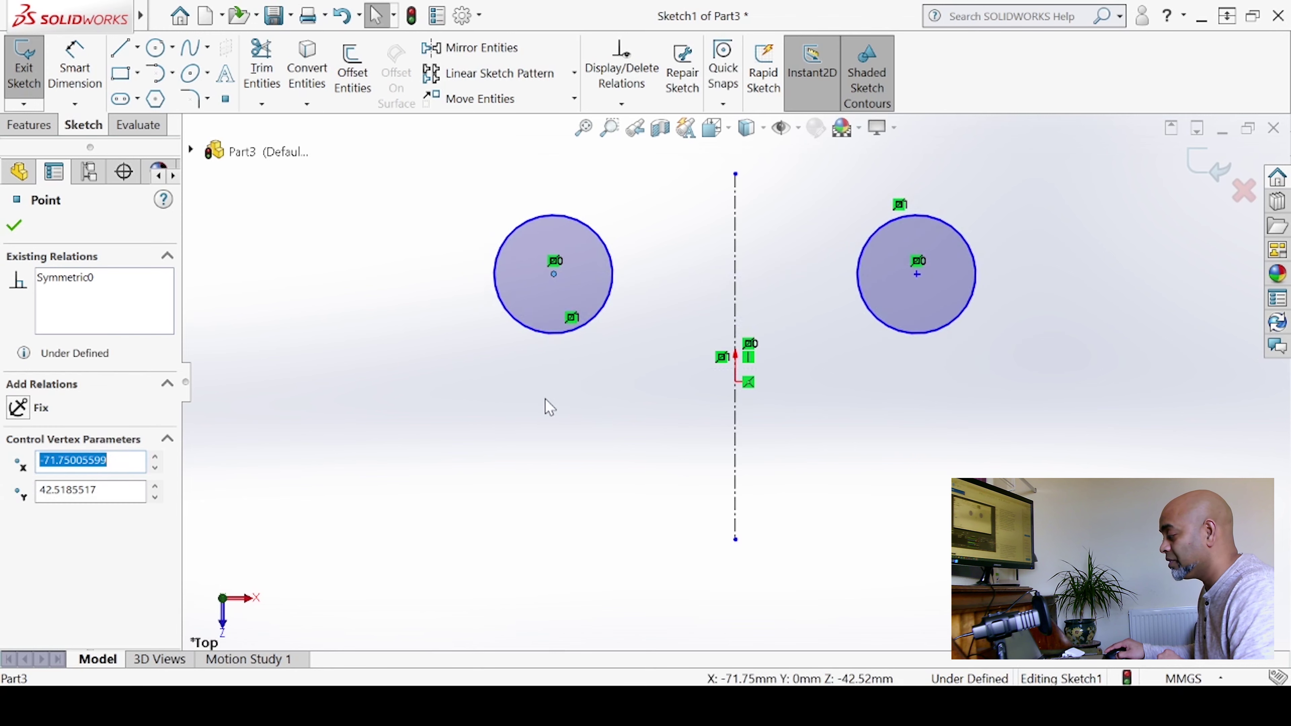
{"action": "left_click", "coordinate": [553, 369]}
{"action": "left_click_drag", "start_coordinate": [536, 335], "coordinate": [534, 389]}
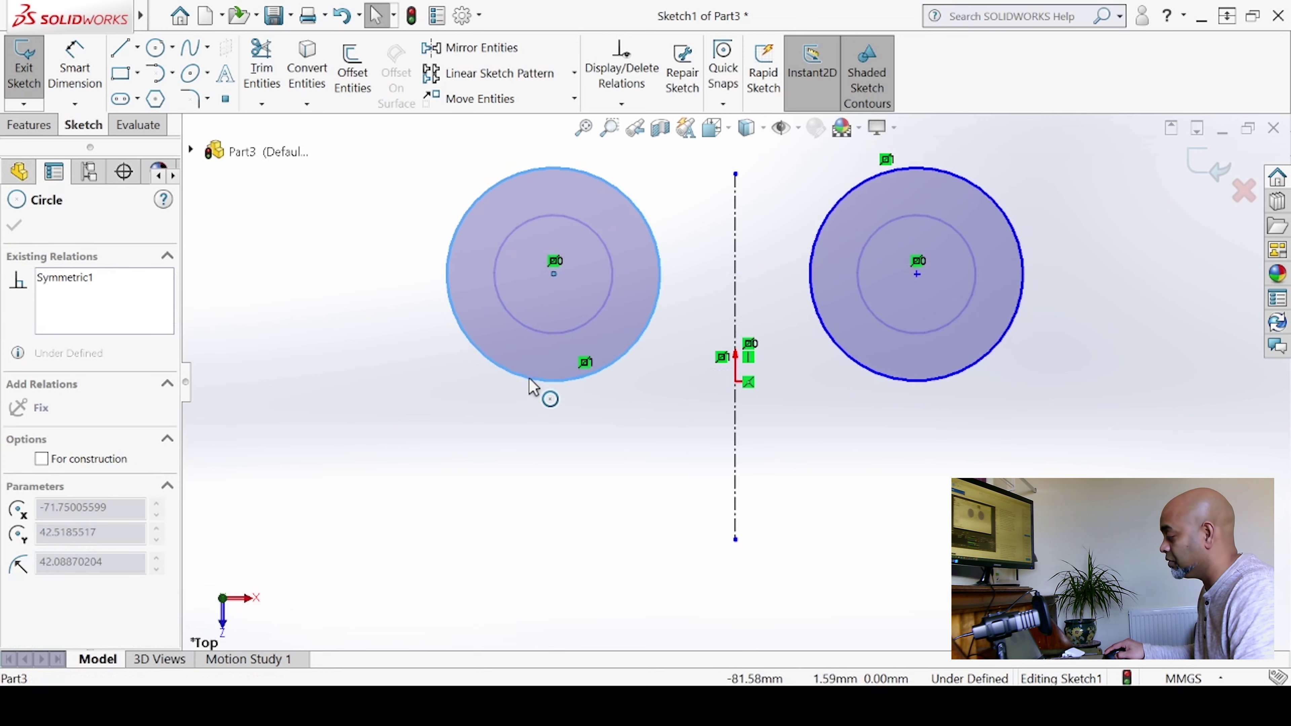
{"action": "left_click", "coordinate": [524, 427]}
{"action": "left_click_drag", "start_coordinate": [553, 275], "coordinate": [549, 358]}
{"action": "left_click", "coordinate": [432, 455]}
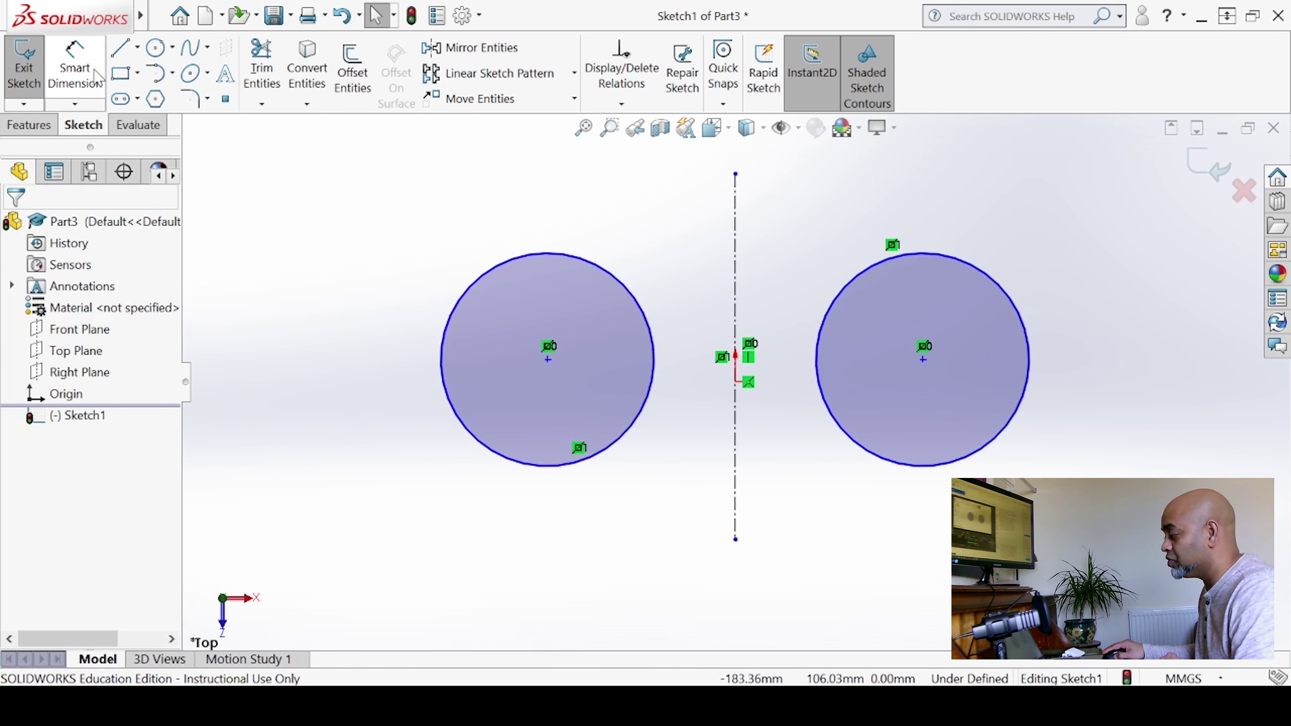
Dimension the distance from the left circle's centre to the construction line as 75 mm.
{"action": "left_click", "coordinate": [75, 66]}
{"action": "left_click", "coordinate": [548, 359]}
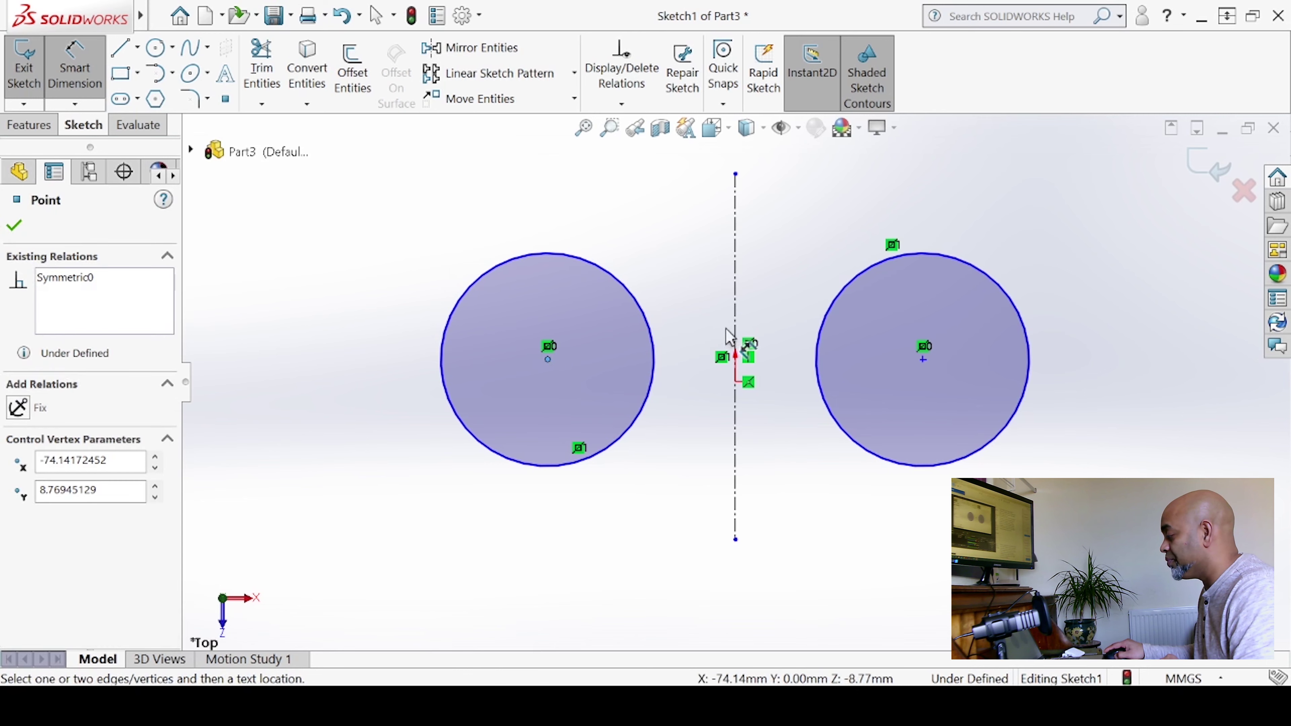
{"action": "left_click", "coordinate": [735, 333]}
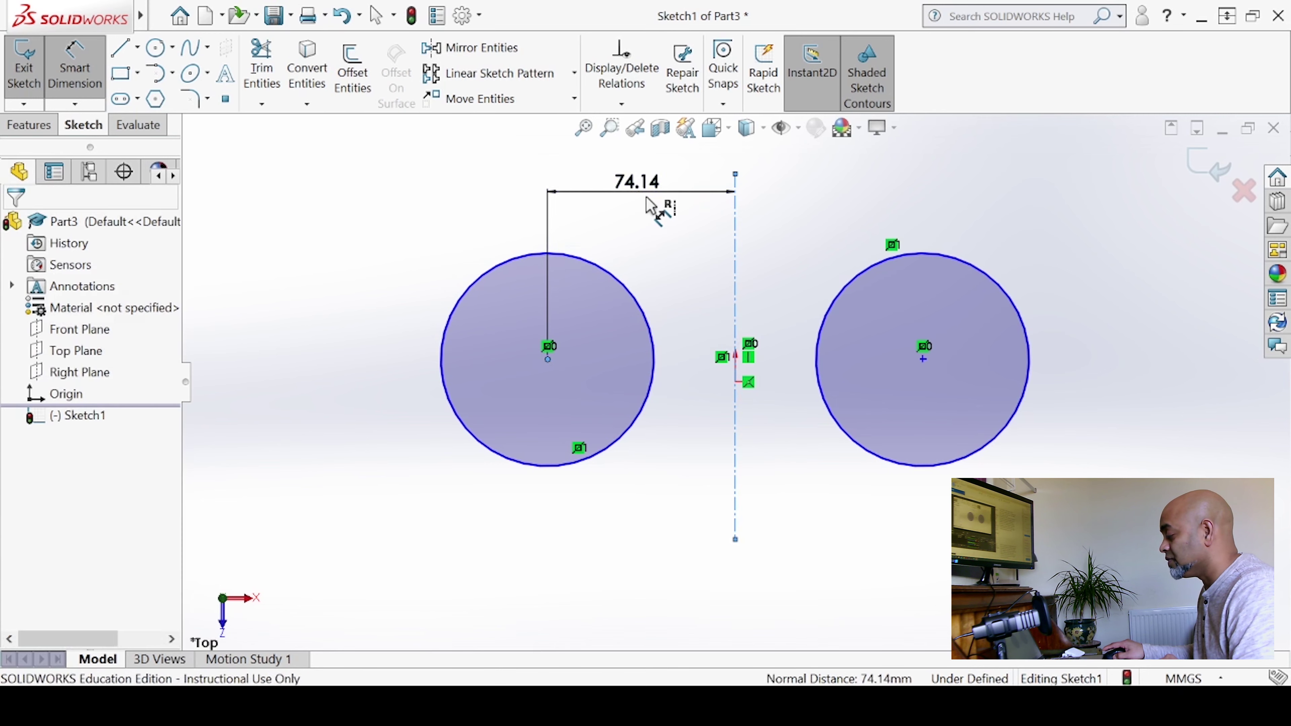
{"action": "left_click", "coordinate": [660, 209]}
{"action": "type", "text": "75"}
{"action": "key", "text": "Return"}
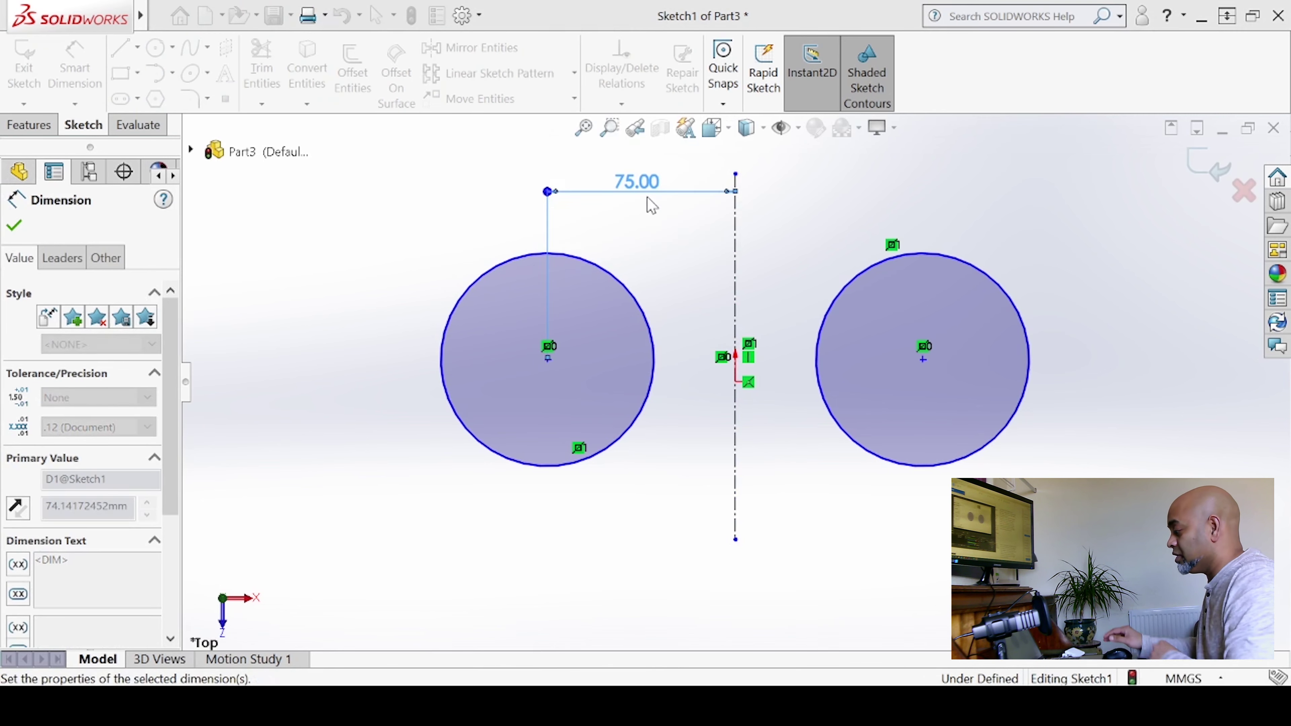
Dimension the left circle's diameter as 100 mm and leave the dimension tool.
{"action": "left_click", "coordinate": [542, 475]}
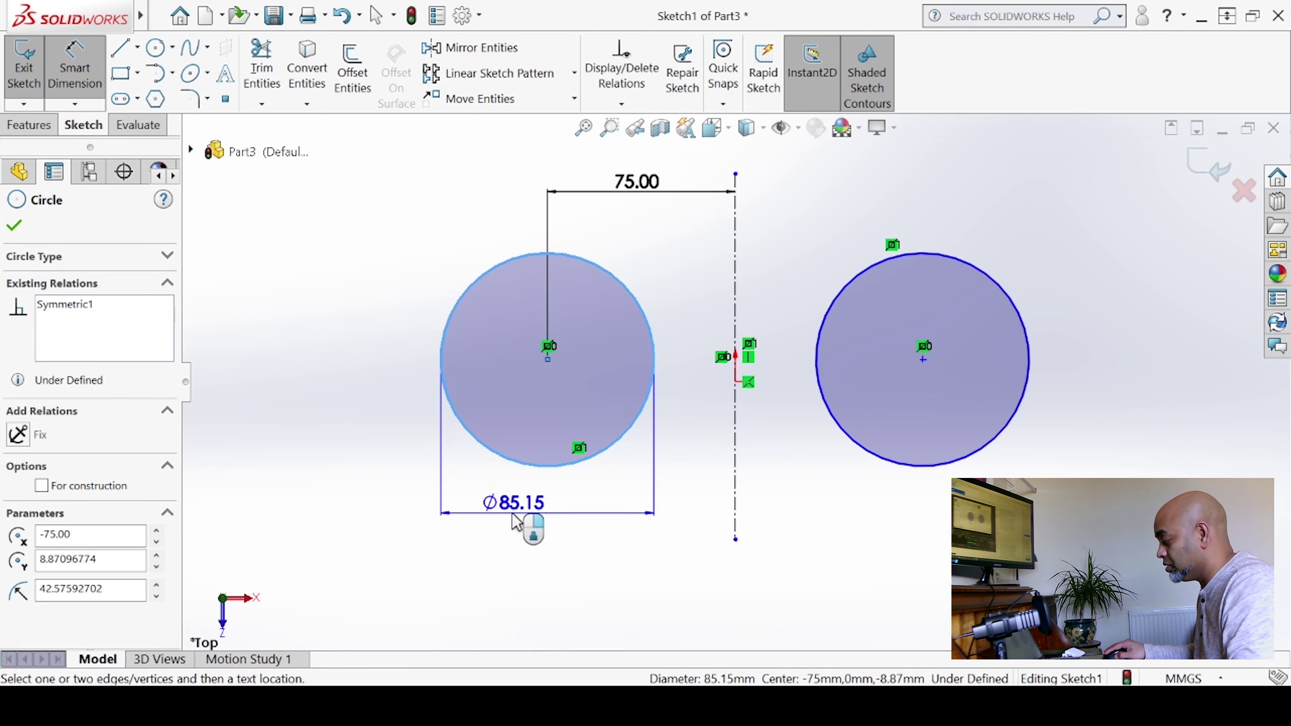
{"action": "left_click", "coordinate": [513, 514]}
{"action": "type", "text": "100"}
{"action": "key", "text": "Return"}
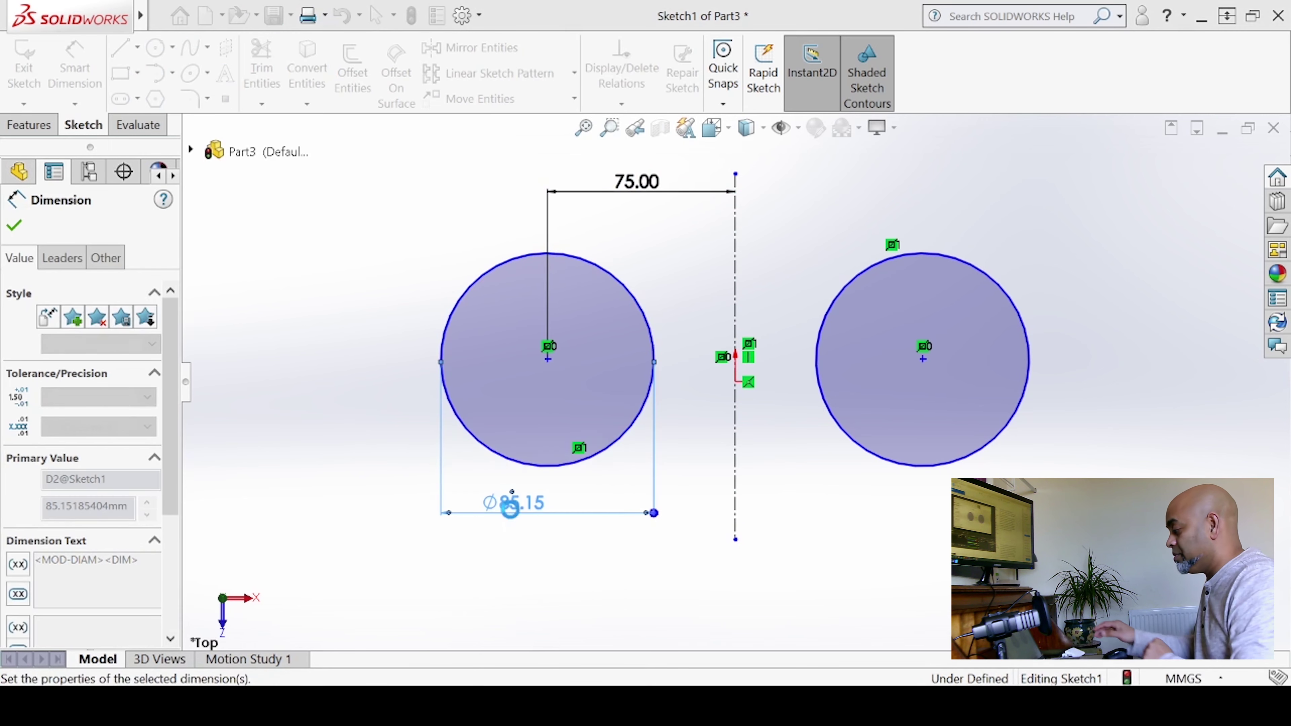
{"action": "key", "text": "Escape"}
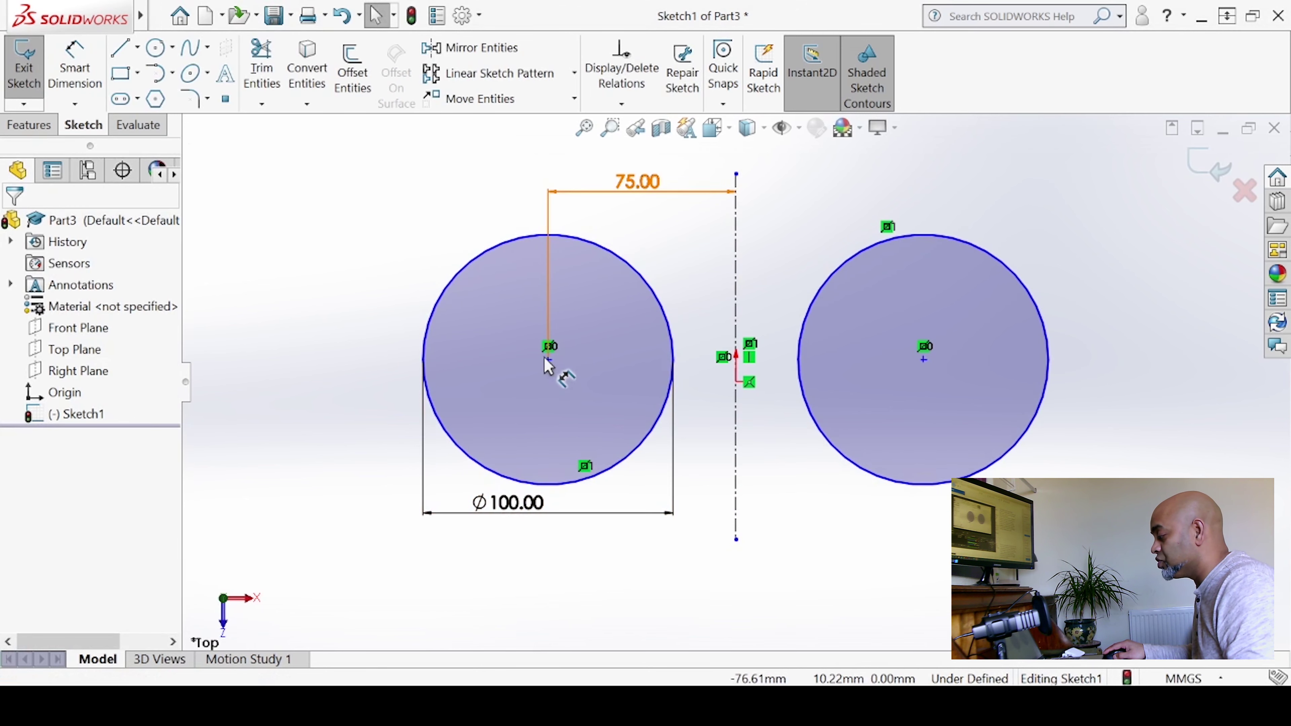
Add a horizontal relation between the left circle's centre and the origin, then clear the selection.
{"action": "left_click_drag", "start_coordinate": [545, 357], "coordinate": [544, 377]}
{"action": "left_click", "coordinate": [379, 284]}
{"action": "left_click", "coordinate": [551, 359]}
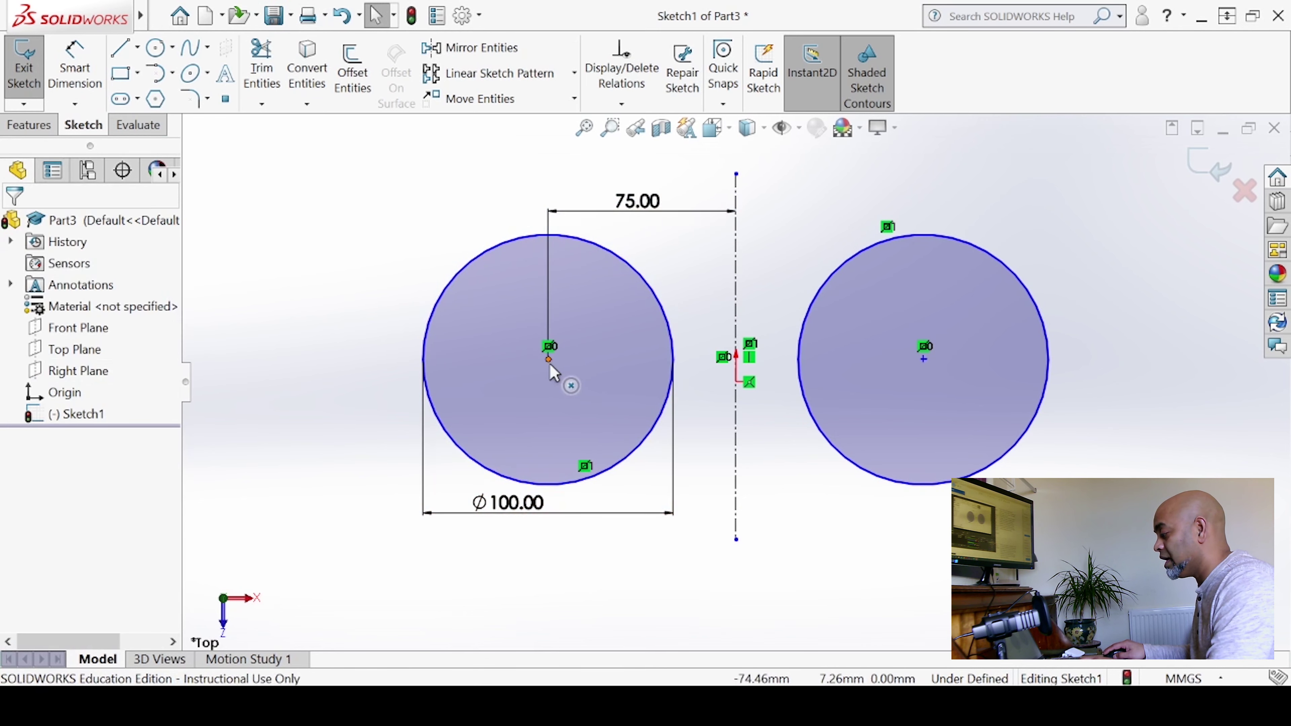
{"action": "left_click", "coordinate": [549, 359]}
{"action": "left_click", "coordinate": [736, 381], "text": "ctrl"}
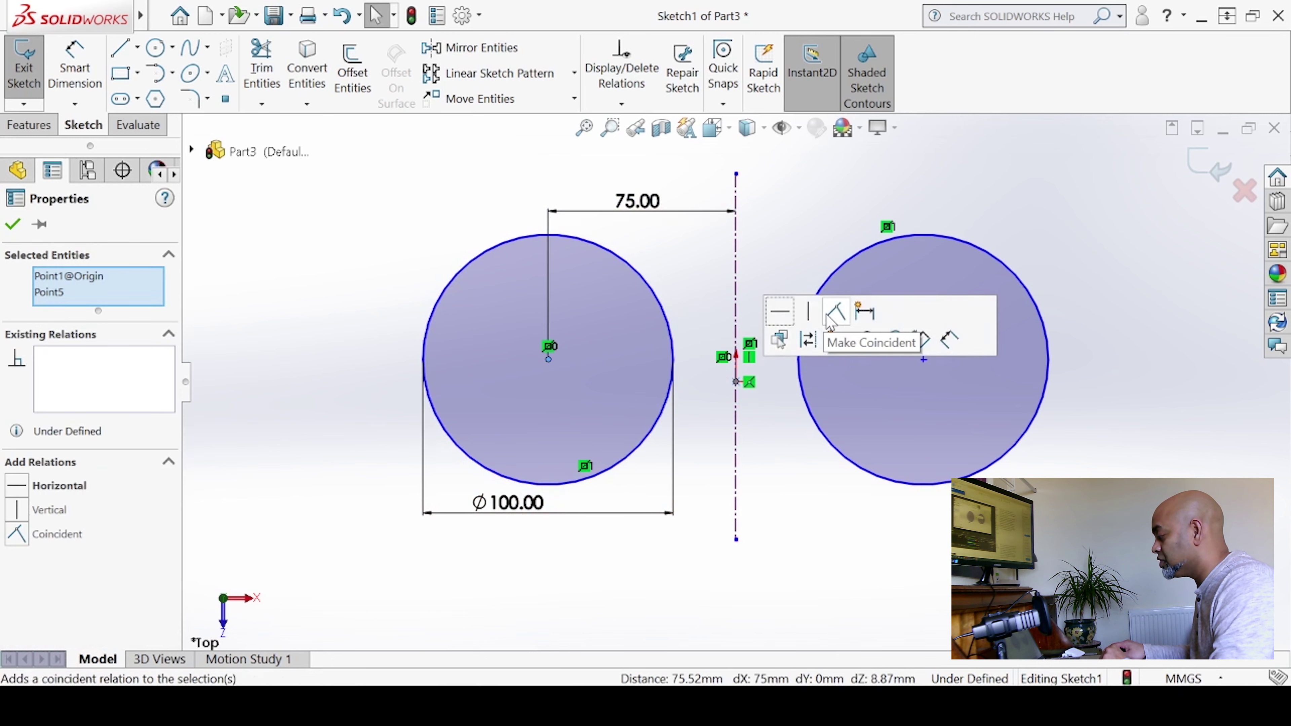
{"action": "left_click", "coordinate": [780, 318]}
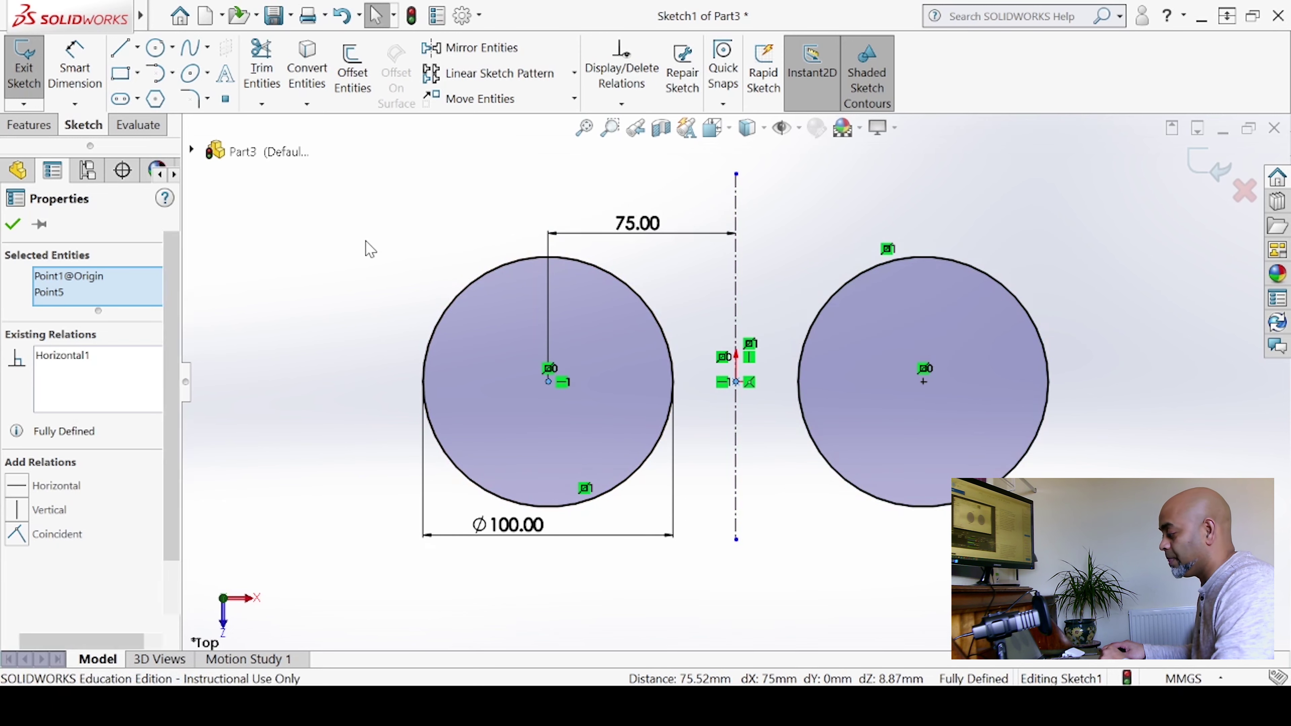
{"action": "left_click", "coordinate": [370, 254]}
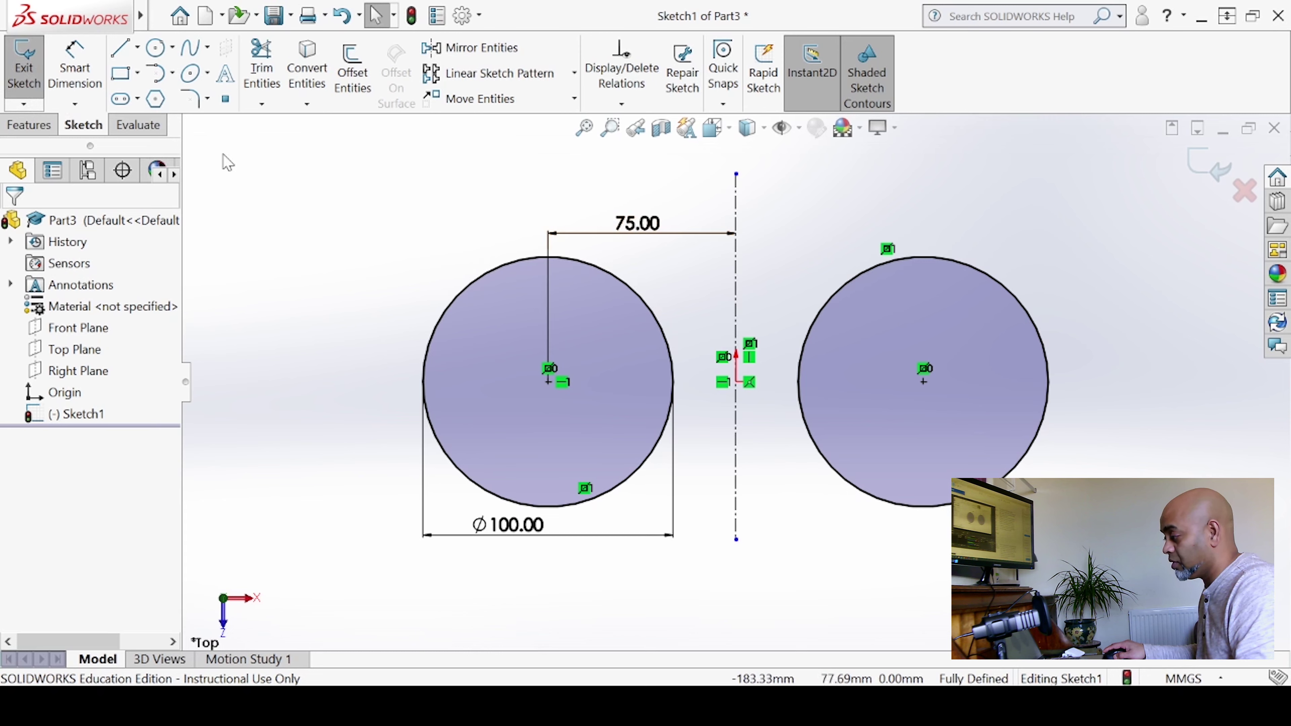
Exit the mirrored-circle sketch discarding its changes, and start a new sketch on the Top Plane.
{"action": "left_click", "coordinate": [1243, 192]}
{"action": "left_click", "coordinate": [701, 364]}
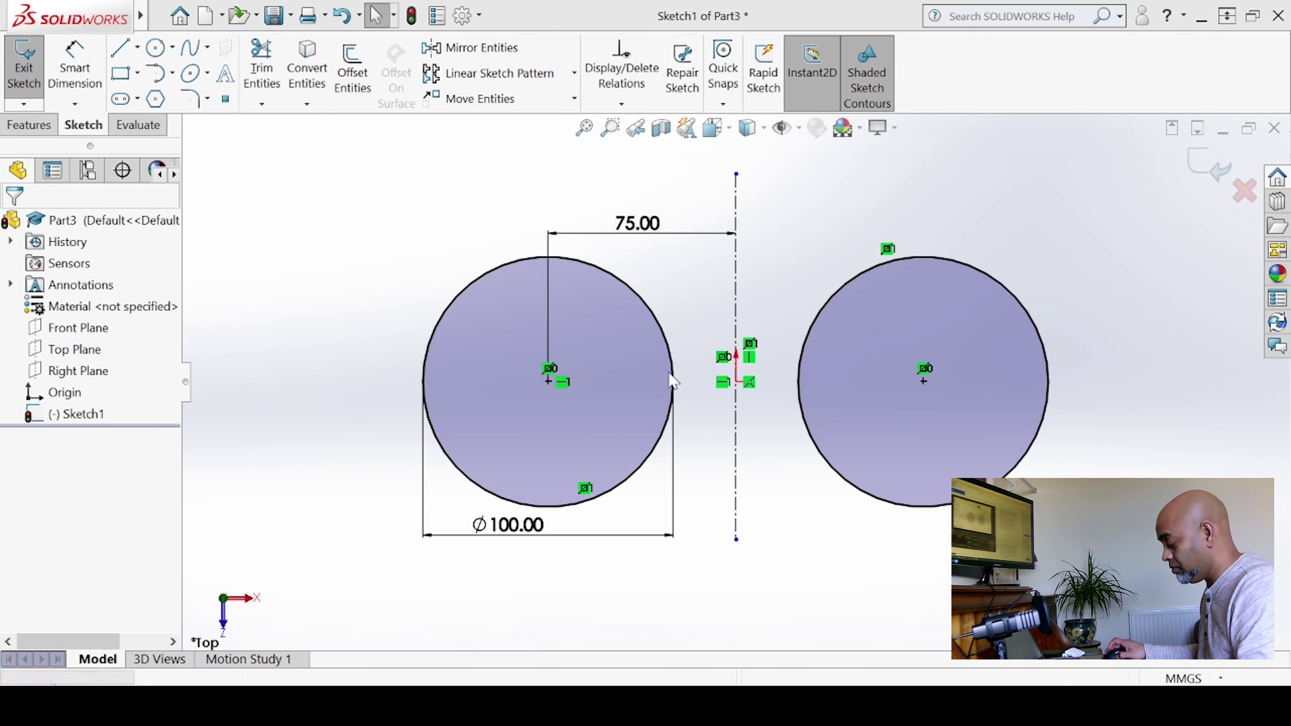
{"action": "left_click", "coordinate": [75, 349]}
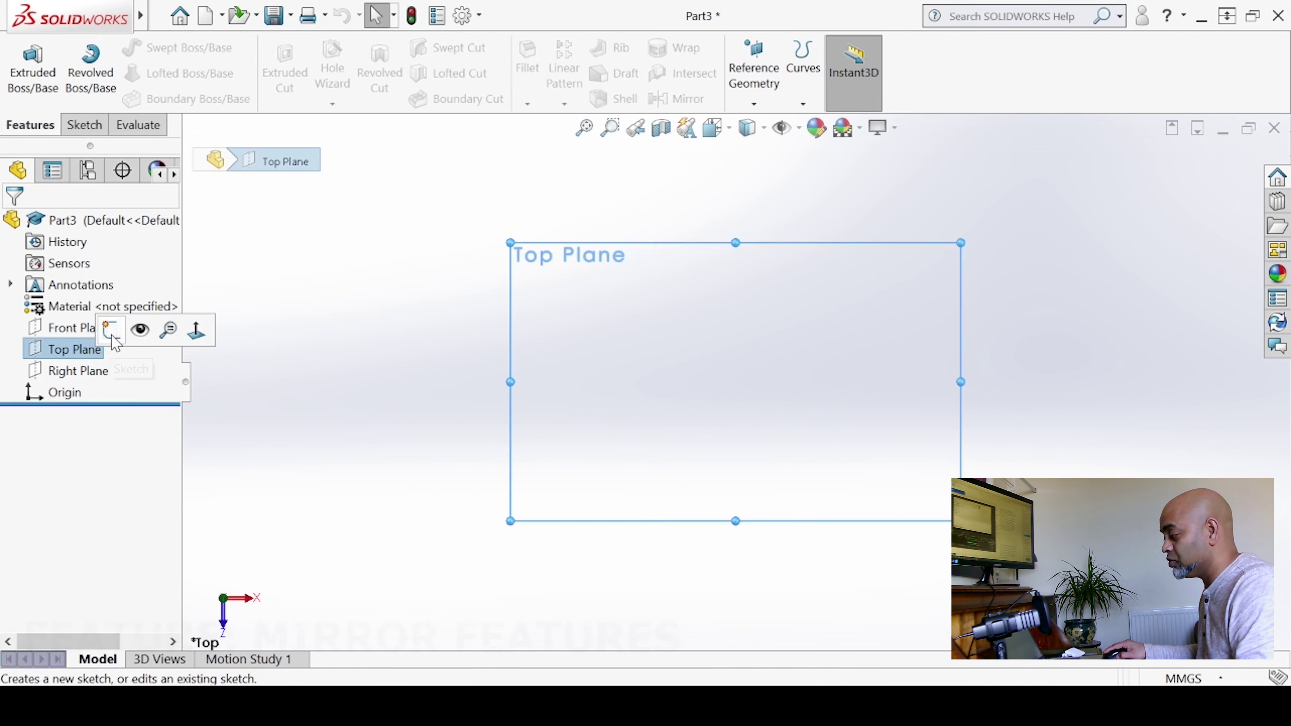
{"action": "left_click", "coordinate": [111, 329]}
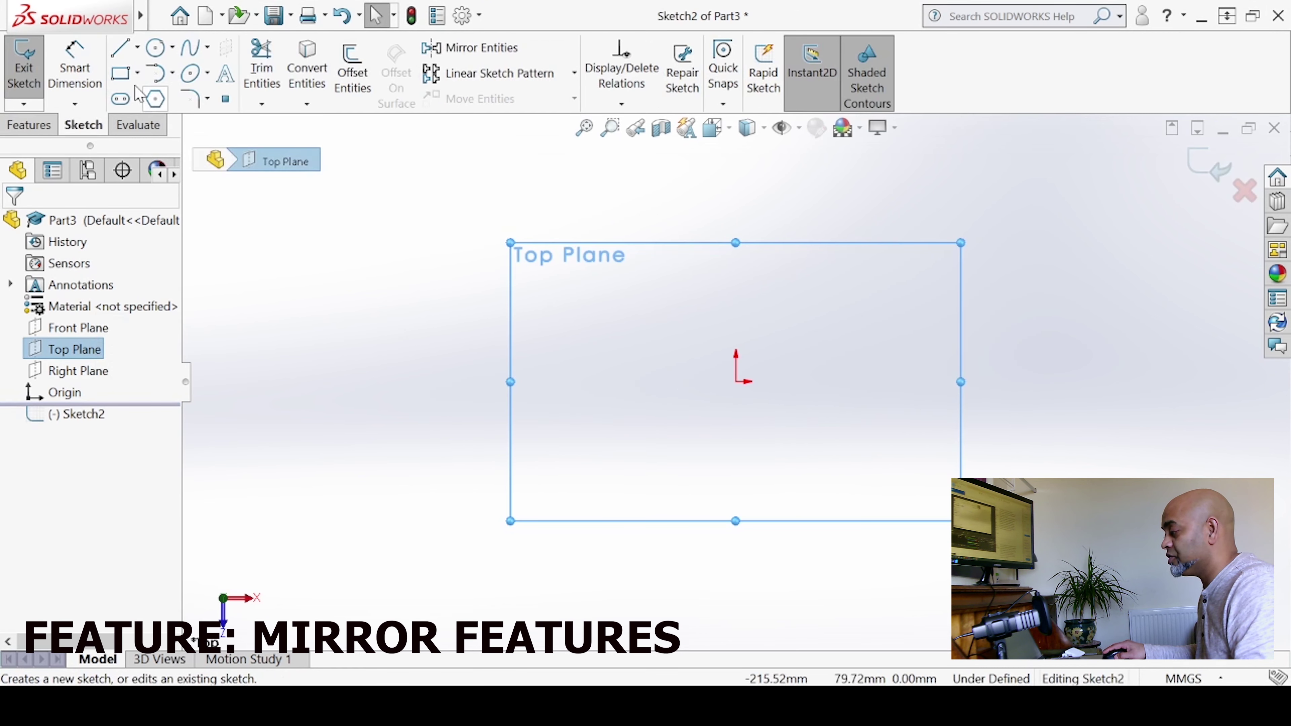
Sketch a center rectangle about 269 mm wide and 94 mm high, centred on the origin.
{"action": "left_click", "coordinate": [120, 72]}
{"action": "left_click", "coordinate": [86, 288]}
{"action": "left_click", "coordinate": [735, 382]}
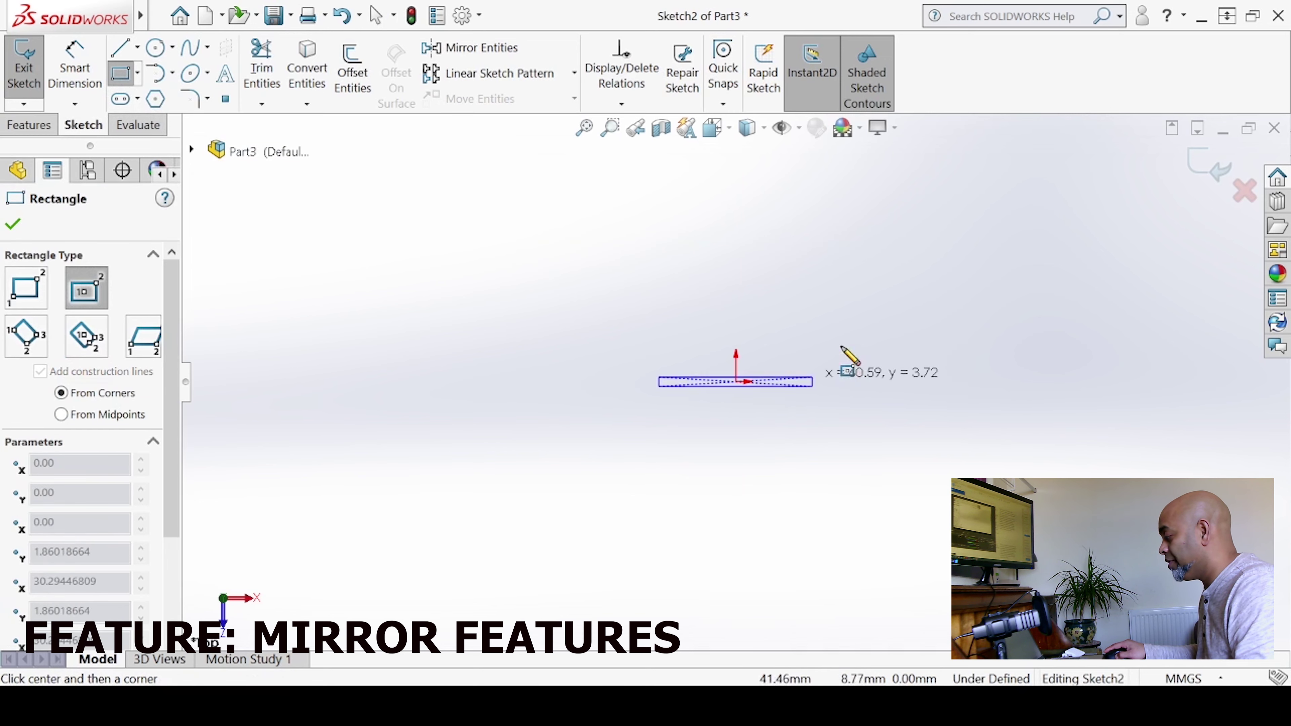
{"action": "left_click", "coordinate": [1076, 264]}
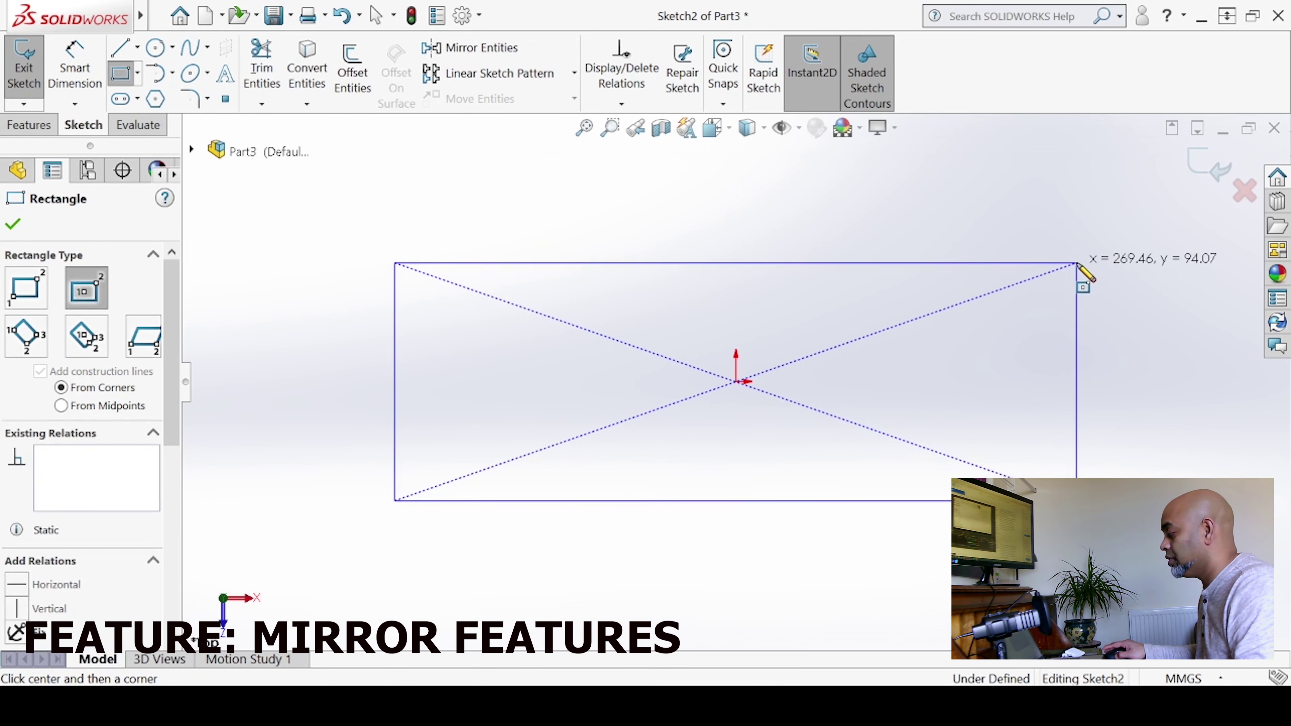
Dimension the rectangle to 250 mm wide and 80 mm high.
{"action": "left_click", "coordinate": [75, 66]}
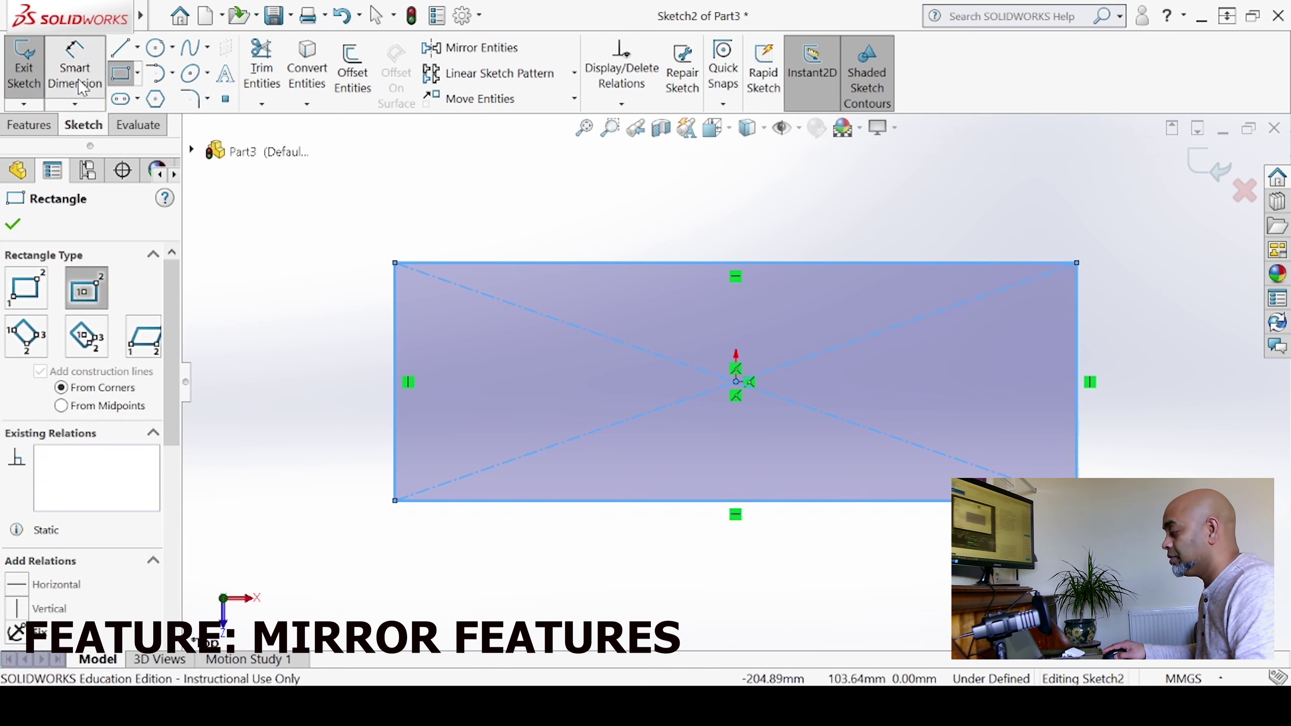
{"action": "left_click", "coordinate": [619, 501]}
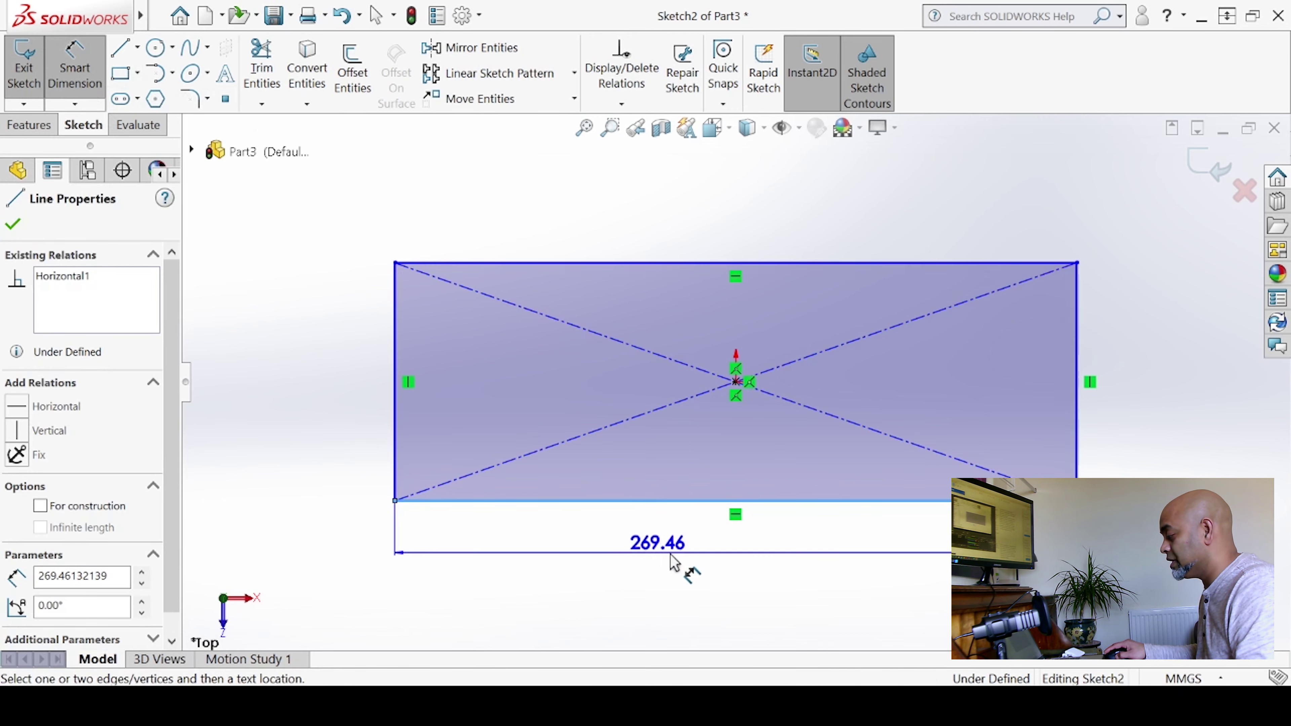
{"action": "left_click", "coordinate": [678, 560]}
{"action": "type", "text": "250"}
{"action": "key", "text": "Return"}
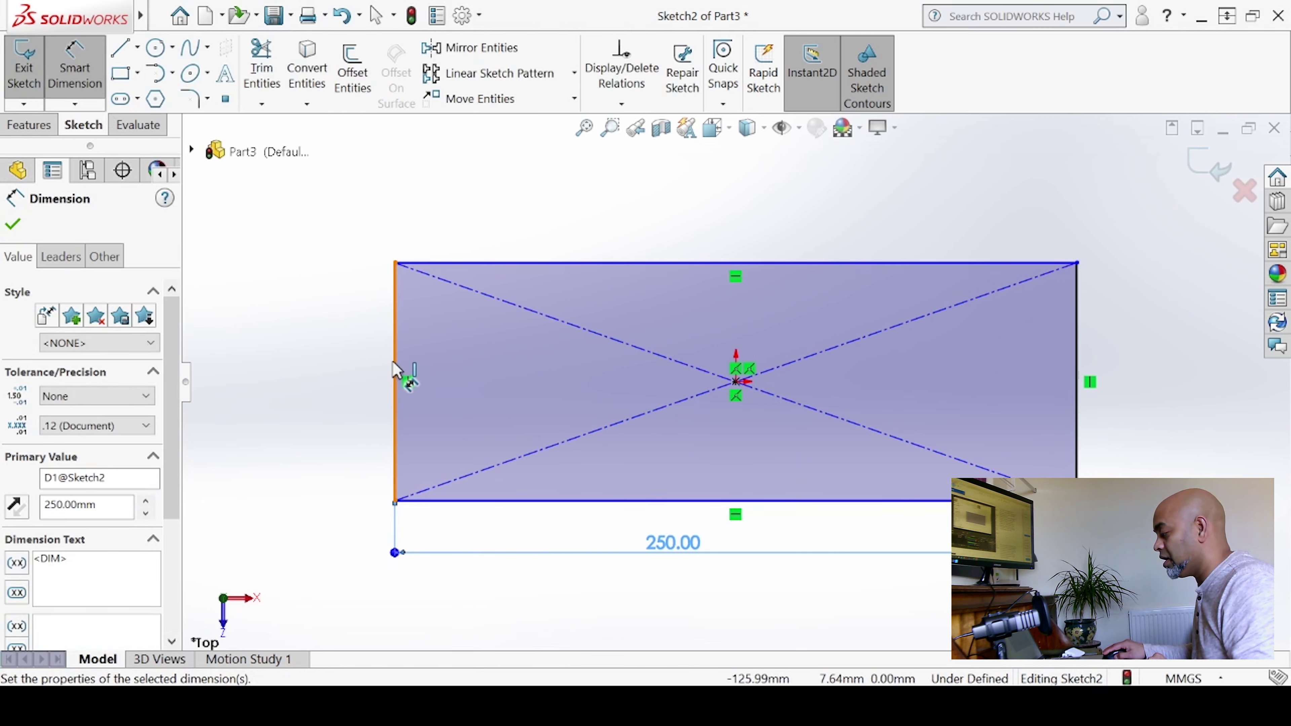
{"action": "left_click", "coordinate": [395, 370]}
{"action": "left_click", "coordinate": [328, 391]}
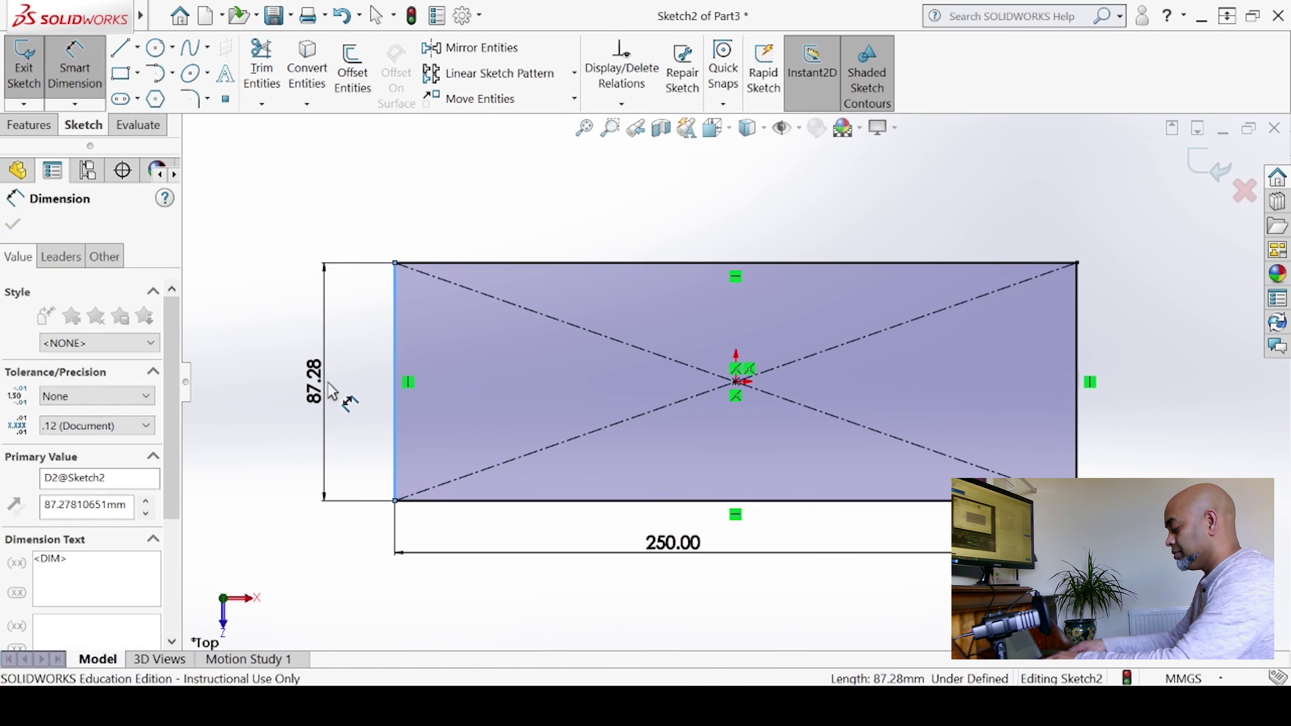
{"action": "type", "text": "80"}
{"action": "key", "text": "Return"}
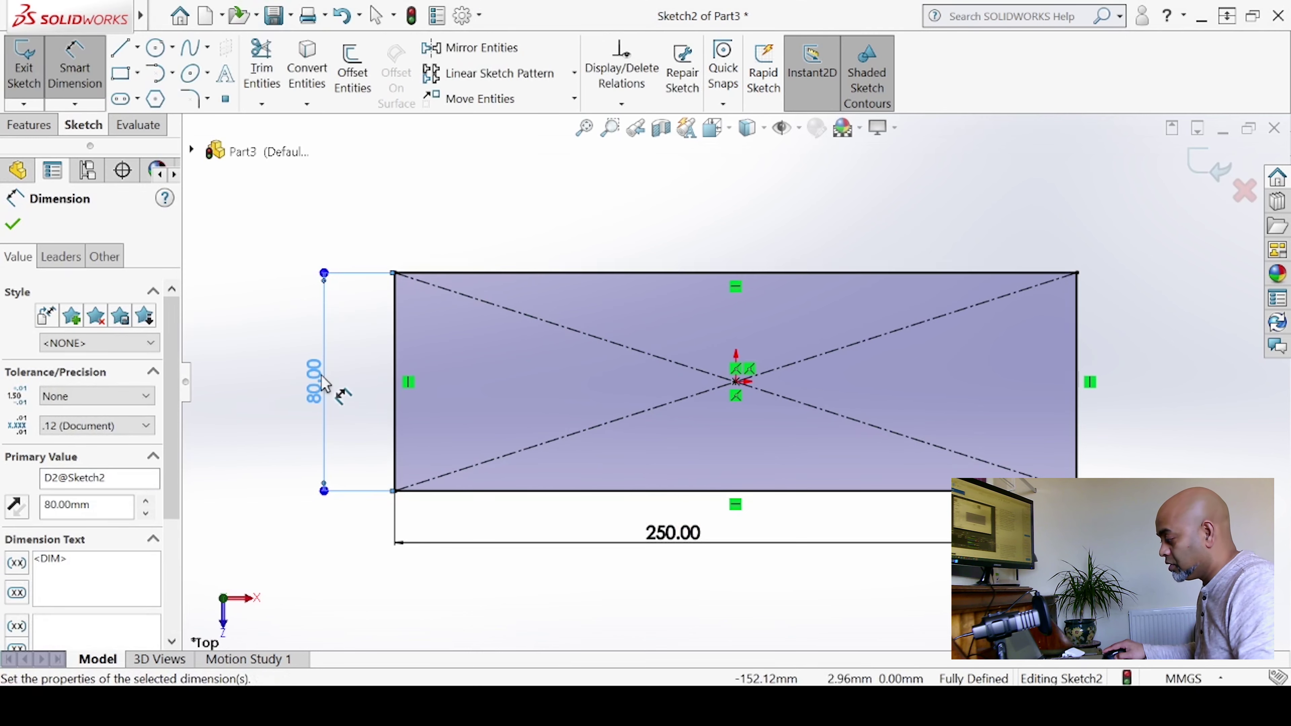
Finish the rectangle sketch and extrude it upward as a blind boss 56 mm deep.
{"action": "left_click", "coordinate": [23, 66]}
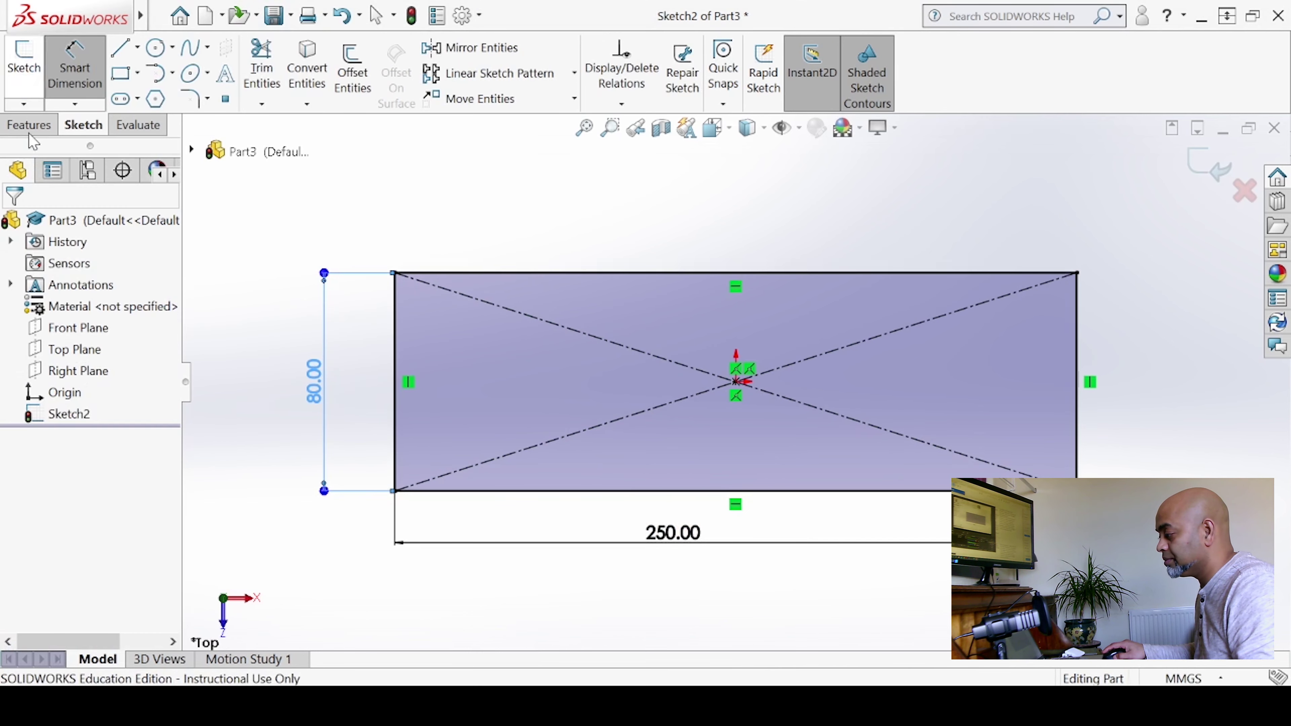
{"action": "left_click", "coordinate": [32, 72]}
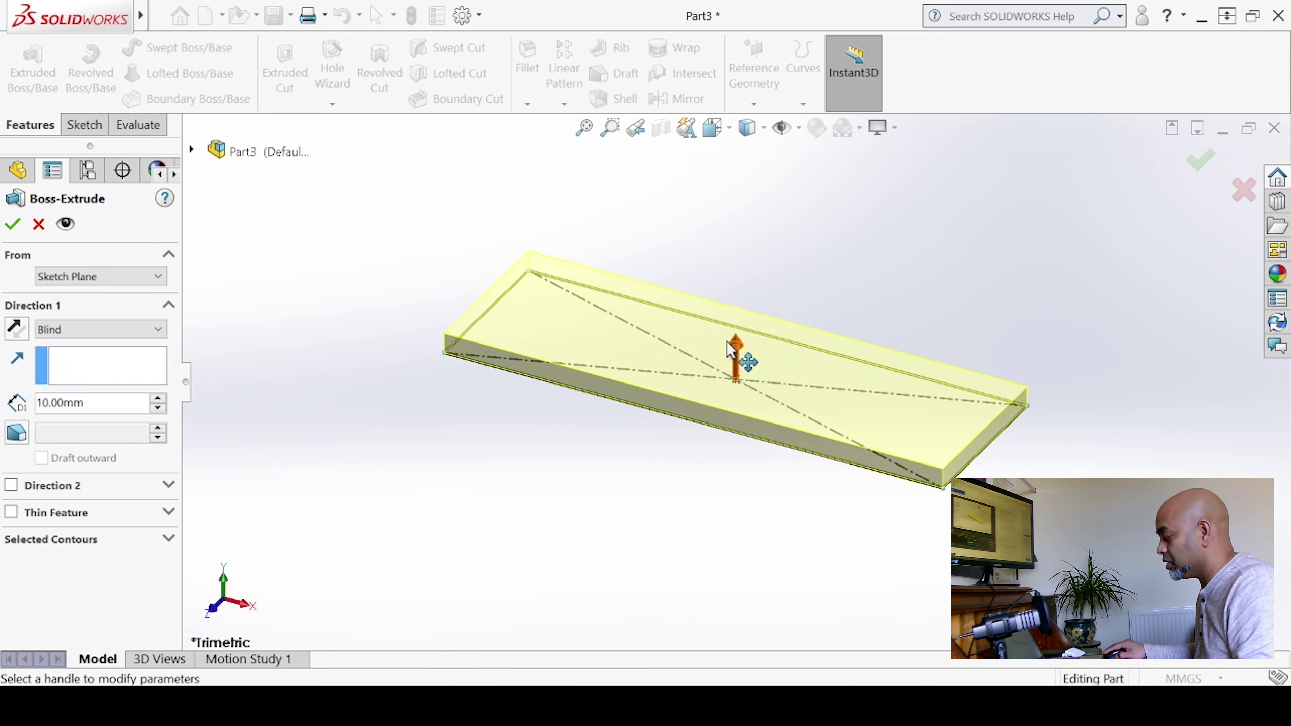
{"action": "left_click_drag", "start_coordinate": [737, 349], "coordinate": [676, 277]}
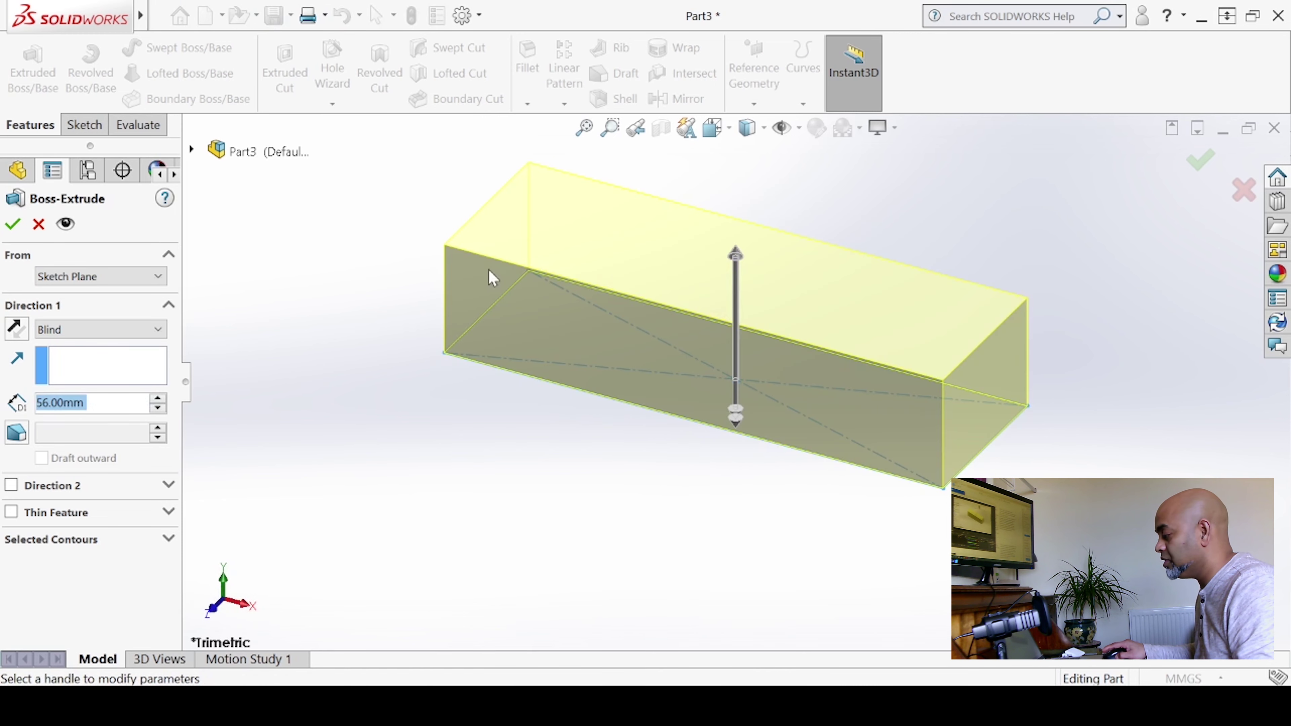
{"action": "left_click", "coordinate": [13, 226]}
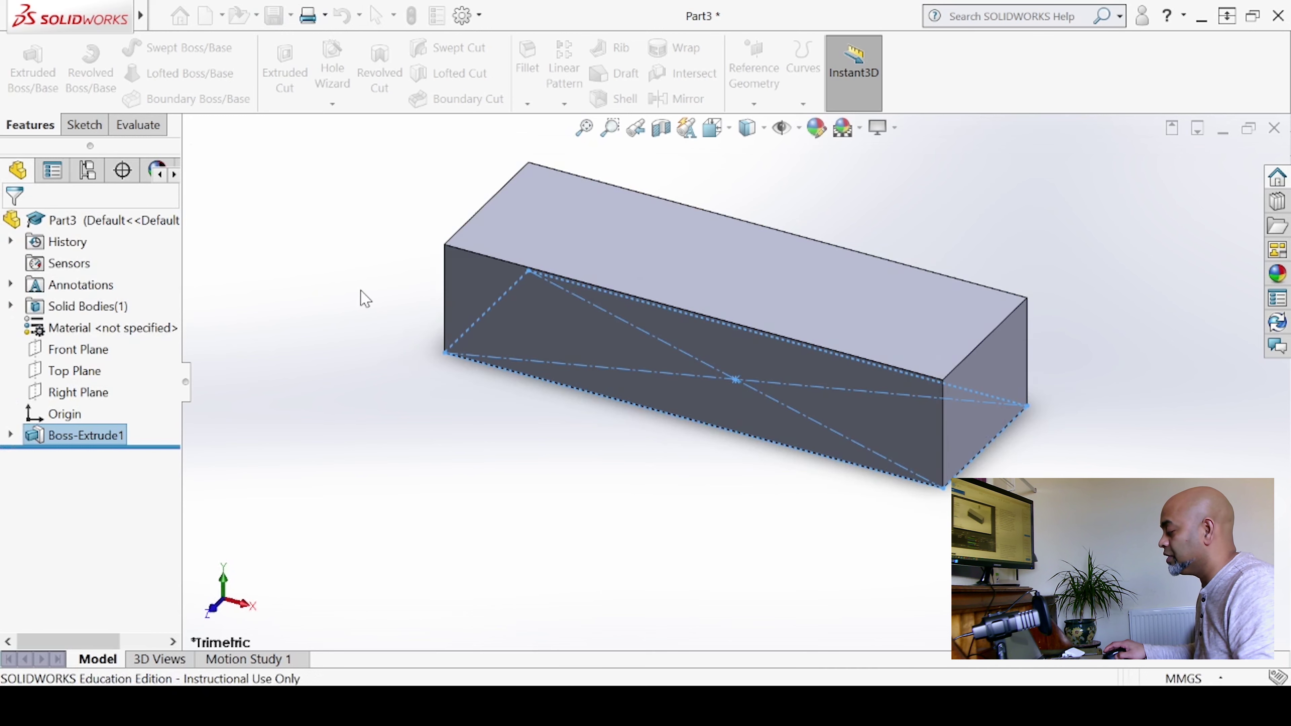
{"action": "scroll", "coordinate": [712, 265], "scroll_direction": "down", "scroll_amount": 2}
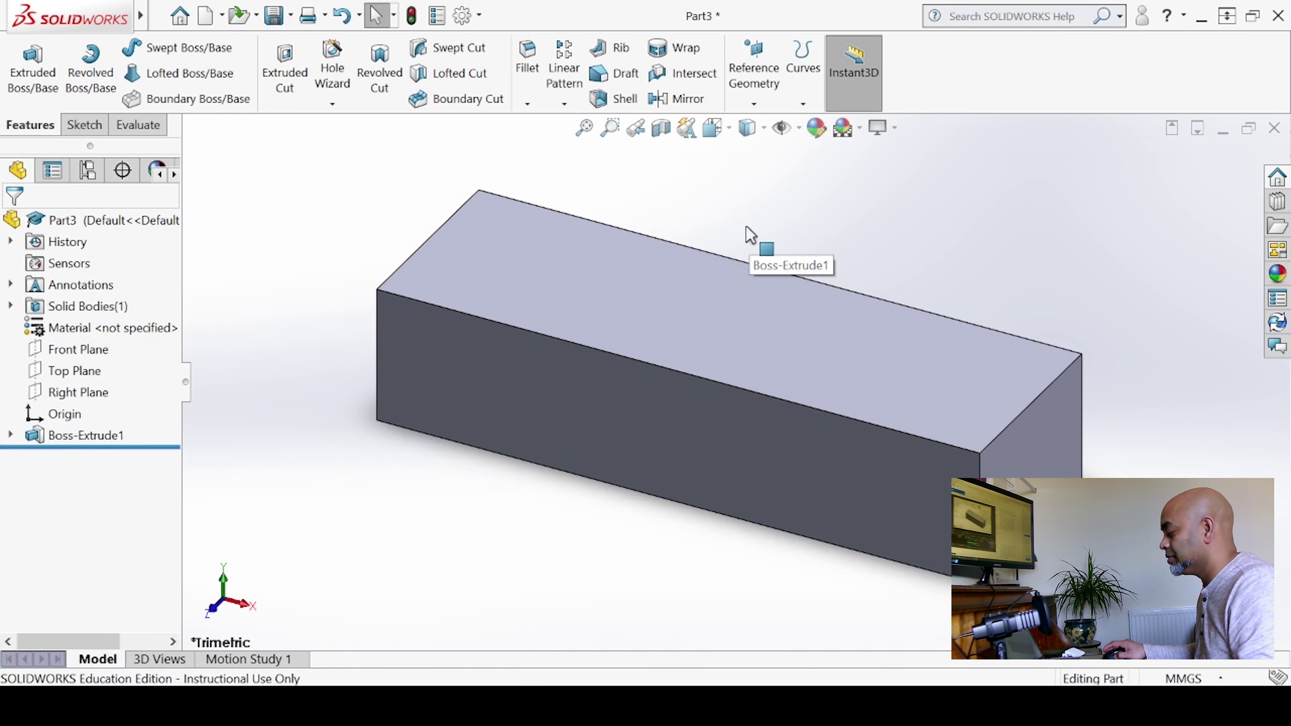
{"action": "scroll", "coordinate": [745, 229], "scroll_direction": "down", "scroll_amount": 1}
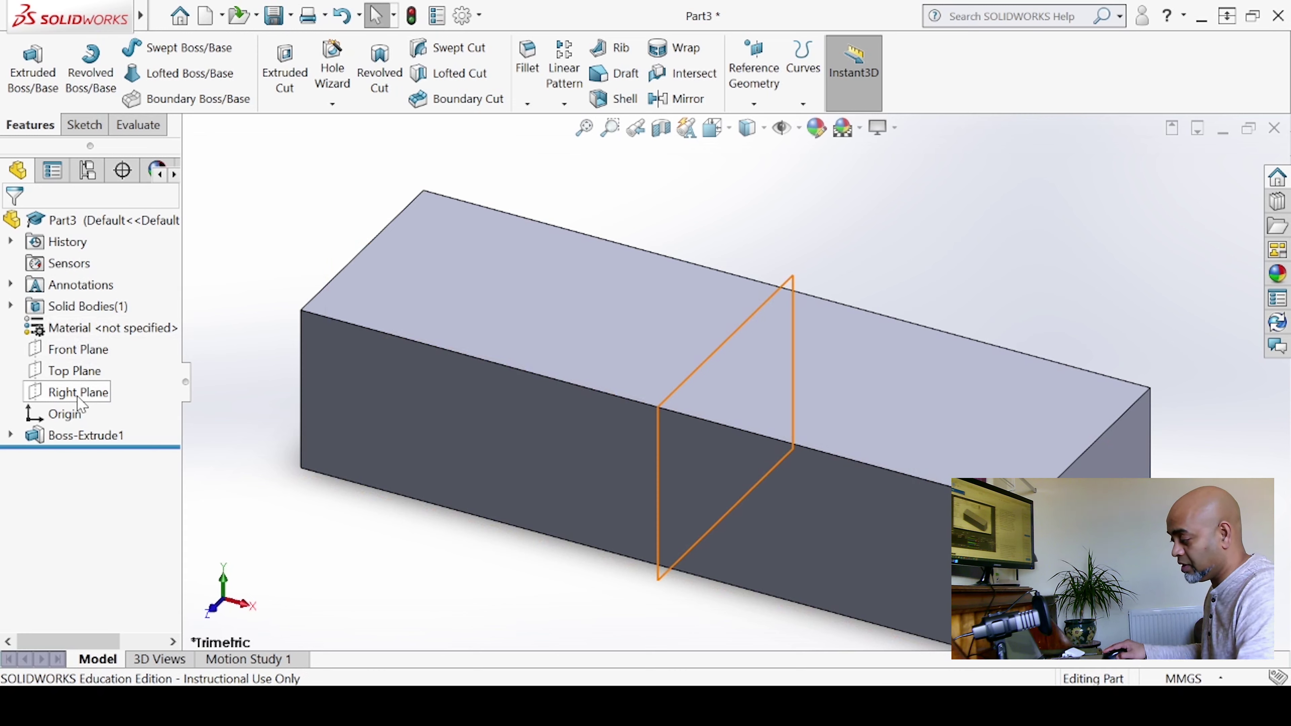
{"action": "left_click", "coordinate": [84, 125]}
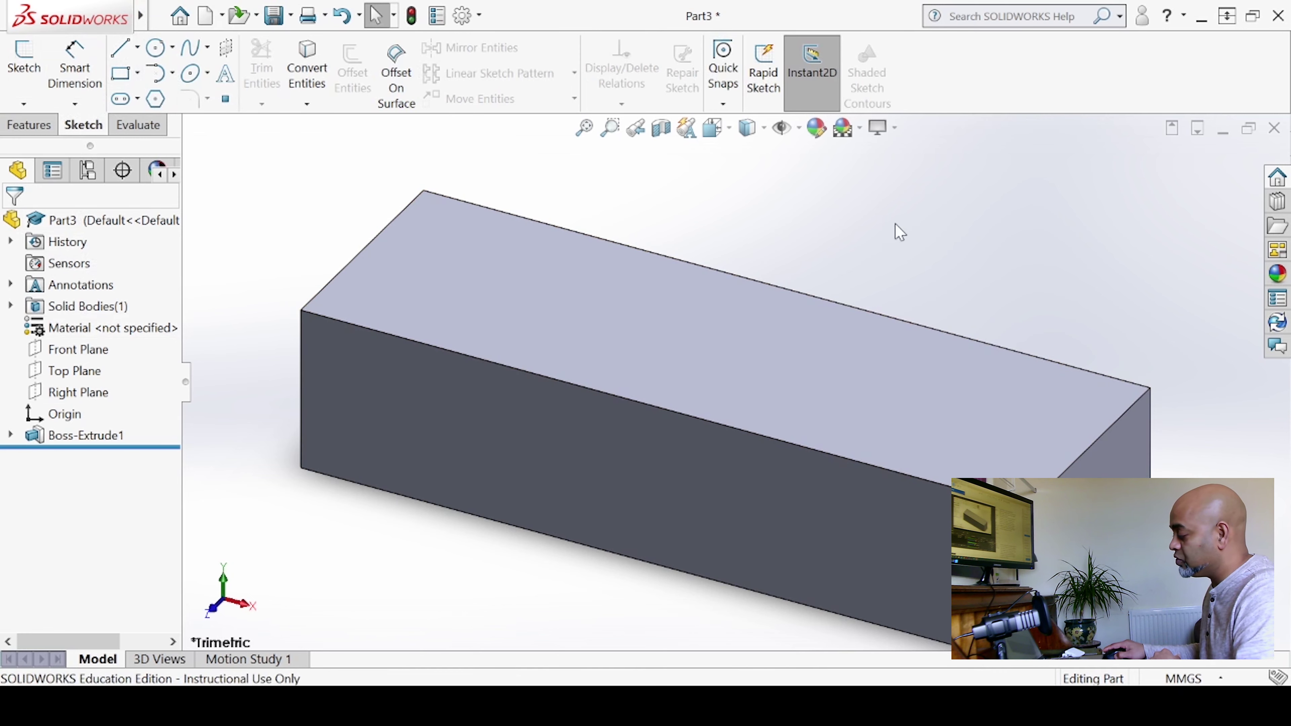
{"action": "left_click", "coordinate": [29, 124]}
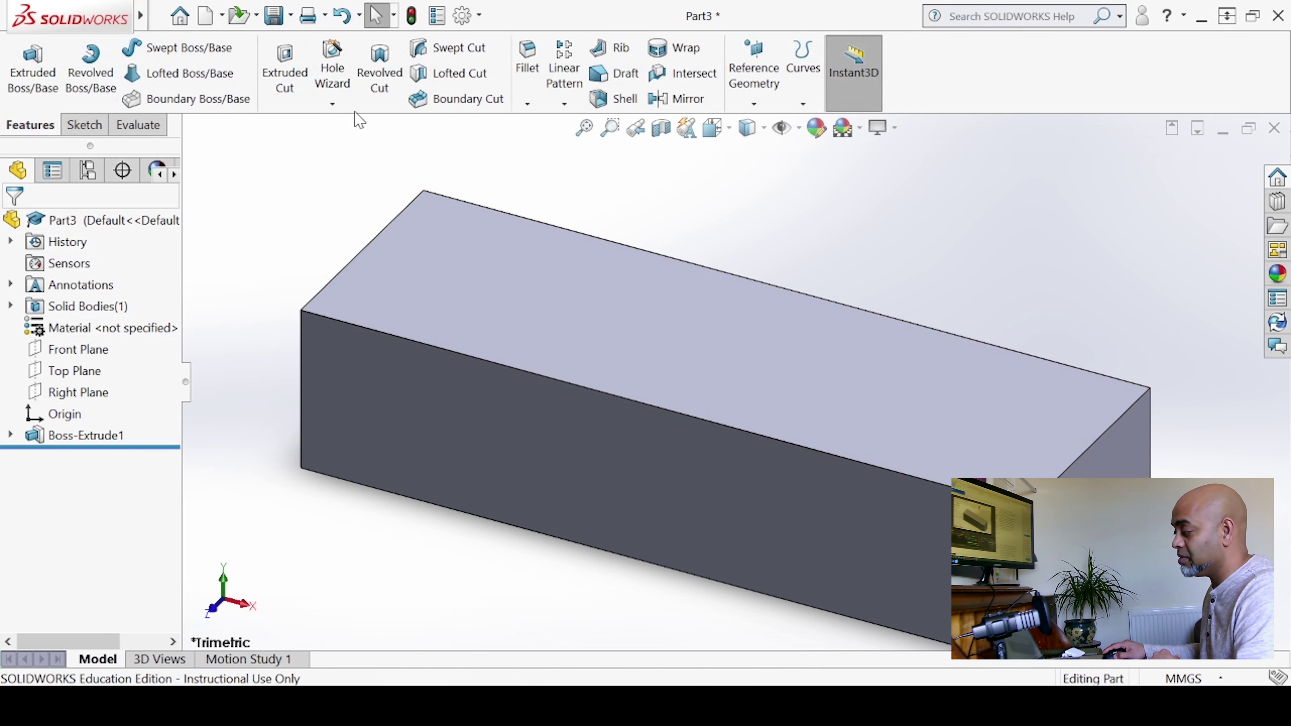
{"action": "left_click", "coordinate": [563, 104]}
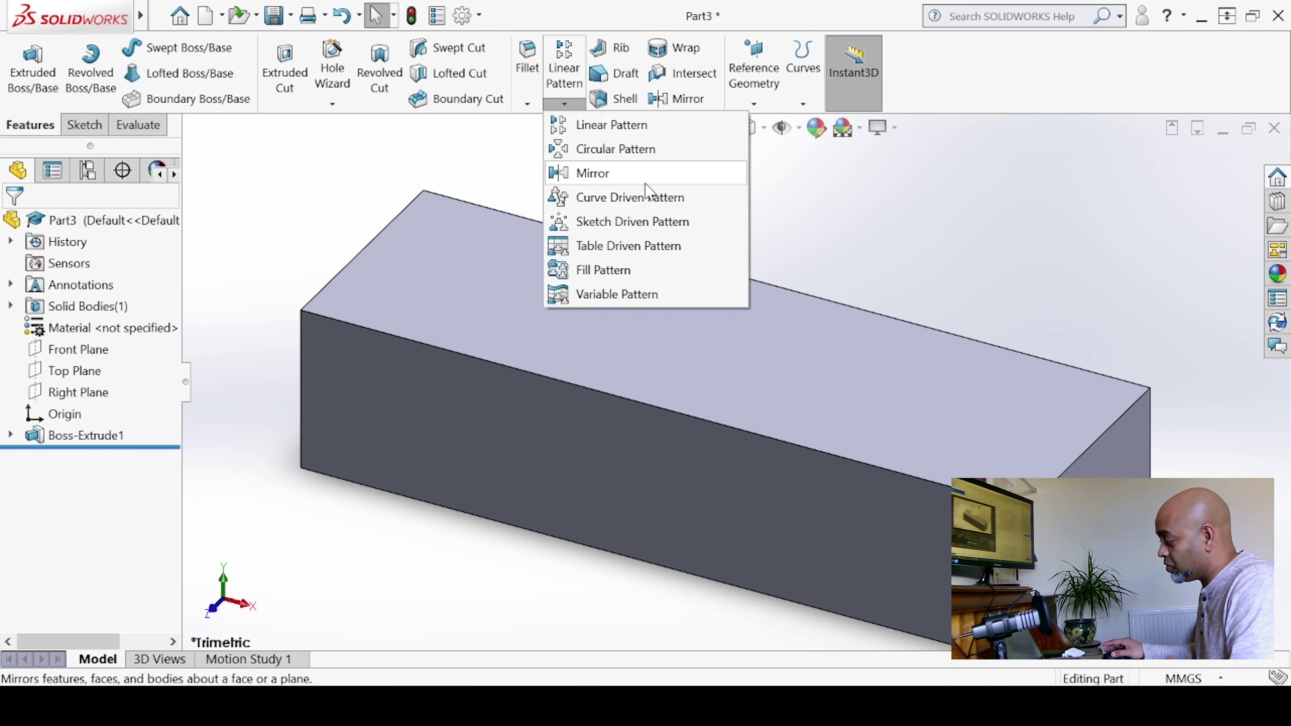
{"action": "left_click", "coordinate": [243, 204]}
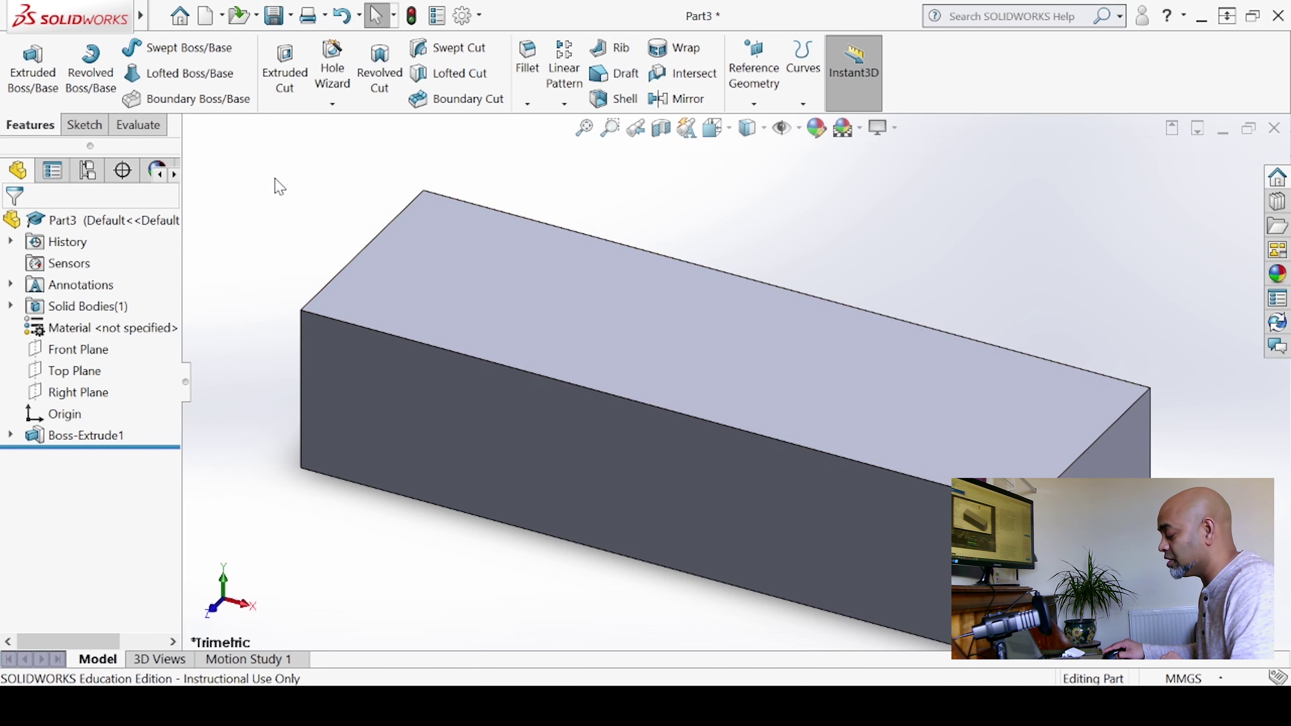
Start a new sketch on the block's top face and orient the view normal to it.
{"action": "left_click", "coordinate": [419, 275]}
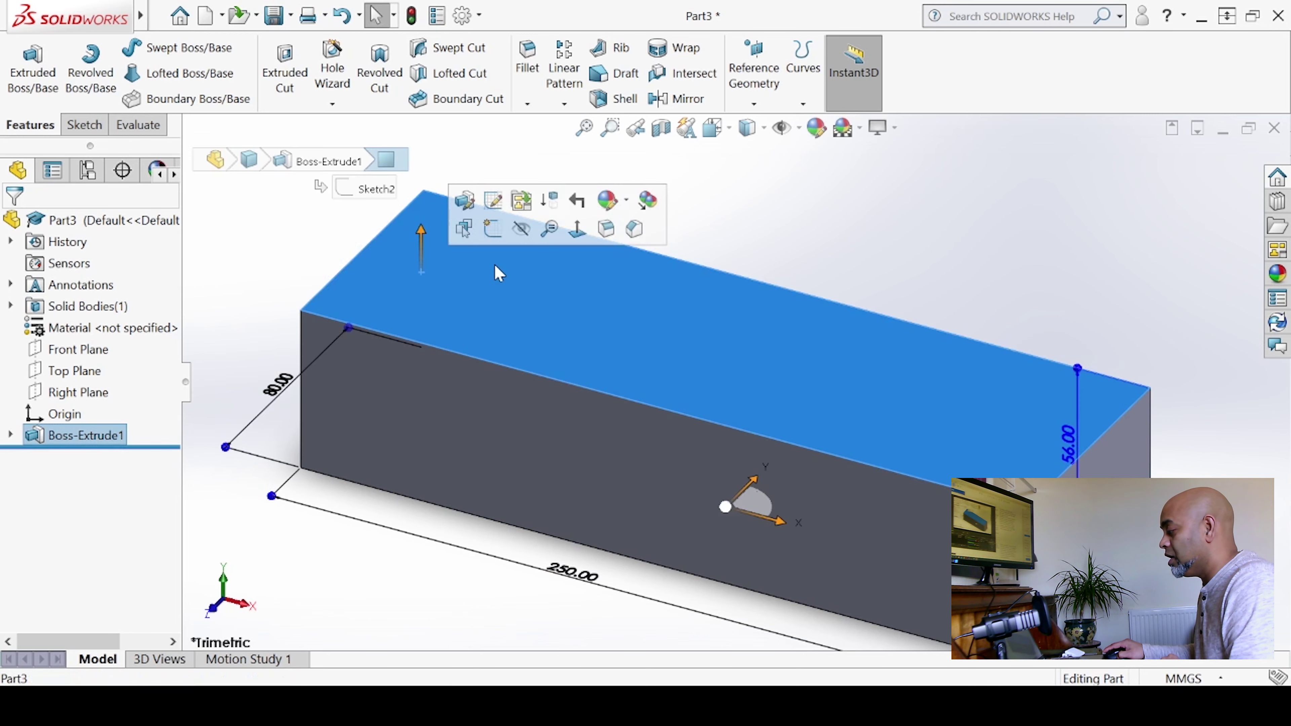
{"action": "left_click", "coordinate": [487, 224]}
{"action": "right_click", "coordinate": [77, 456]}
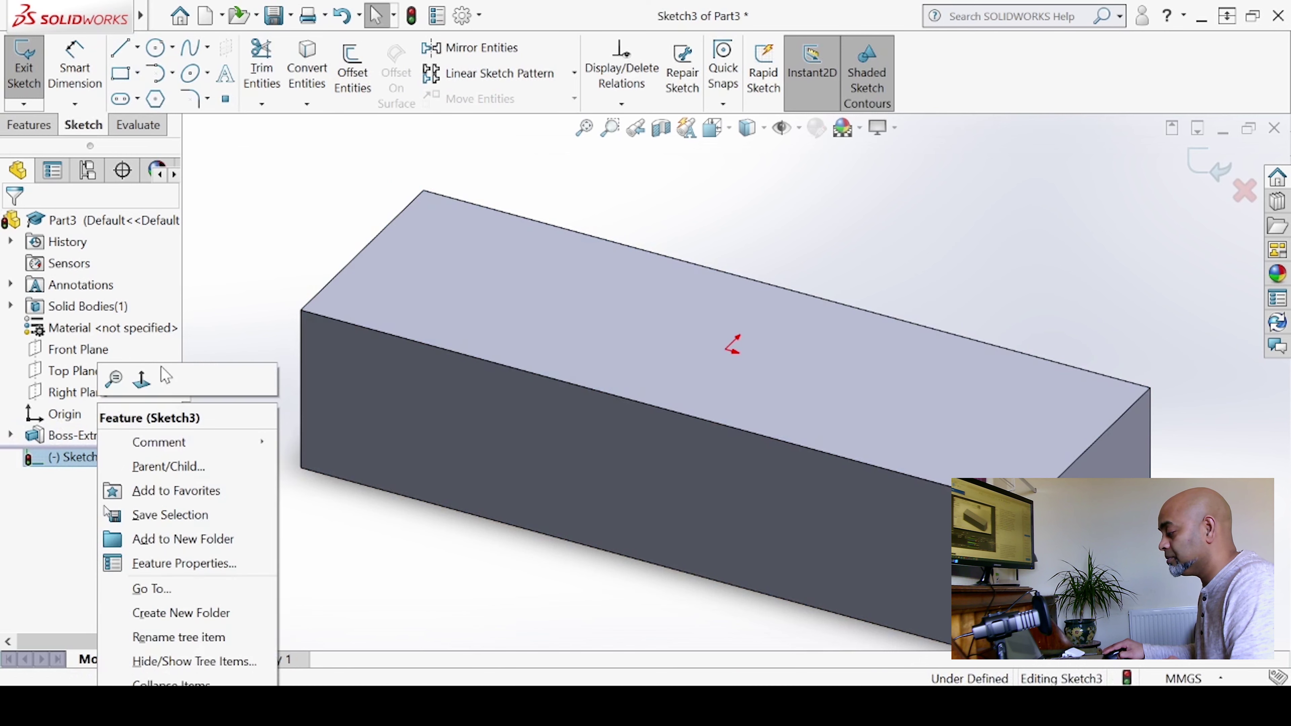
{"action": "left_click", "coordinate": [141, 379]}
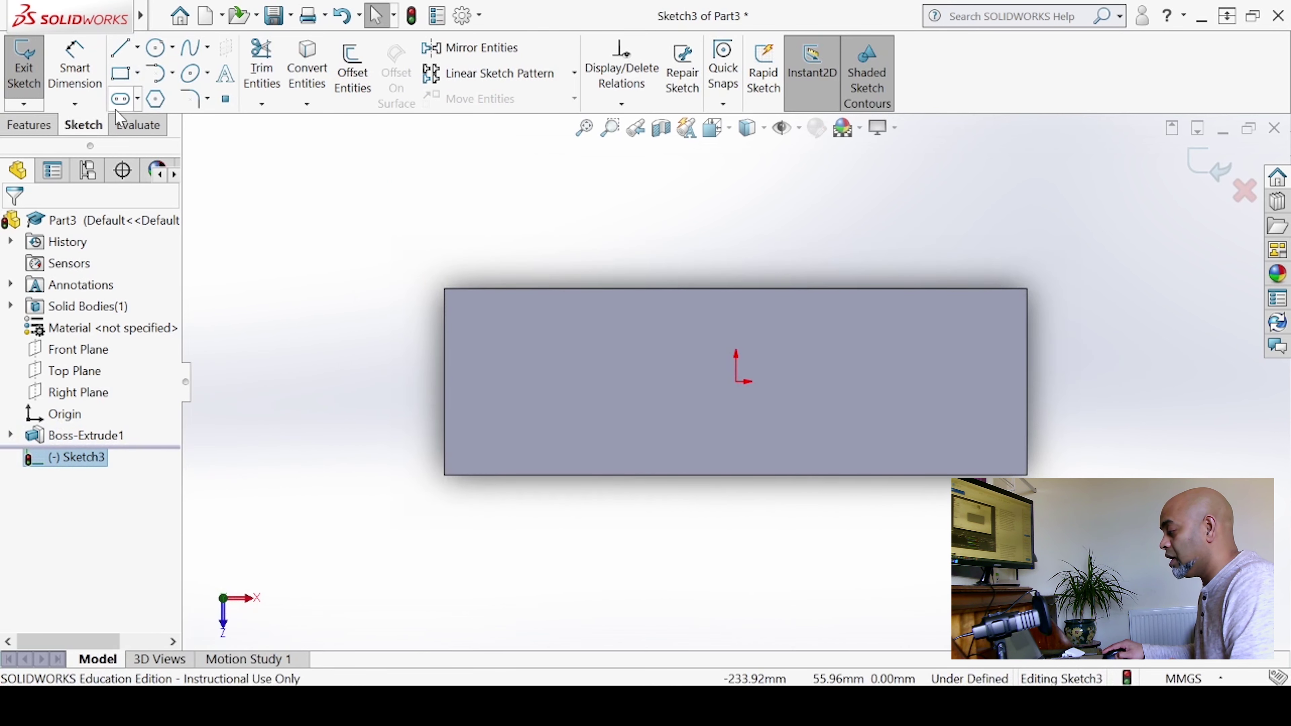
{"action": "left_click", "coordinate": [121, 75]}
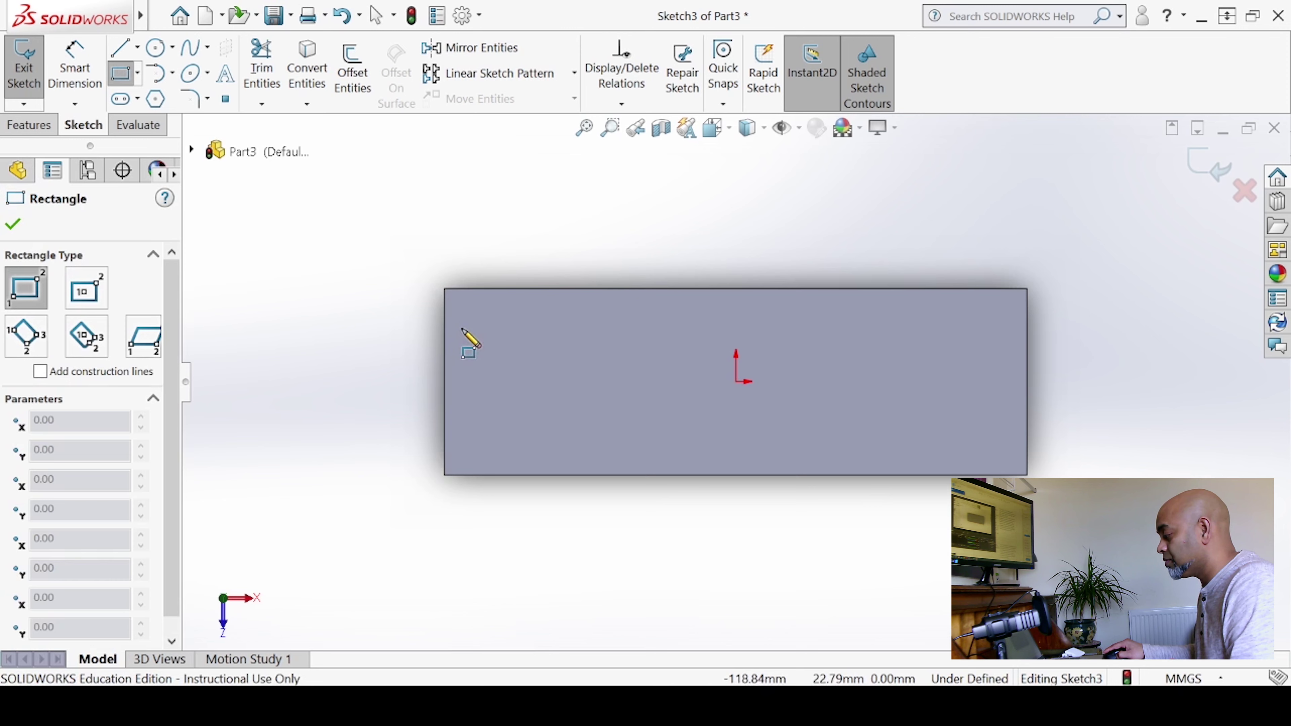
{"action": "left_click", "coordinate": [13, 223]}
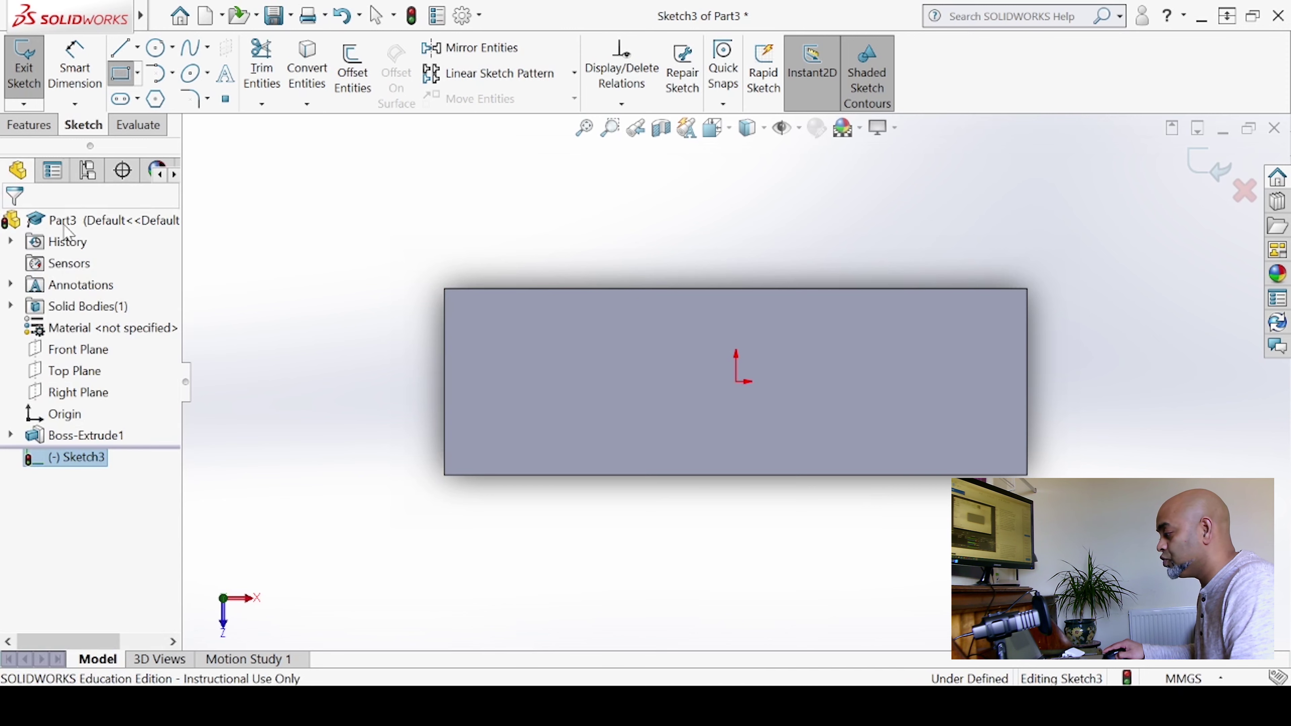
{"action": "left_click", "coordinate": [368, 89]}
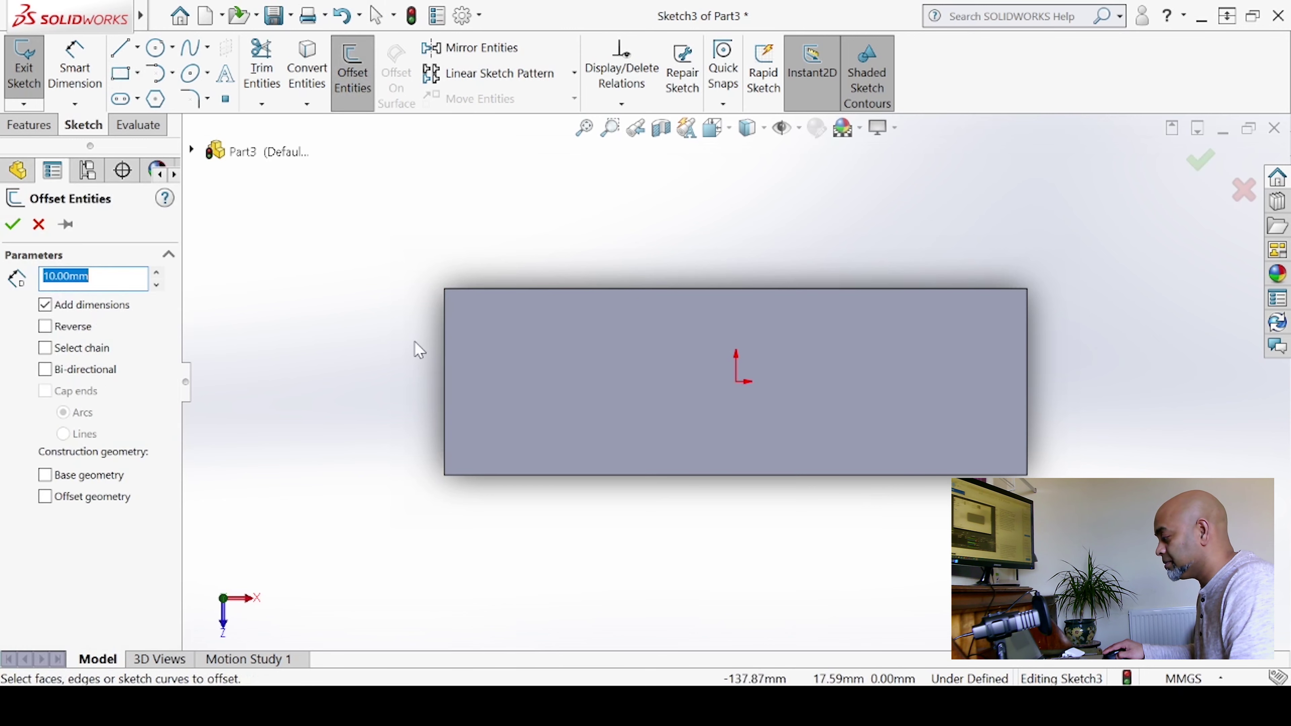
{"action": "left_click", "coordinate": [446, 328]}
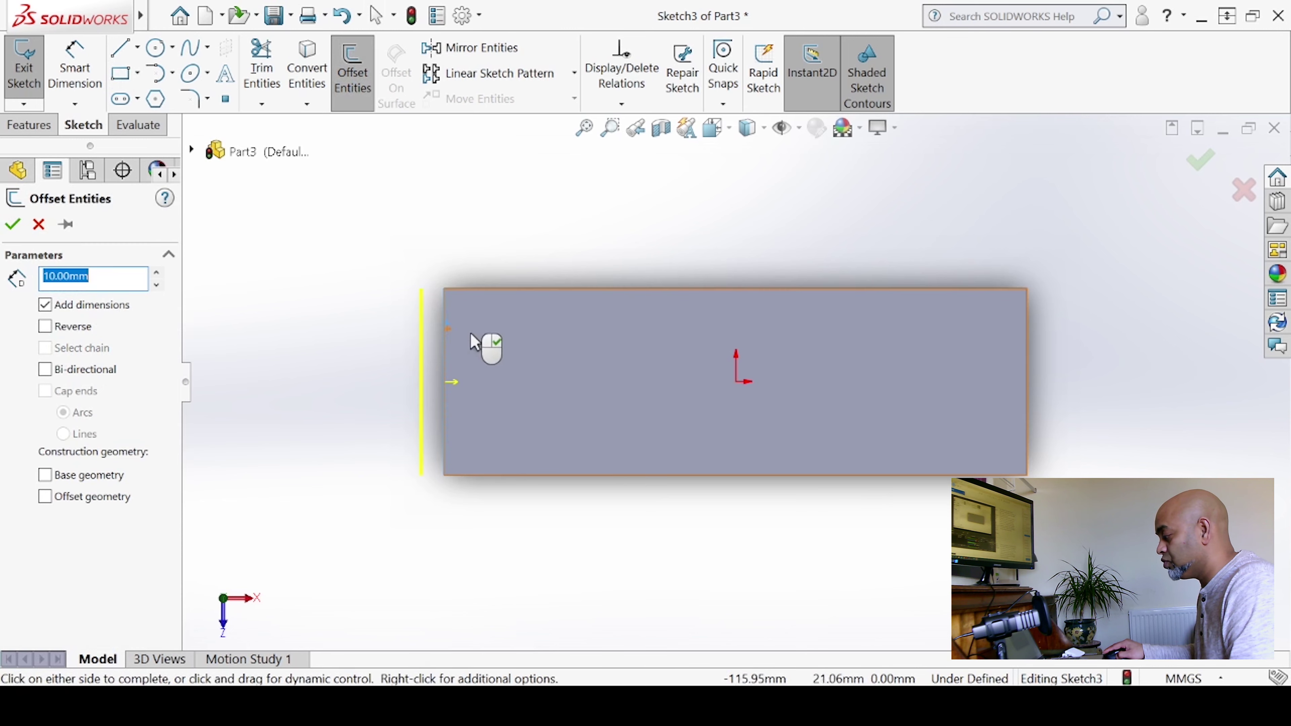
{"action": "left_click", "coordinate": [45, 327]}
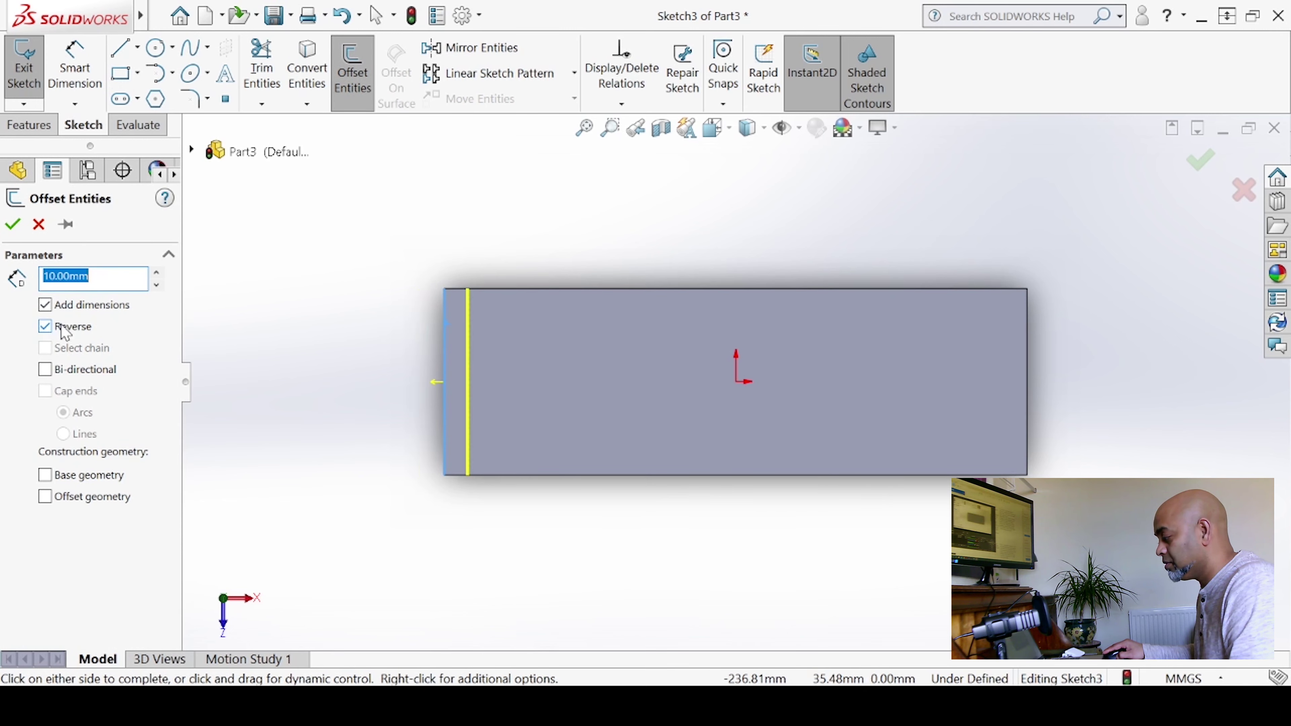
{"action": "left_click", "coordinate": [513, 289]}
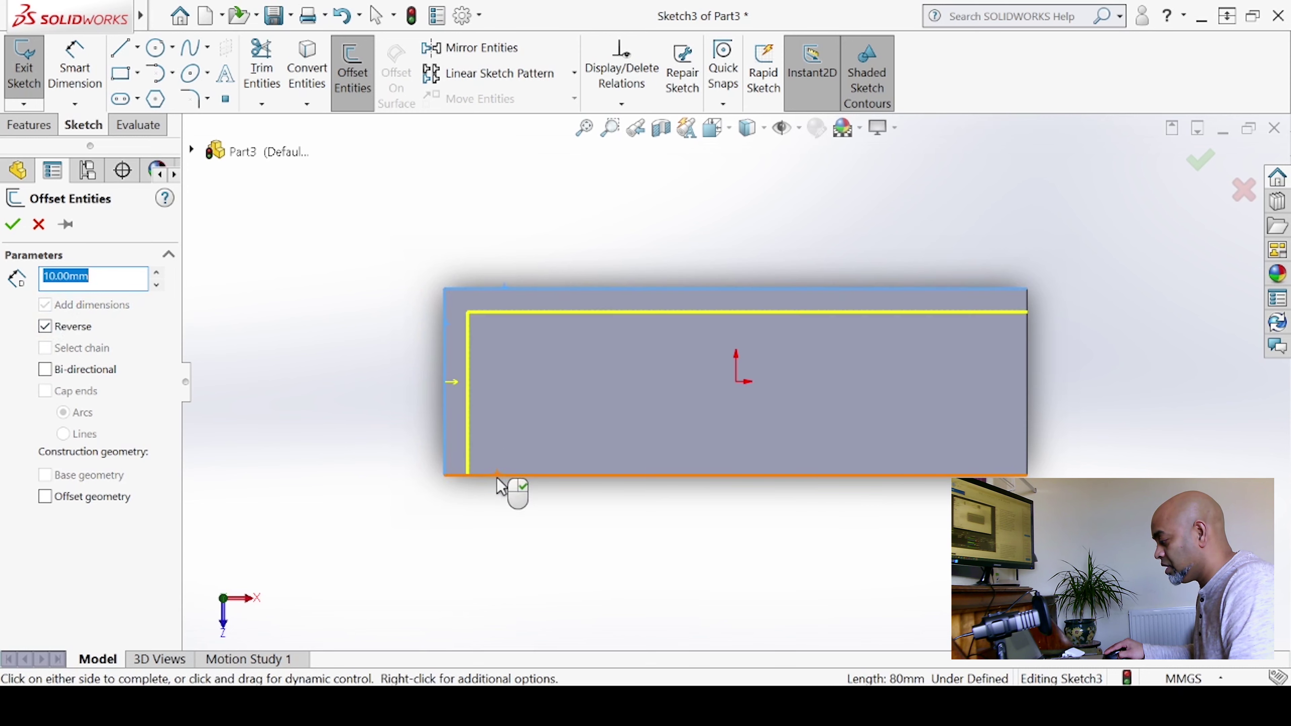
{"action": "left_click", "coordinate": [514, 477]}
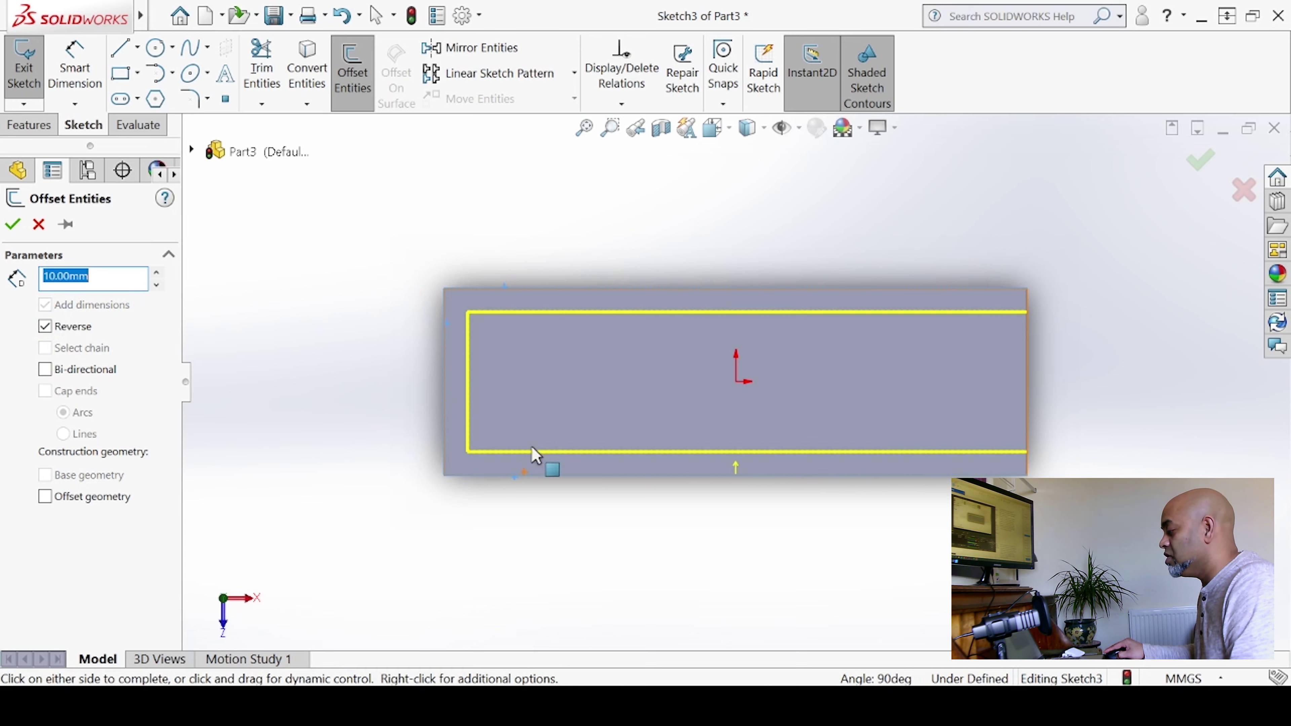
{"action": "left_click", "coordinate": [123, 57]}
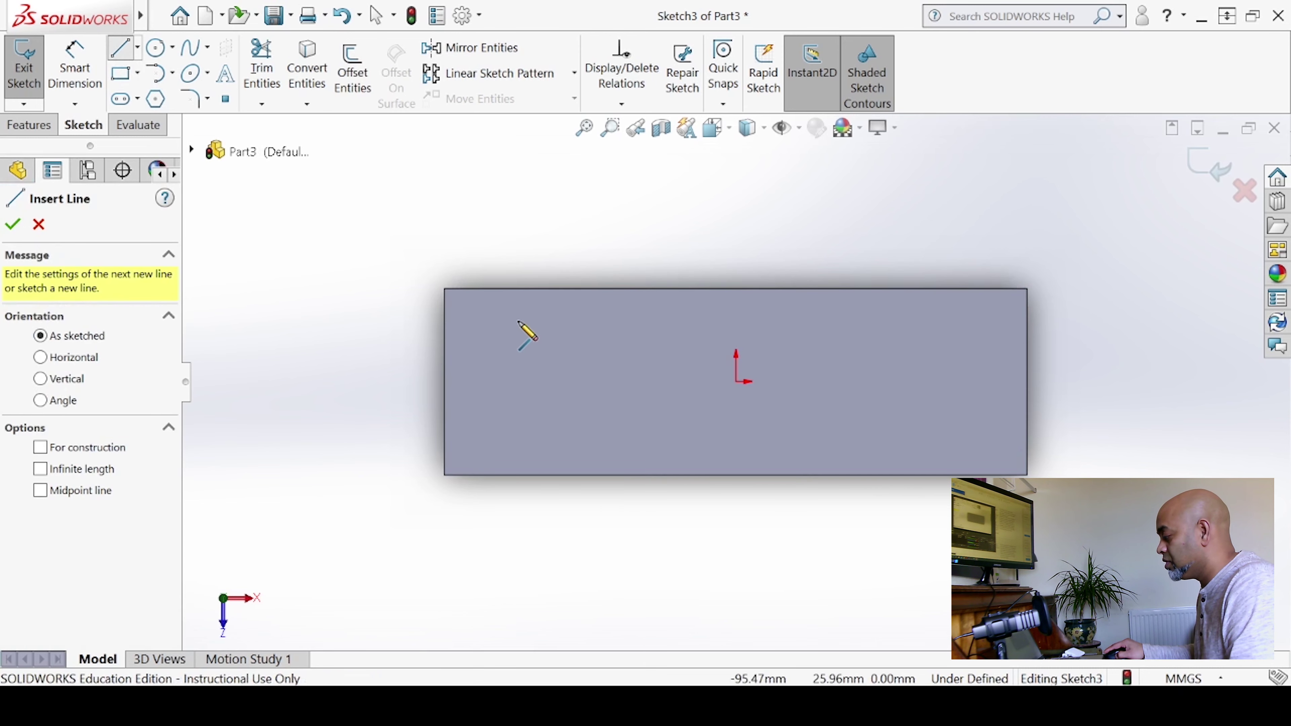
Offset the outline of the block's top face 10 mm inward using the reversed direction.
{"action": "left_click", "coordinate": [353, 71]}
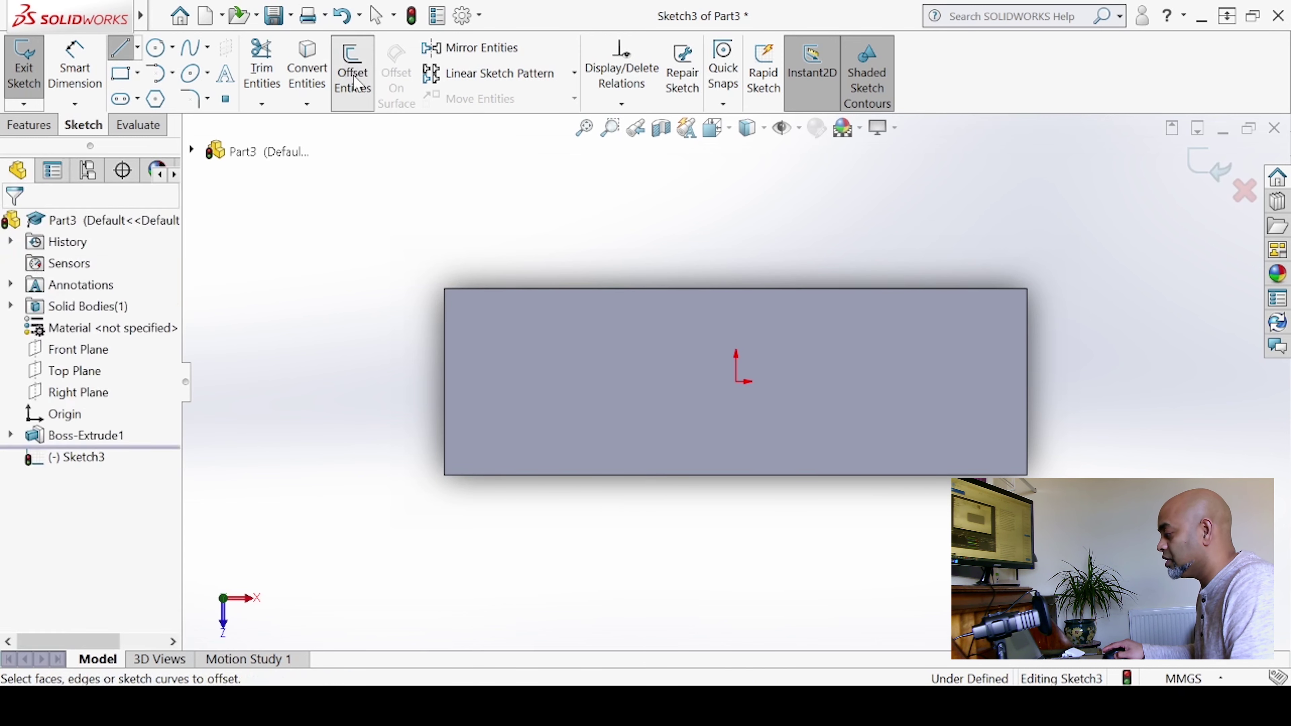
{"action": "left_click", "coordinate": [480, 348]}
{"action": "left_click", "coordinate": [45, 327]}
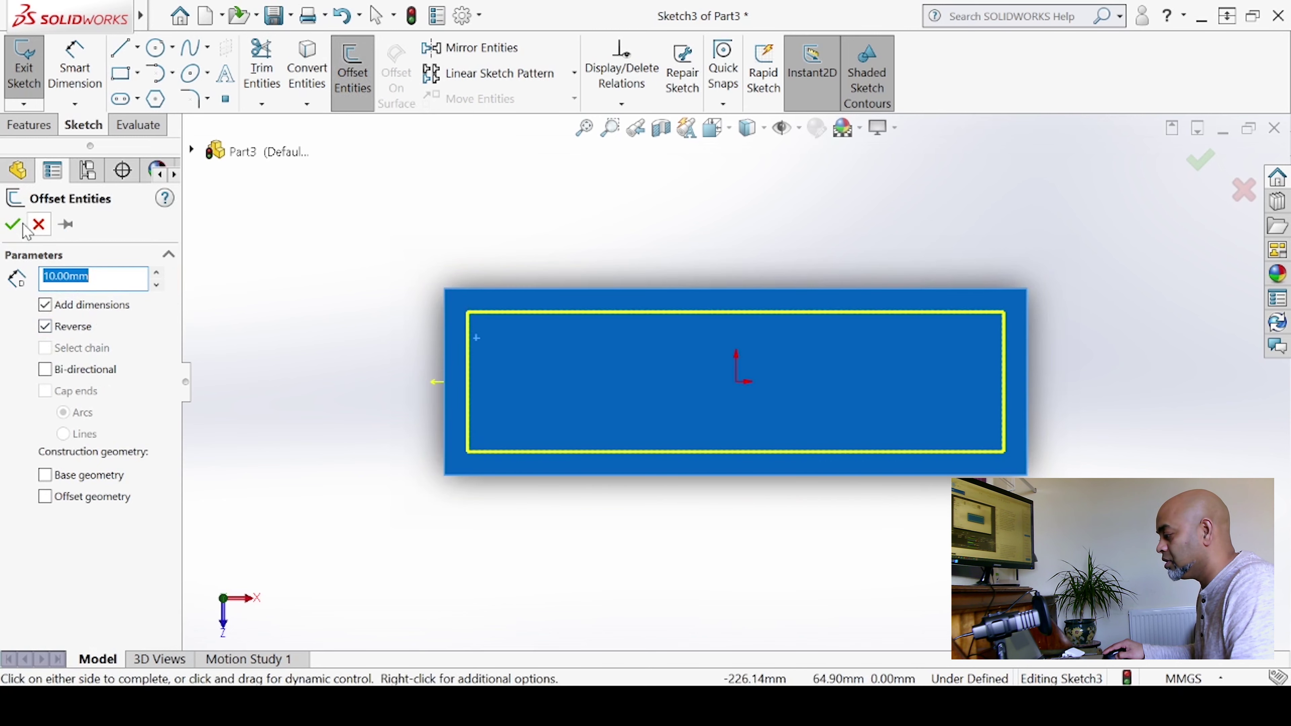
{"action": "left_click", "coordinate": [13, 224]}
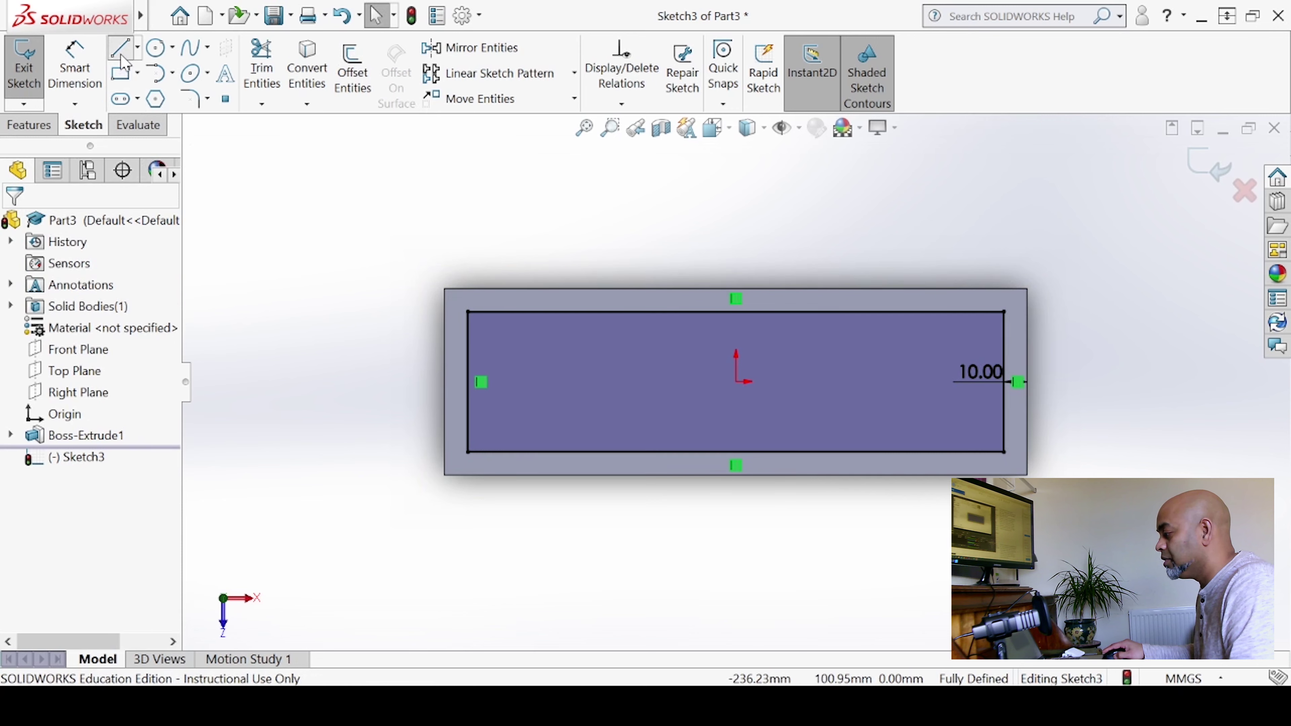
Sketch a vertical line across the full height of the offset rectangle, about 33 mm from its left side.
{"action": "left_click", "coordinate": [121, 48]}
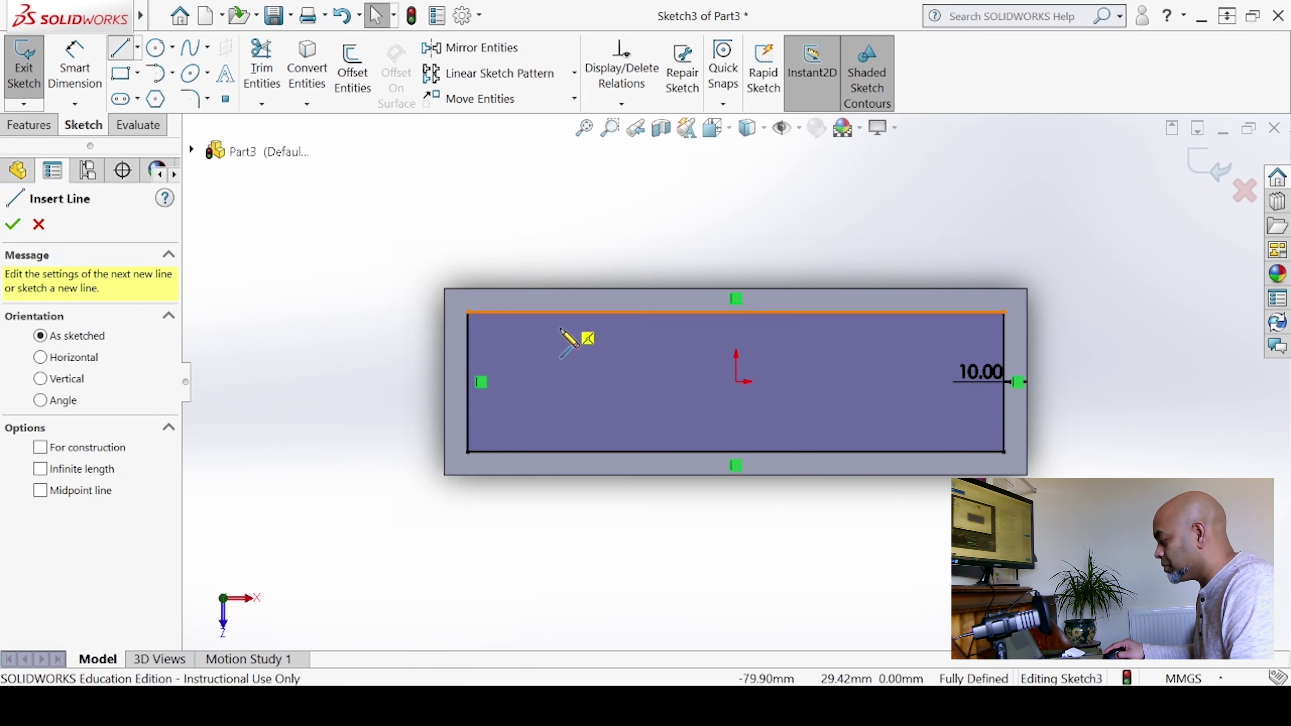
{"action": "left_click", "coordinate": [545, 312]}
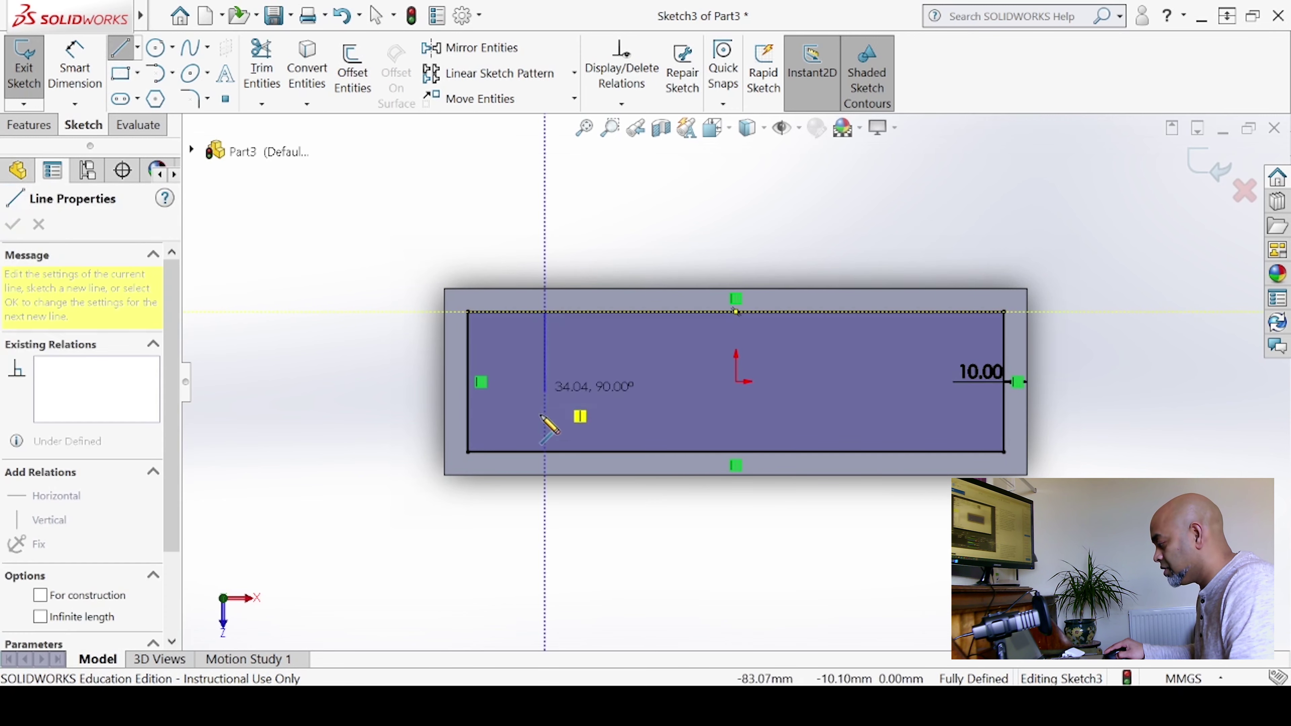
{"action": "left_click", "coordinate": [545, 451]}
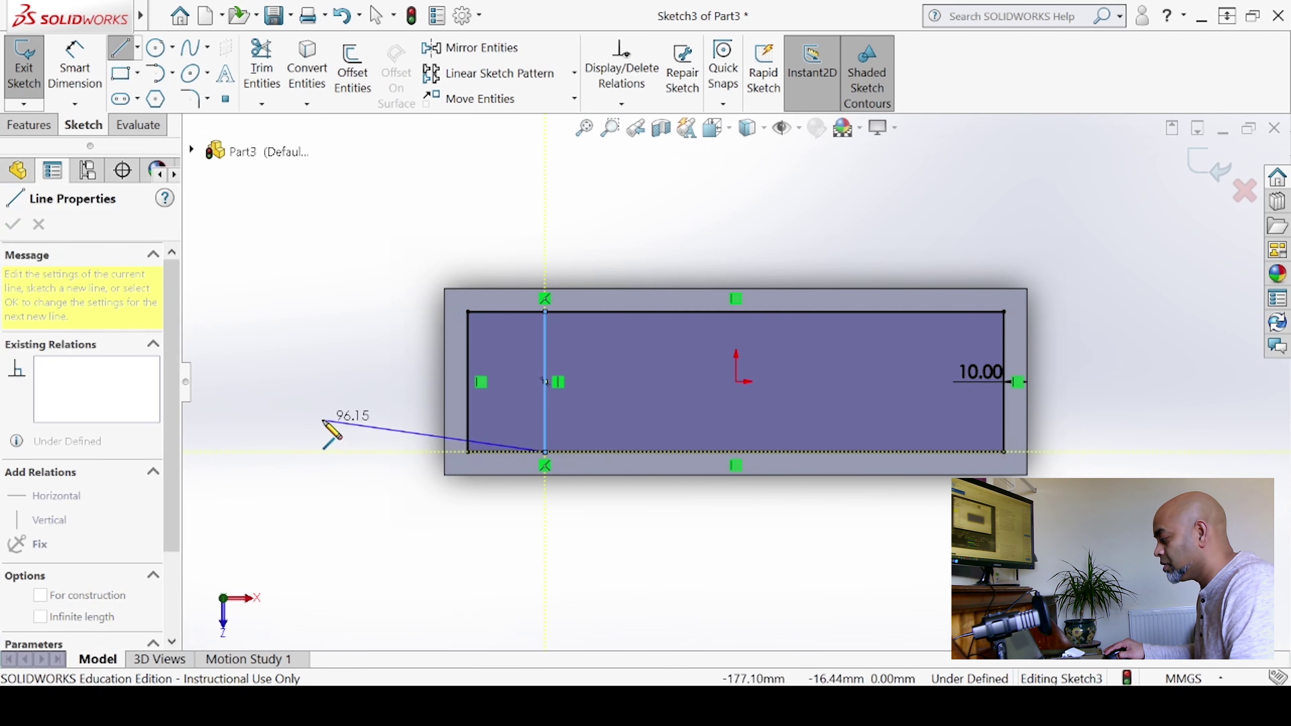
{"action": "key", "text": "Escape"}
Trim the offset rectangle's upper, lower and right lines beyond the vertical line, leaving a small closed rectangle at the left end.
{"action": "left_click", "coordinate": [262, 67]}
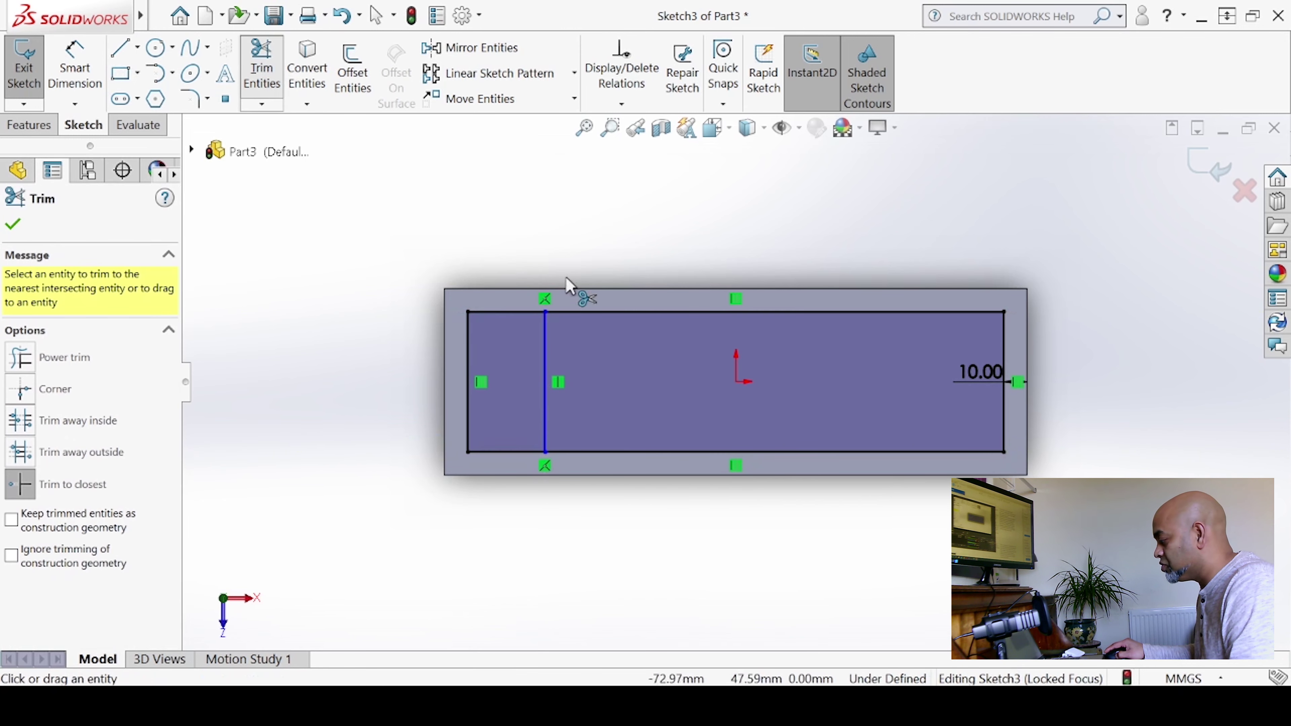
{"action": "left_click", "coordinate": [592, 312]}
{"action": "left_click", "coordinate": [618, 451]}
{"action": "left_click", "coordinate": [1005, 421]}
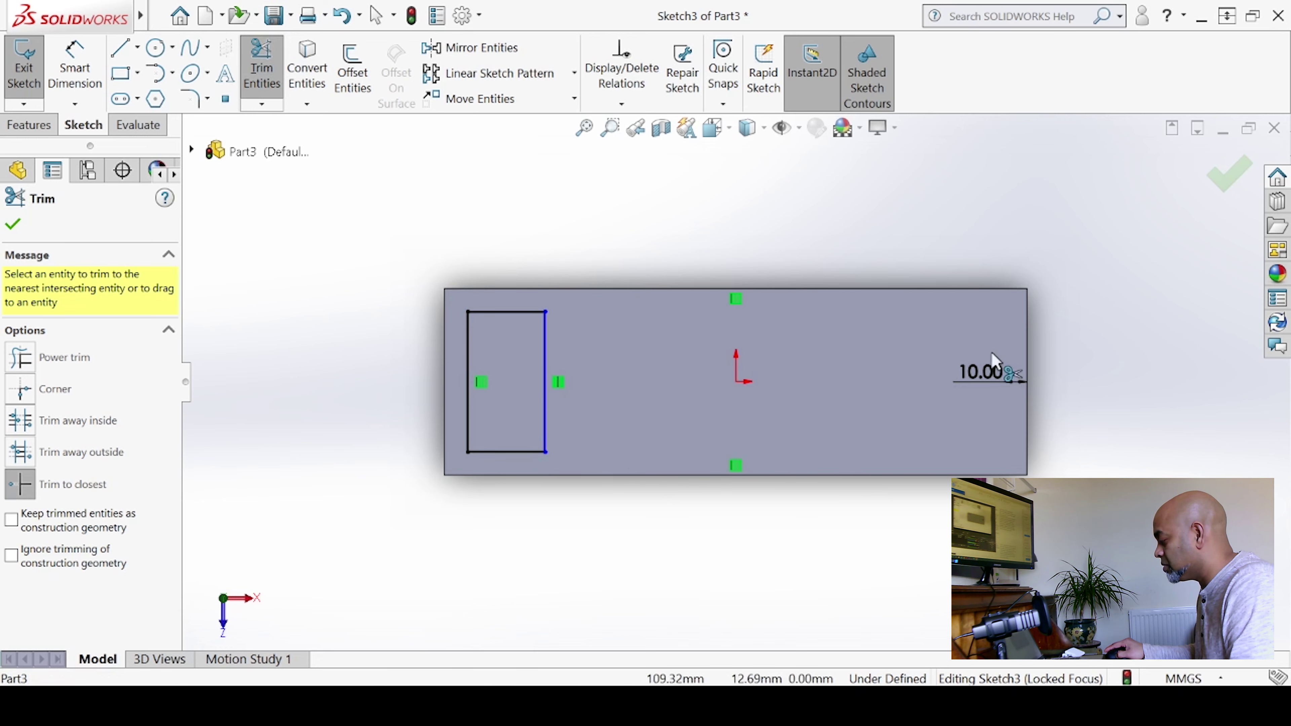
{"action": "left_click", "coordinate": [13, 224]}
Dimension the small rectangle's width to 30 mm and exit the sketch.
{"action": "left_click", "coordinate": [75, 68]}
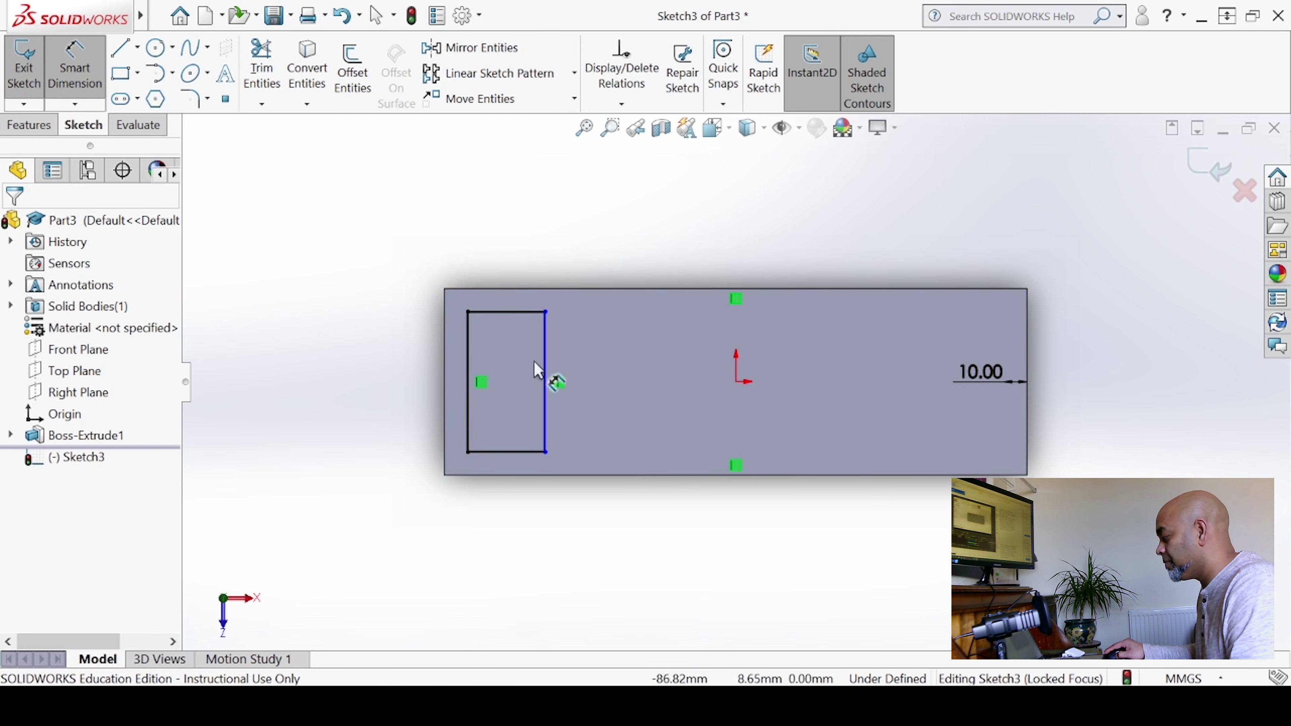
{"action": "left_click", "coordinate": [507, 279]}
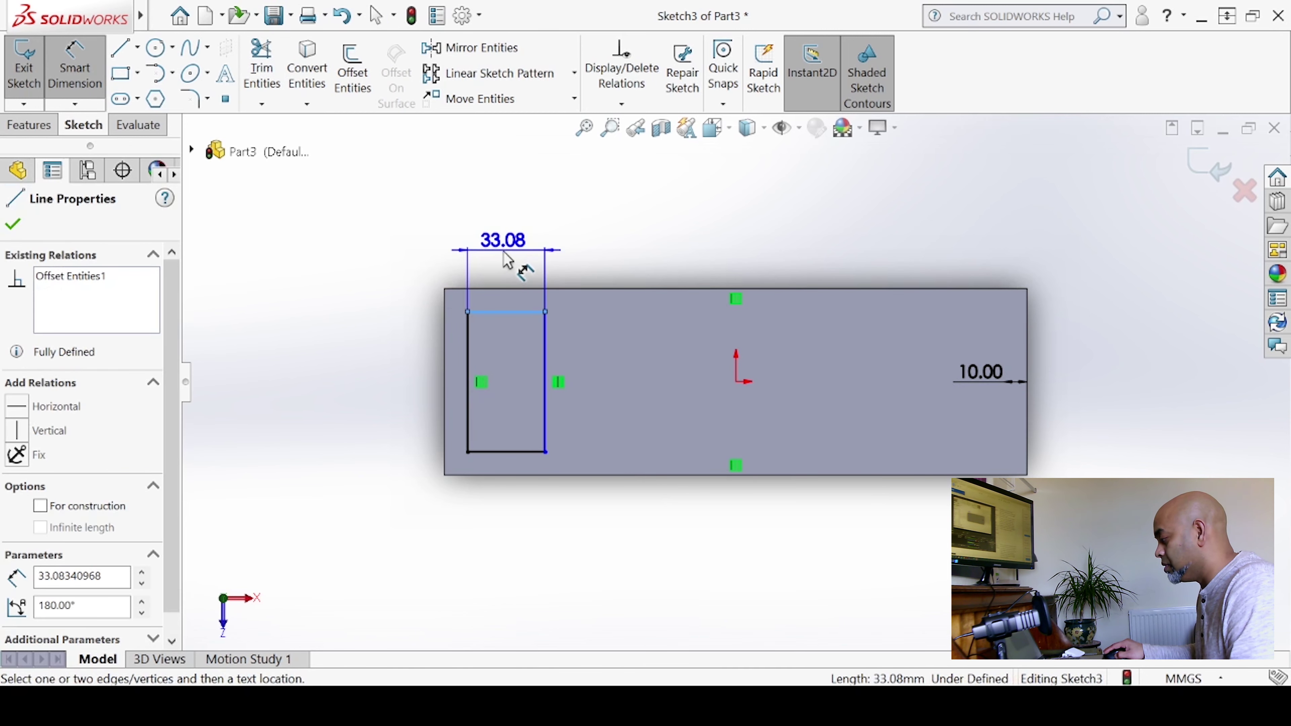
{"action": "left_click", "coordinate": [526, 259]}
{"action": "type", "text": "30"}
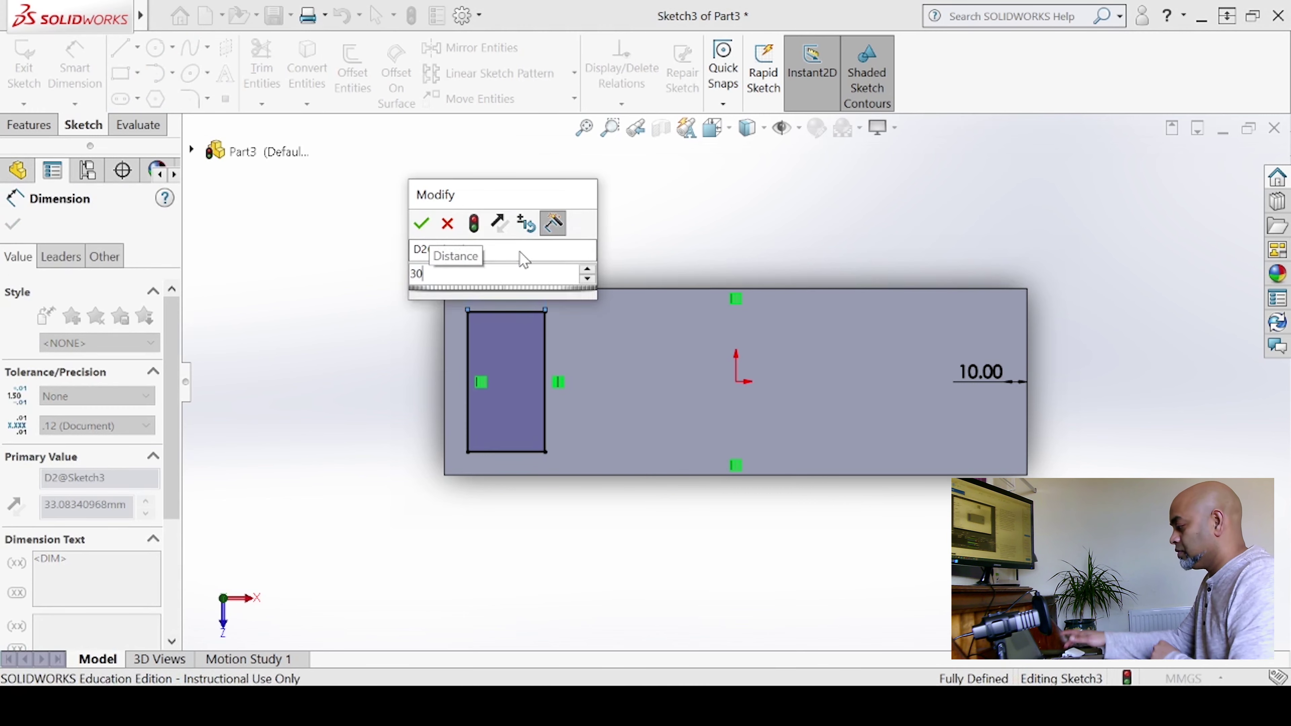
{"action": "key", "text": "Return"}
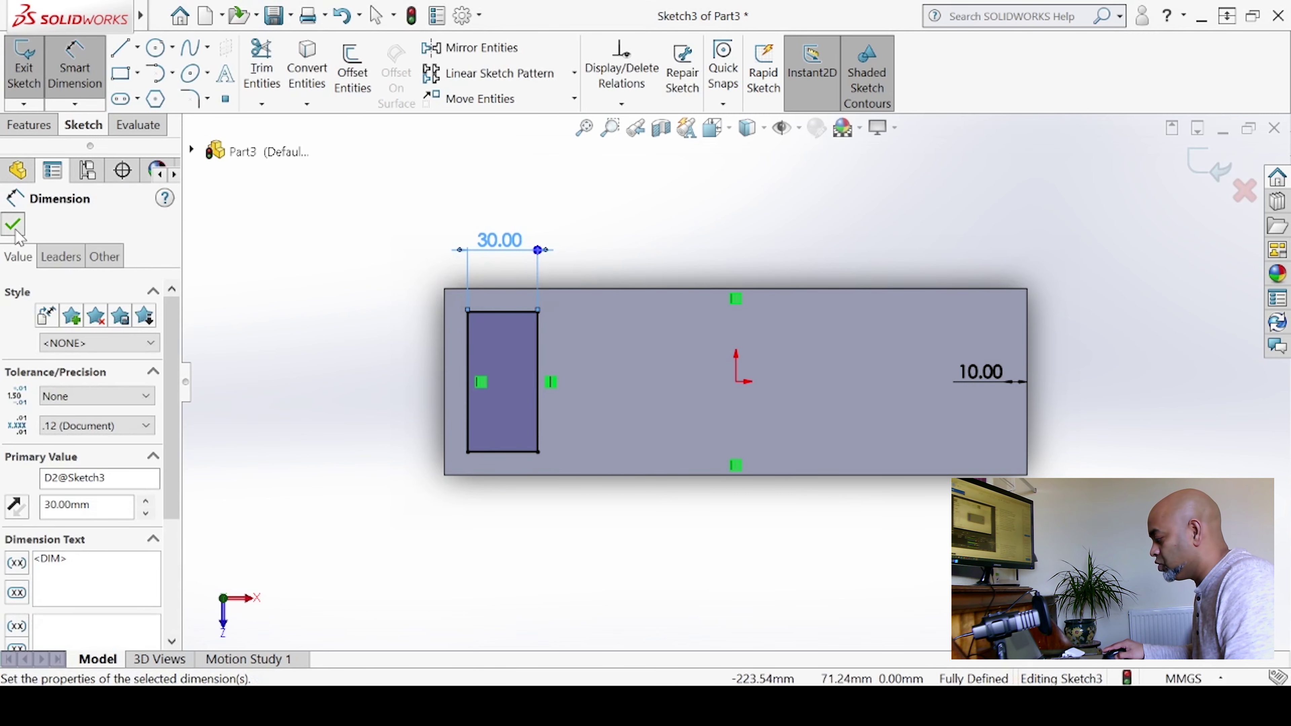
{"action": "left_click", "coordinate": [14, 228]}
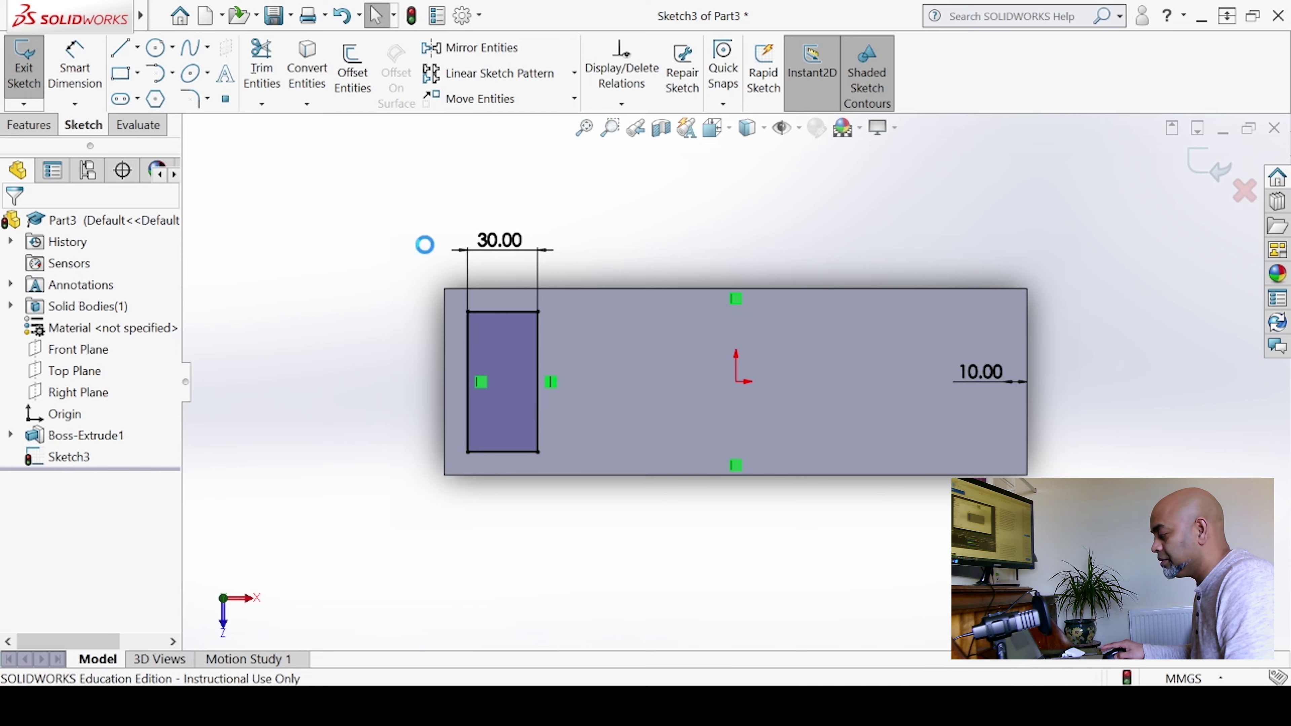
{"action": "left_click", "coordinate": [4, 81]}
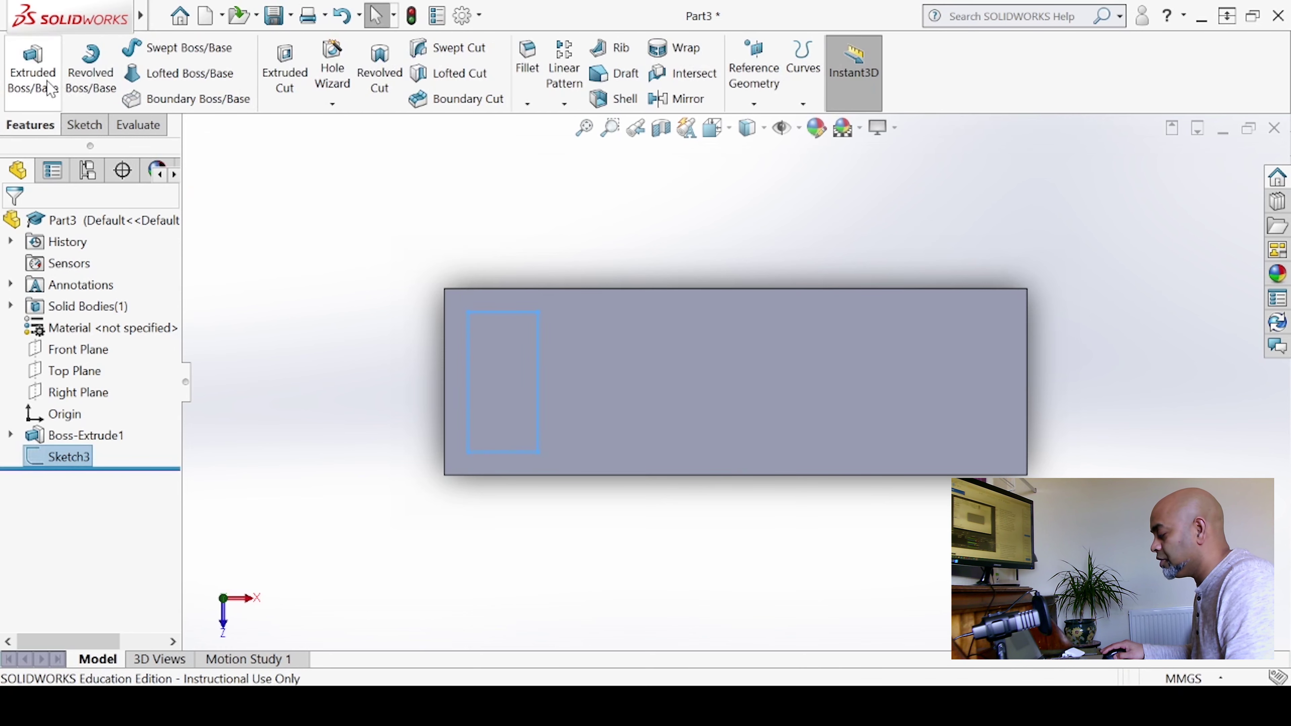
Cut the small rectangle sketch down through the block with an Extruded Cut using the Up To Next end condition.
{"action": "middle_click_drag", "start_coordinate": [322, 435], "coordinate": [291, 177]}
{"action": "scroll", "coordinate": [708, 209], "scroll_direction": "up", "scroll_amount": 1}
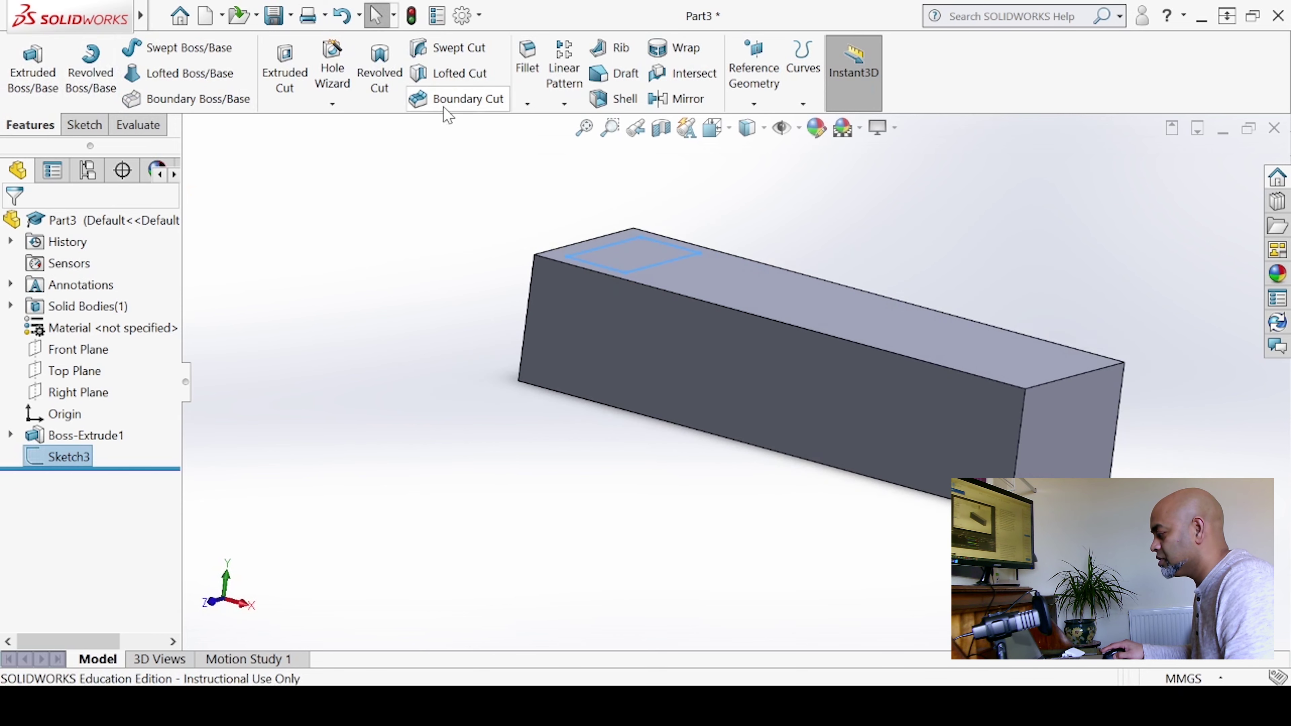
{"action": "left_click", "coordinate": [284, 71]}
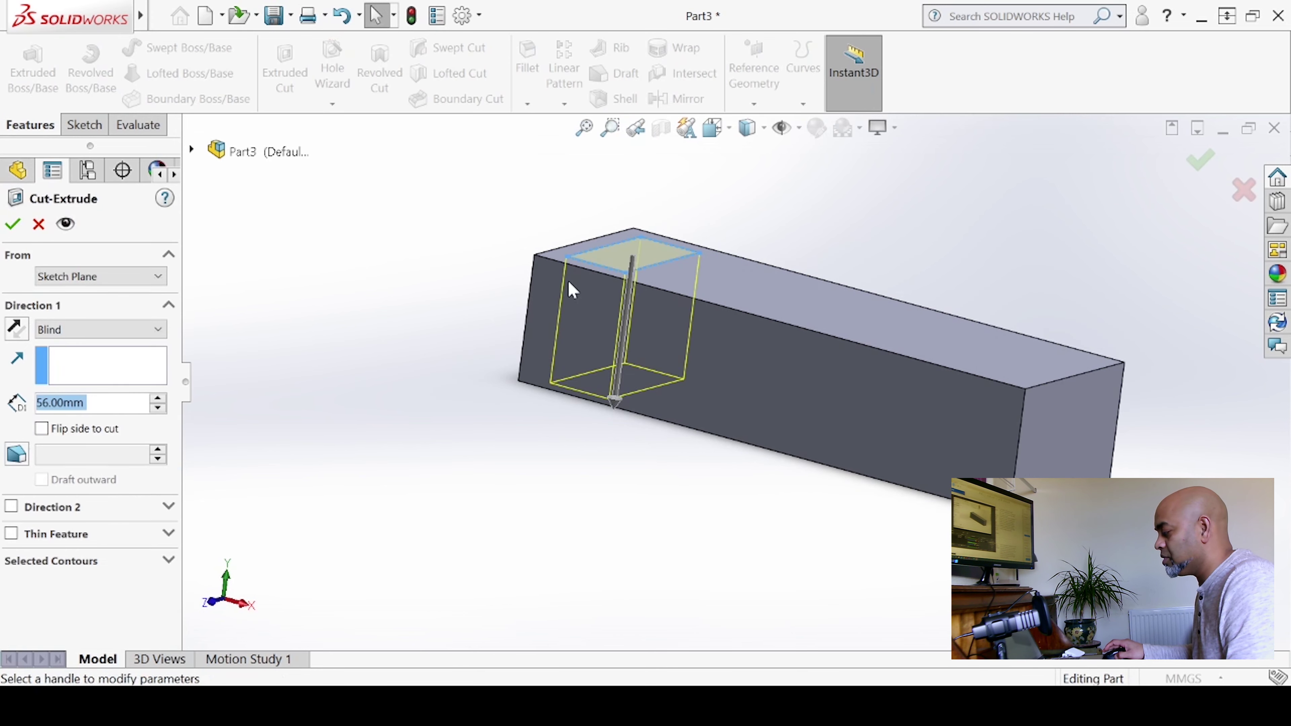
{"action": "left_click", "coordinate": [114, 328]}
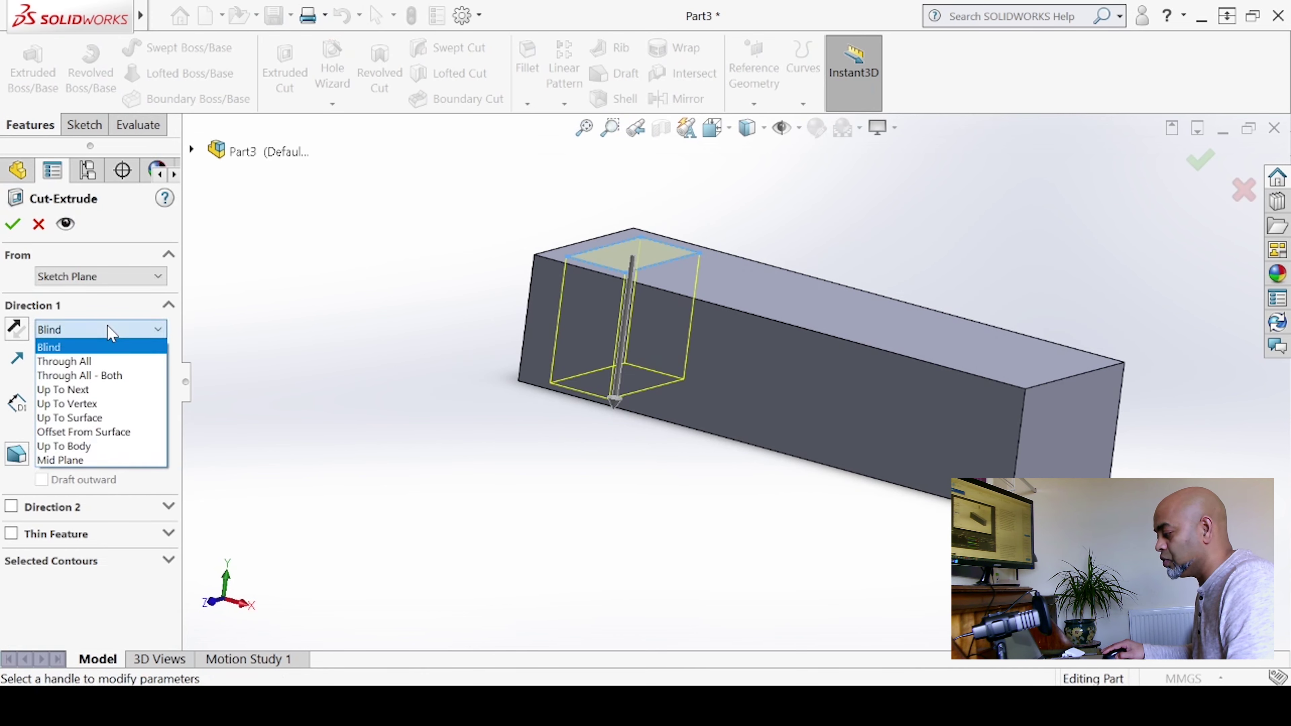
{"action": "left_click", "coordinate": [149, 389]}
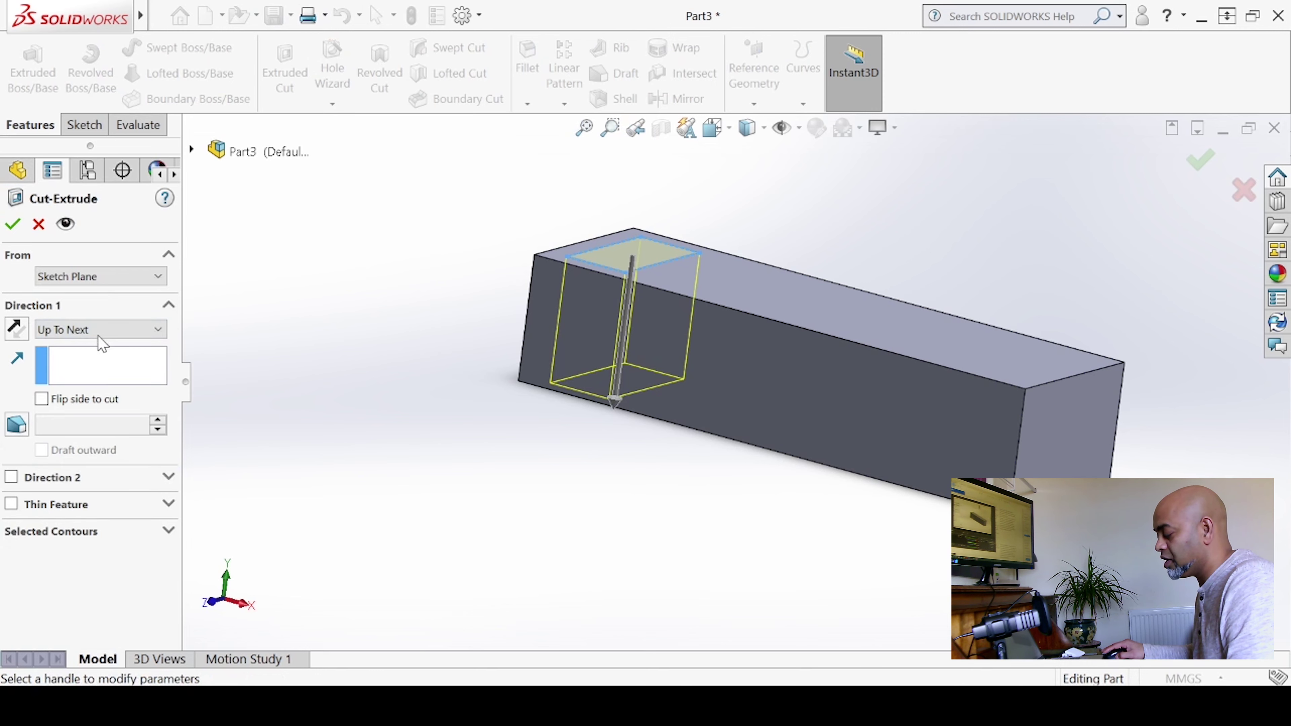
{"action": "mouse_move", "coordinate": [568, 453]}
{"action": "middle_mouse_down"}
{"action": "mouse_move", "coordinate": [585, 435]}
{"action": "mouse_move", "coordinate": [579, 414]}
{"action": "mouse_move", "coordinate": [564, 438]}
{"action": "middle_mouse_up"}
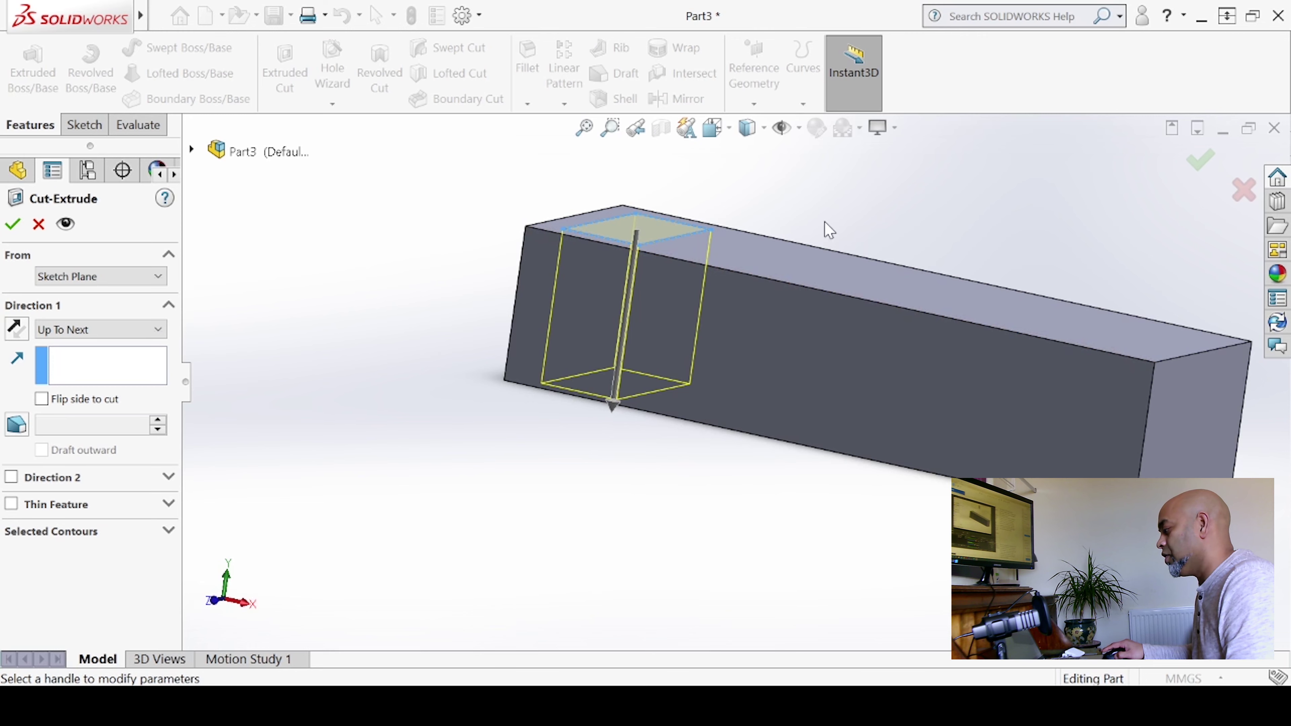
{"action": "scroll", "coordinate": [852, 185], "scroll_direction": "down", "scroll_amount": 1}
{"action": "scroll", "coordinate": [763, 247], "scroll_direction": "up", "scroll_amount": 2}
{"action": "middle_click_drag", "start_coordinate": [761, 248], "coordinate": [758, 291]}
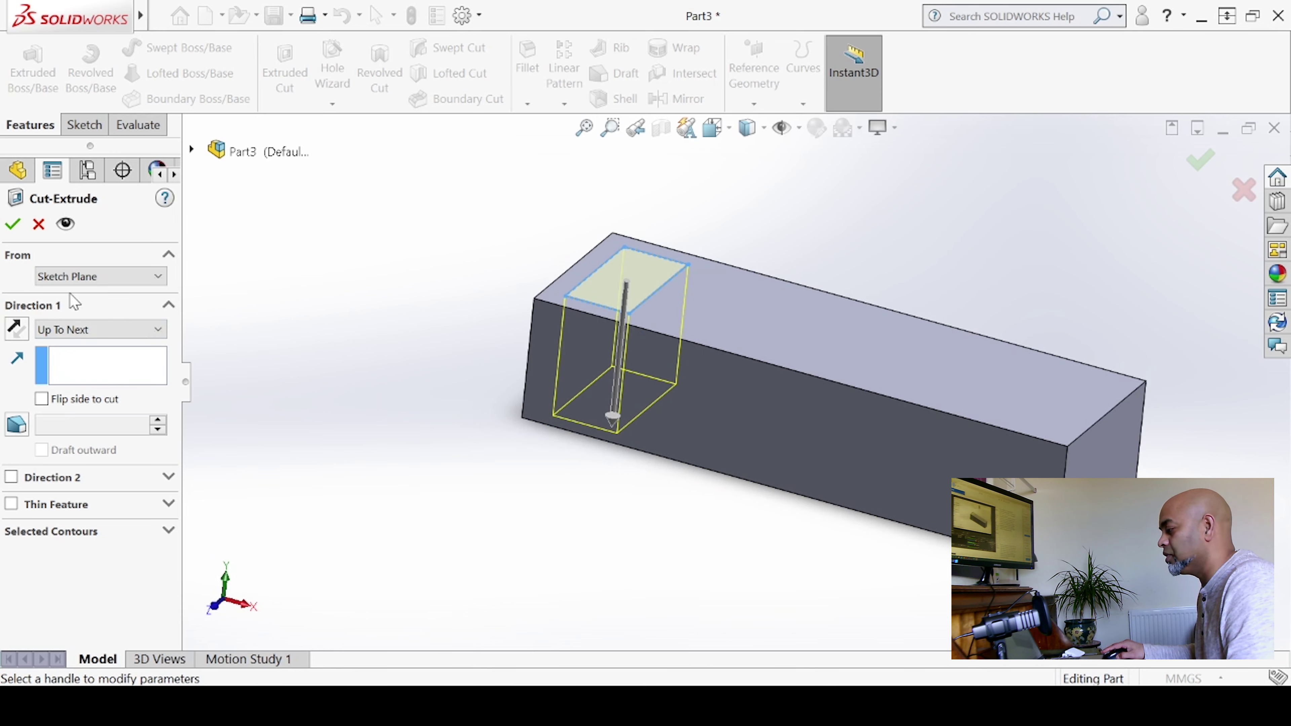
{"action": "left_click", "coordinate": [13, 224]}
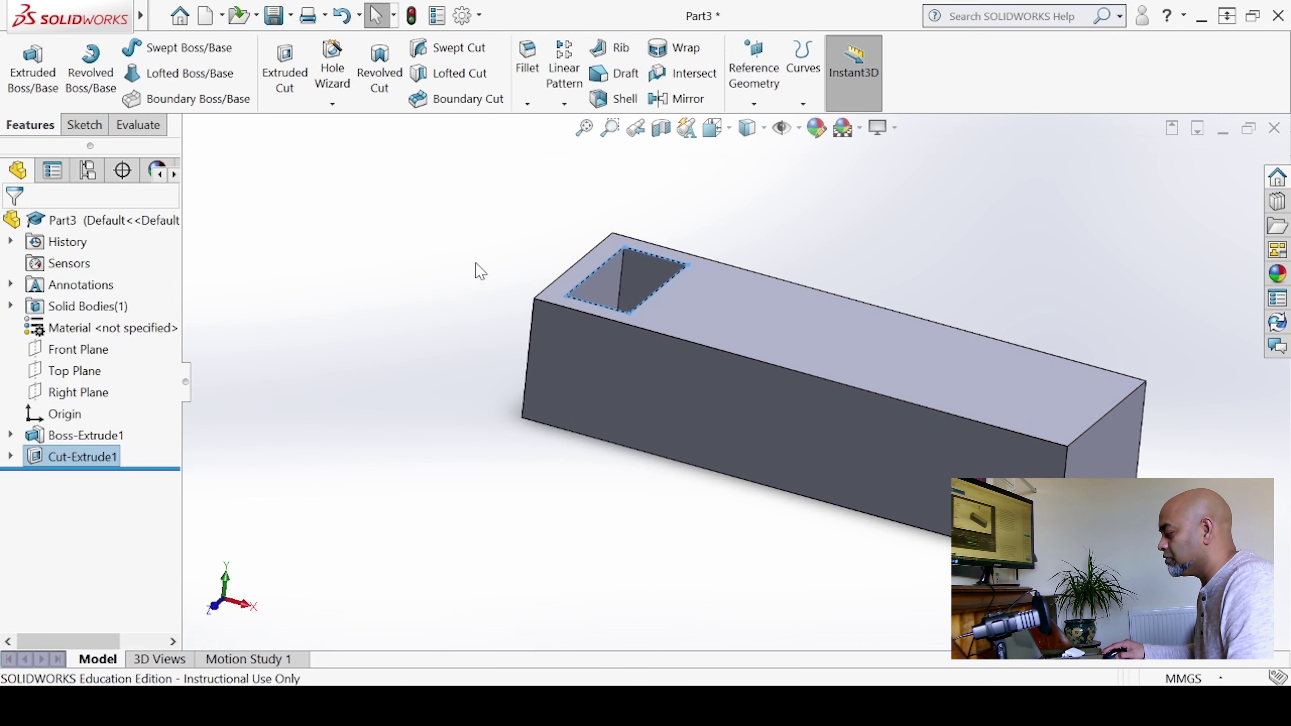
Switch the search to commands, search for "mirror" and start the Mirror feature.
{"action": "middle_click_drag", "start_coordinate": [821, 266], "coordinate": [794, 317]}
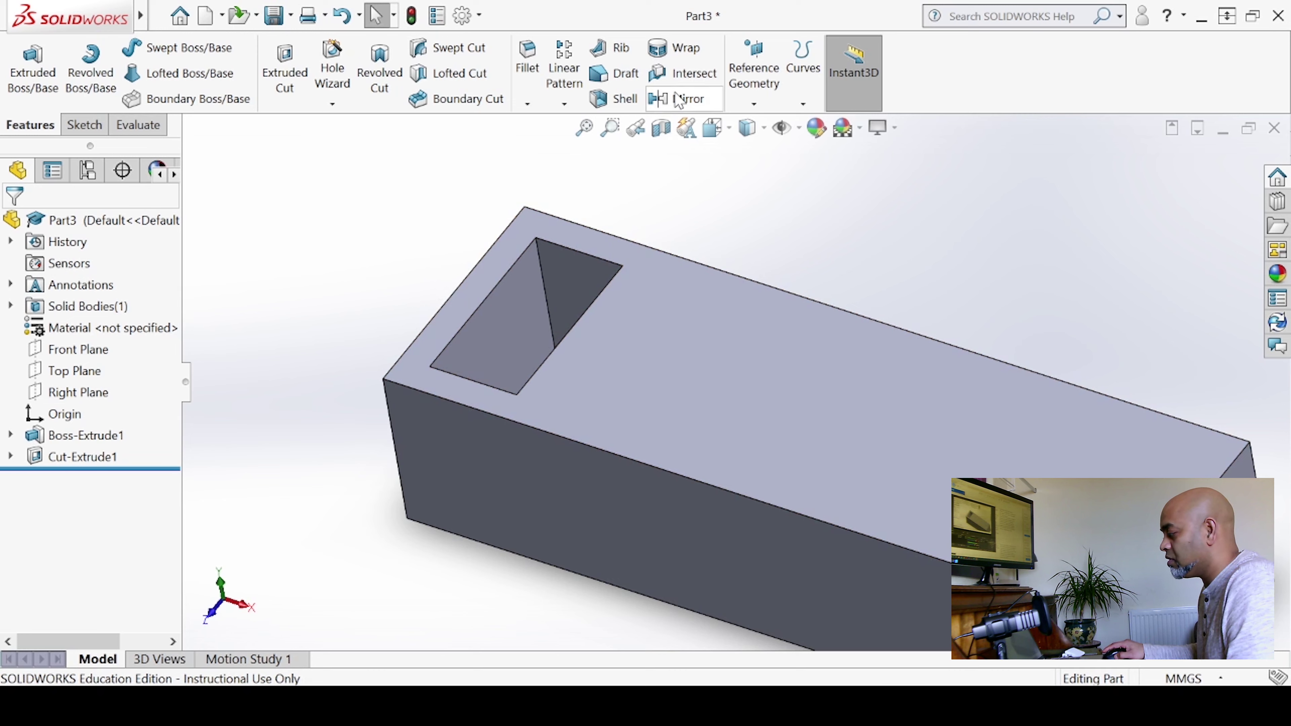
{"action": "left_click", "coordinate": [564, 104]}
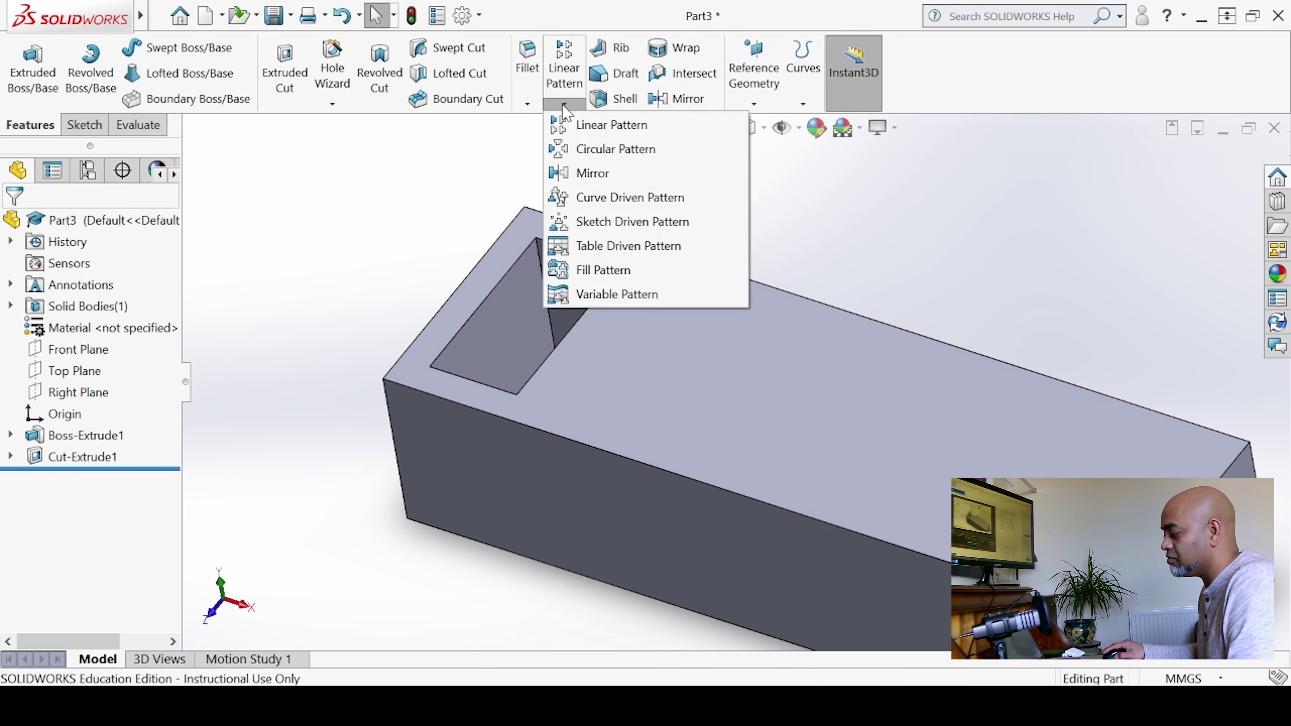
{"action": "left_click", "coordinate": [366, 187]}
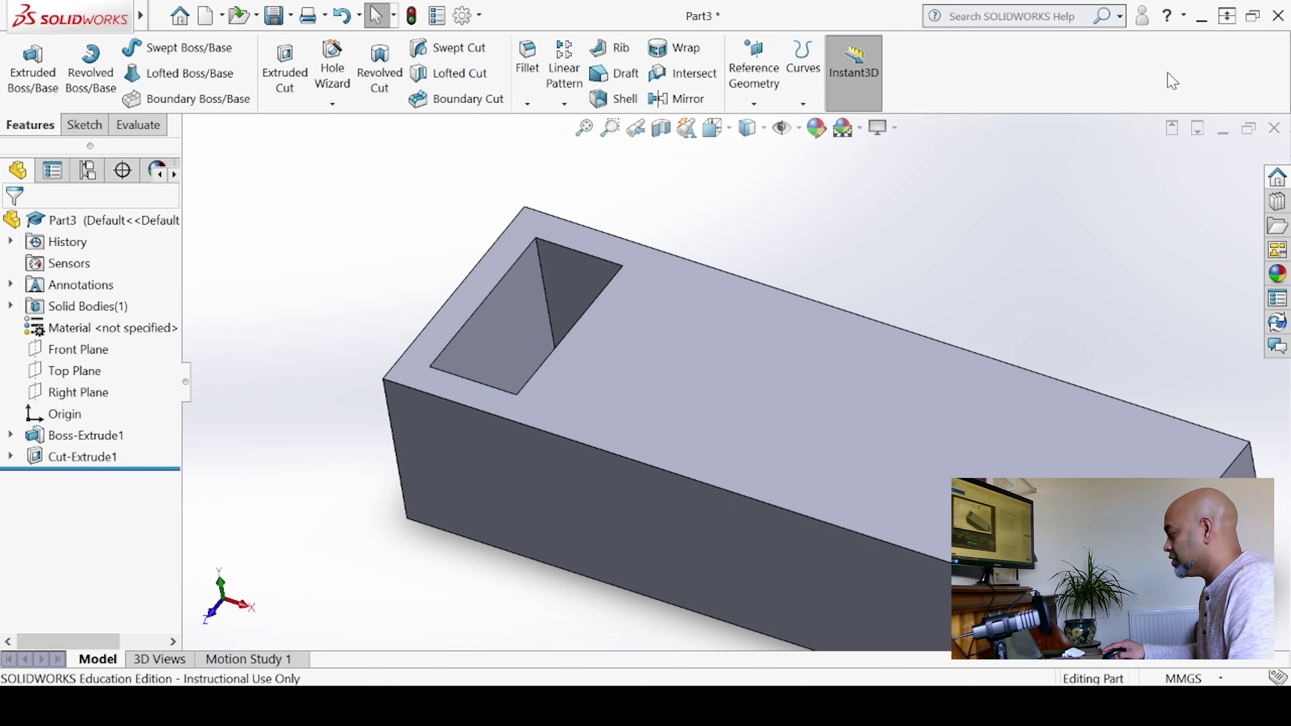
{"action": "left_click", "coordinate": [1120, 17]}
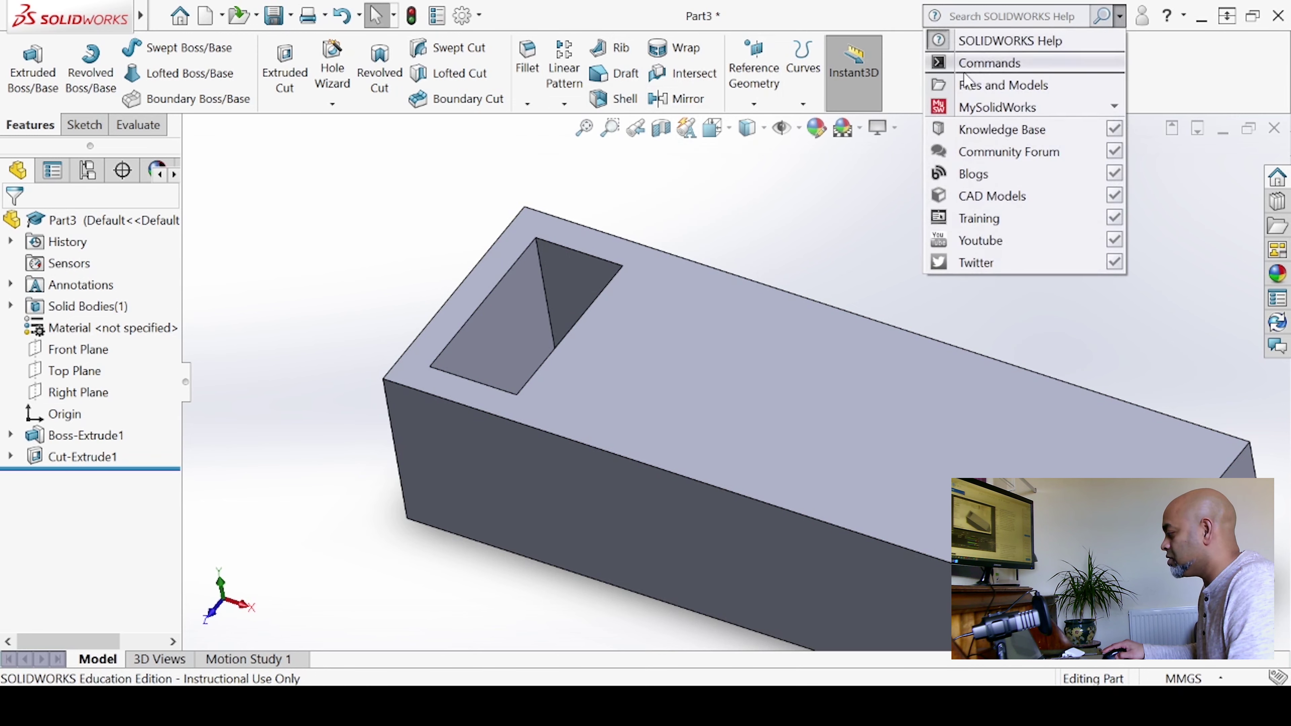
{"action": "left_click", "coordinate": [971, 65]}
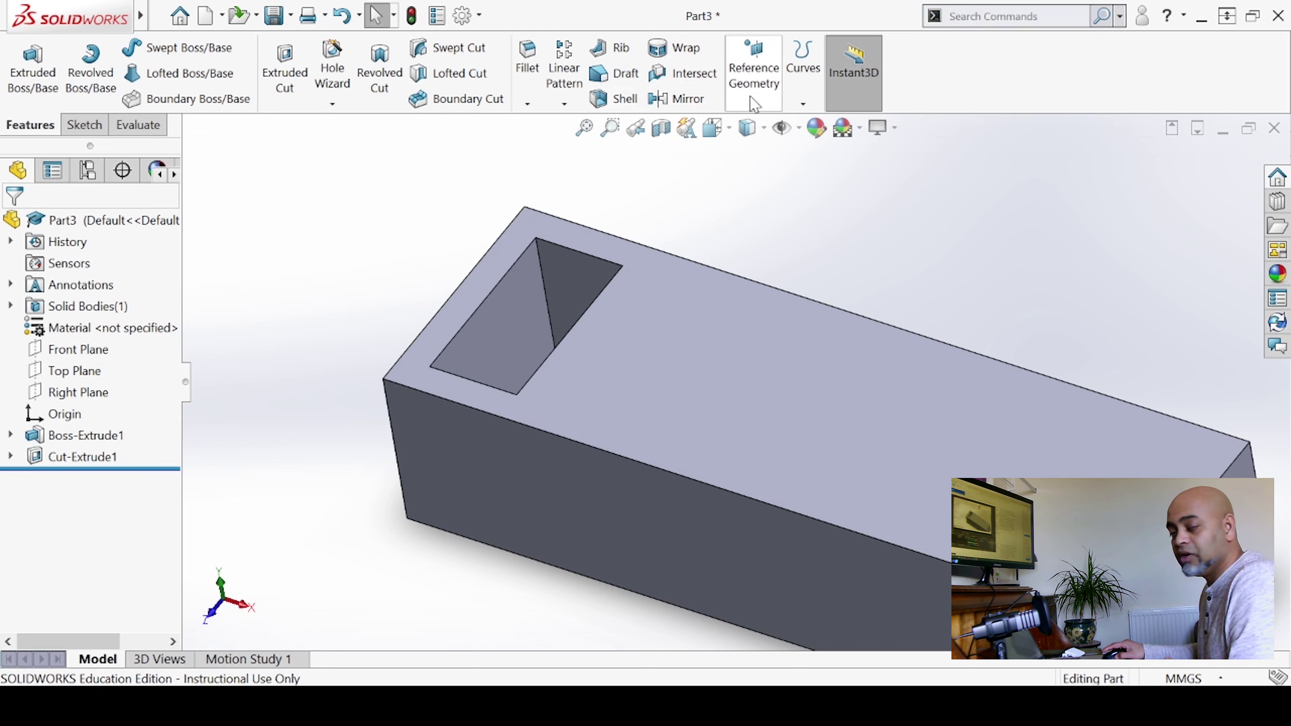
{"action": "left_click", "coordinate": [991, 16]}
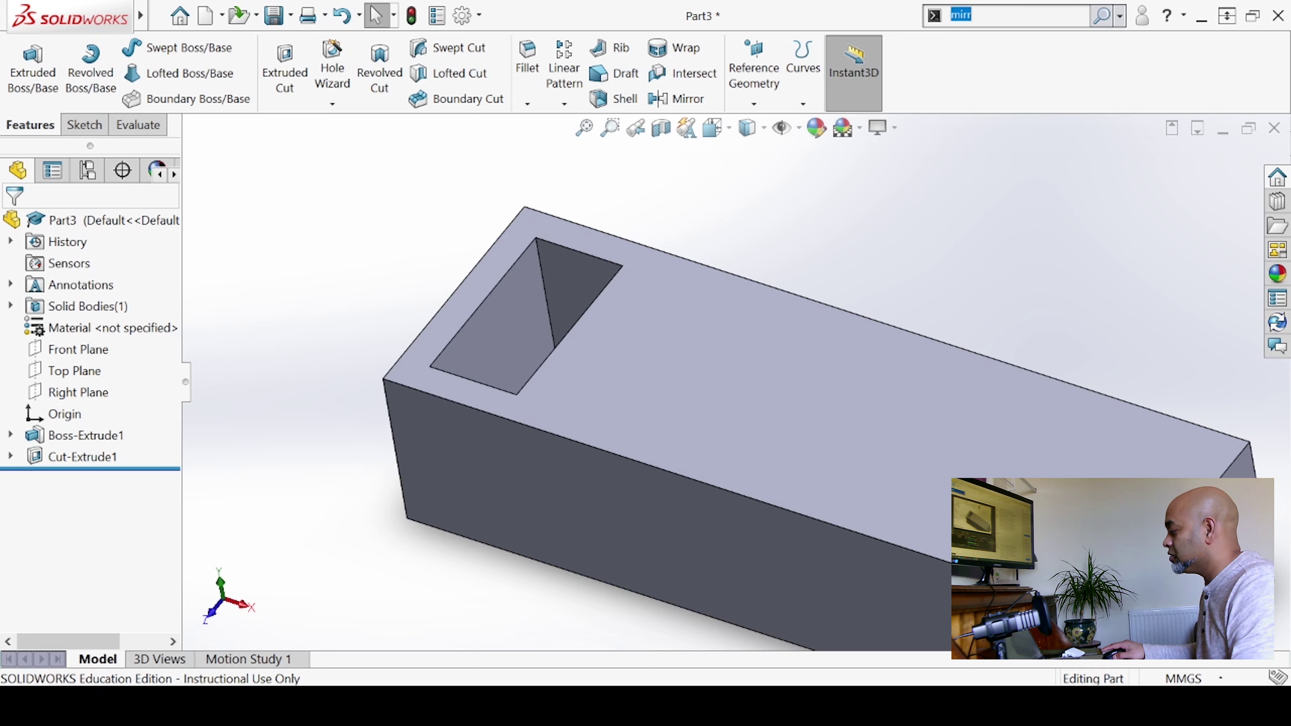
{"action": "type", "text": "or"}
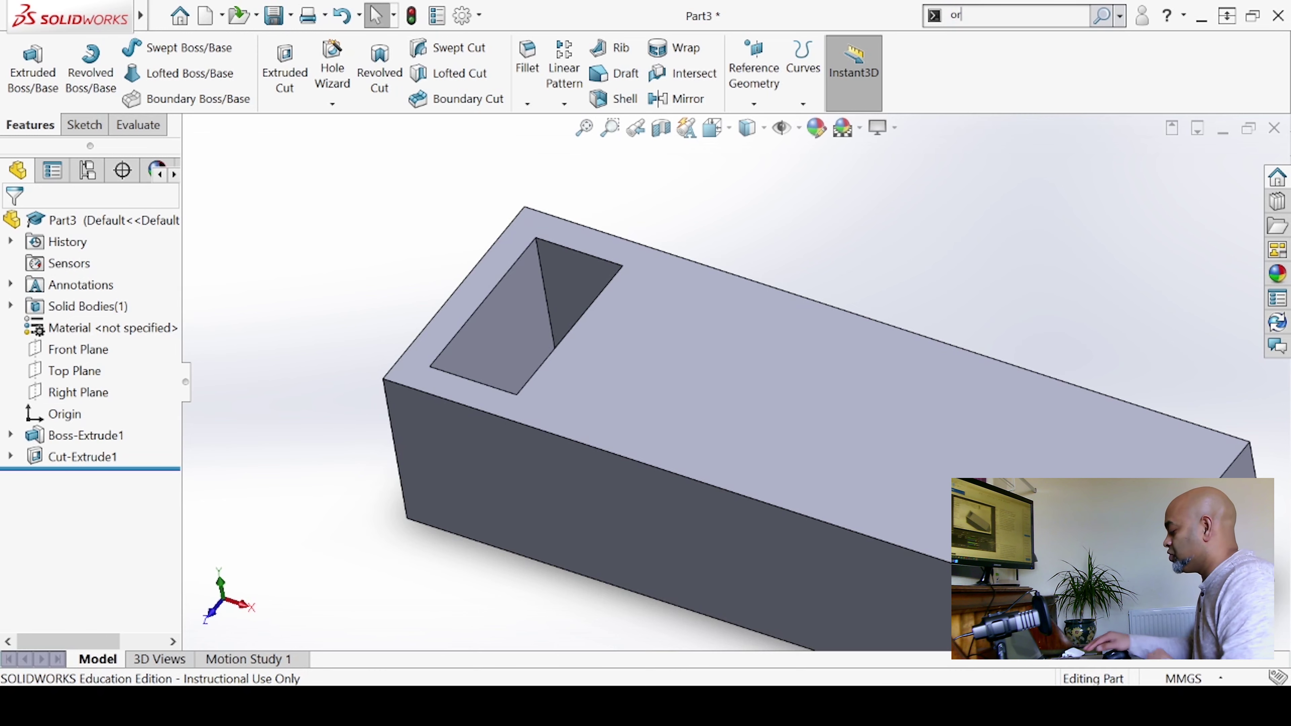
{"action": "key", "text": "BackSpace"}
{"action": "key", "text": "BackSpace"}
{"action": "type", "text": "mirror"}
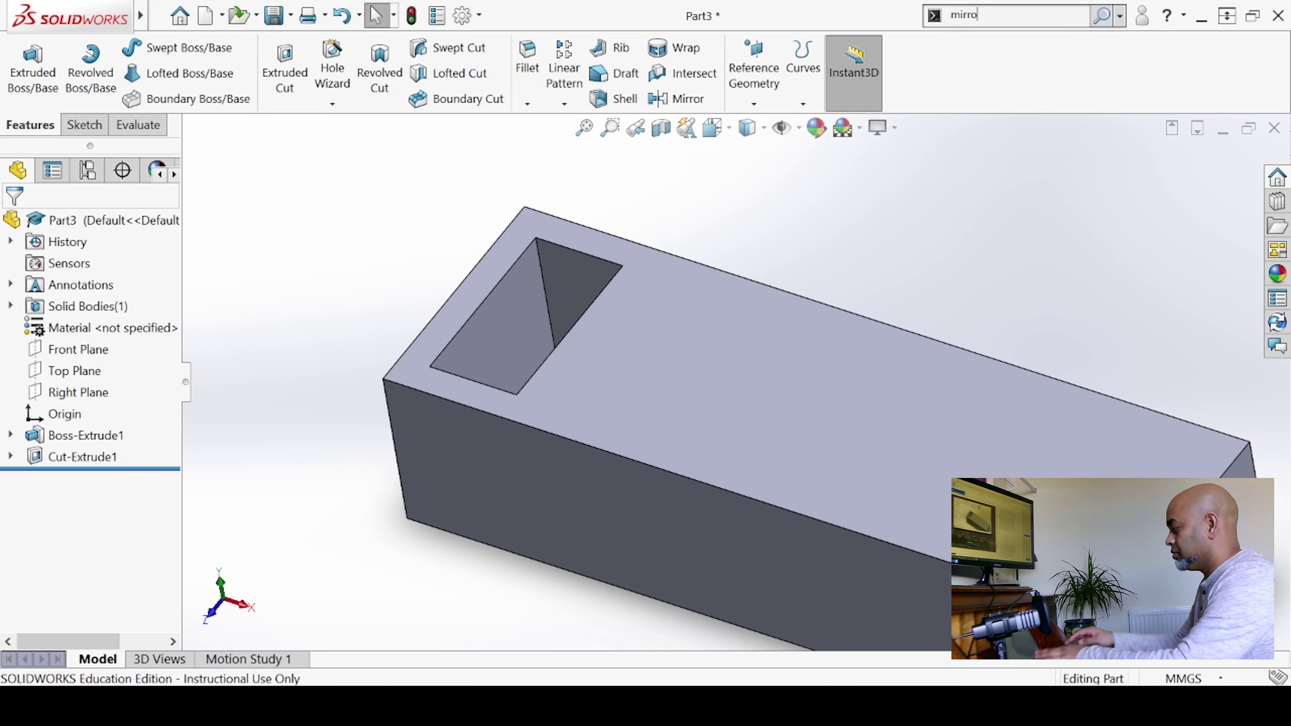
{"action": "left_click", "coordinate": [973, 42]}
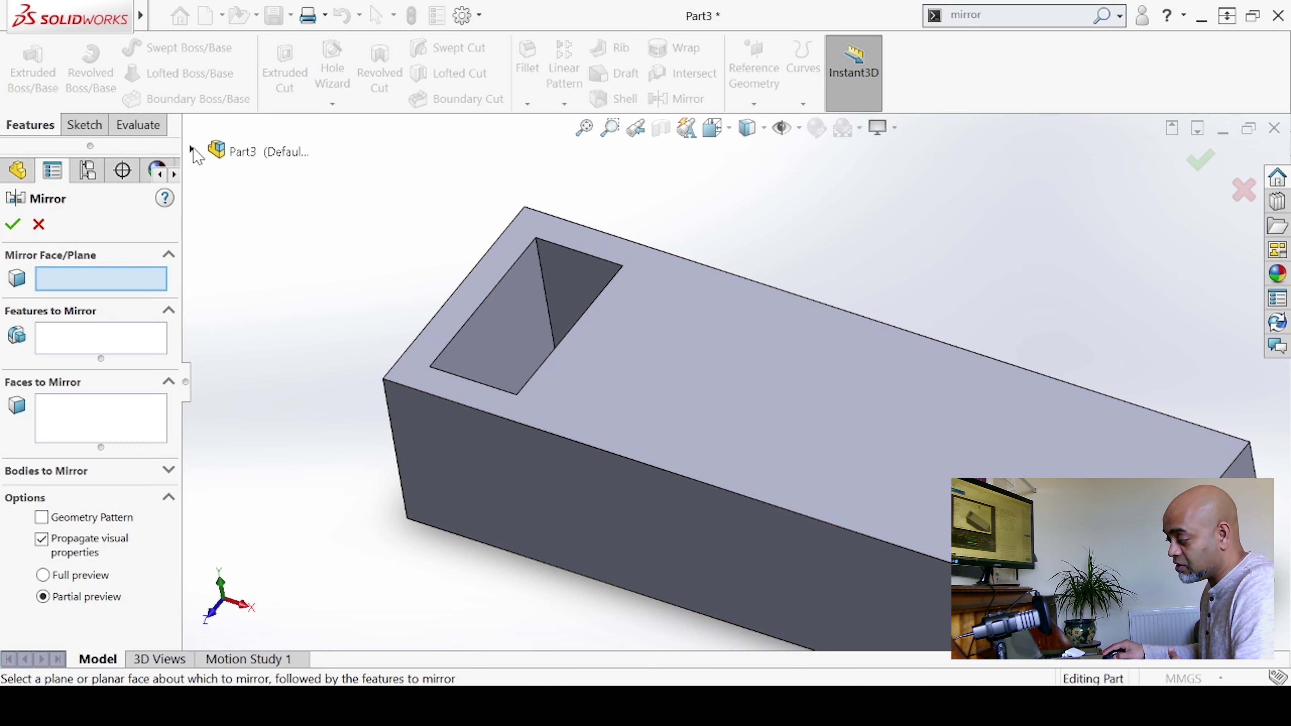
Mirror the rectangular pocket cut about the Right Plane to the opposite end of the block.
{"action": "left_click", "coordinate": [192, 150]}
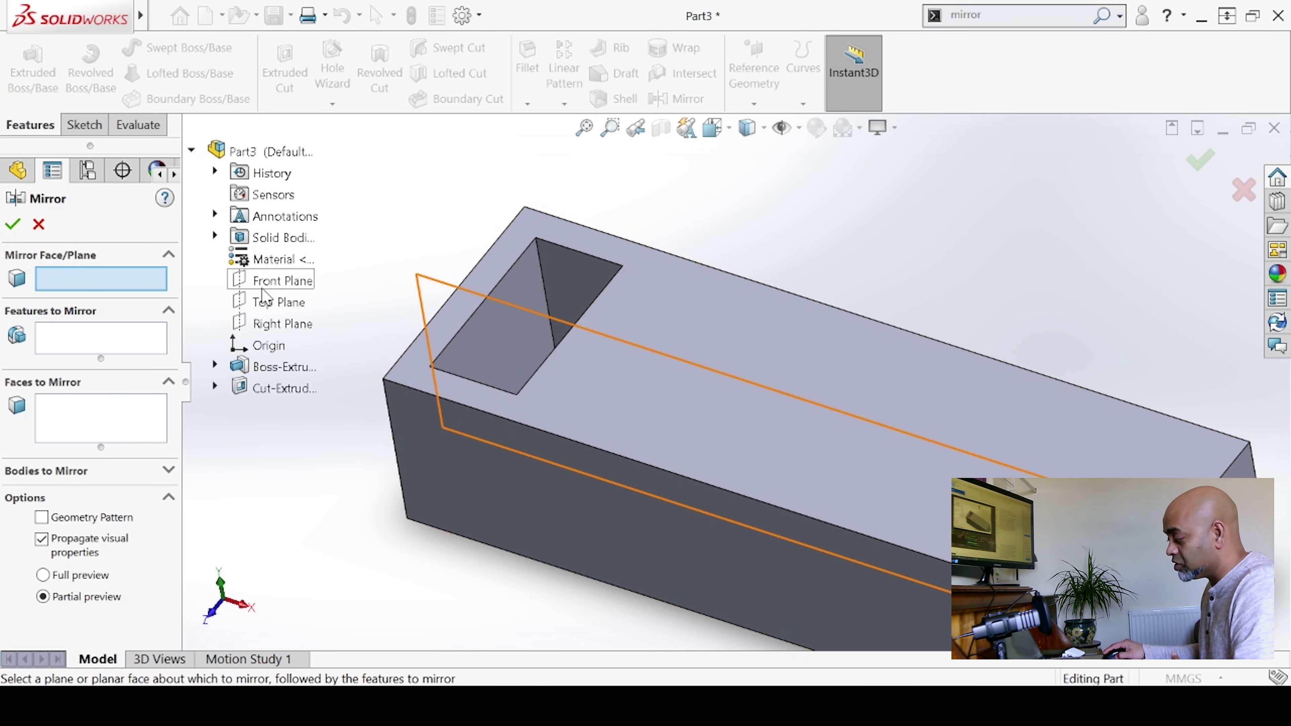
{"action": "left_click", "coordinate": [193, 150]}
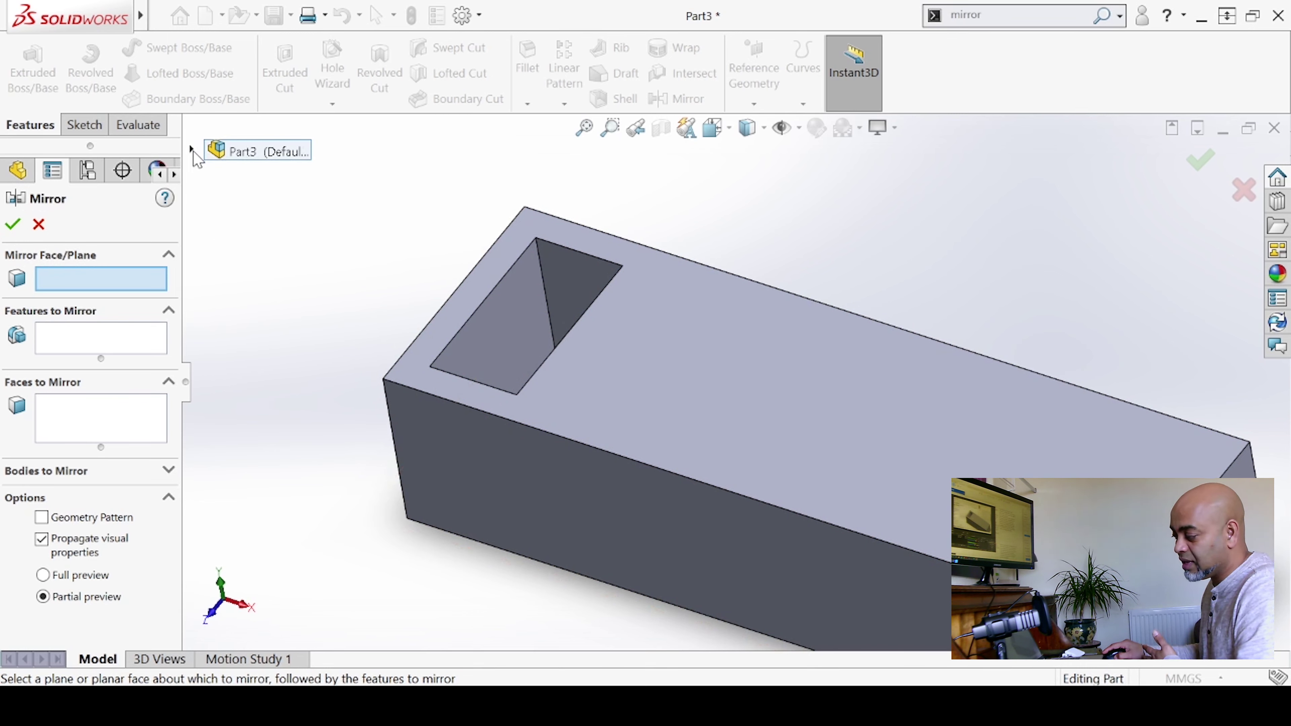
{"action": "left_click", "coordinate": [194, 151]}
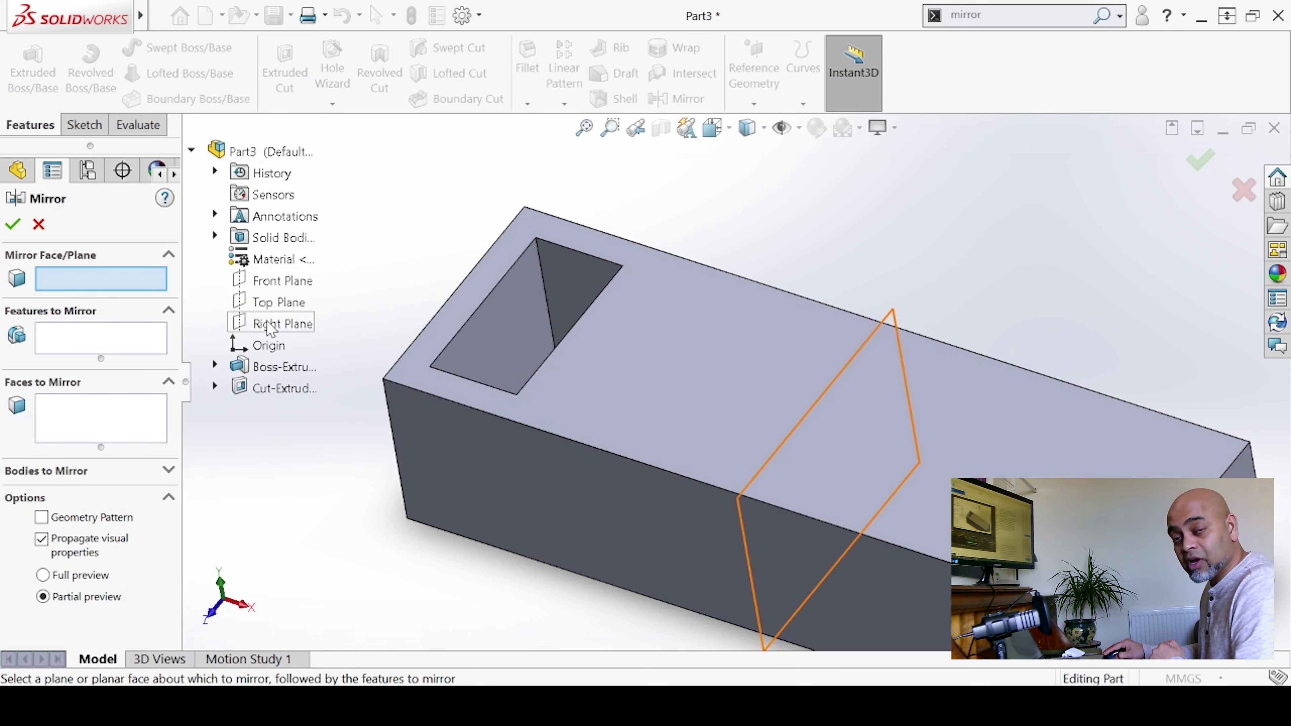
{"action": "left_click", "coordinate": [271, 326]}
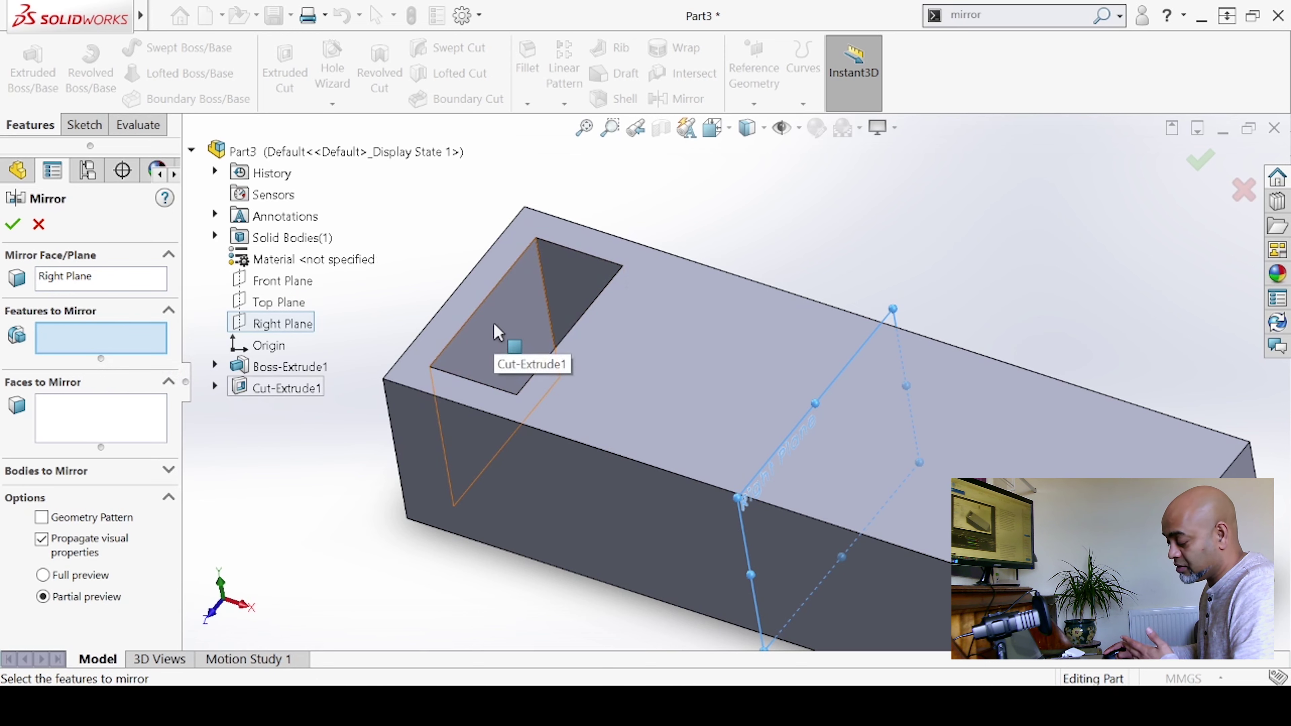
{"action": "left_click", "coordinate": [287, 389]}
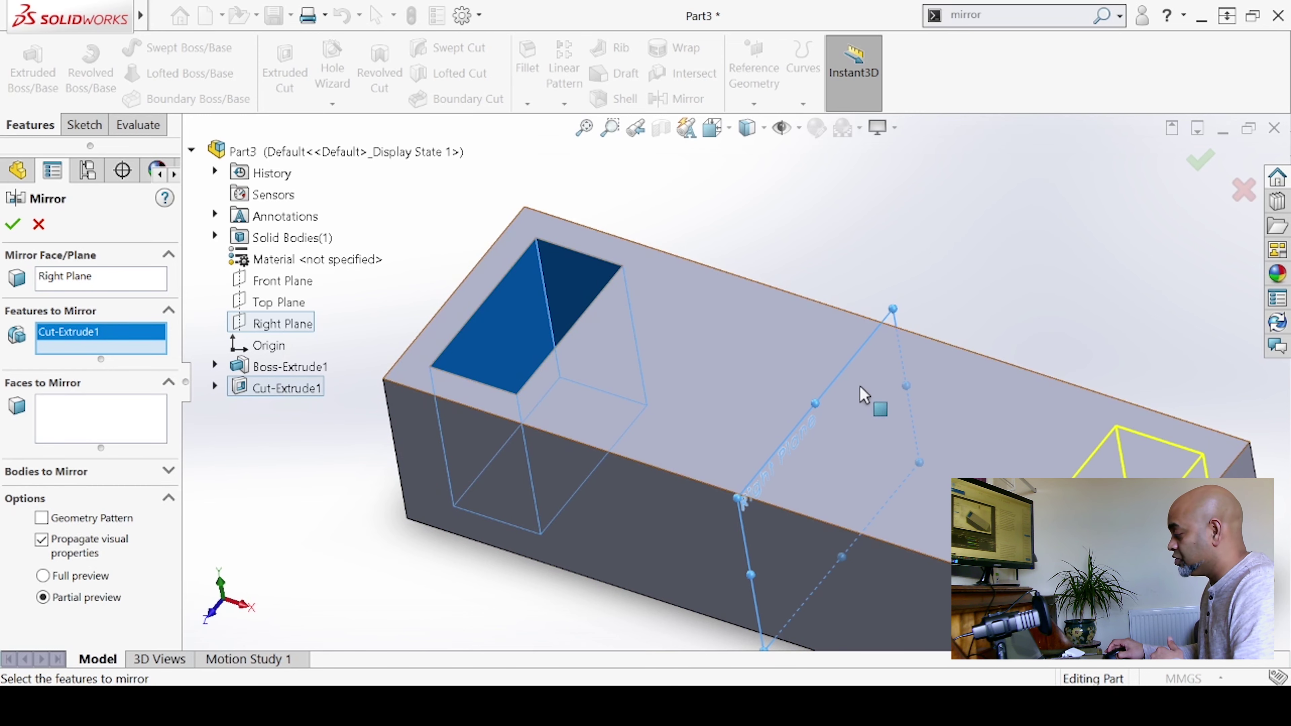
{"action": "scroll", "coordinate": [864, 395], "scroll_direction": "up", "scroll_amount": 5}
{"action": "scroll", "coordinate": [907, 398], "scroll_direction": "down", "scroll_amount": 3}
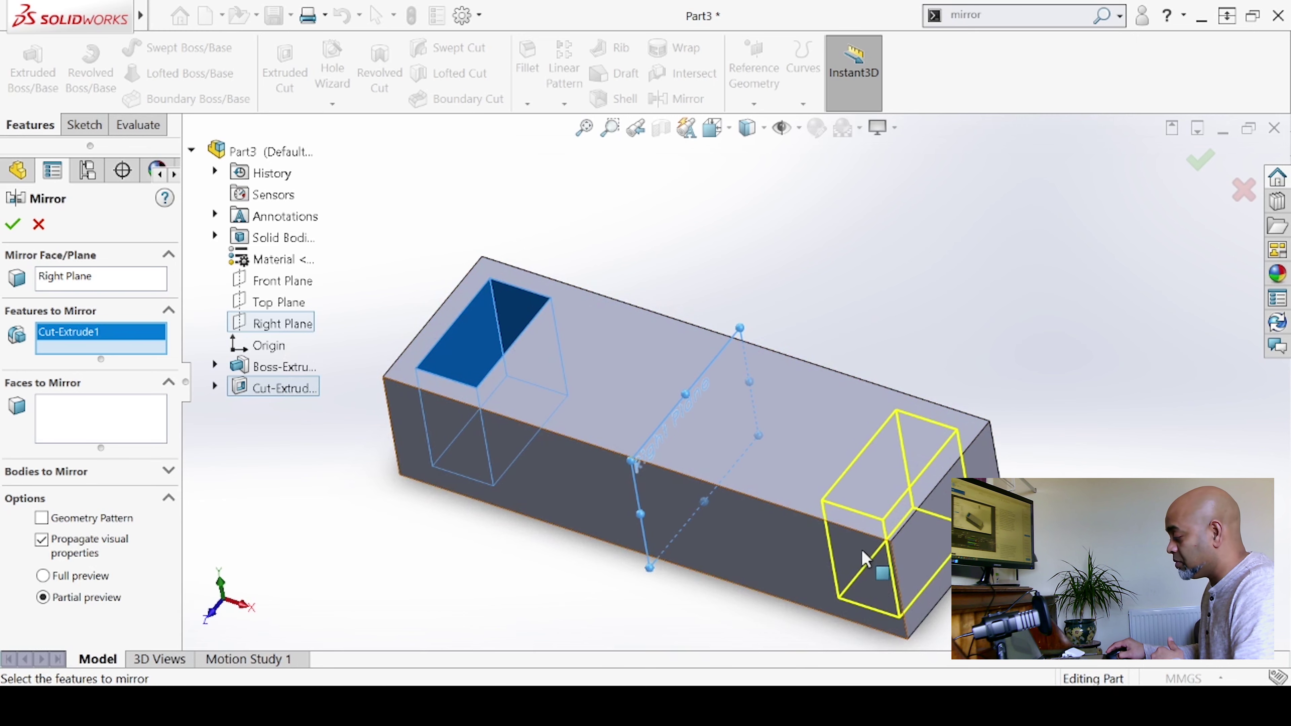
{"action": "scroll", "coordinate": [866, 558], "scroll_direction": "down", "scroll_amount": 2}
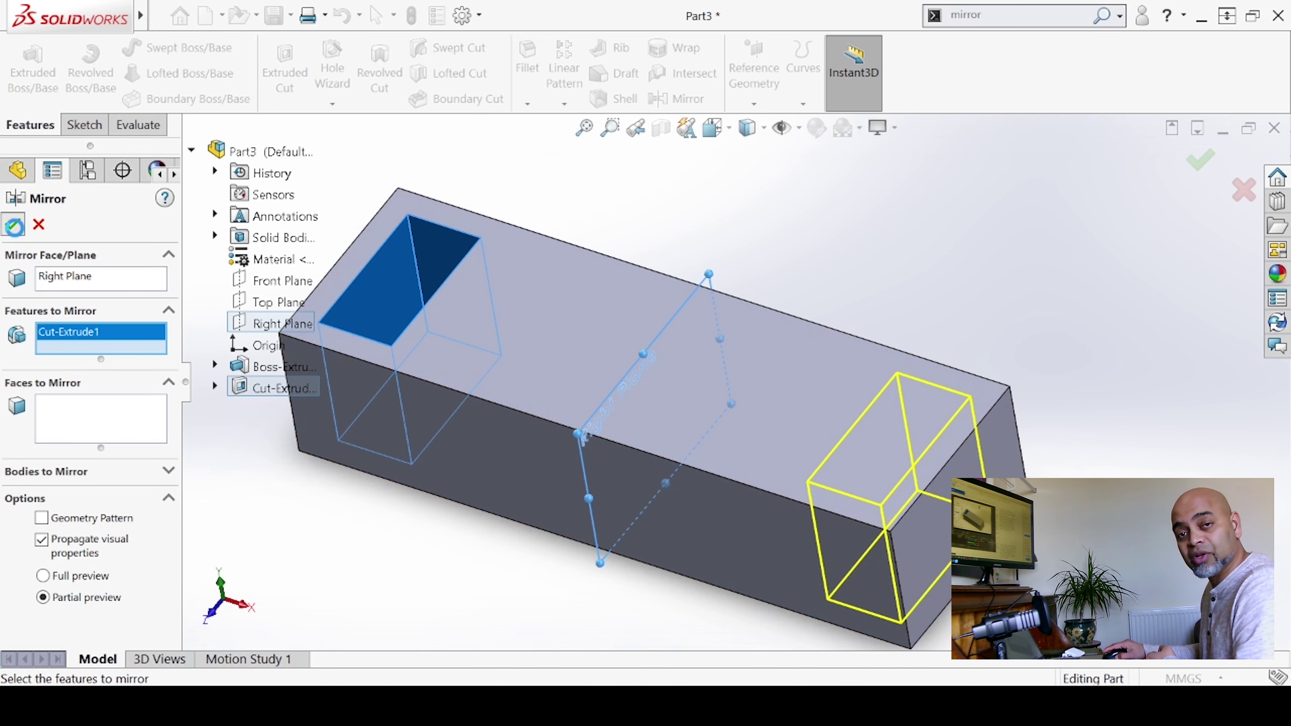
{"action": "left_click", "coordinate": [14, 226]}
Edit the block's base sketch, set the rectangle's length to 400 mm and exit the sketch.
{"action": "middle_click_drag", "start_coordinate": [369, 565], "coordinate": [335, 503]}
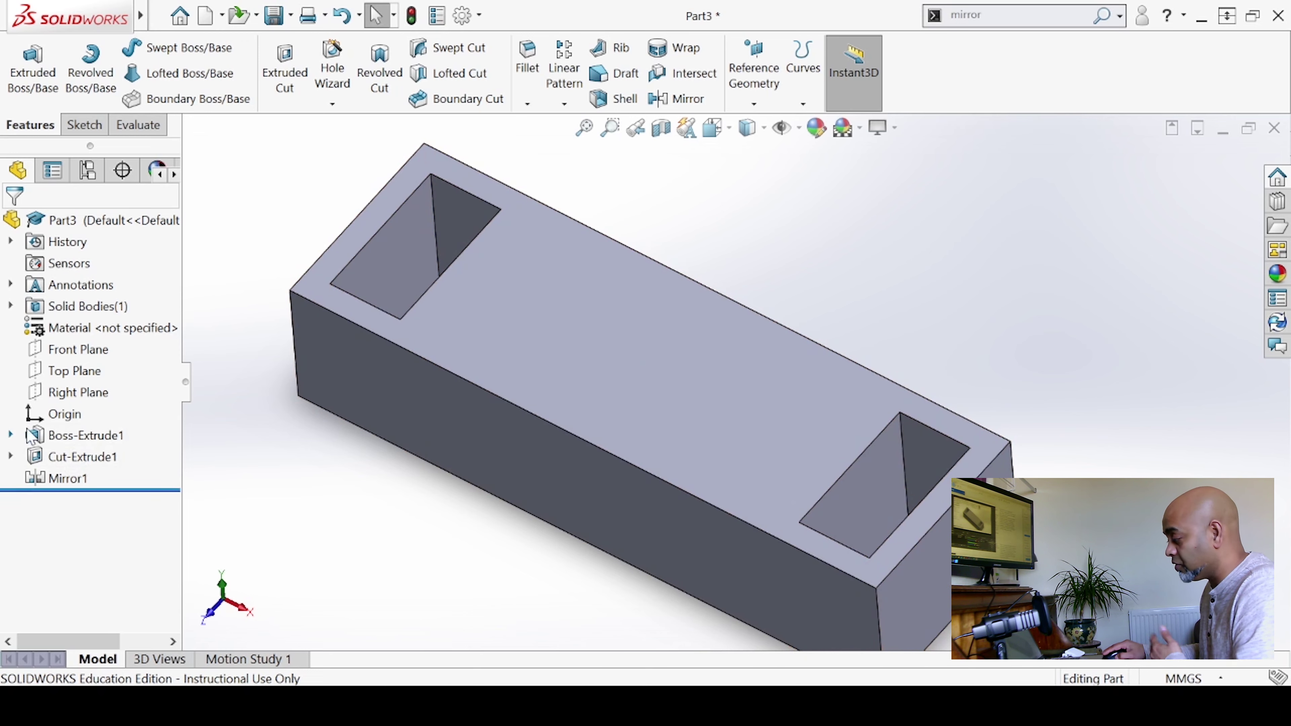
{"action": "left_click", "coordinate": [65, 435]}
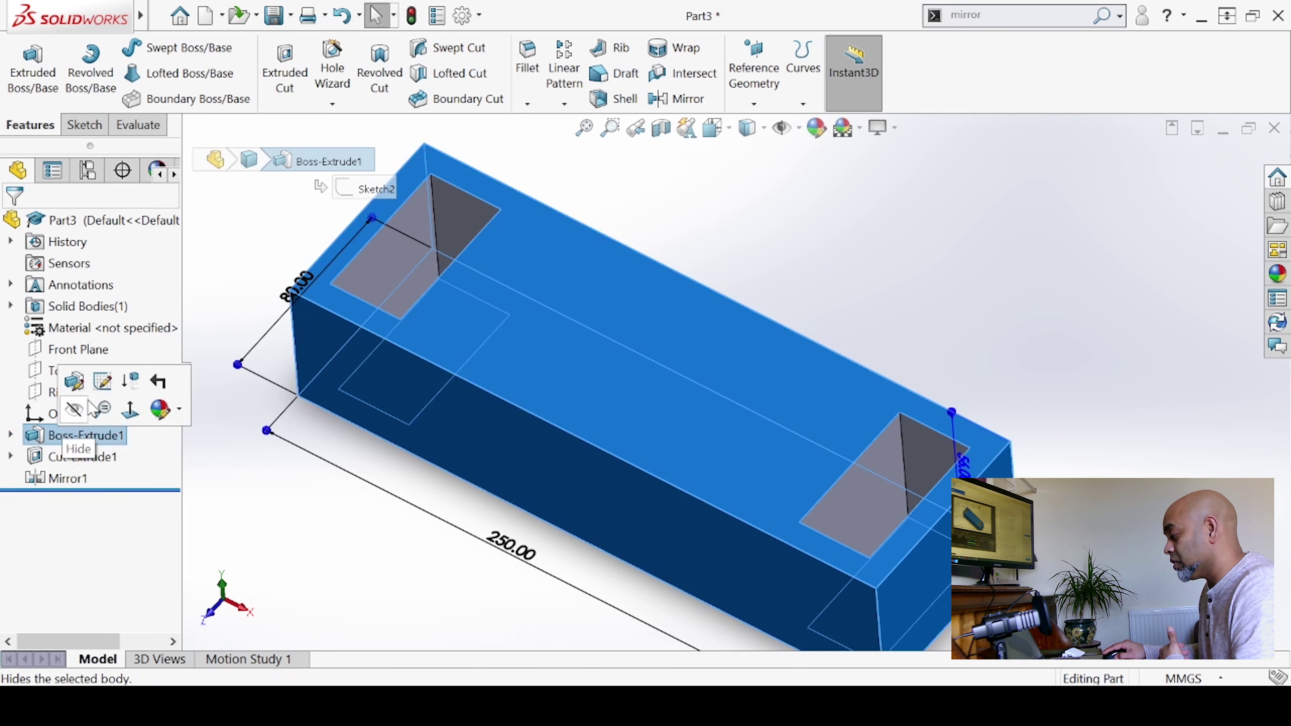
{"action": "left_click", "coordinate": [102, 390]}
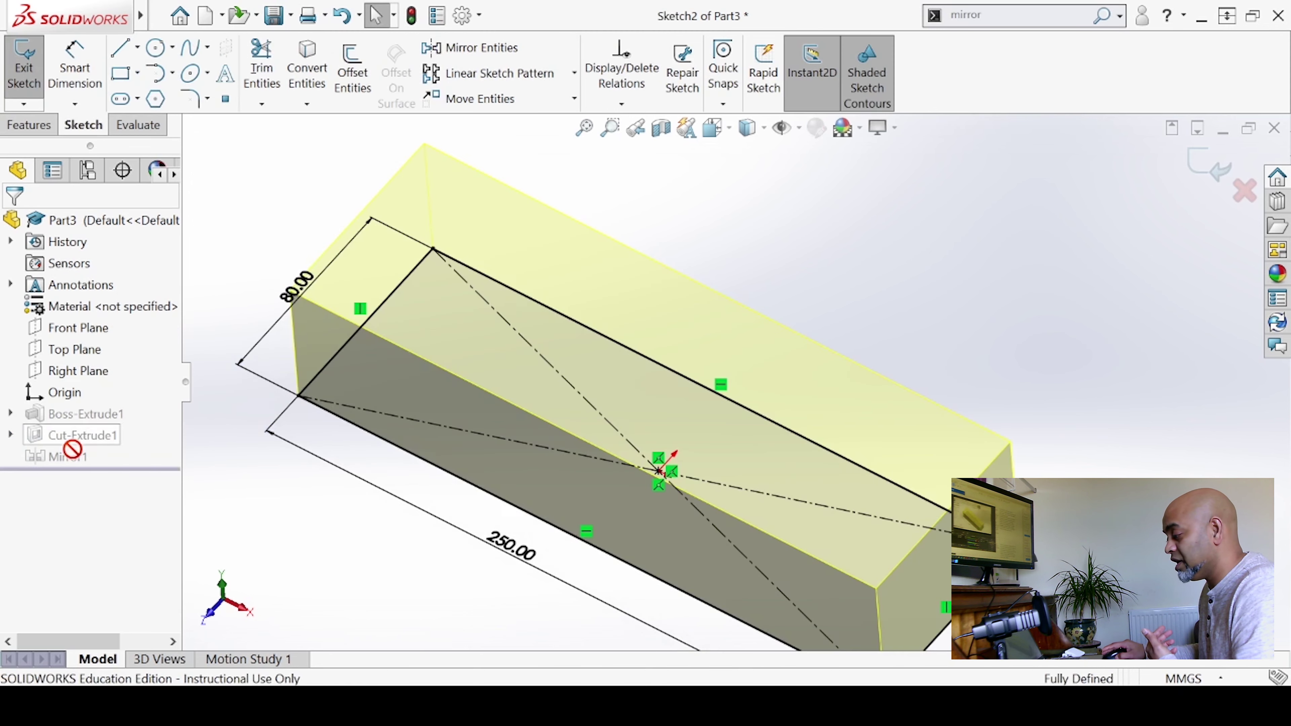
{"action": "left_click", "coordinate": [714, 127]}
{"action": "left_click", "coordinate": [826, 244]}
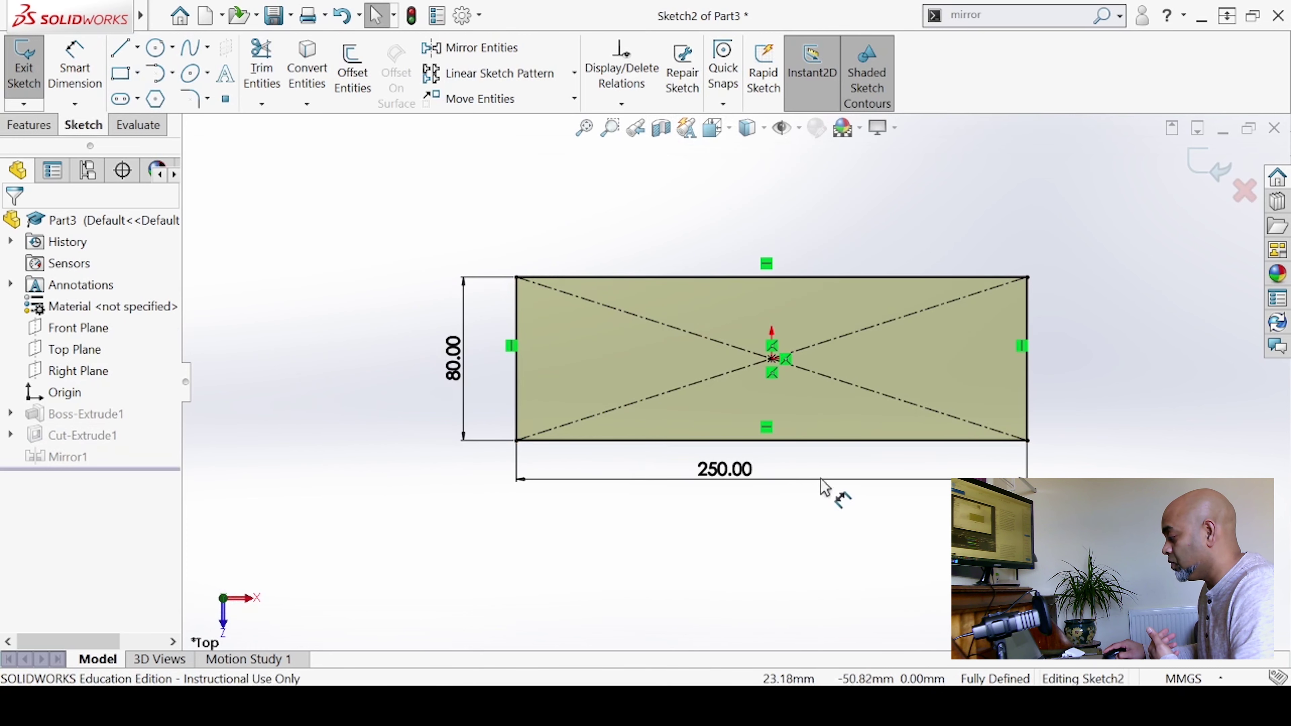
{"action": "double_click", "coordinate": [725, 479]}
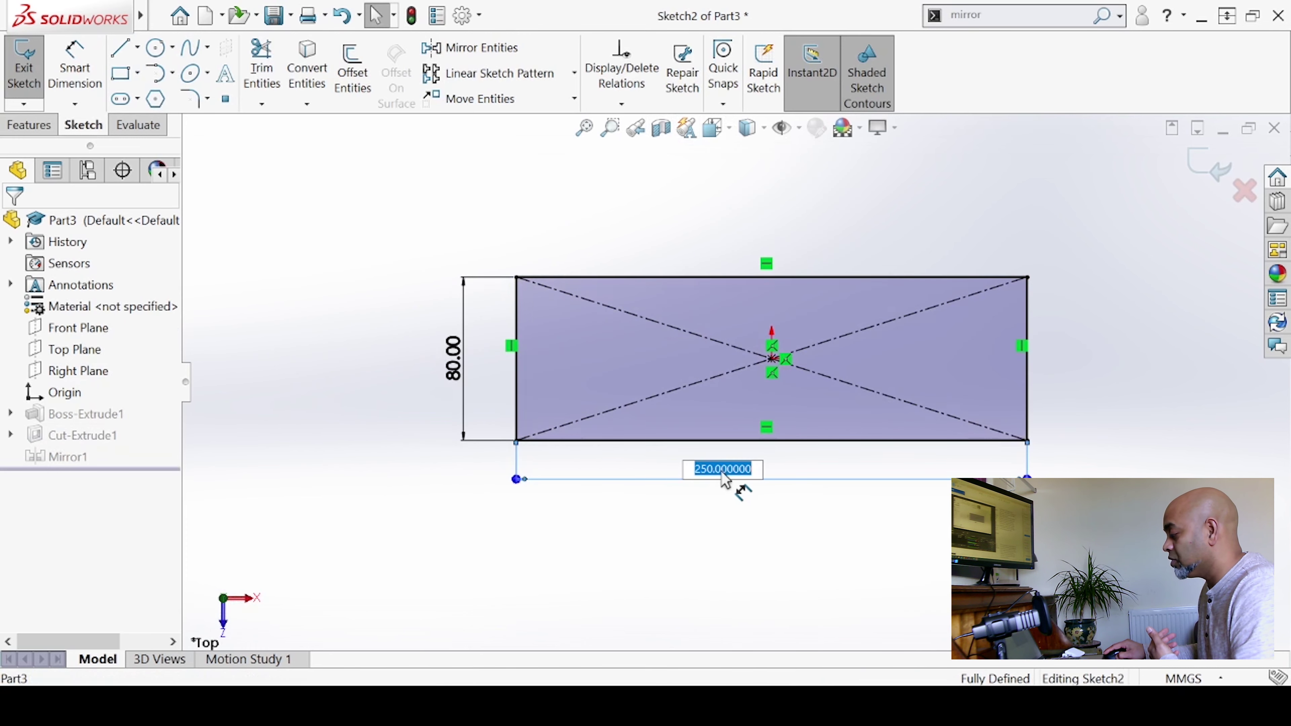
{"action": "type", "text": "400"}
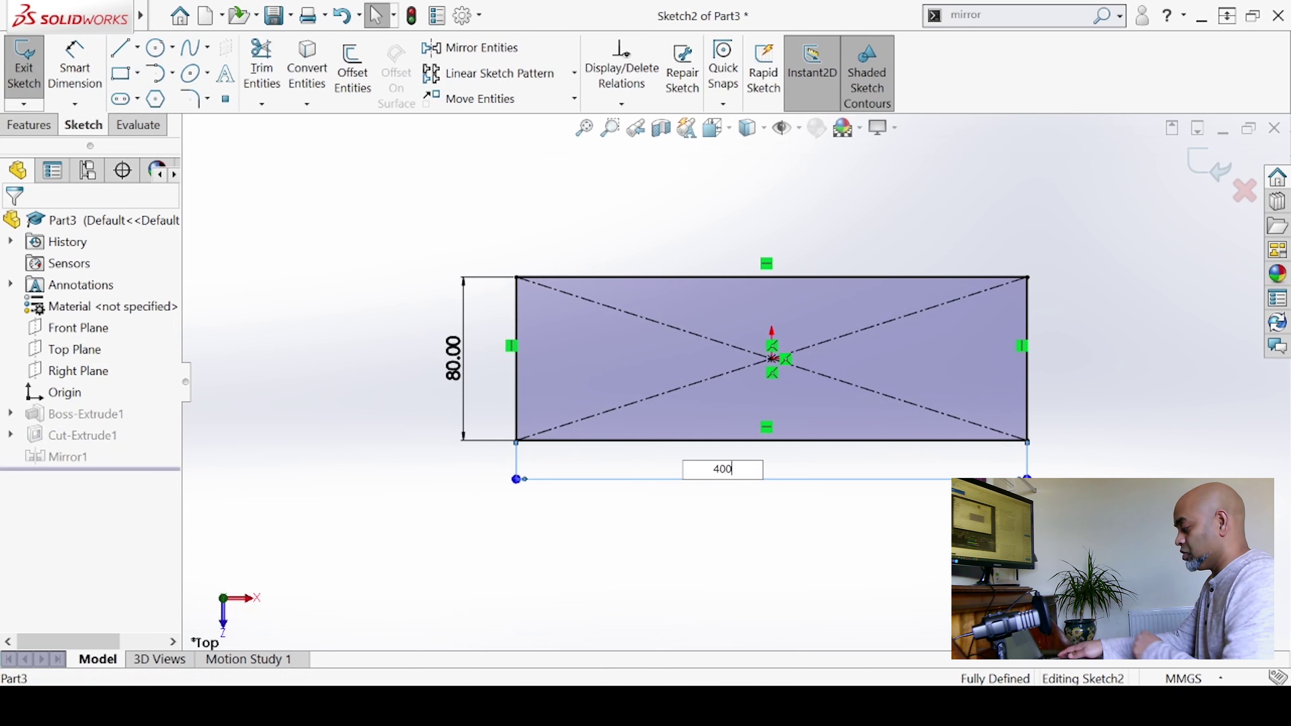
{"action": "key", "text": "Return"}
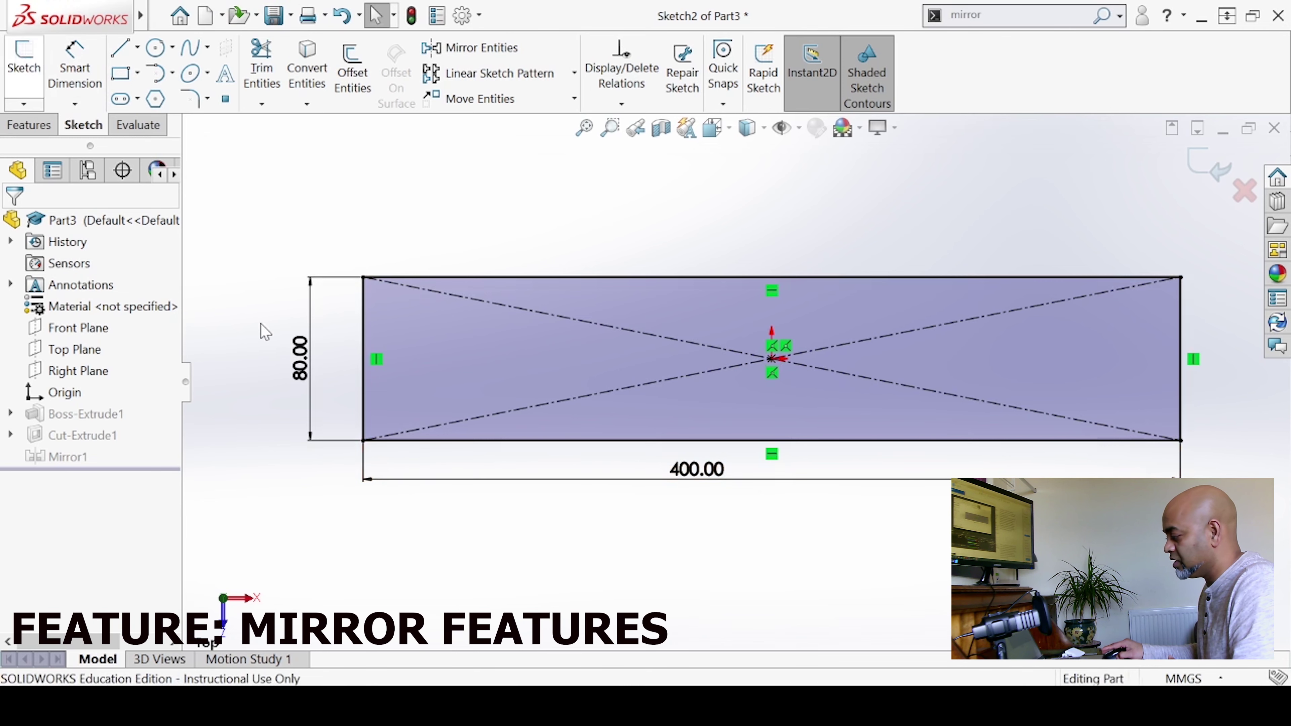
{"action": "left_click", "coordinate": [24, 71]}
{"action": "key", "text": "ctrl+7"}
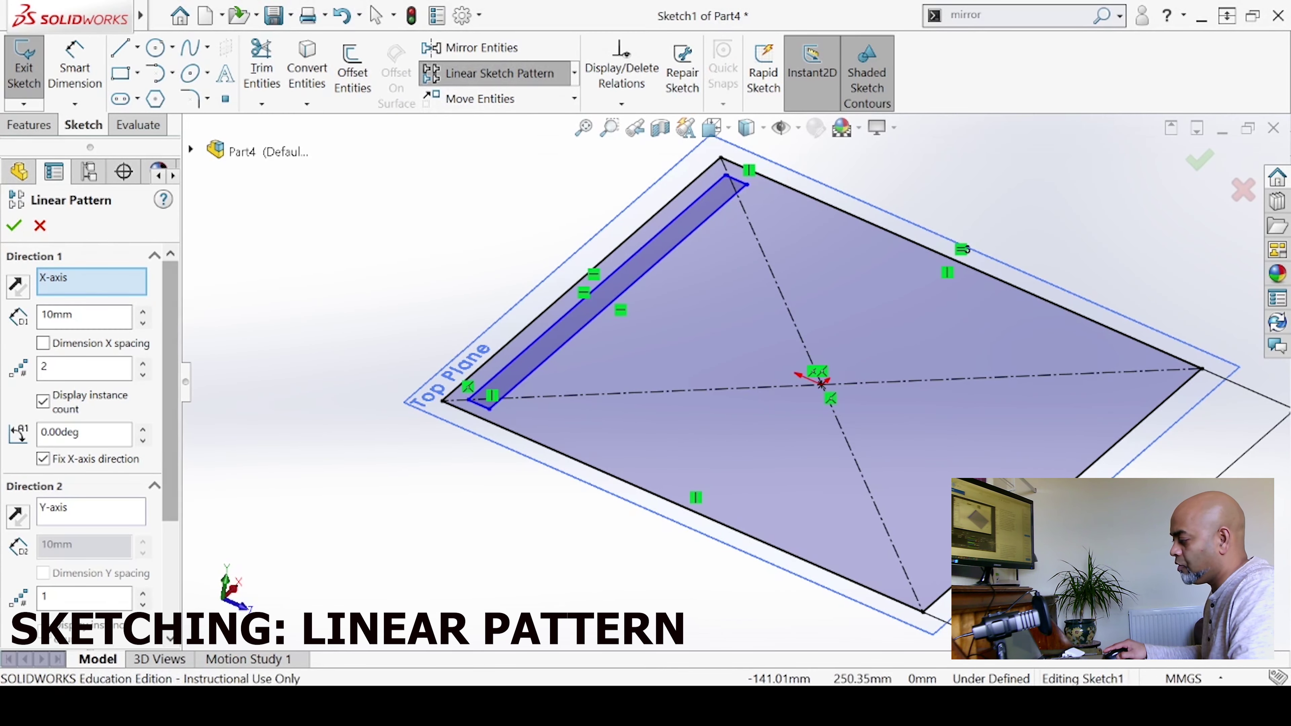
Select the four lines of the thin rectangle as the entities for the linear sketch pattern.
{"action": "mouse_move", "coordinate": [169, 324]}
{"action": "left_mouse_down"}
{"action": "mouse_move", "coordinate": [167, 461]}
{"action": "mouse_move", "coordinate": [188, 312]}
{"action": "left_mouse_up"}
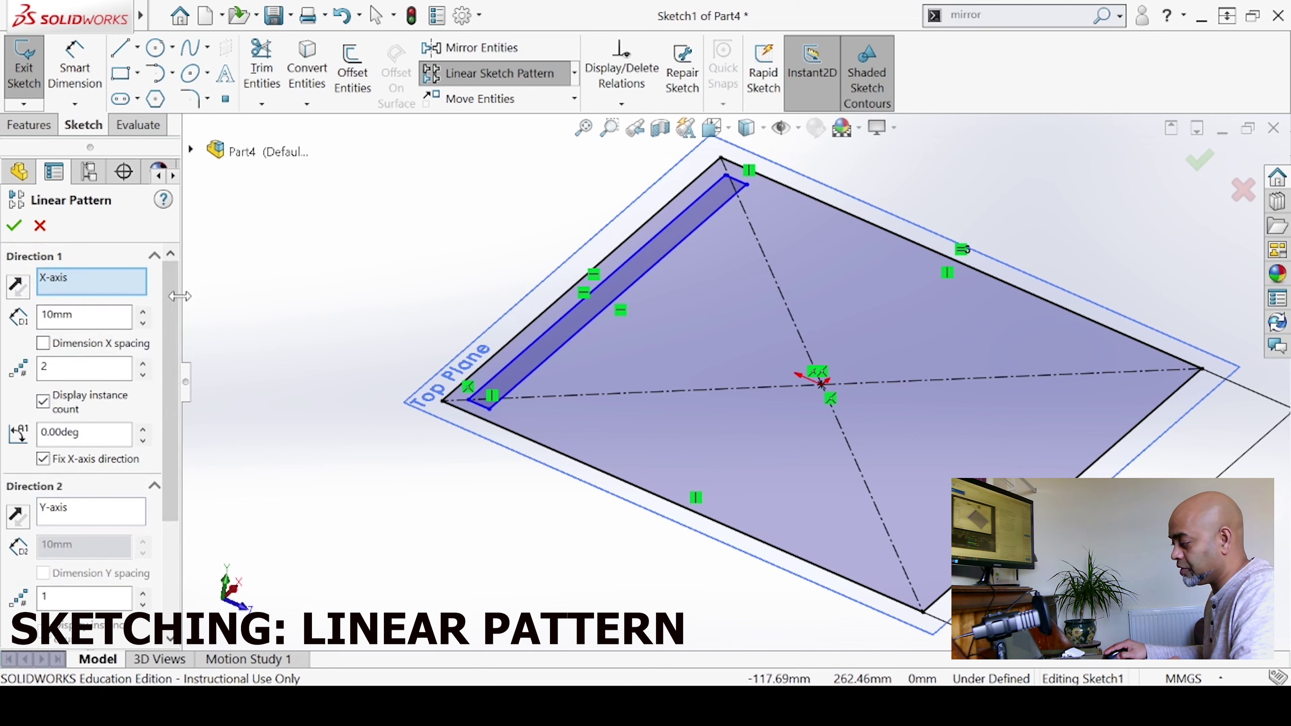
{"action": "left_click_drag", "start_coordinate": [173, 308], "coordinate": [107, 280]}
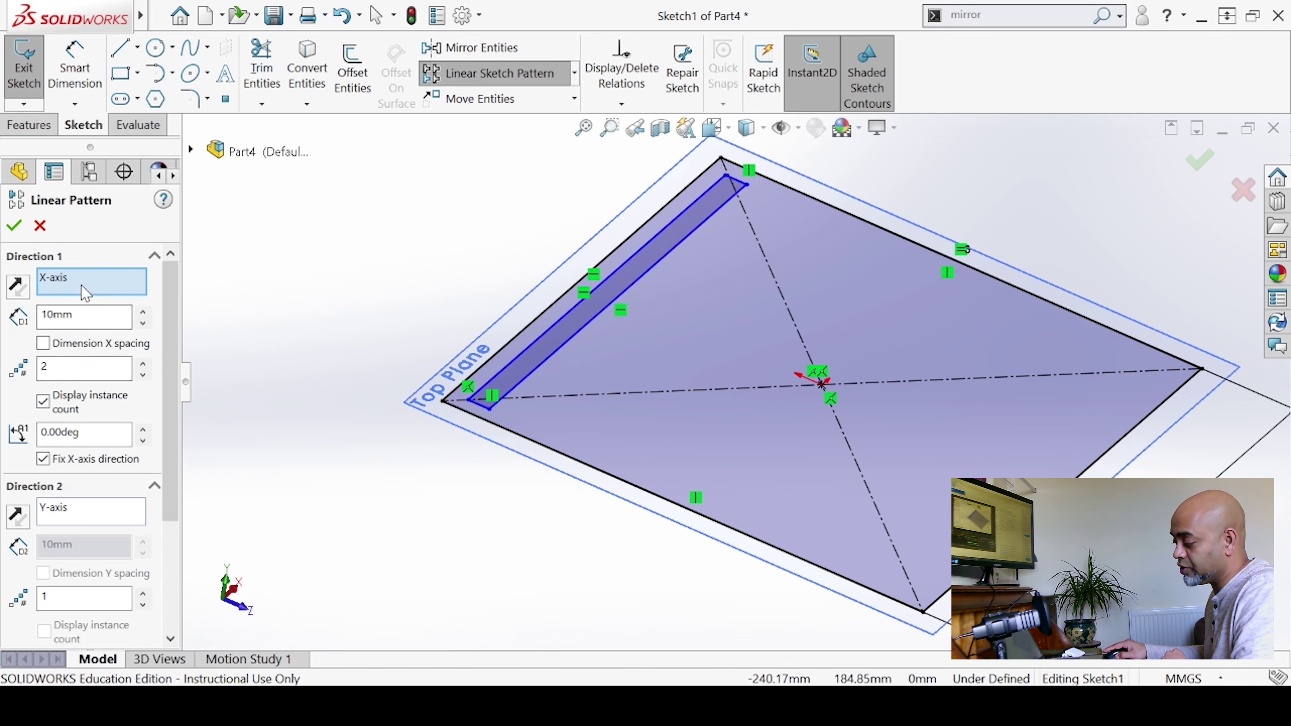
{"action": "left_click_drag", "start_coordinate": [164, 334], "coordinate": [163, 409]}
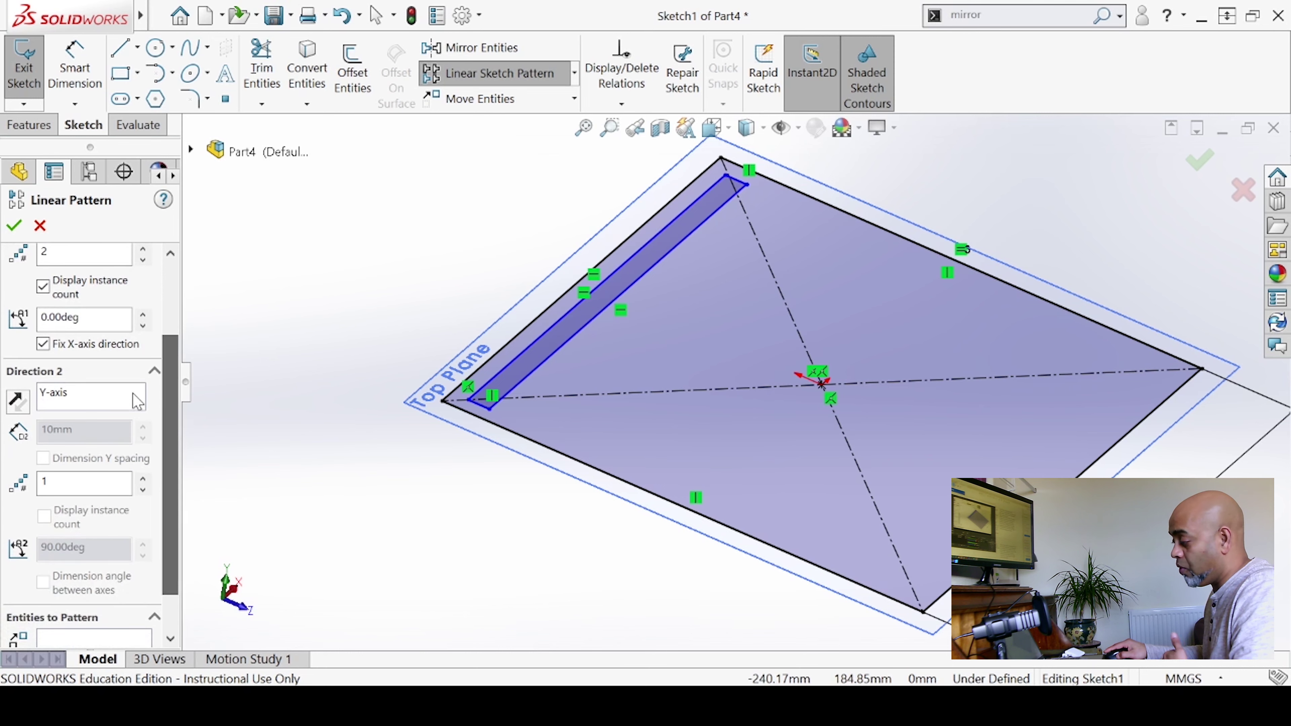
{"action": "left_click_drag", "start_coordinate": [175, 461], "coordinate": [174, 496]}
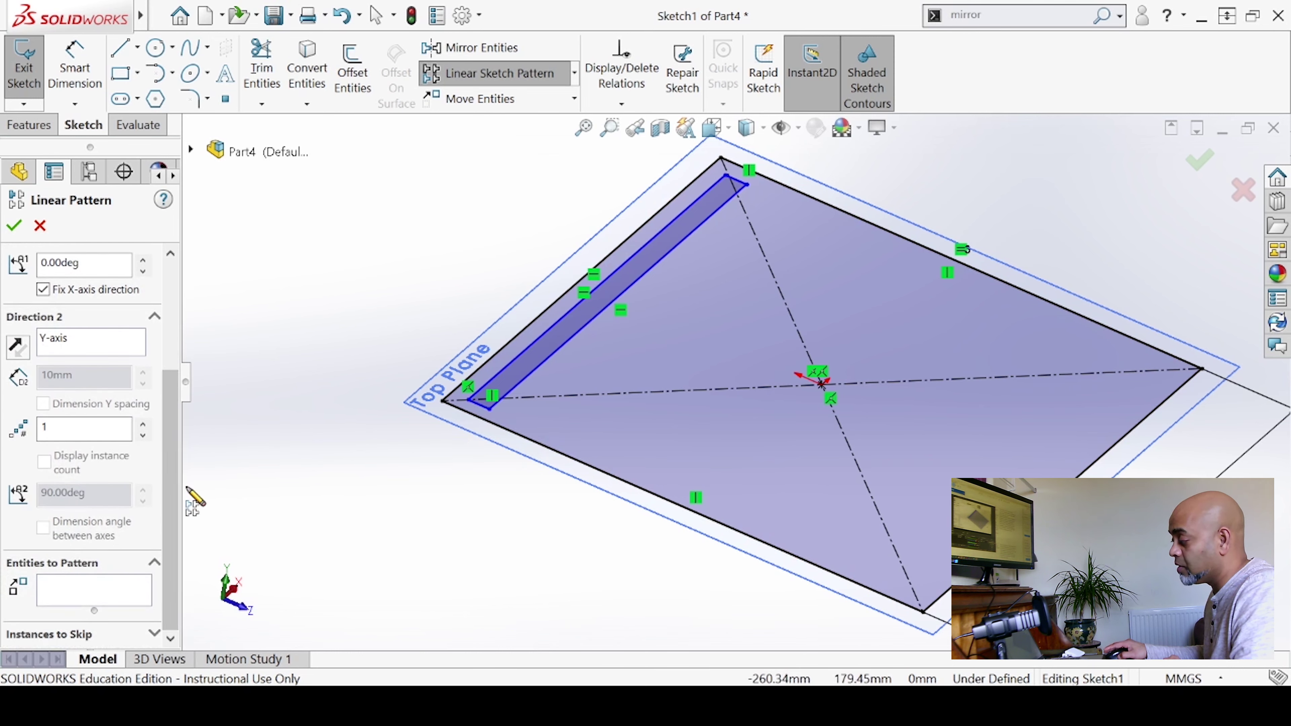
{"action": "left_click_drag", "start_coordinate": [169, 487], "coordinate": [174, 331]}
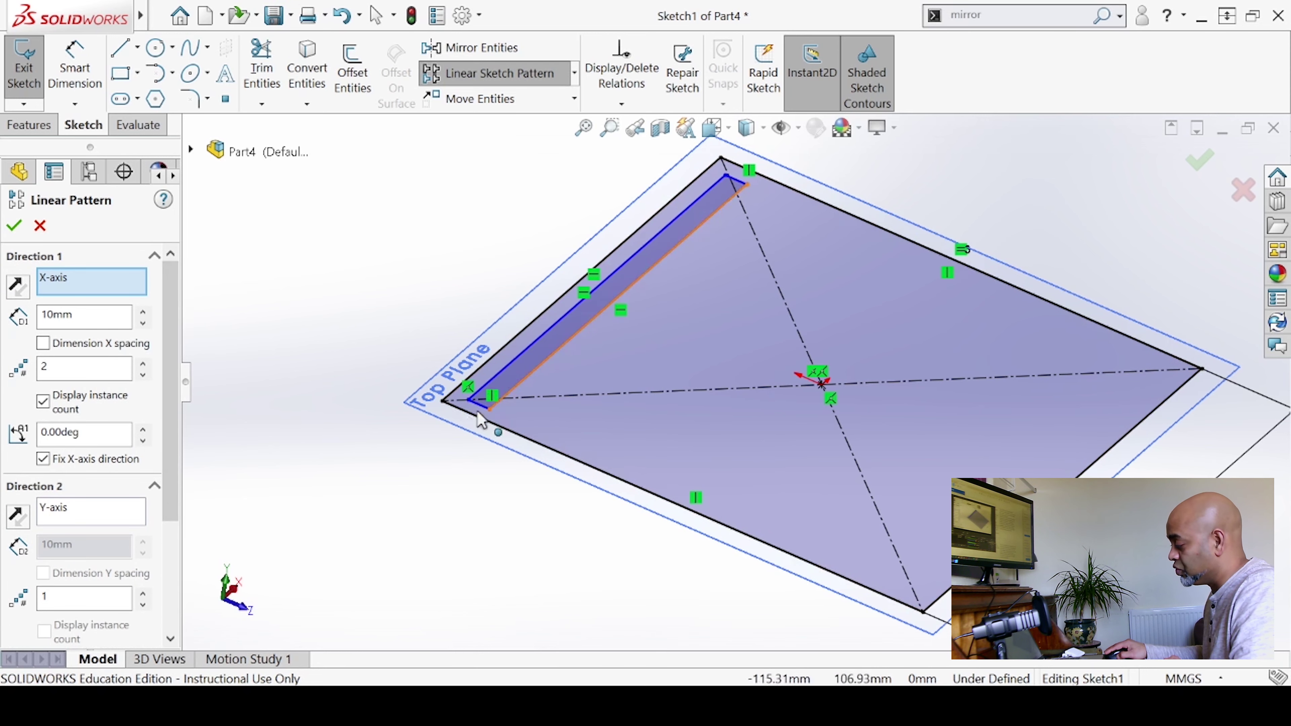
{"action": "left_click", "coordinate": [511, 377]}
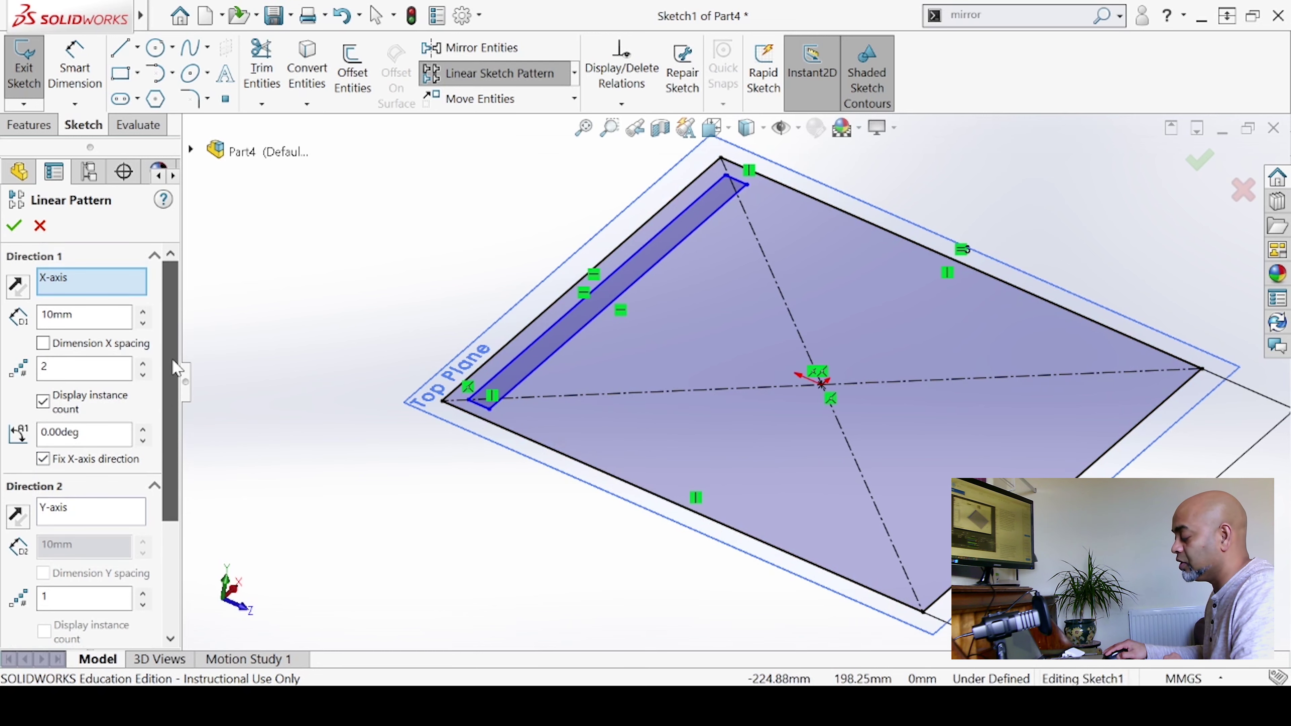
{"action": "left_click_drag", "start_coordinate": [177, 422], "coordinate": [173, 514]}
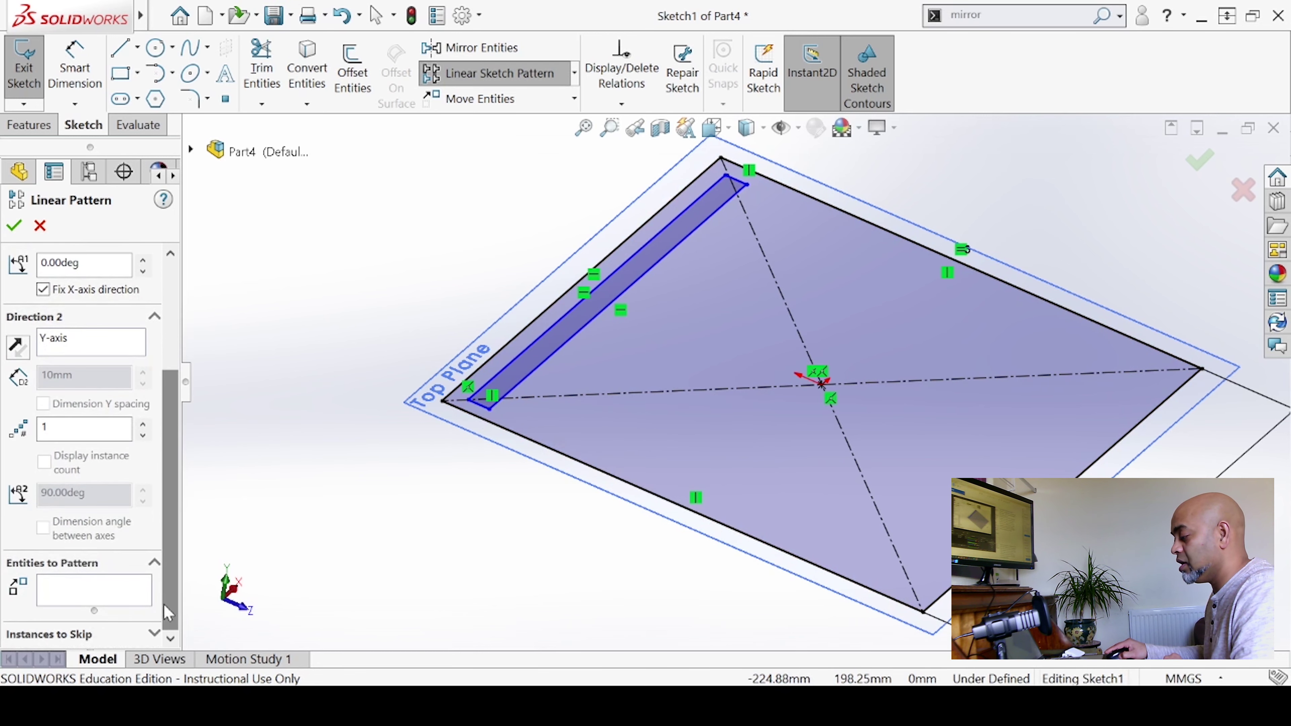
{"action": "left_click", "coordinate": [84, 592]}
{"action": "left_click", "coordinate": [526, 376]}
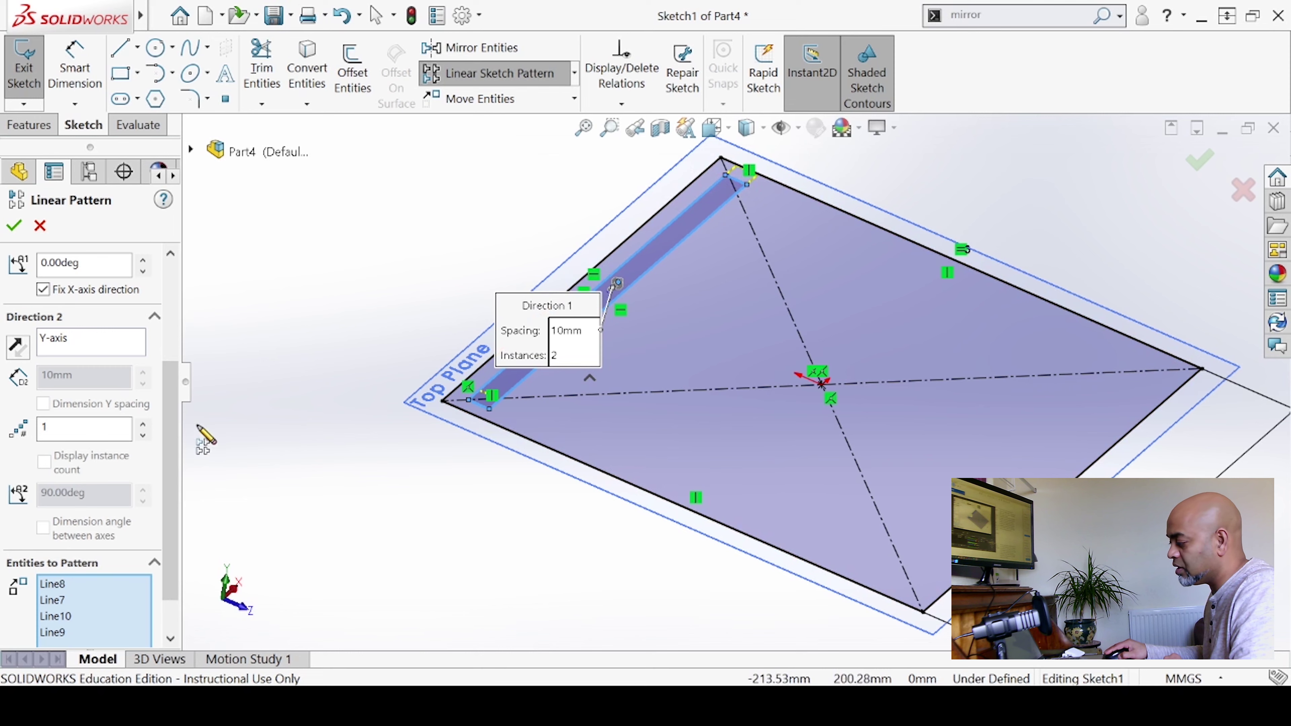
Set the linear sketch pattern to 1 instance in Direction 1 and 2 instances in Direction 2 along the Y-axis.
{"action": "left_click_drag", "start_coordinate": [175, 471], "coordinate": [185, 350]}
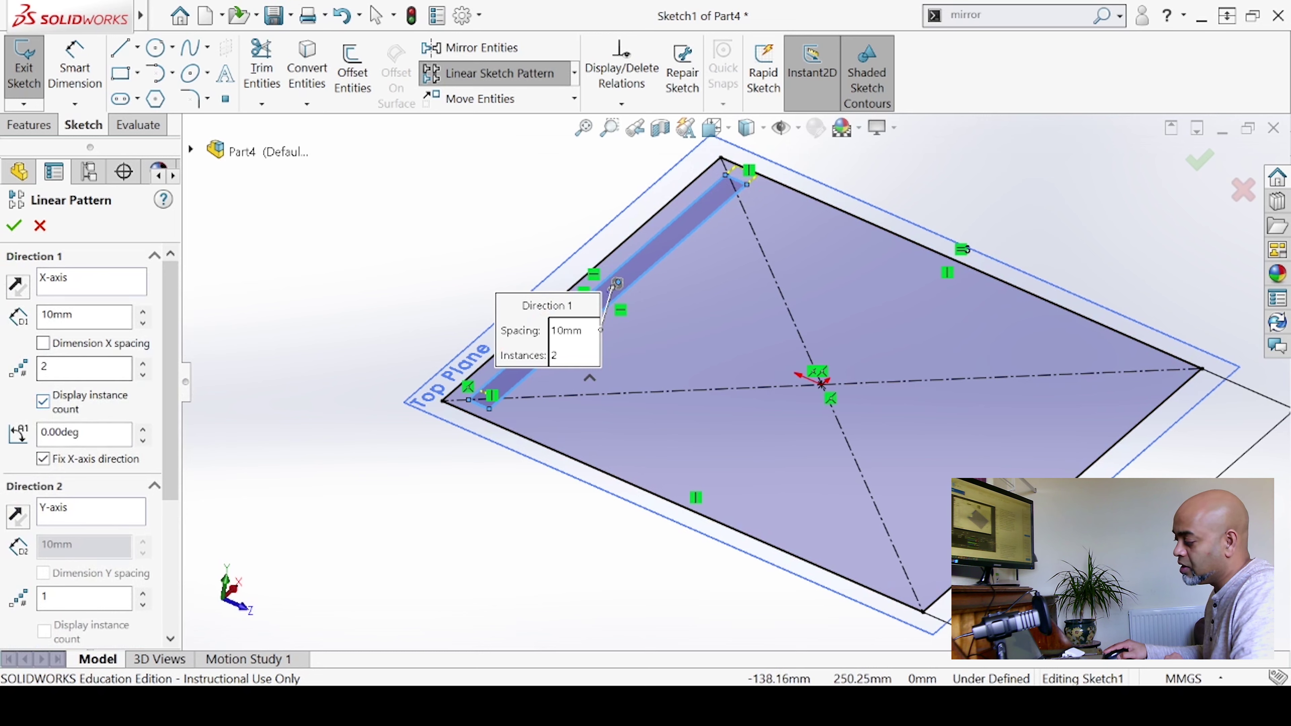
{"action": "left_click", "coordinate": [145, 378]}
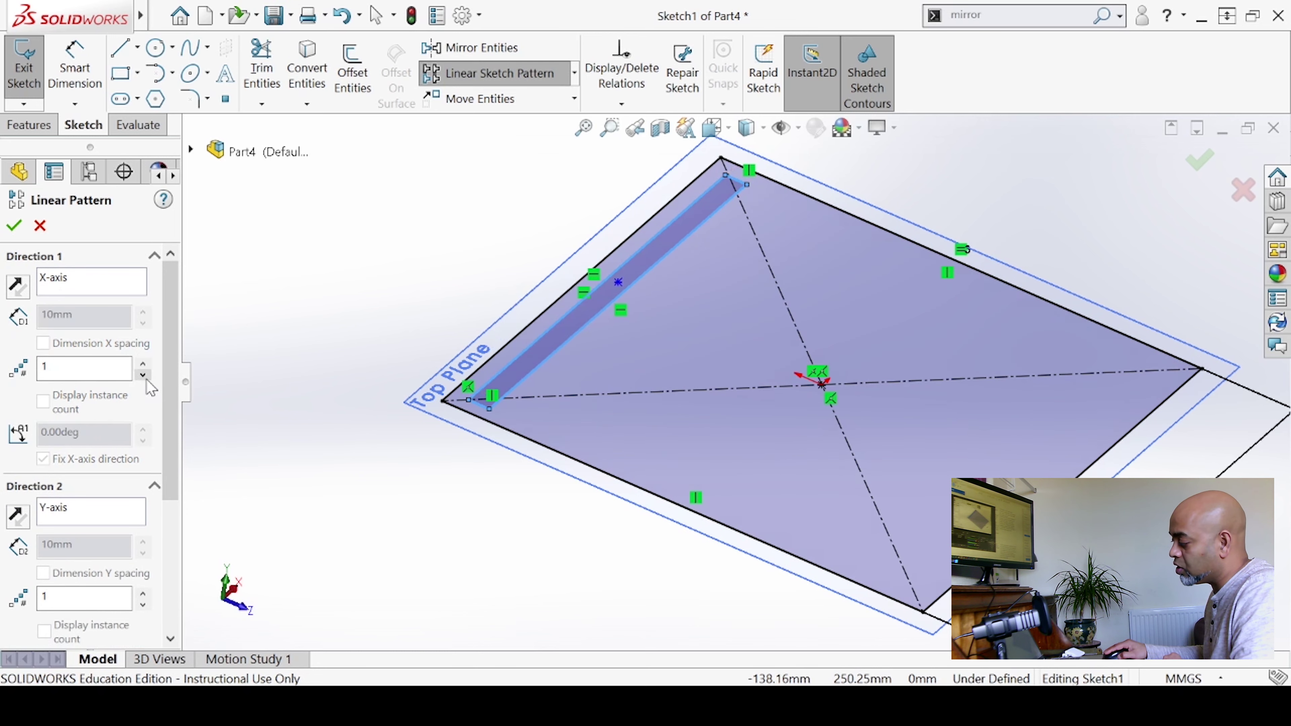
{"action": "left_click", "coordinate": [143, 594]}
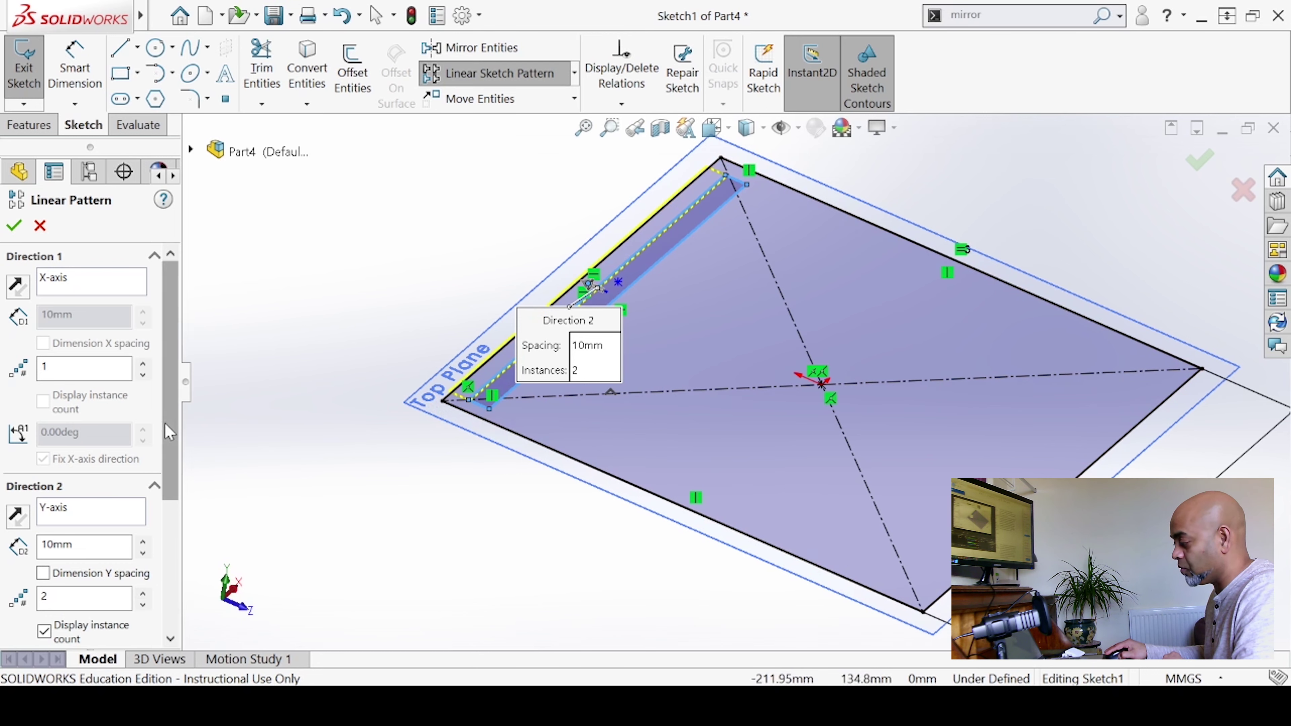
Reverse the pattern's Direction 2 so the copies run across the large rectangle, with 3 instances spaced 20 mm apart.
{"action": "scroll", "coordinate": [168, 424], "scroll_direction": "down", "scroll_amount": 3}
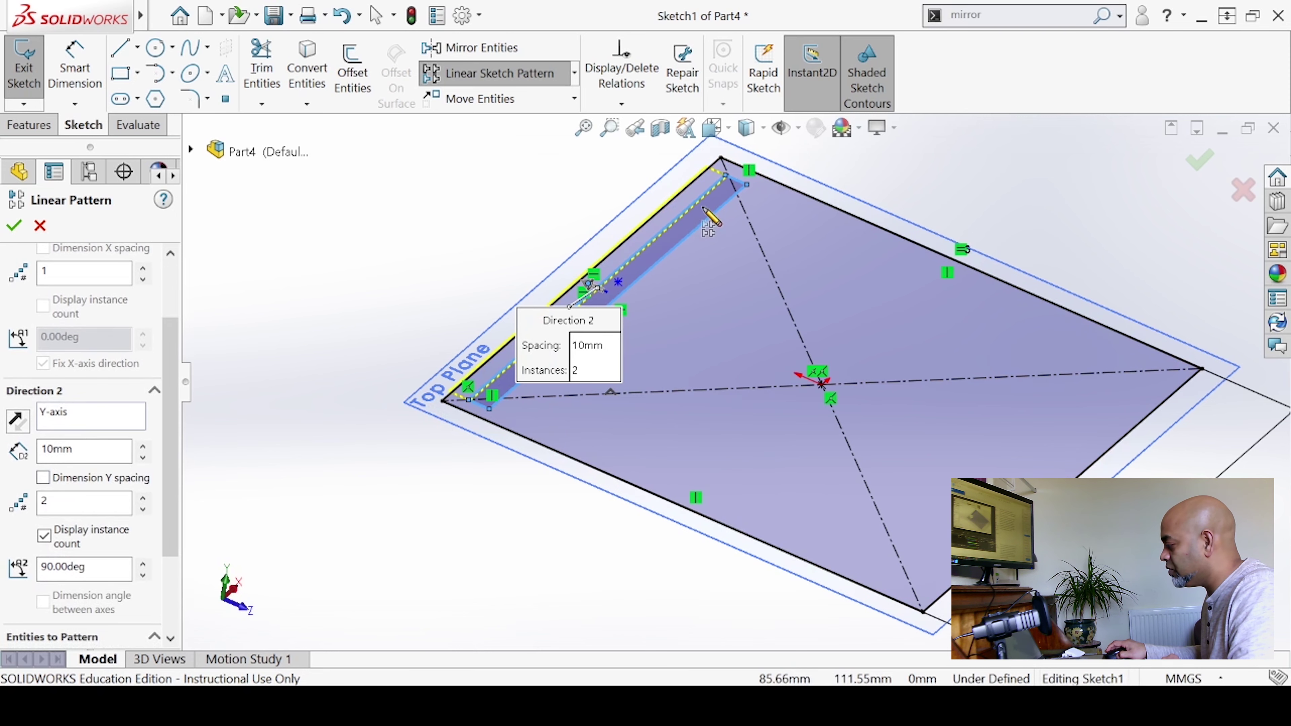
{"action": "scroll", "coordinate": [704, 211], "scroll_direction": "down", "scroll_amount": 2}
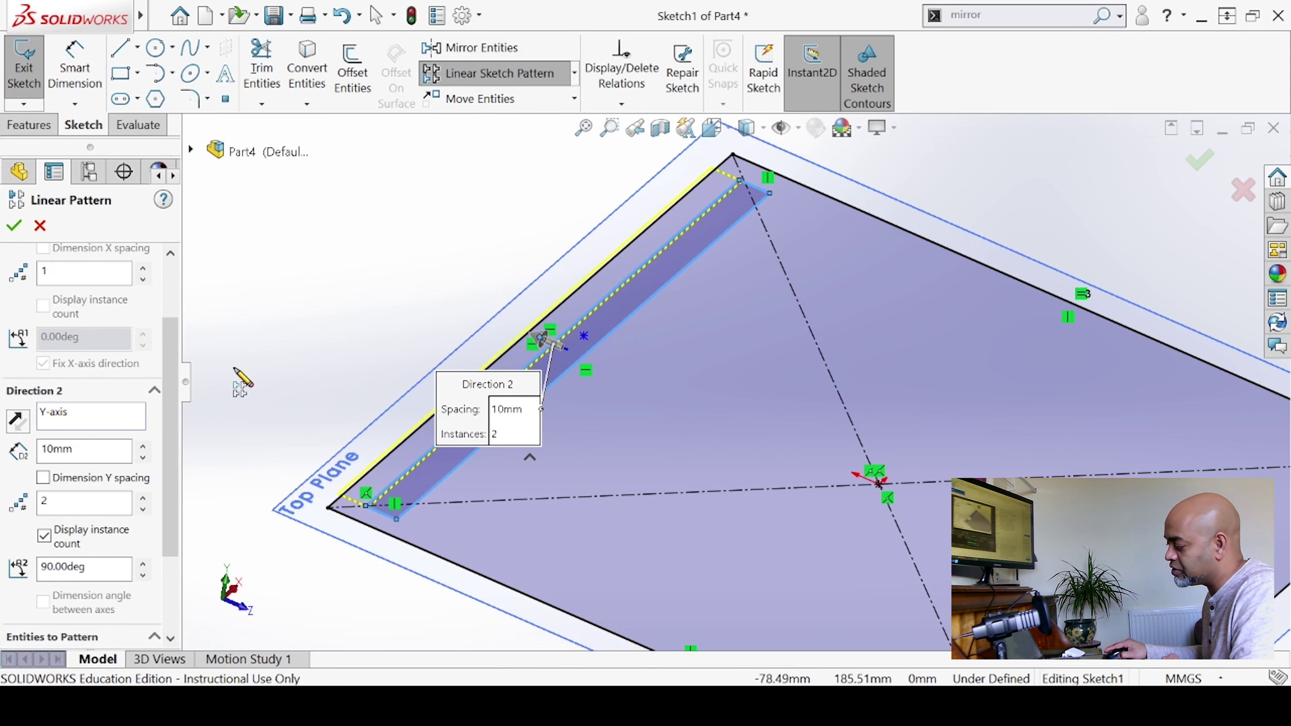
{"action": "left_click", "coordinate": [143, 497]}
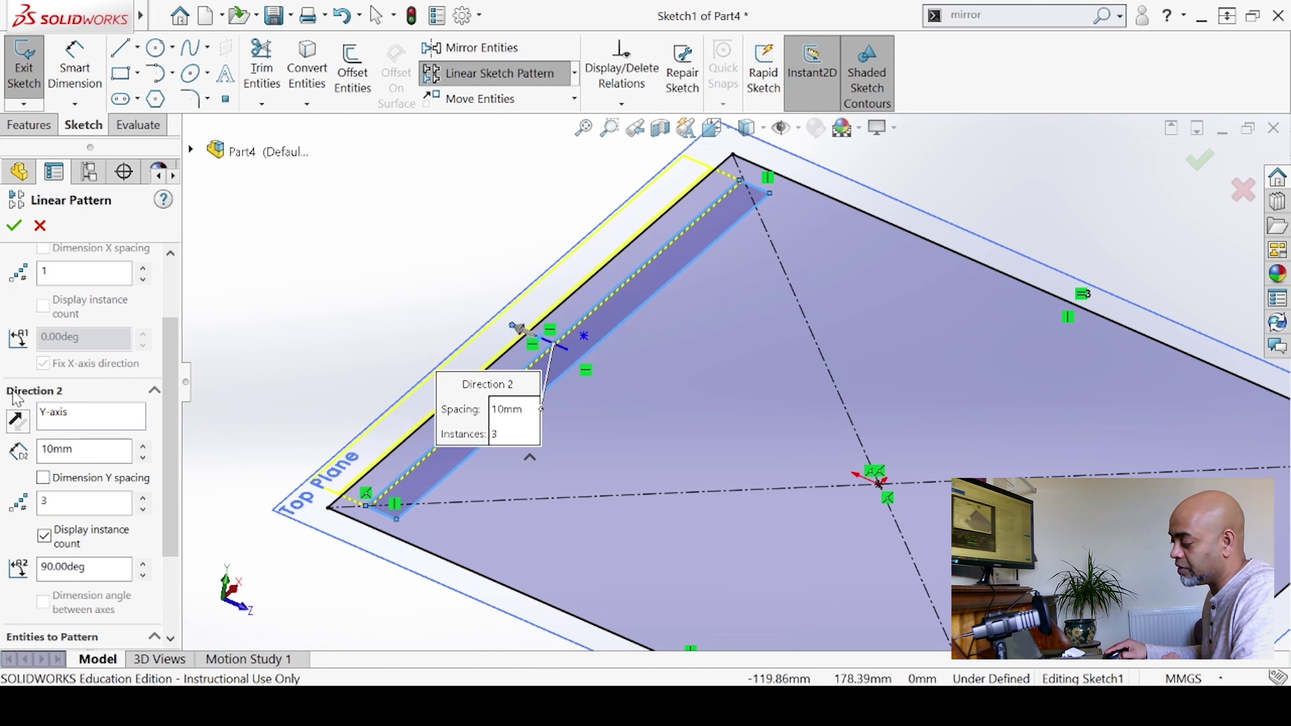
{"action": "left_click", "coordinate": [19, 427]}
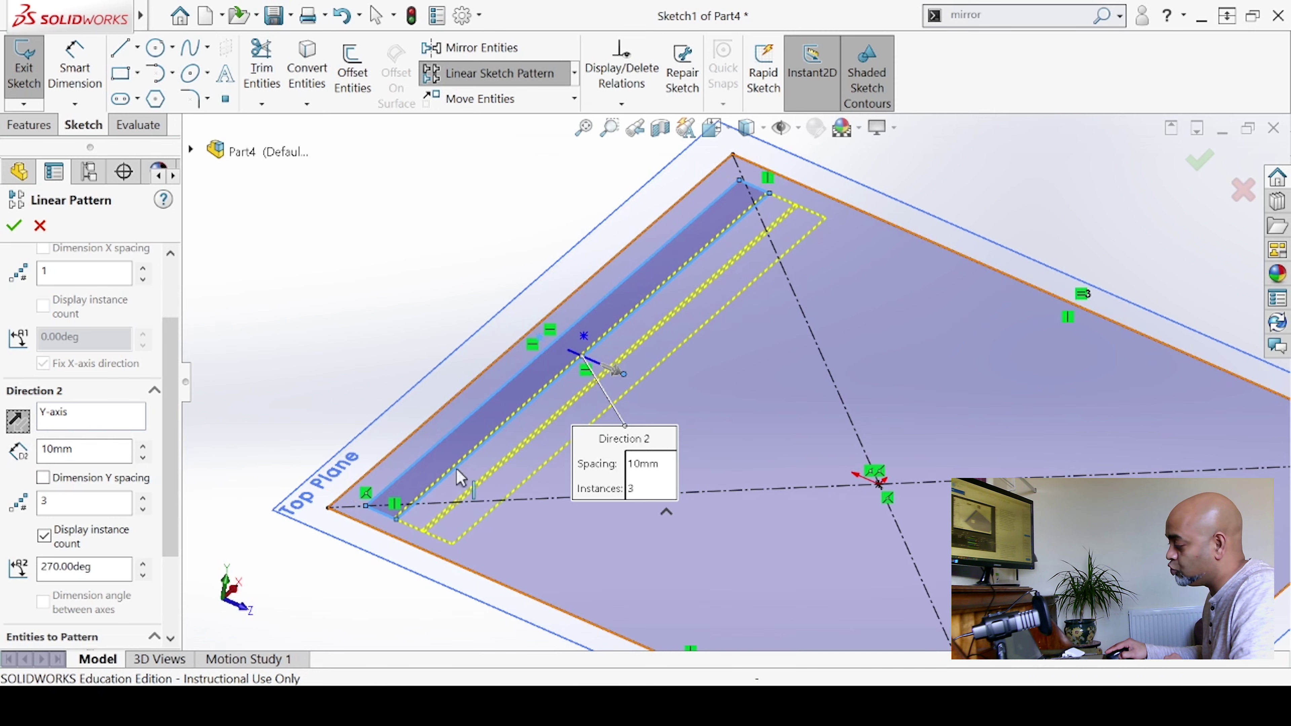
{"action": "left_click", "coordinate": [144, 446]}
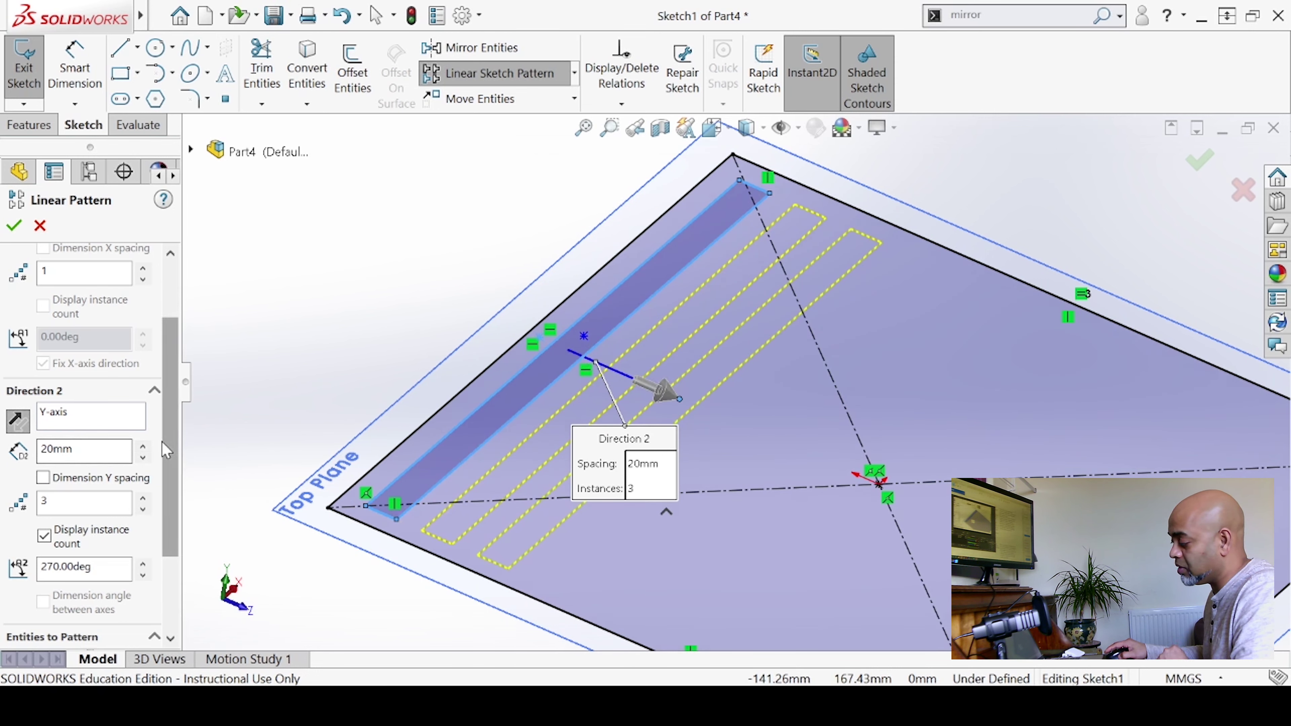
Increase Direction 2 to 12 instances and accept the linear sketch pattern.
{"action": "scroll", "coordinate": [386, 460], "scroll_direction": "up", "scroll_amount": 3}
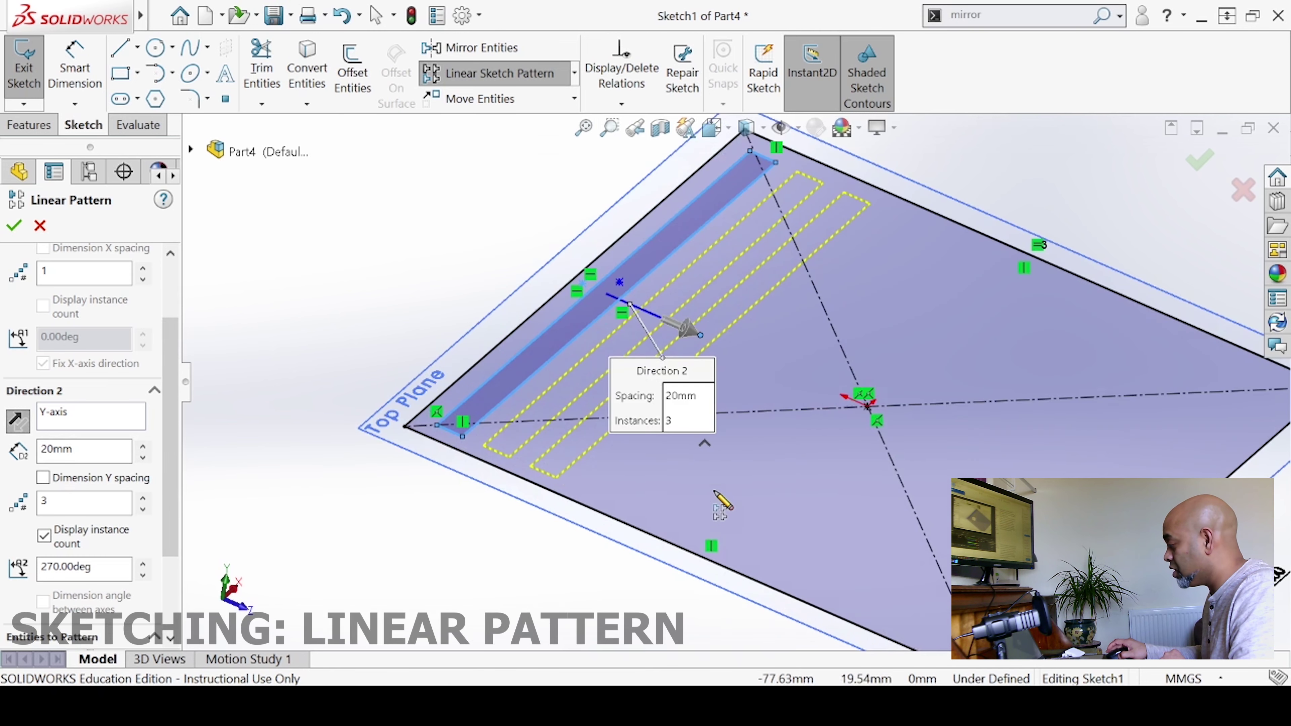
{"action": "scroll", "coordinate": [882, 514], "scroll_direction": "up", "scroll_amount": 1}
{"action": "scroll", "coordinate": [914, 501], "scroll_direction": "down", "scroll_amount": 1}
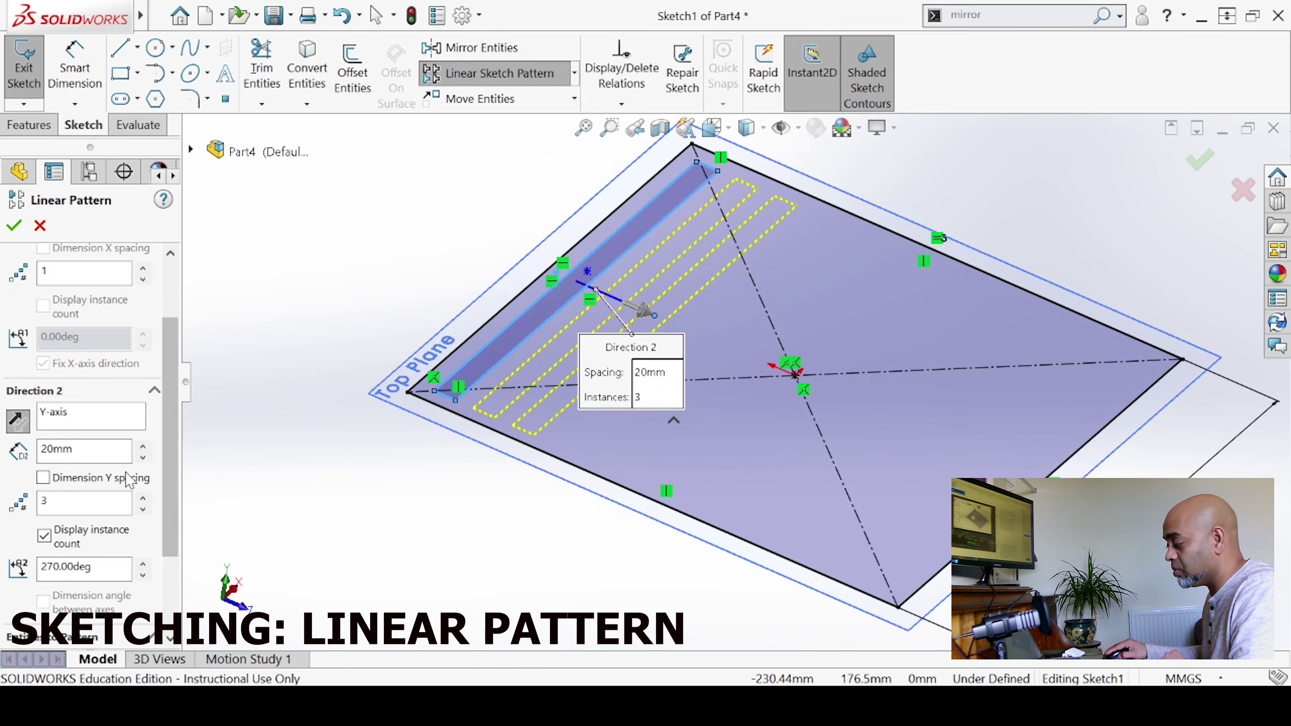
{"action": "left_click", "coordinate": [143, 497]}
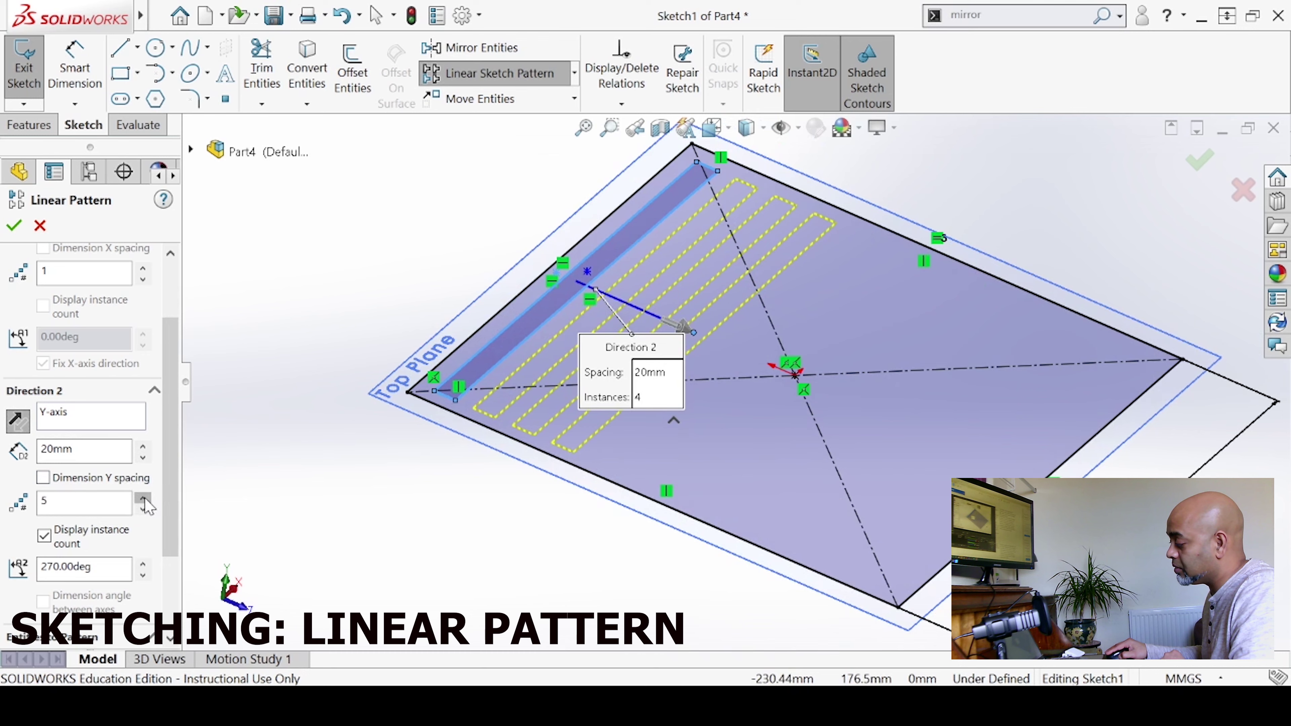
{"action": "left_click", "coordinate": [144, 498]}
{"action": "left_click", "coordinate": [144, 498]}
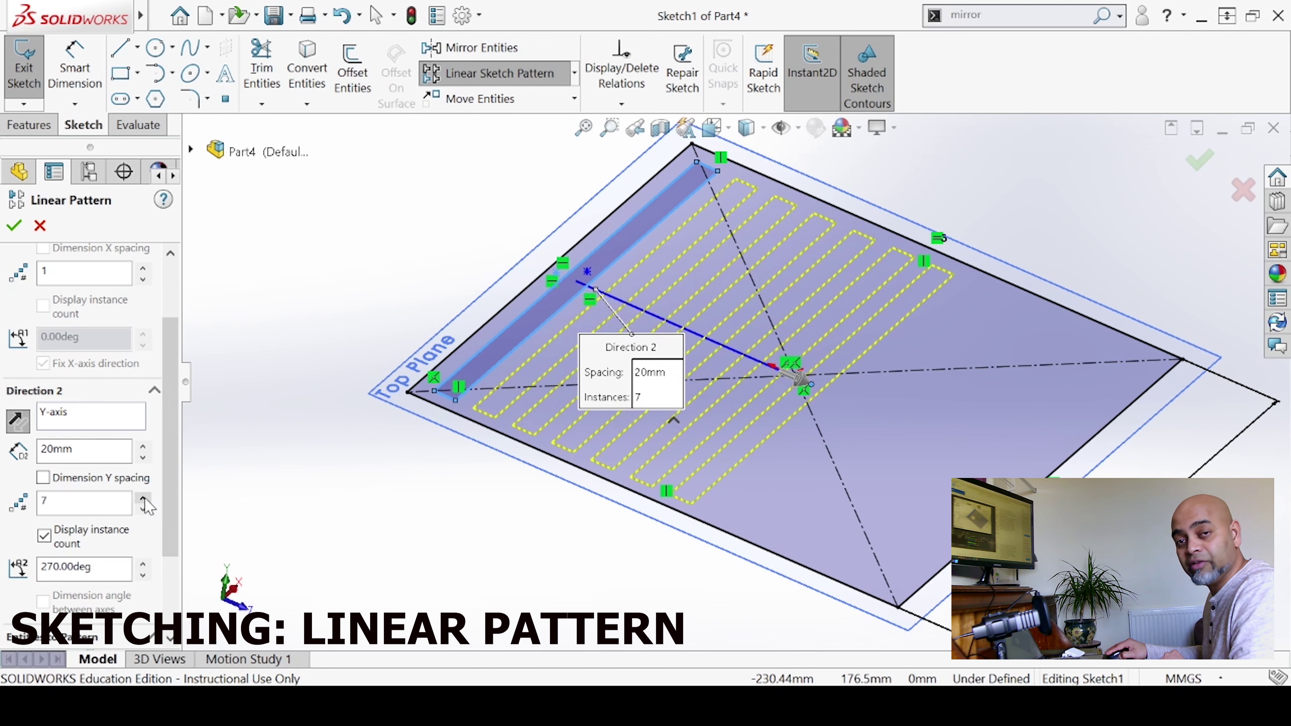
{"action": "left_click", "coordinate": [145, 498]}
{"action": "left_click", "coordinate": [144, 498]}
{"action": "left_click", "coordinate": [144, 498]}
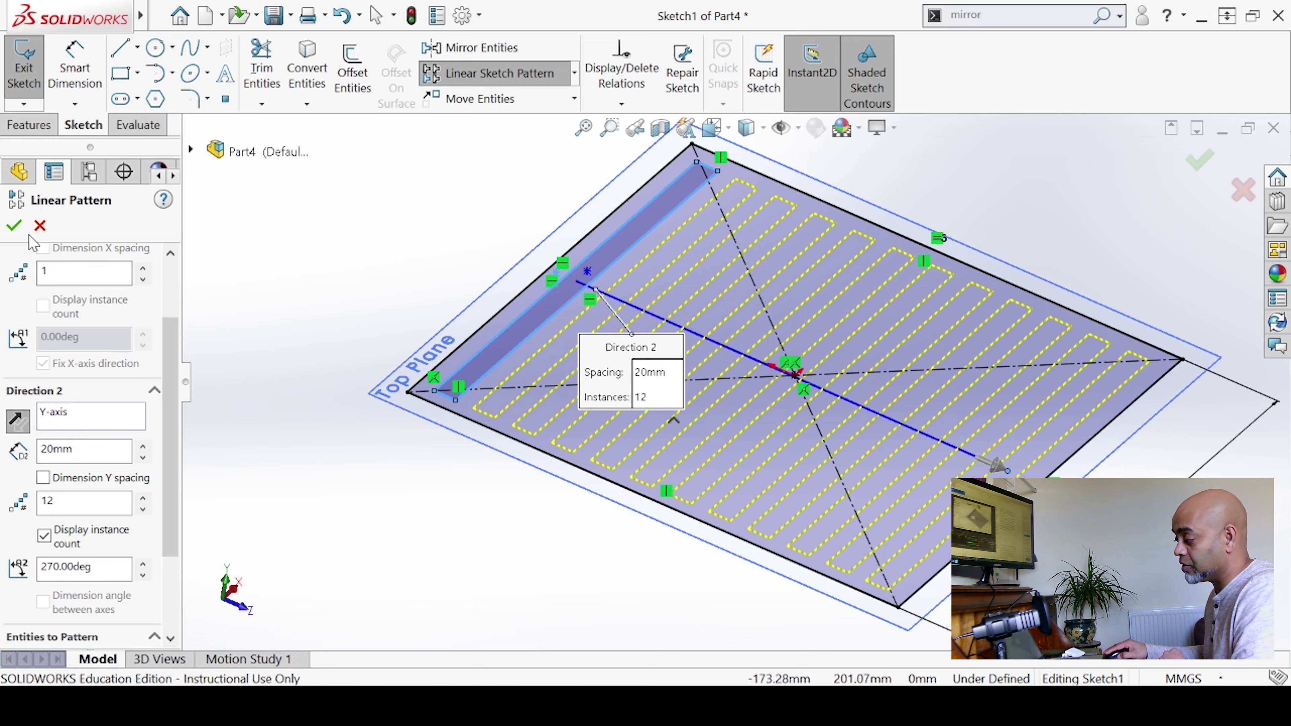
{"action": "left_click", "coordinate": [14, 226]}
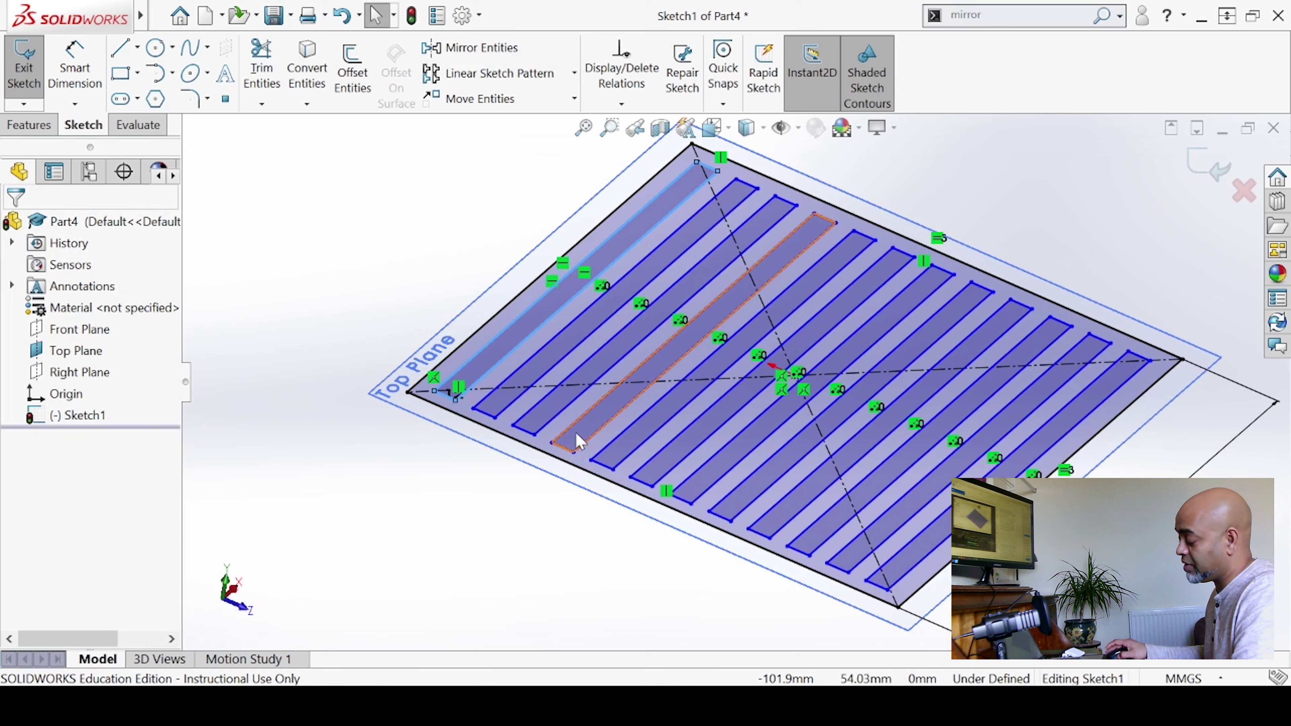
Exit the sketch and extrude the patterned profile as a boss with a Blind depth of 10 mm.
{"action": "scroll", "coordinate": [952, 287], "scroll_direction": "up", "scroll_amount": 2}
{"action": "scroll", "coordinate": [575, 391], "scroll_direction": "down", "scroll_amount": 1}
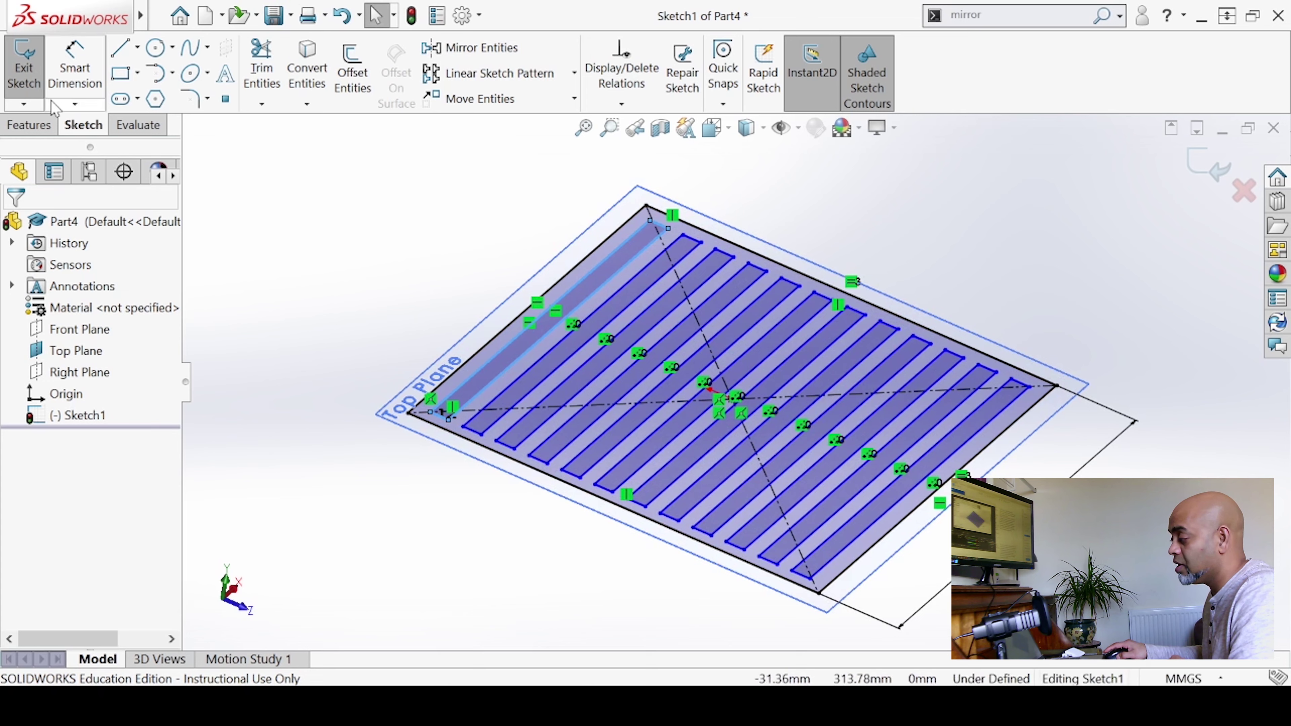
{"action": "left_click", "coordinate": [23, 69]}
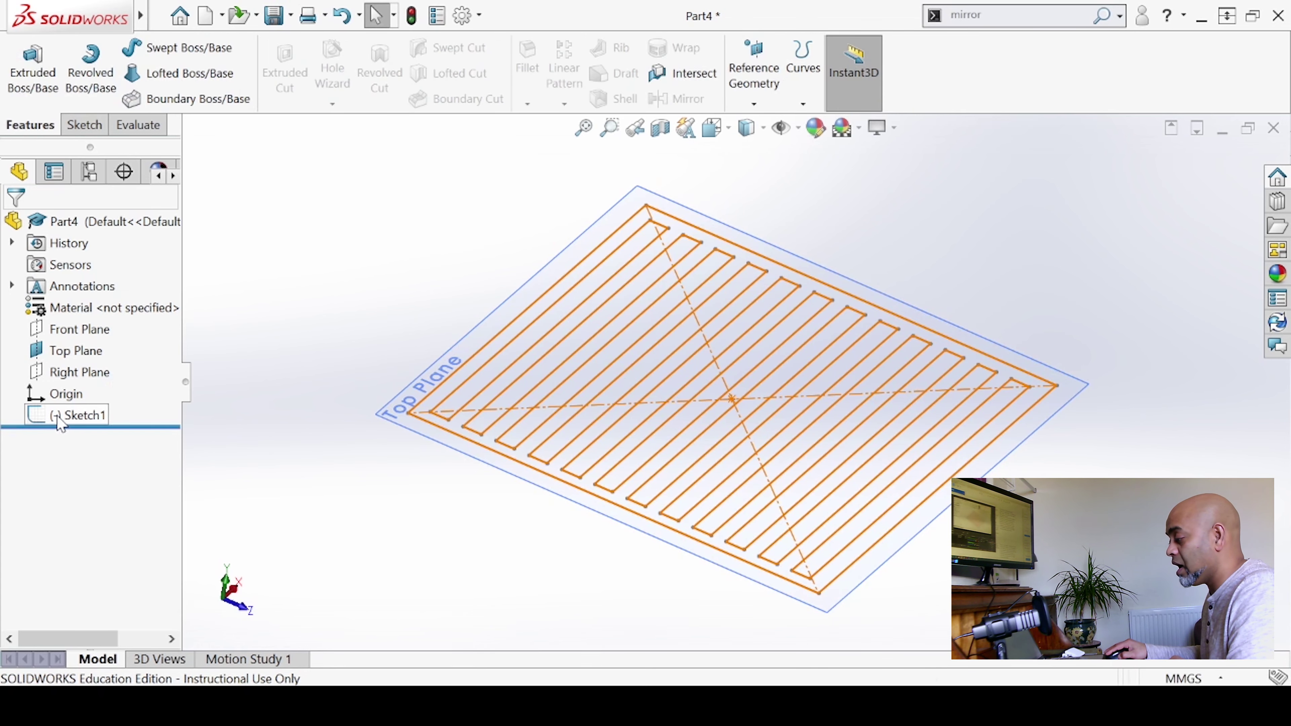
{"action": "left_click", "coordinate": [71, 415]}
{"action": "left_click", "coordinate": [26, 96]}
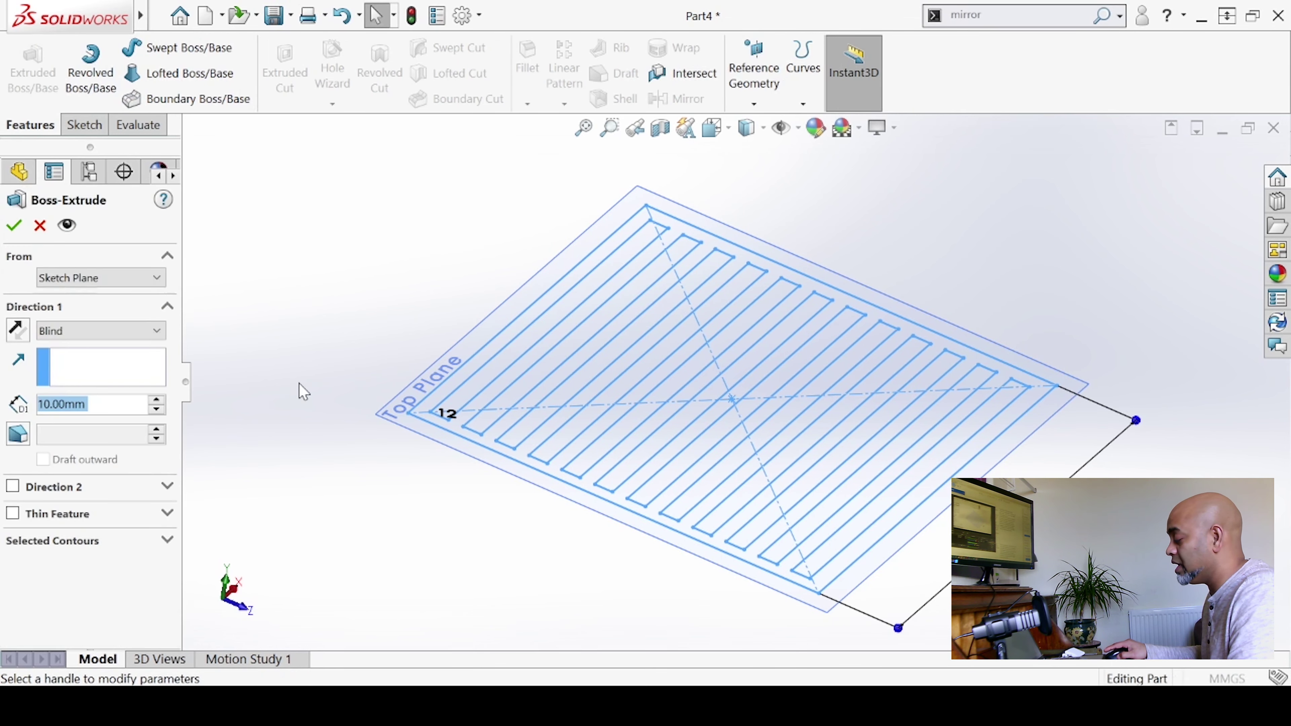
{"action": "left_click", "coordinate": [14, 225]}
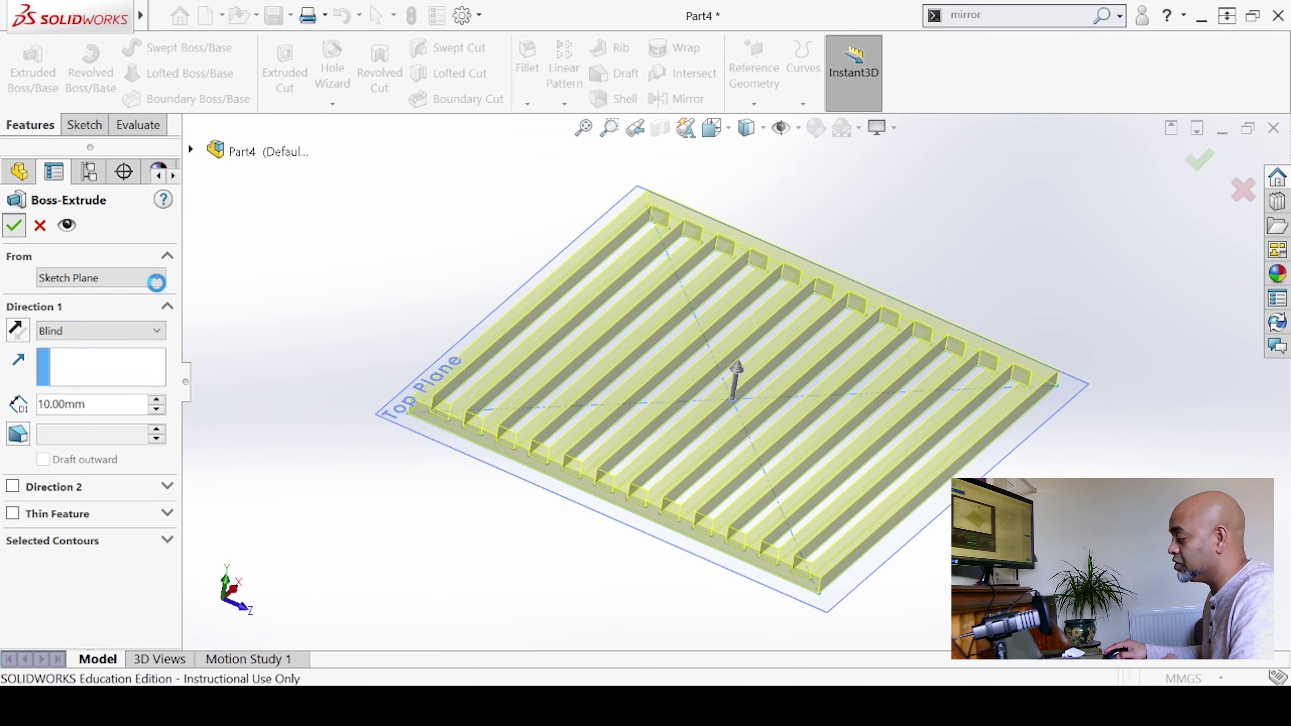
{"action": "left_click", "coordinate": [290, 366]}
{"action": "middle_click_drag", "start_coordinate": [297, 495], "coordinate": [296, 394]}
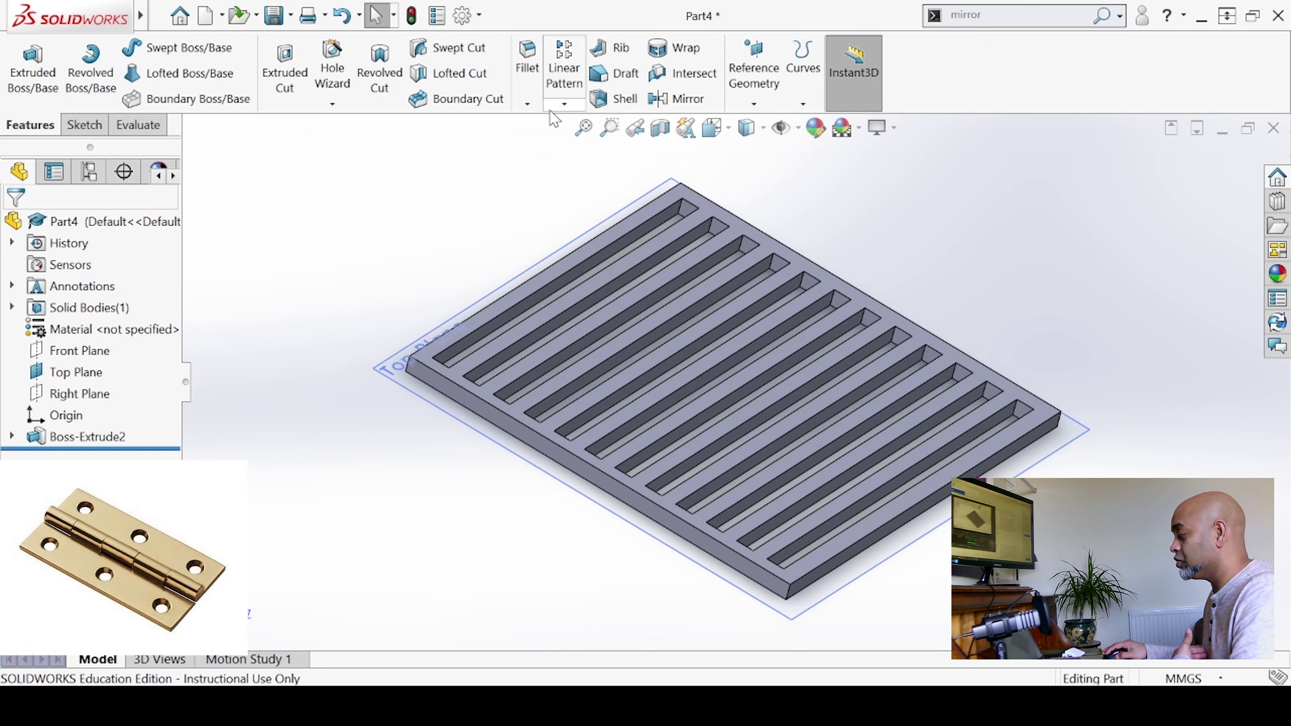
Close the slotted plate without saving and create a new part document.
{"action": "left_click", "coordinate": [562, 104]}
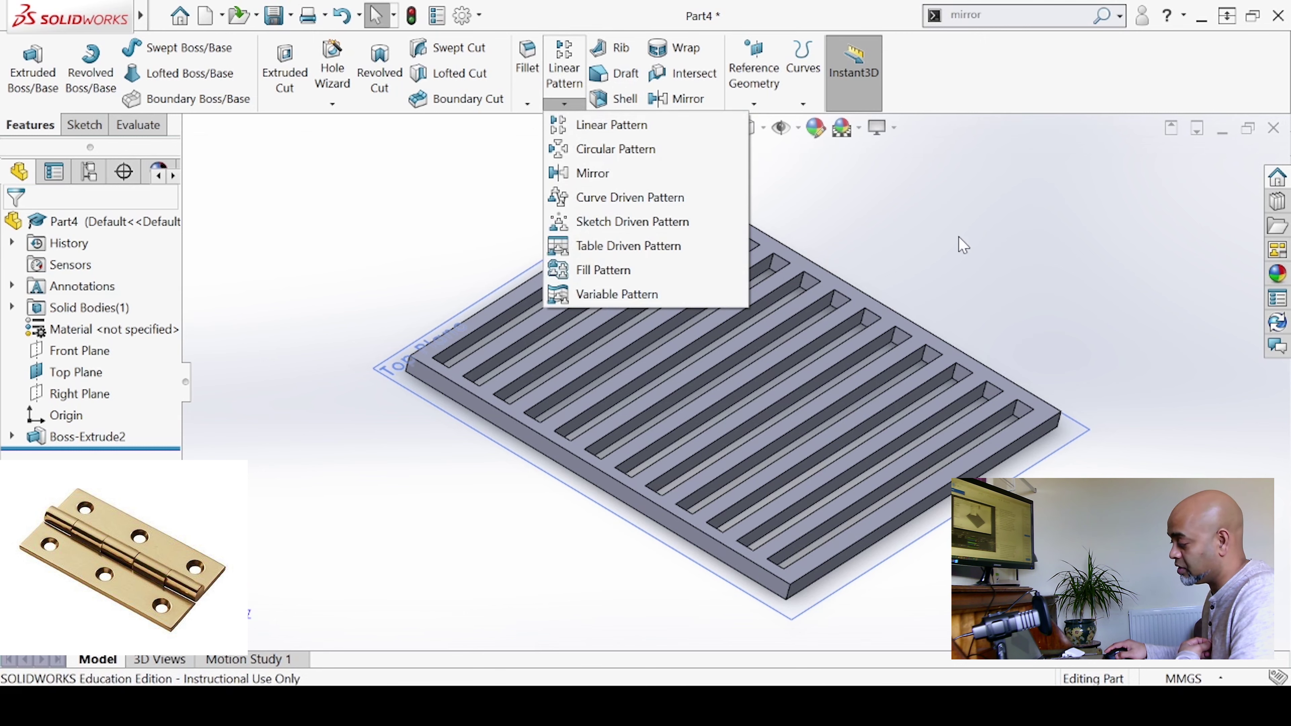
{"action": "left_click", "coordinate": [1067, 241]}
{"action": "left_click", "coordinate": [1273, 128]}
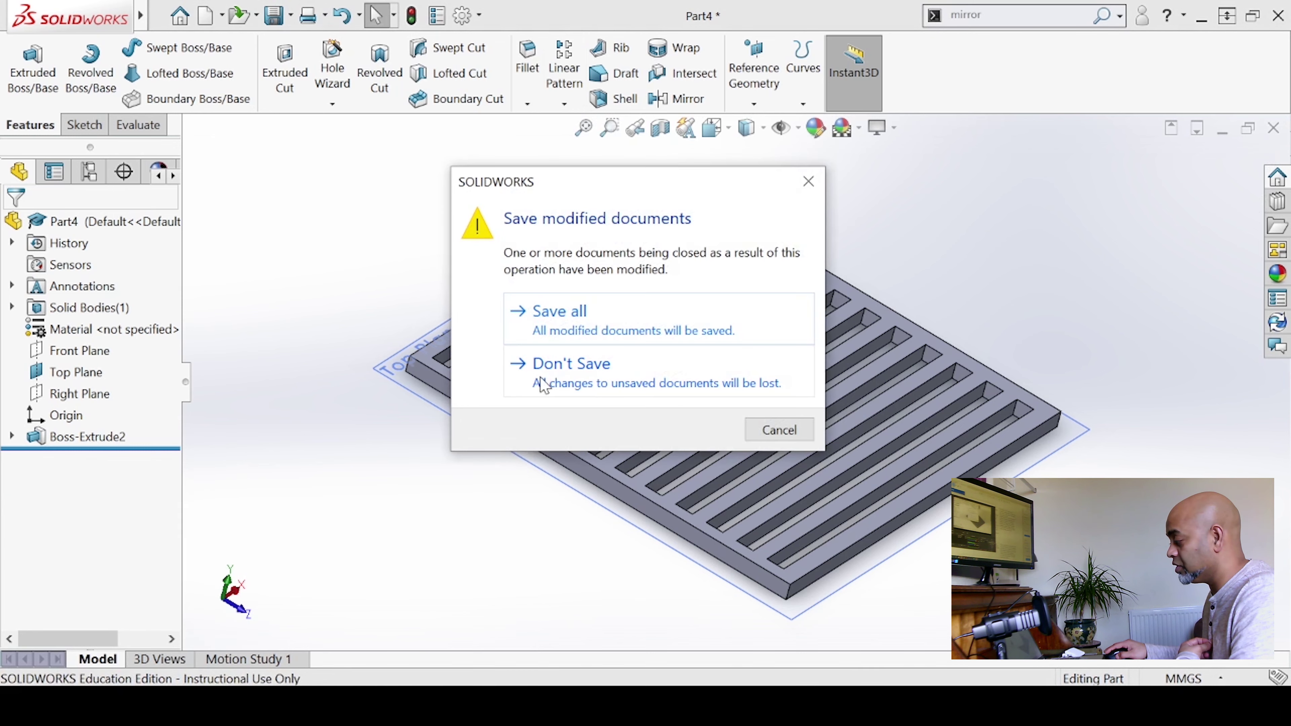
{"action": "left_click", "coordinate": [541, 379]}
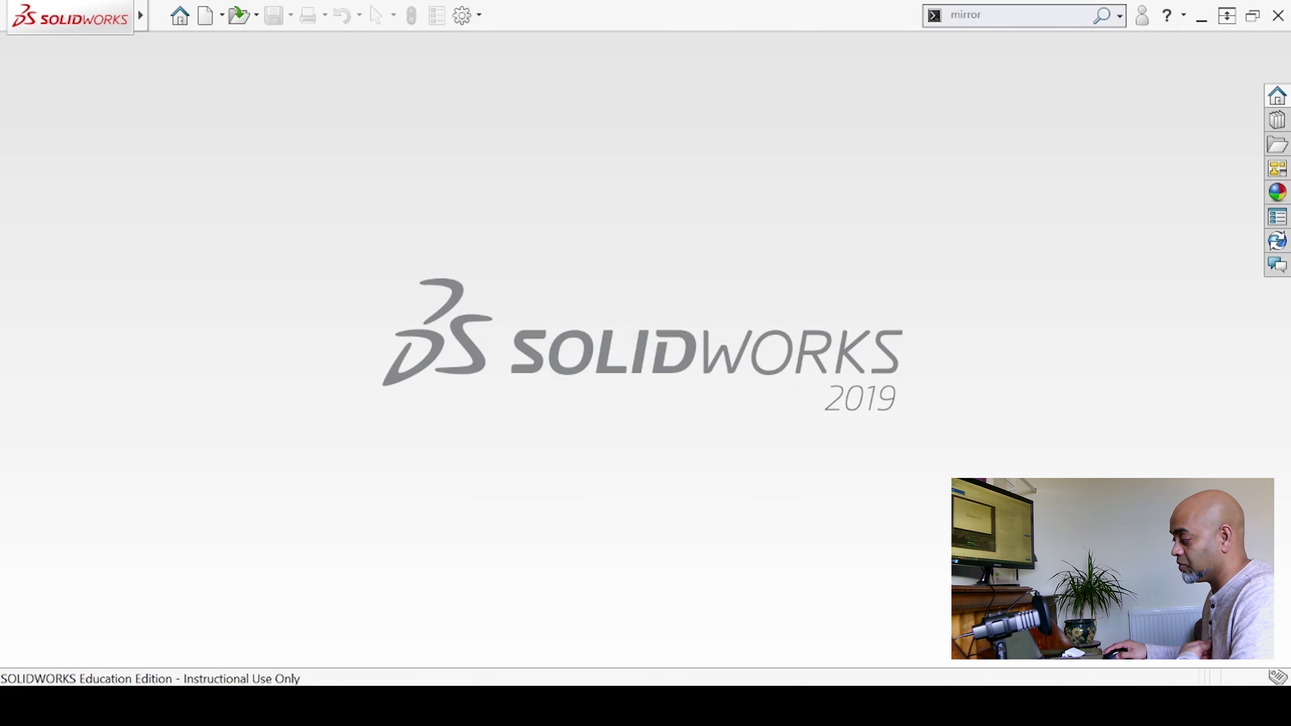
{"action": "left_click", "coordinate": [205, 16]}
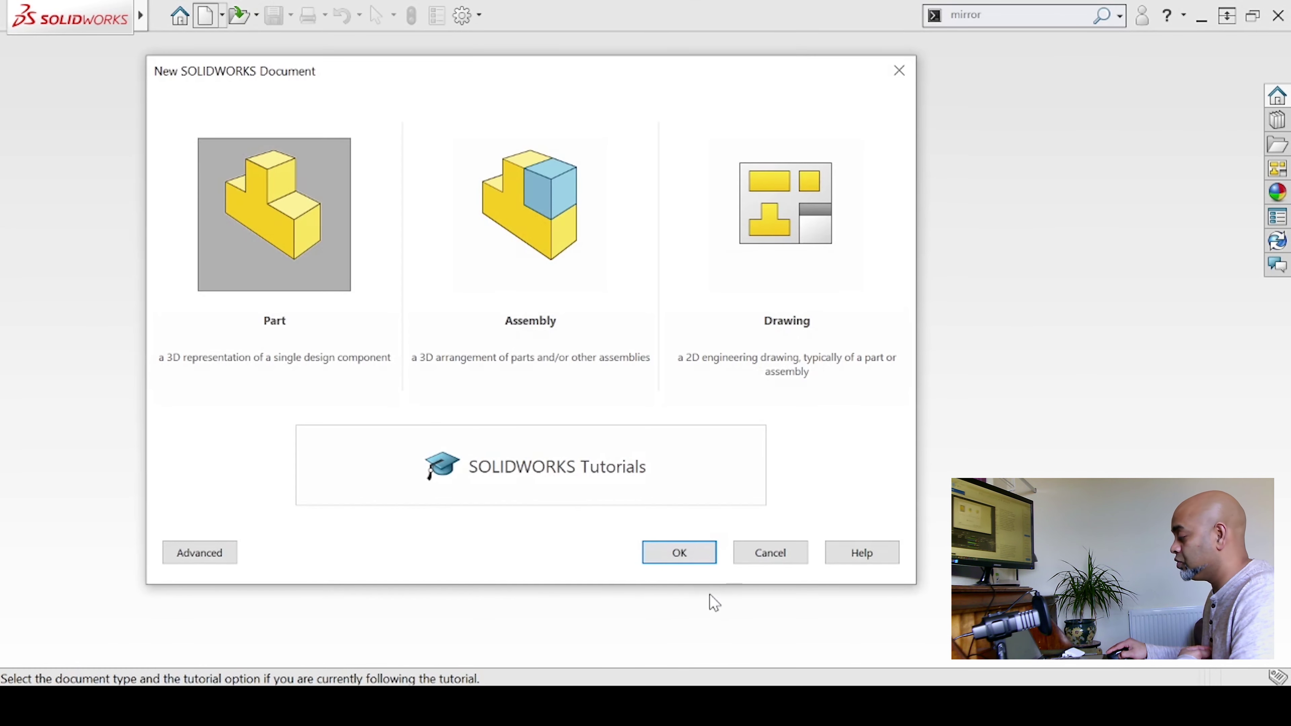
{"action": "left_click", "coordinate": [680, 553]}
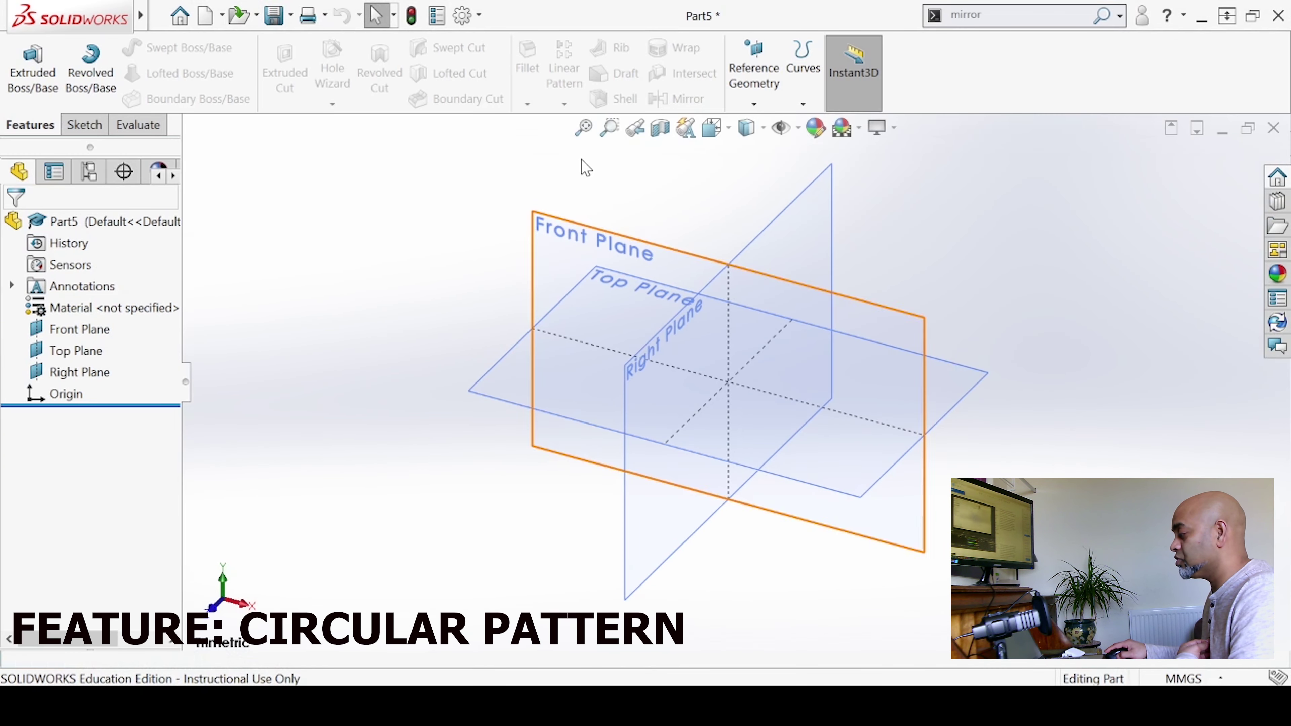
Sketch a circle of about 91 mm radius centred on the origin on the Front Plane.
{"action": "left_click", "coordinate": [559, 254]}
{"action": "left_click", "coordinate": [595, 224]}
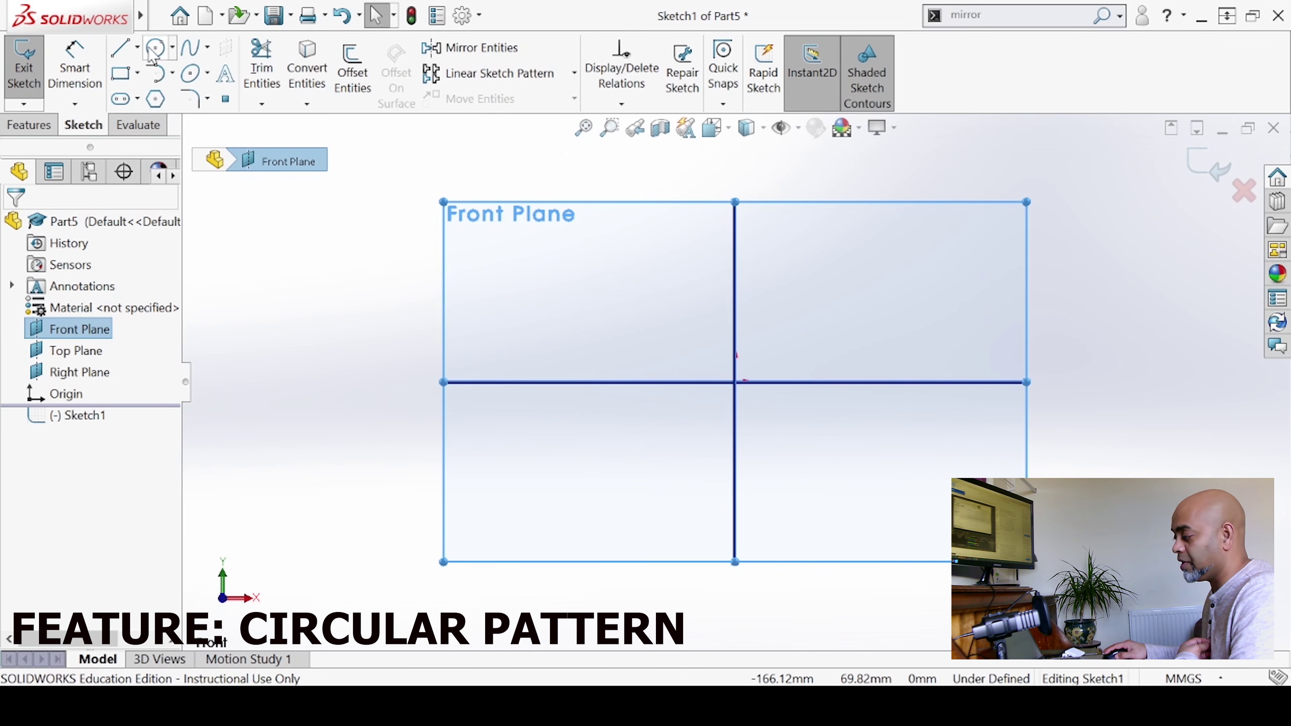
{"action": "left_click", "coordinate": [155, 49]}
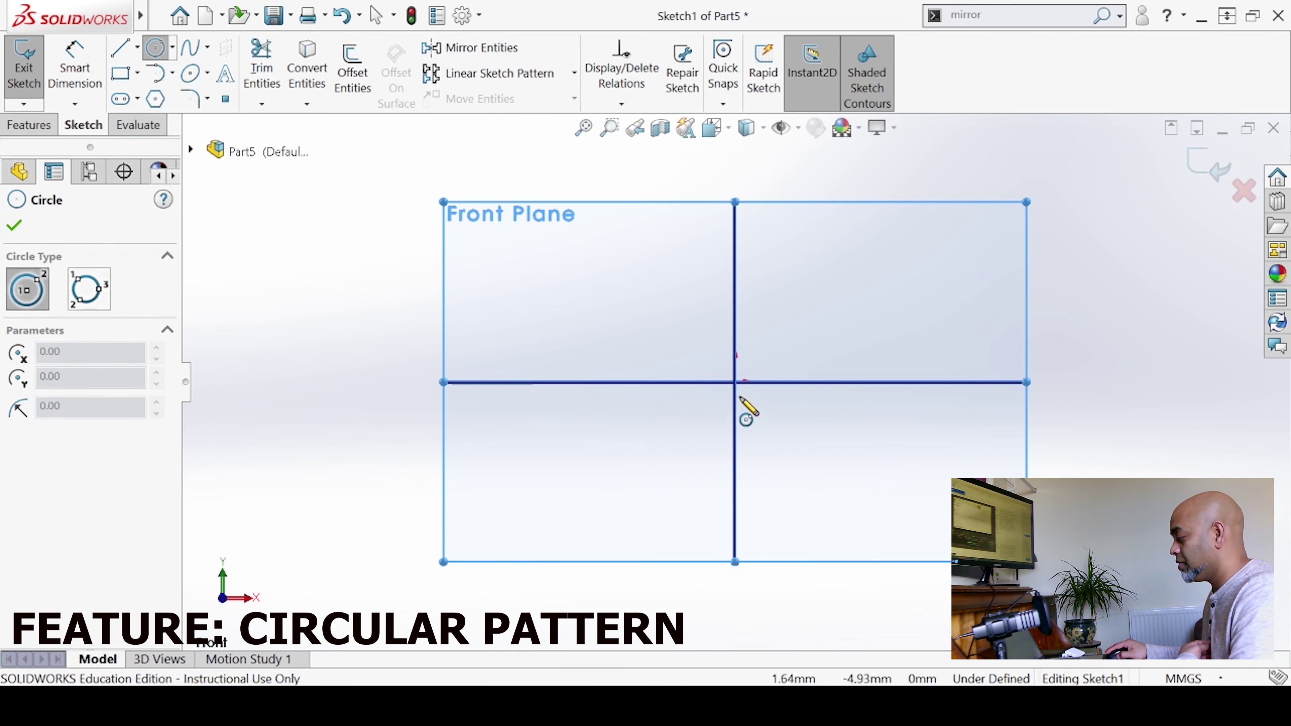
{"action": "left_click", "coordinate": [736, 382]}
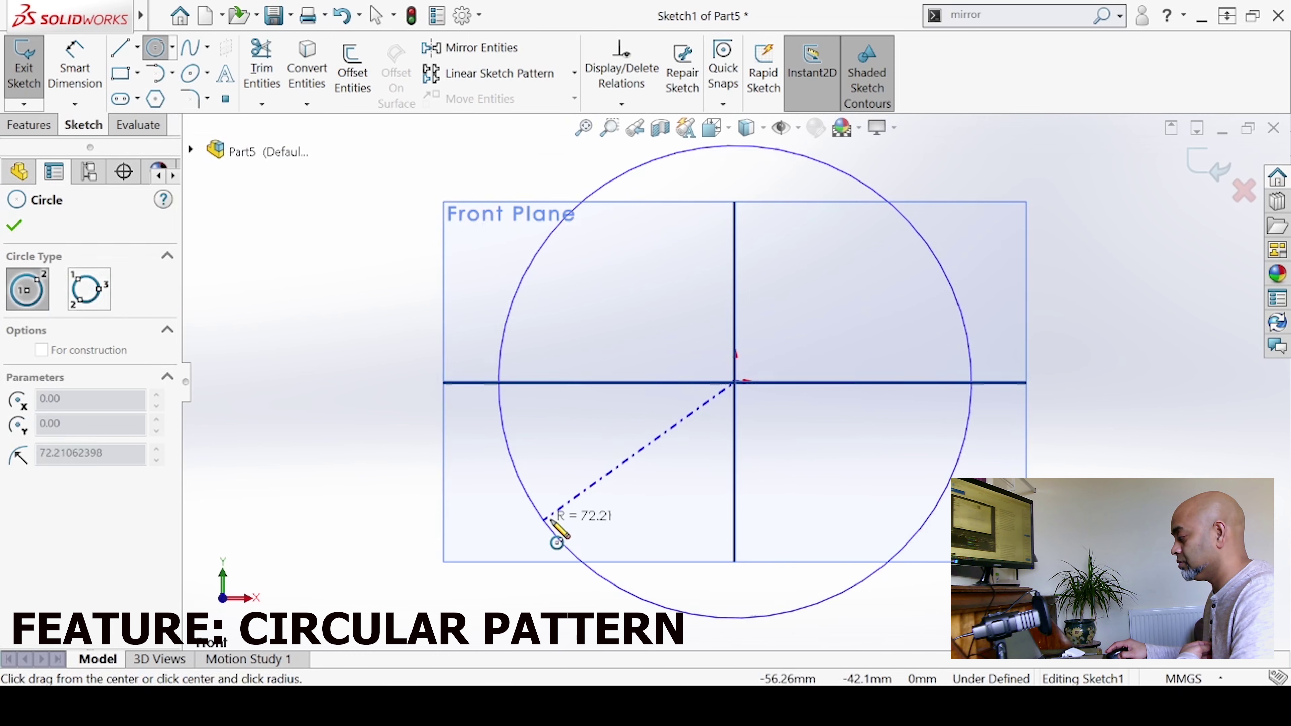
{"action": "scroll", "coordinate": [556, 533], "scroll_direction": "down", "scroll_amount": 2}
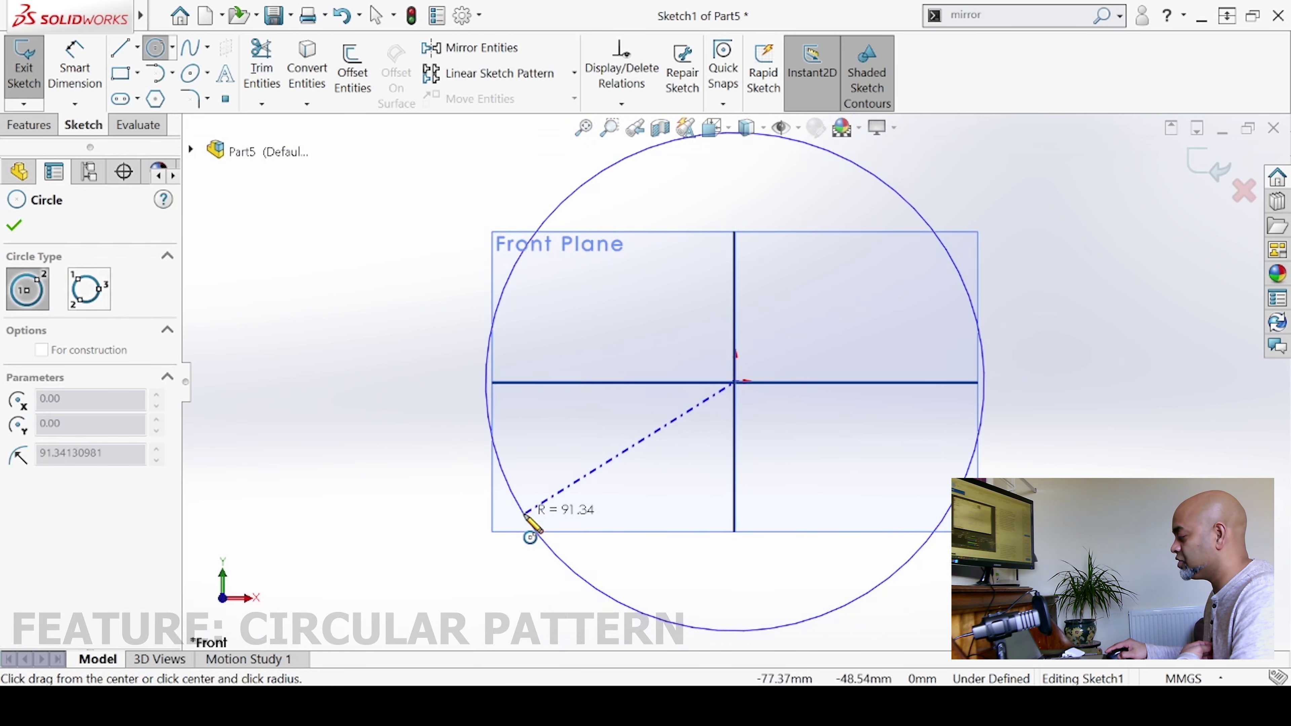
{"action": "left_click", "coordinate": [530, 526]}
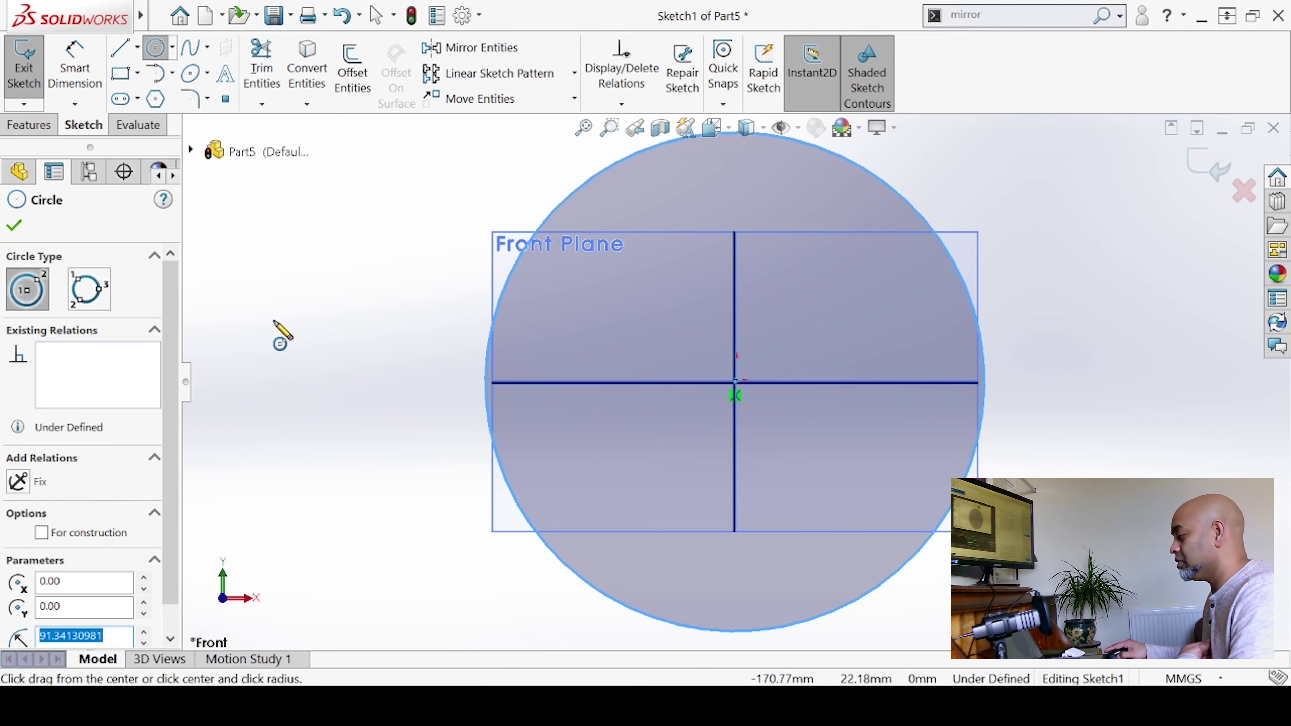
{"action": "left_click", "coordinate": [16, 227]}
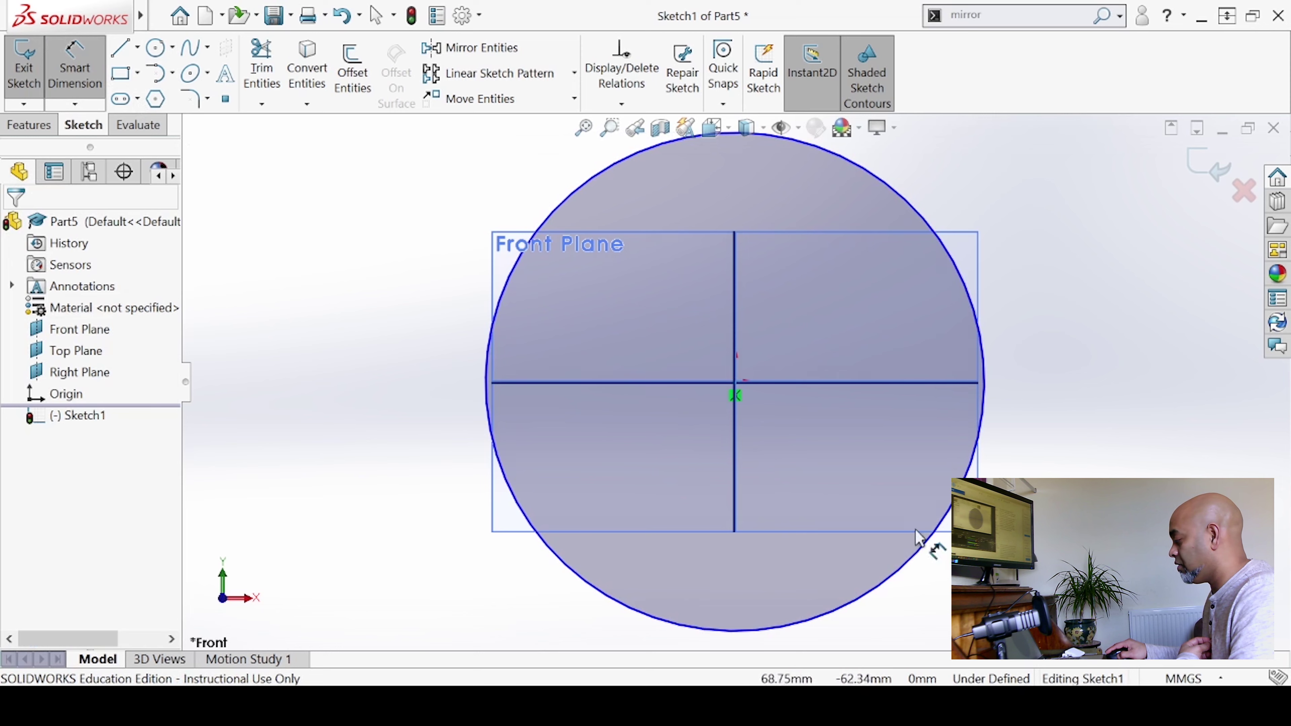
Dimension the circle's diameter to 200 mm and leave the dimension command.
{"action": "left_click", "coordinate": [925, 550]}
{"action": "left_click", "coordinate": [1076, 364]}
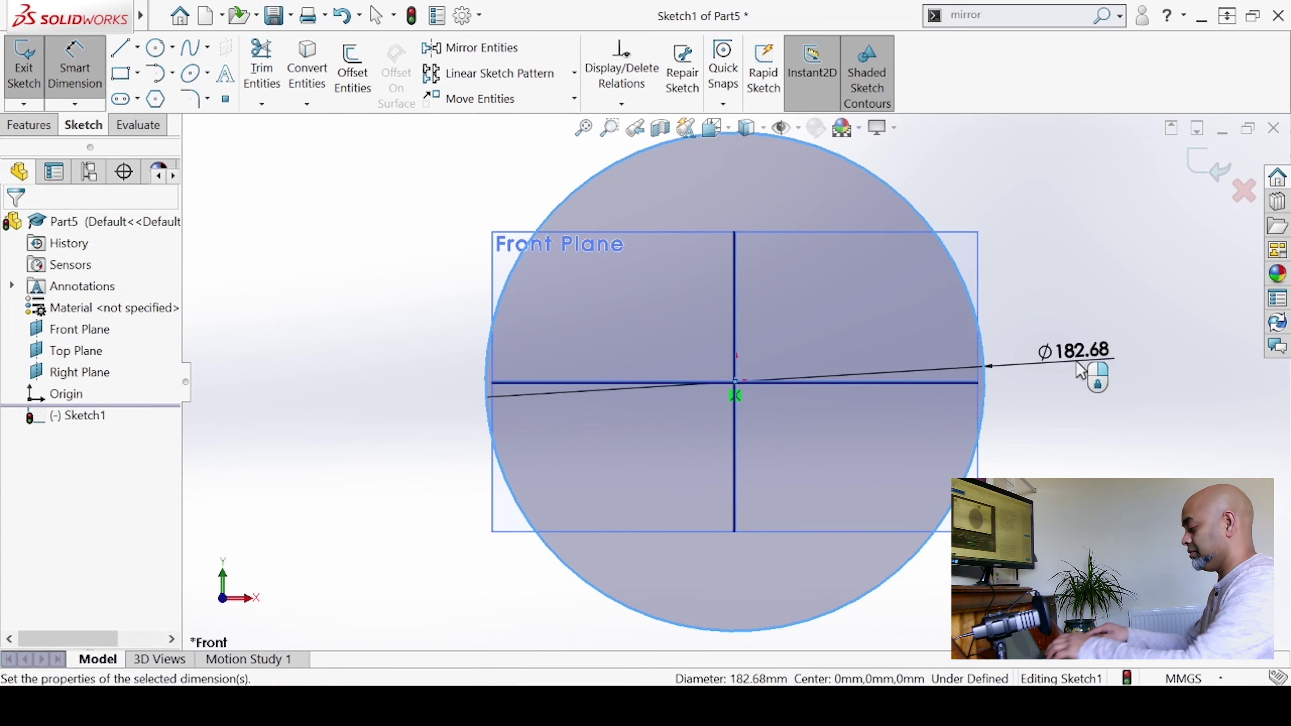
{"action": "type", "text": "200"}
{"action": "key", "text": "Return"}
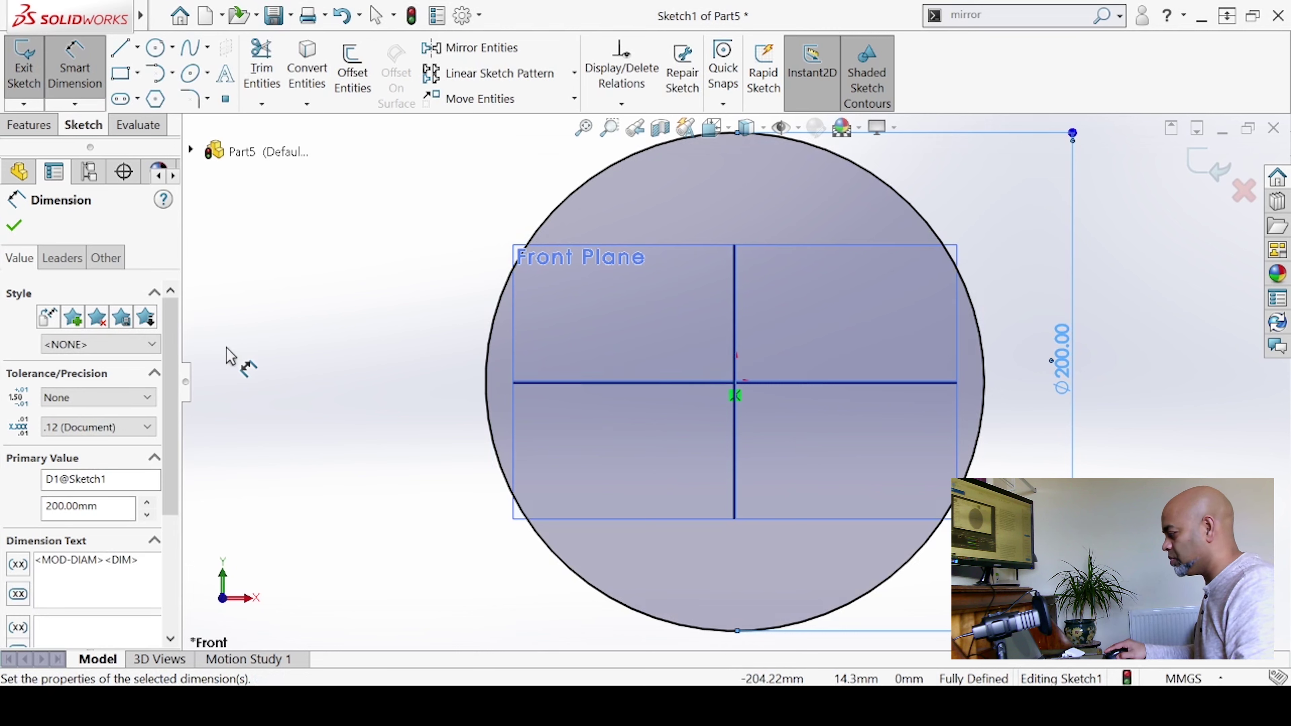
{"action": "left_click", "coordinate": [15, 229]}
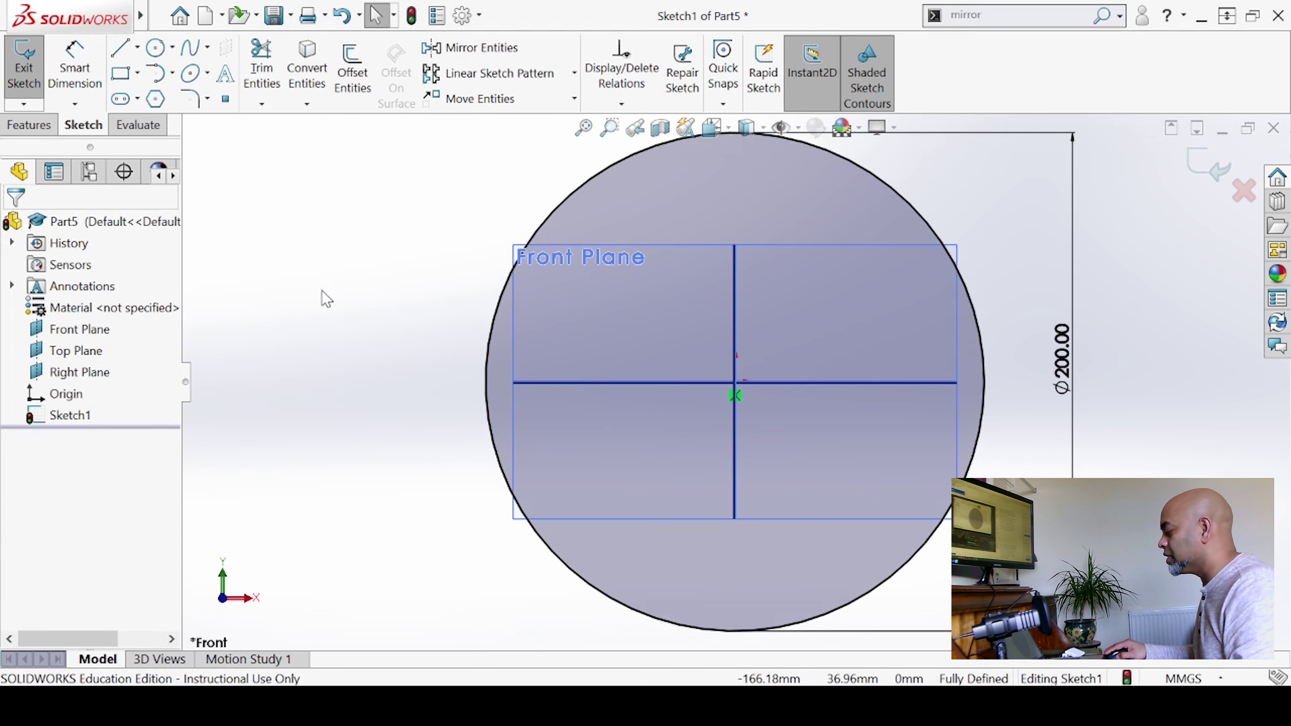
{"action": "key", "text": "f"}
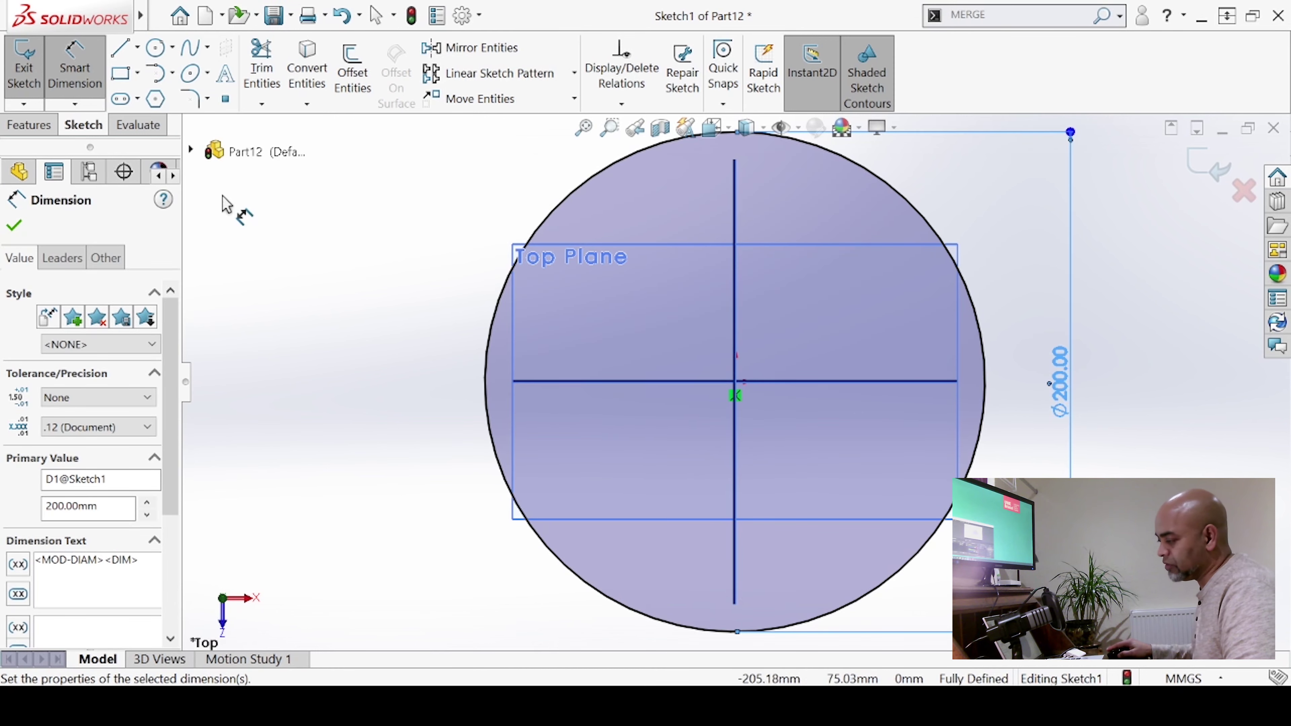
{"action": "left_click", "coordinate": [14, 227]}
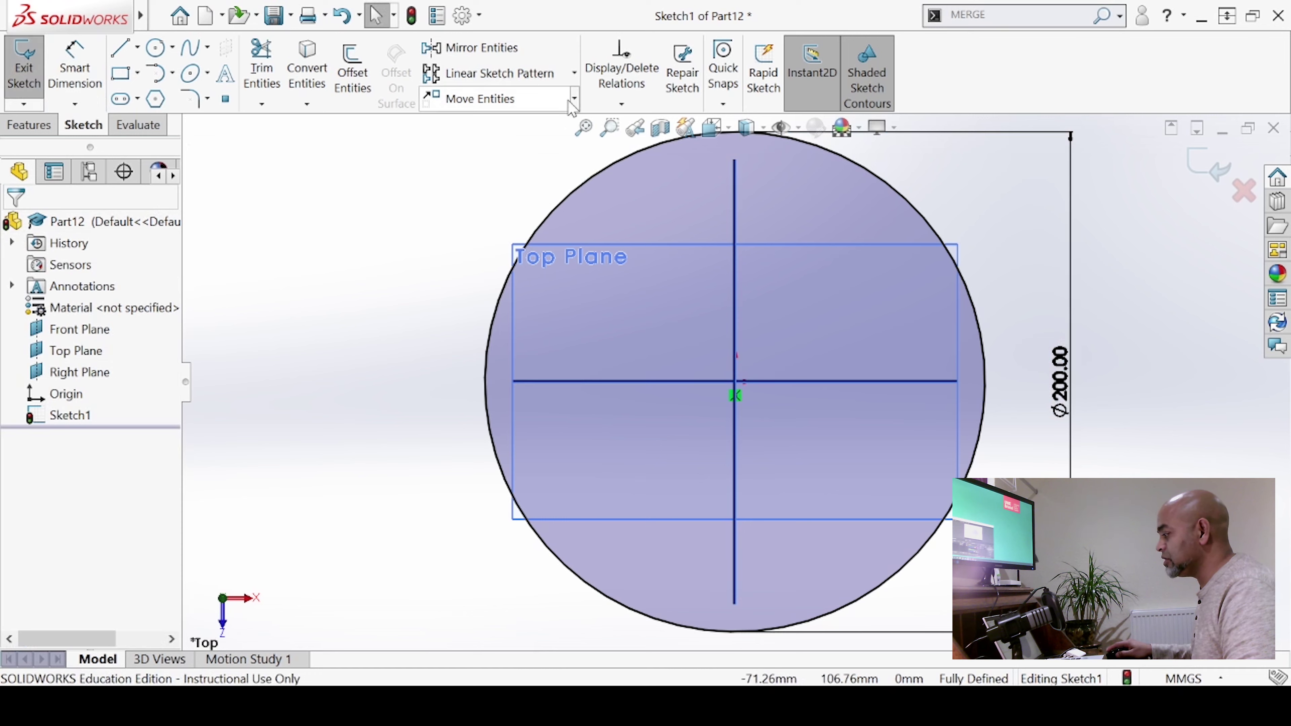
Exit the sketch and extrude the 200 mm circle as a boss with a Blind depth of 5 mm.
{"action": "left_click", "coordinate": [574, 73]}
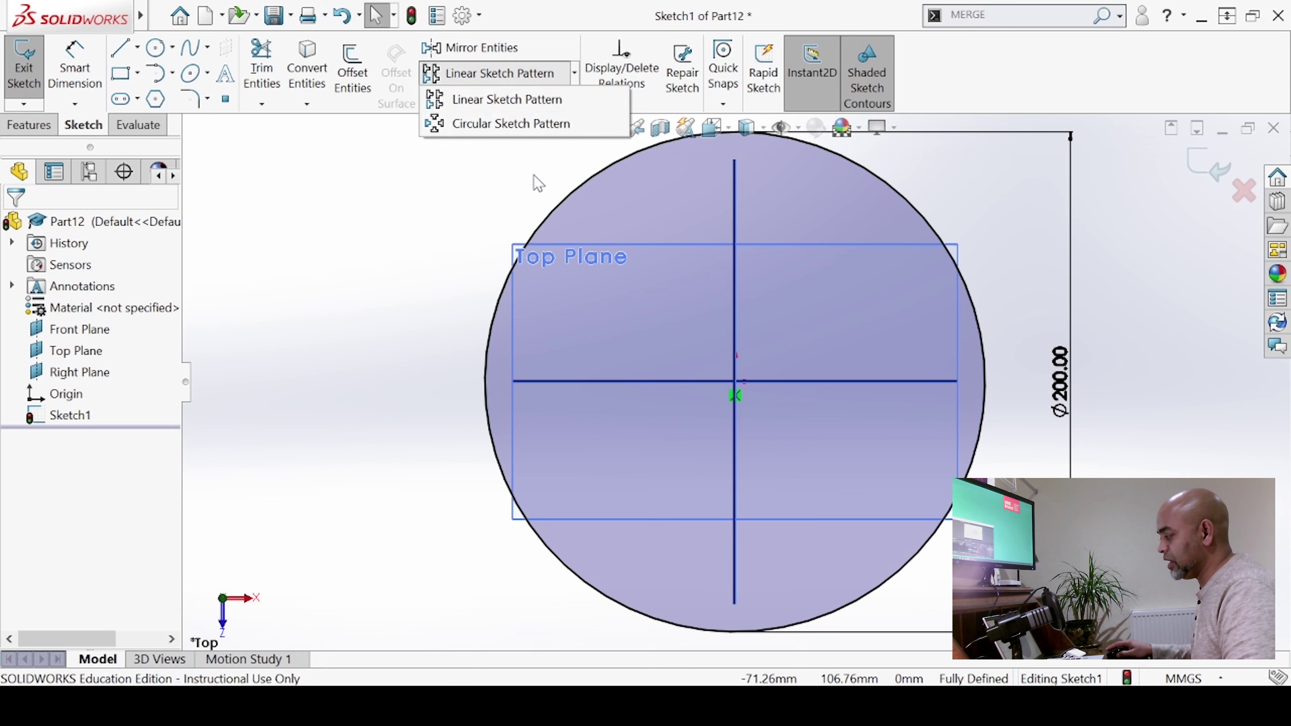
{"action": "left_click", "coordinate": [23, 82]}
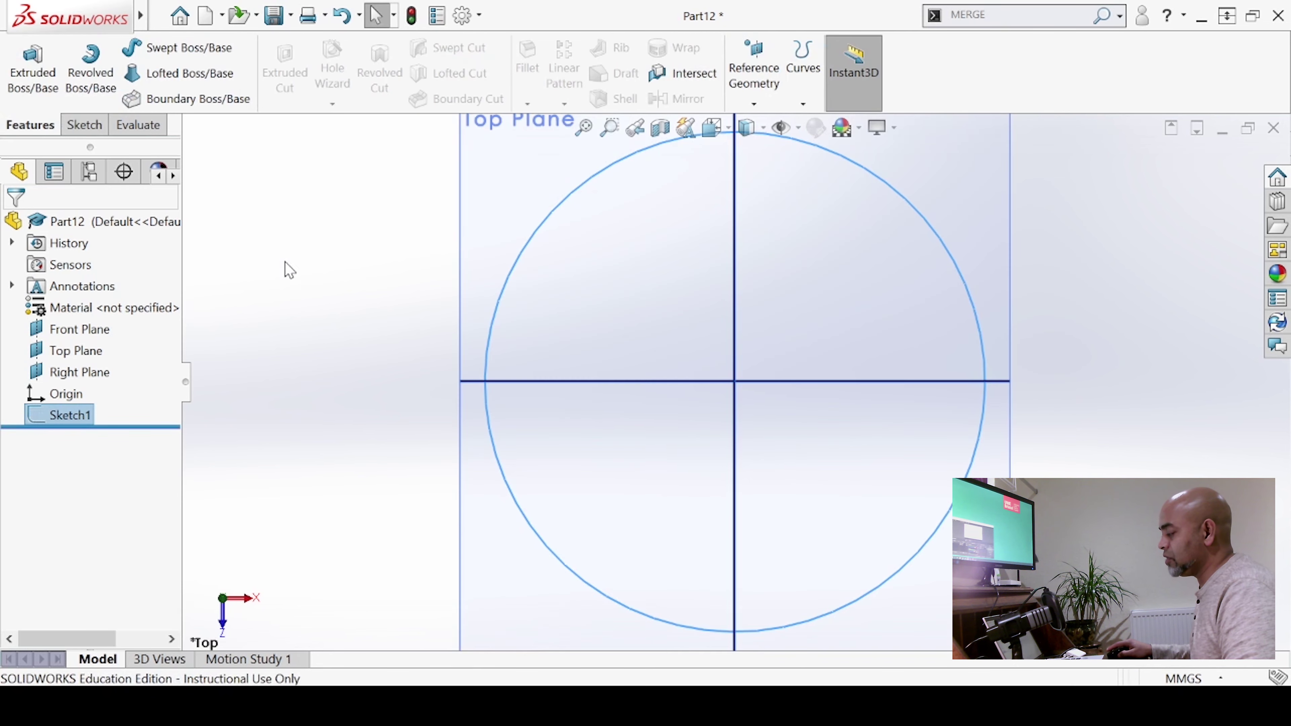
{"action": "right_click_drag", "start_coordinate": [288, 363], "coordinate": [336, 274]}
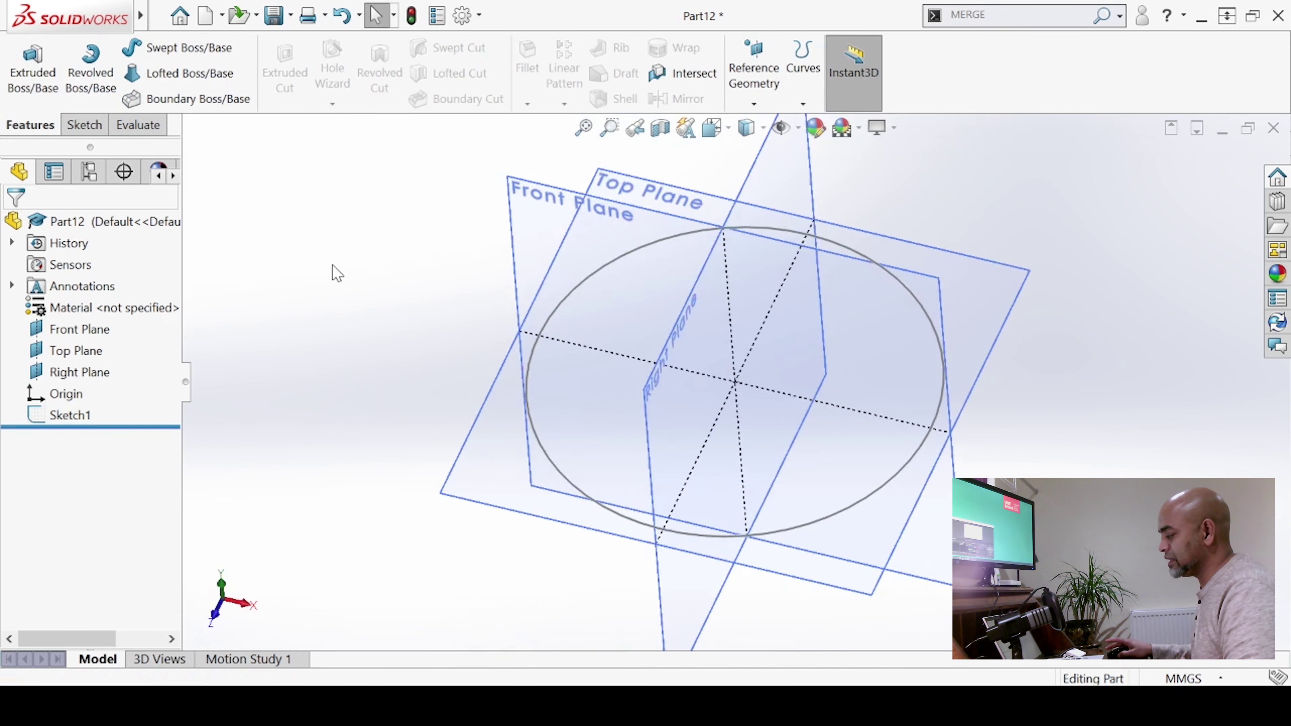
{"action": "left_click", "coordinate": [72, 416]}
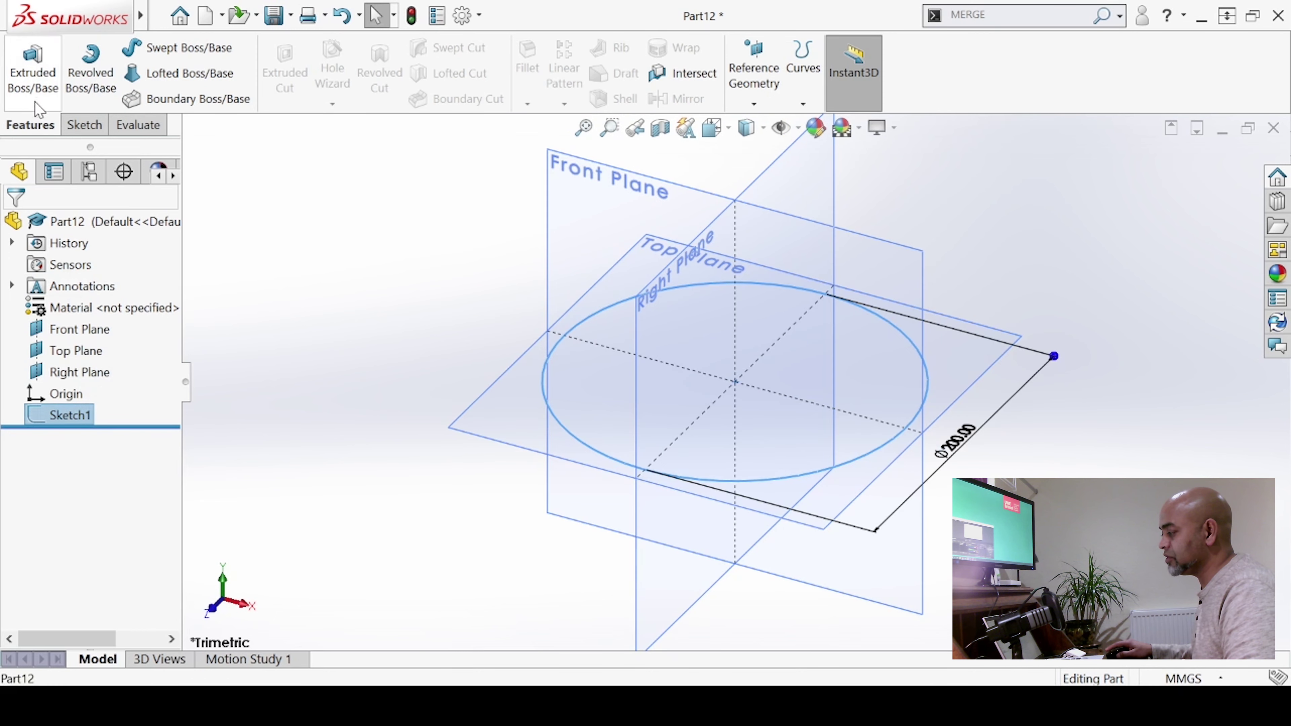
{"action": "left_click", "coordinate": [33, 68]}
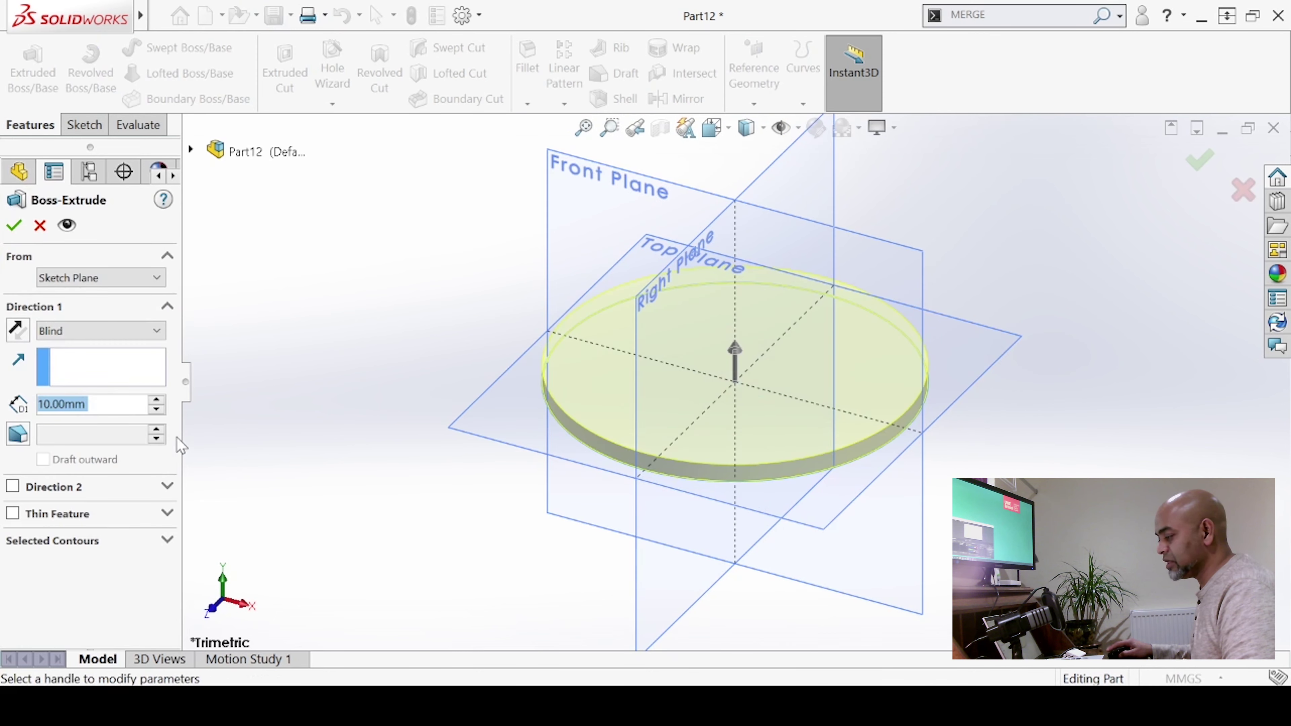
{"action": "type", "text": "5.0"}
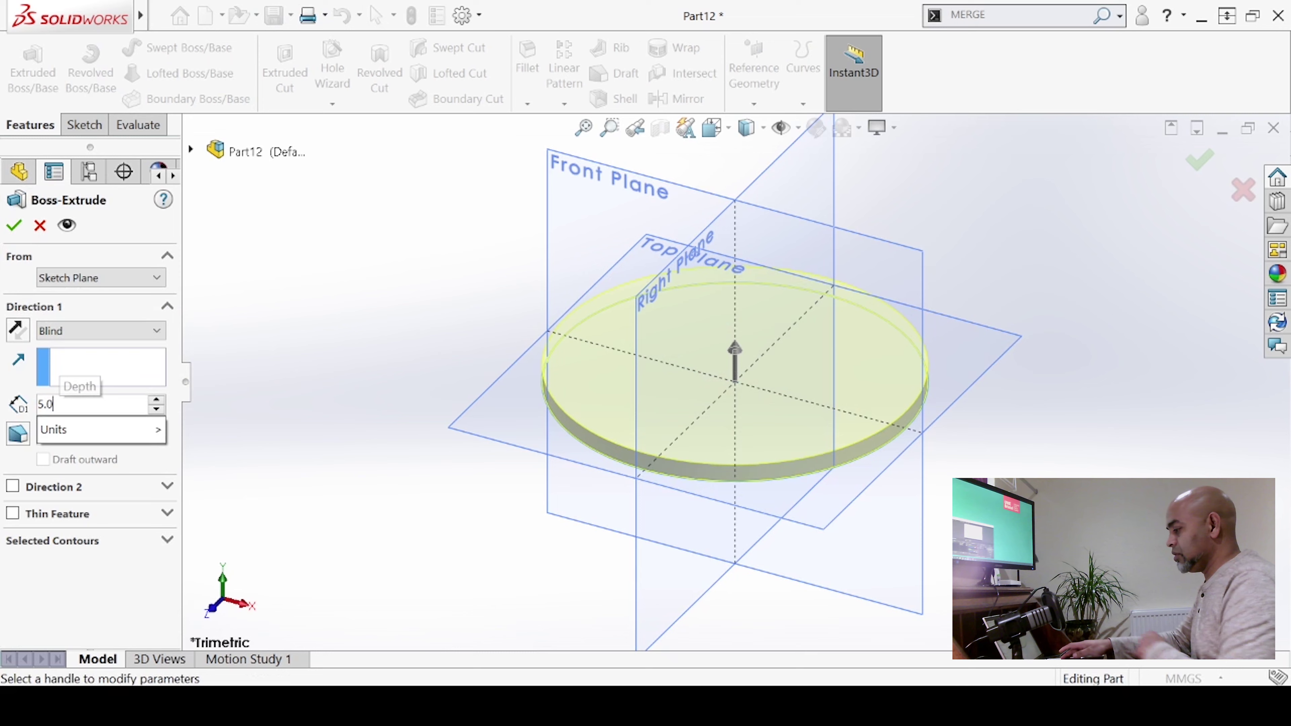
{"action": "key", "text": "Return"}
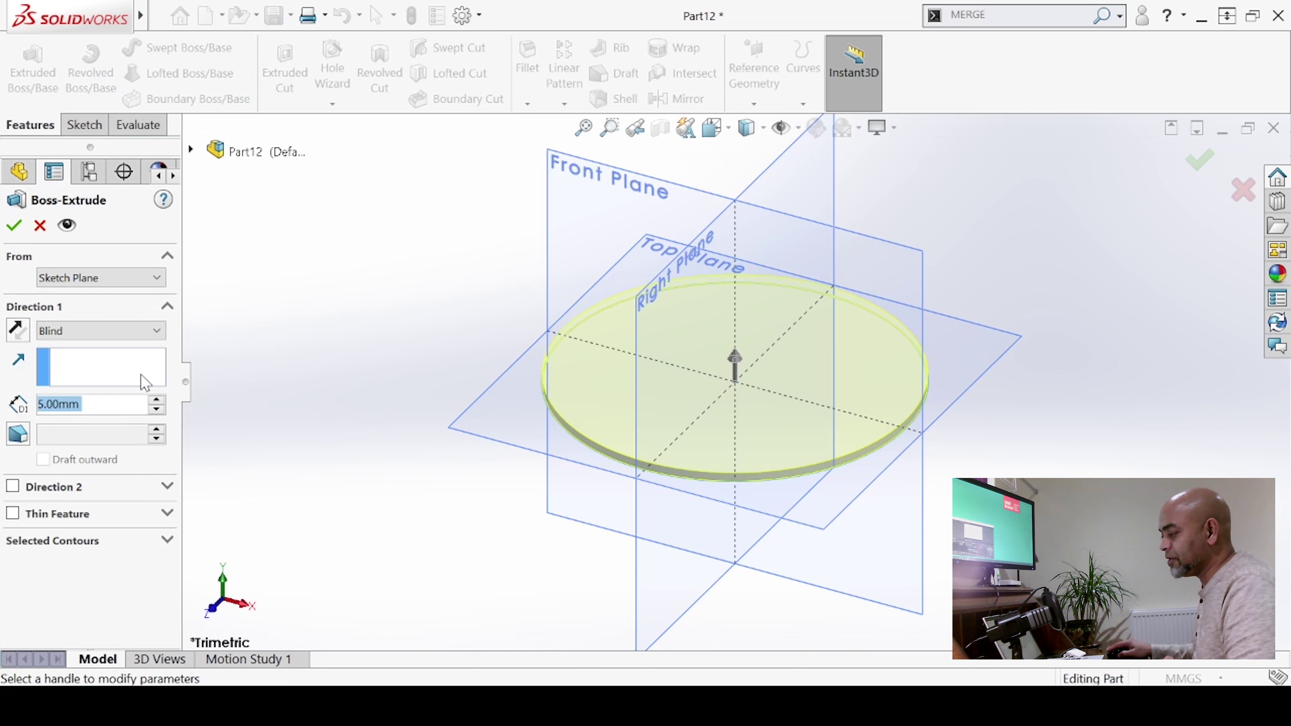
{"action": "left_click", "coordinate": [17, 226]}
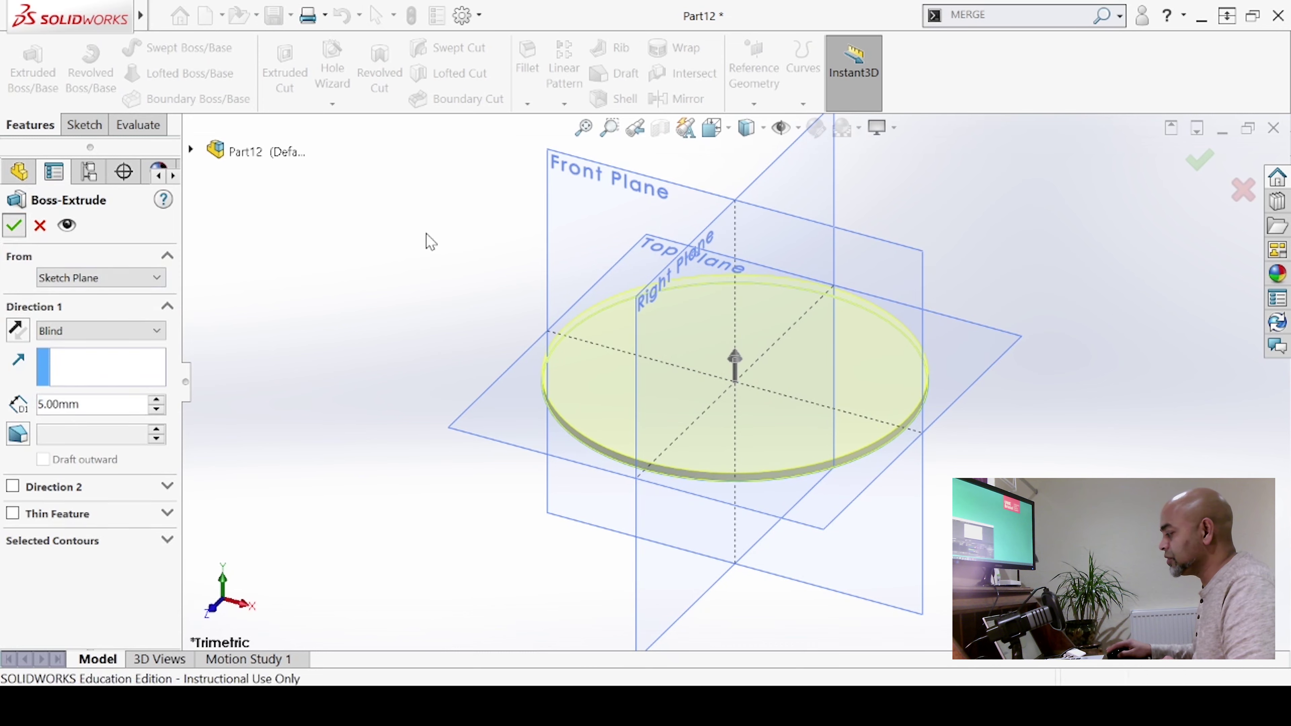
Start a new sketch on the disc's top face and view it face-on.
{"action": "left_click", "coordinate": [614, 378]}
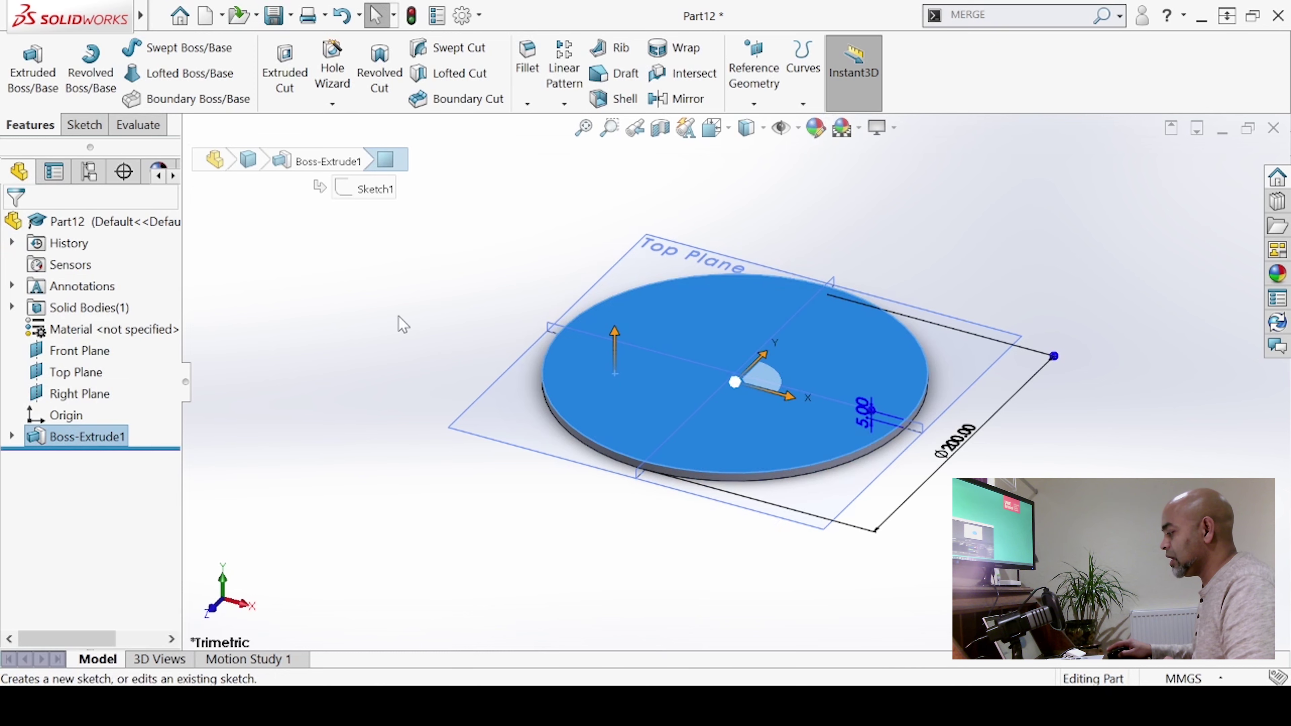
{"action": "left_click", "coordinate": [398, 319]}
{"action": "left_click", "coordinate": [631, 390]}
{"action": "left_click", "coordinate": [703, 346]}
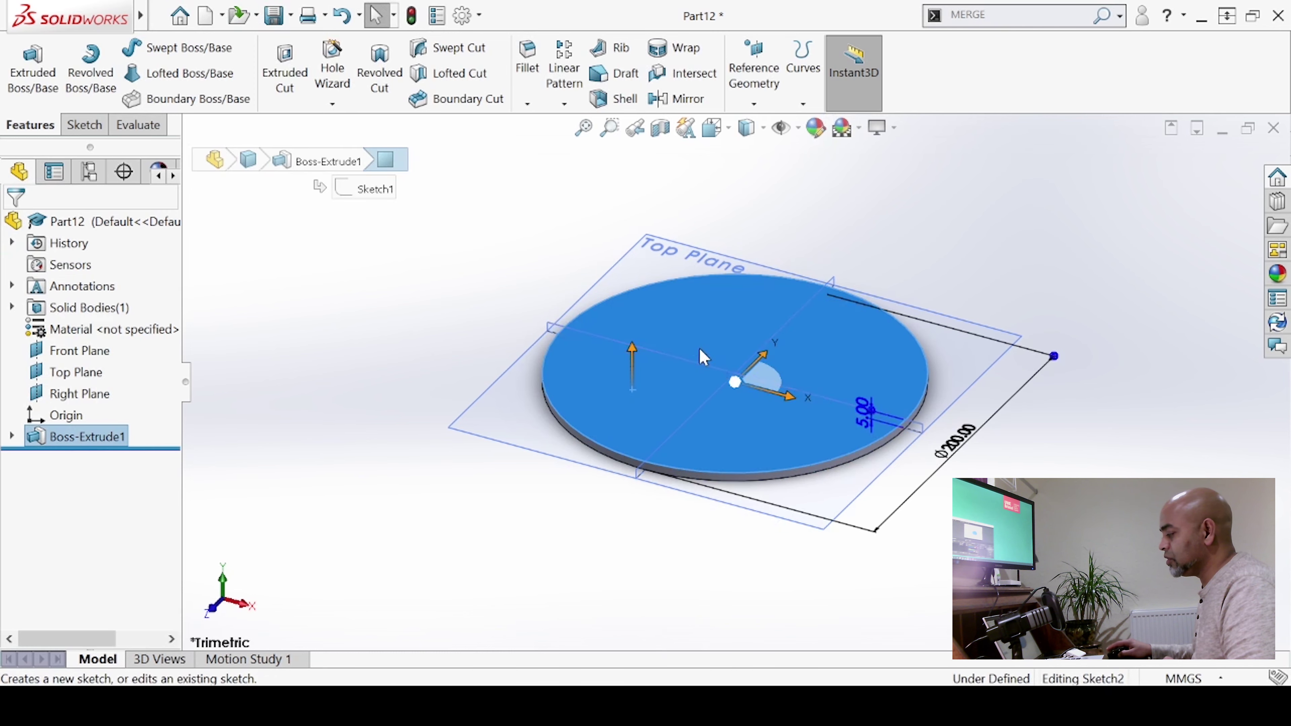
{"action": "right_click", "coordinate": [97, 460]}
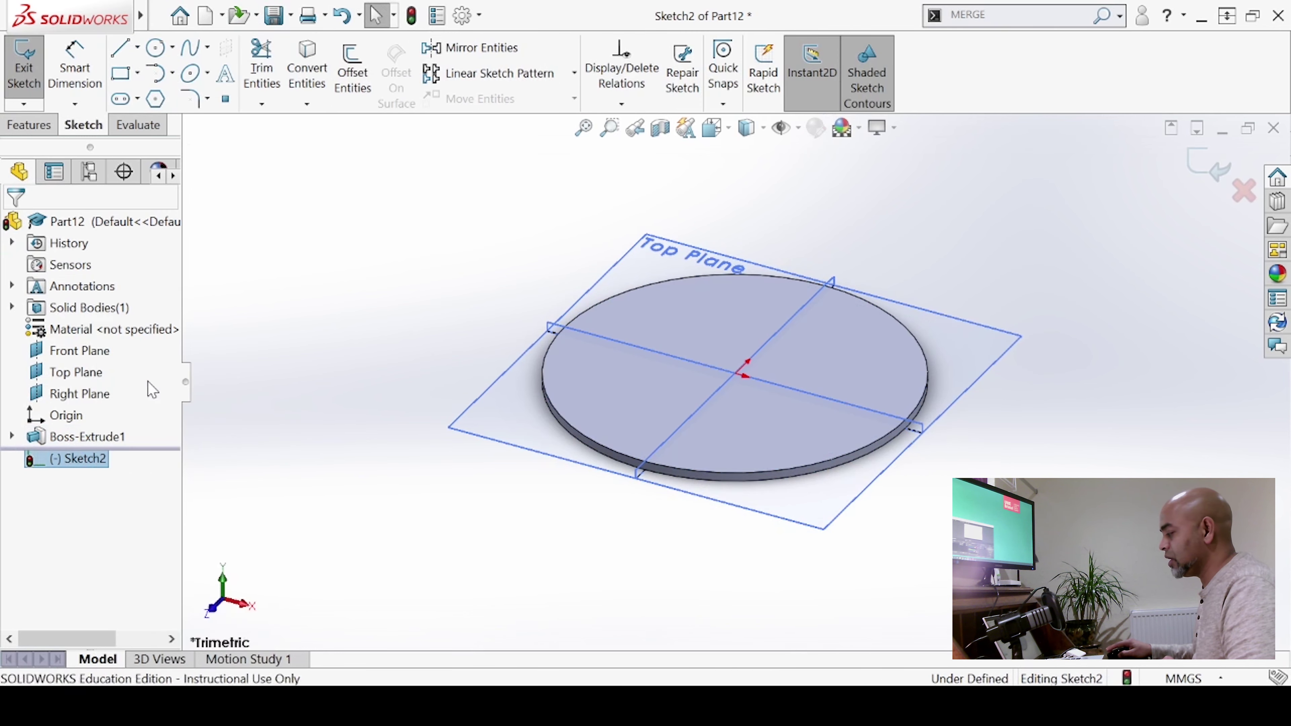
{"action": "left_click", "coordinate": [142, 380]}
{"action": "scroll", "coordinate": [762, 254], "scroll_direction": "down", "scroll_amount": 5}
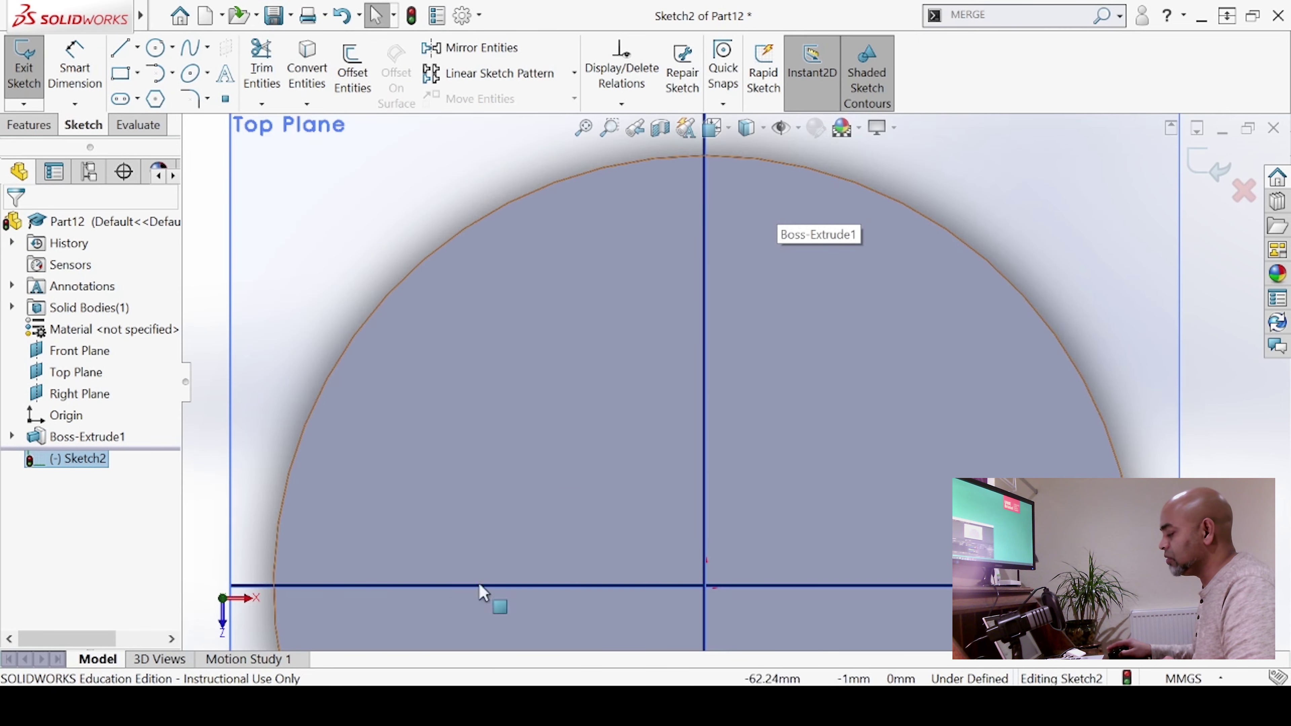
{"action": "scroll", "coordinate": [687, 269], "scroll_direction": "up", "scroll_amount": 3}
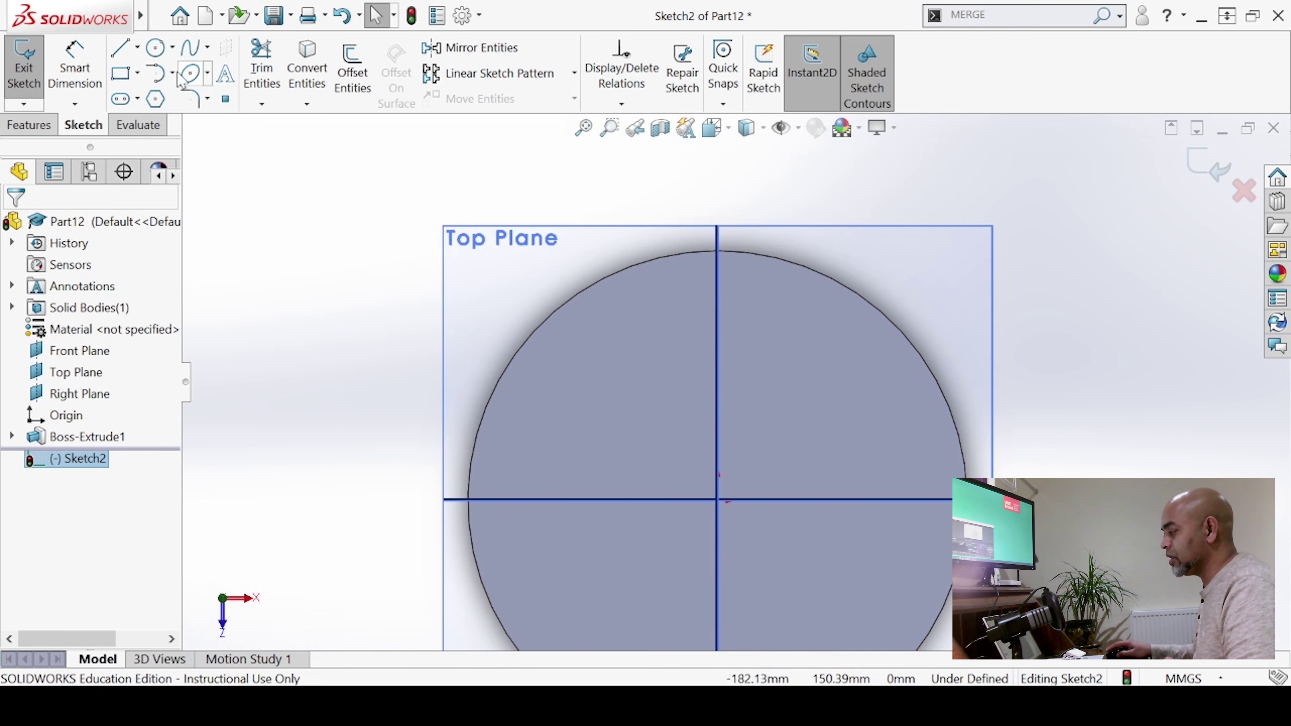
Draw a circle of about 13 mm radius about 78 mm above the origin and a smaller one about 26 mm above it, both on the vertical axis.
{"action": "left_click", "coordinate": [156, 49]}
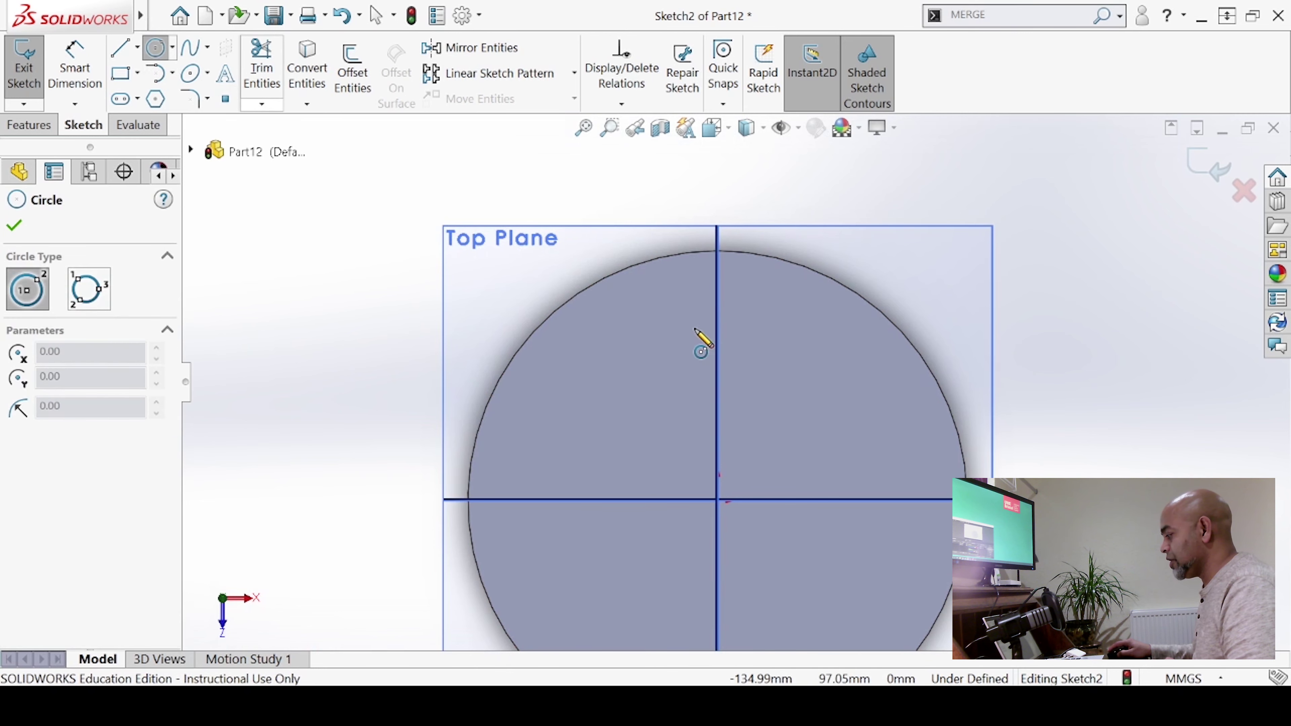
{"action": "left_click", "coordinate": [716, 307]}
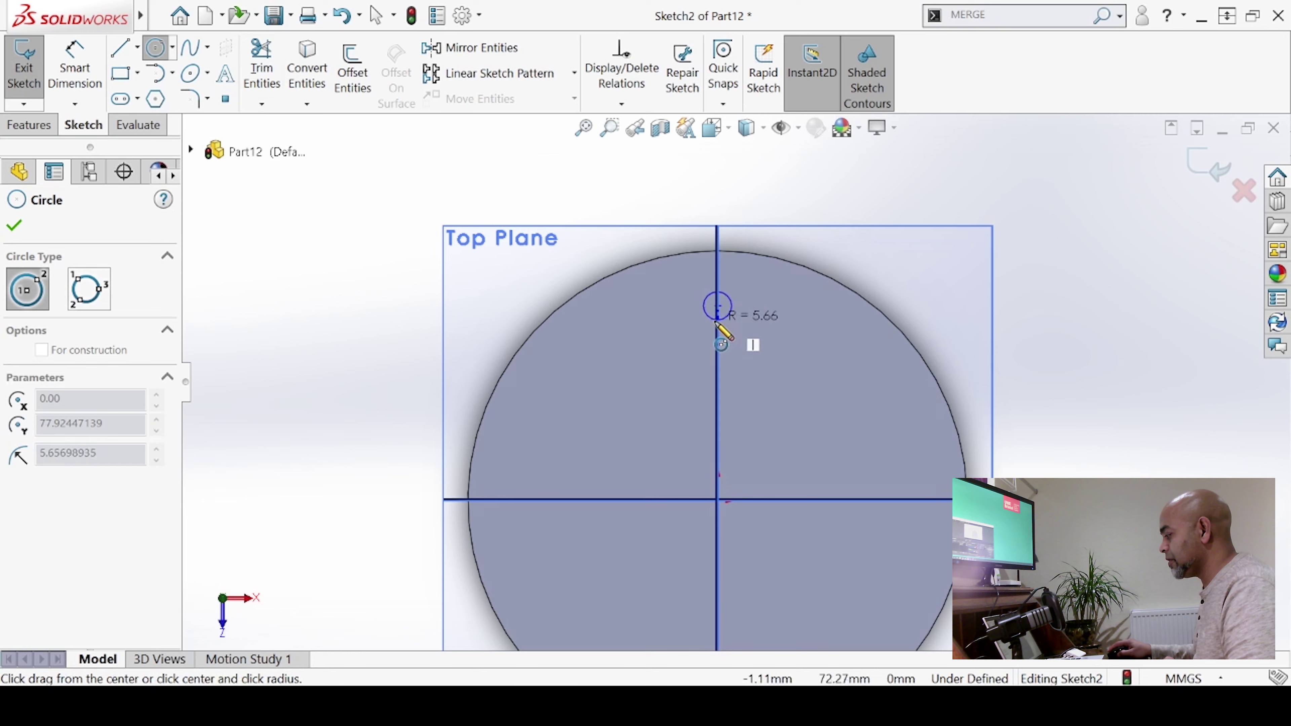
{"action": "left_click", "coordinate": [715, 339]}
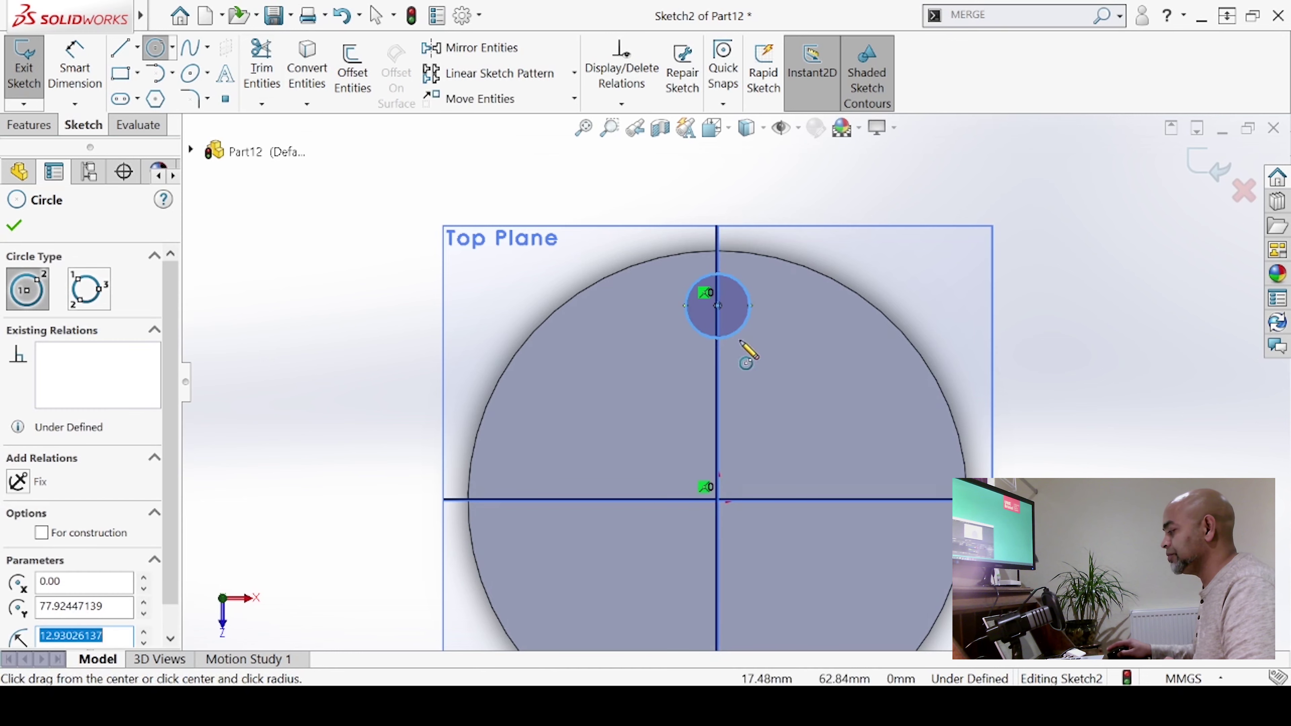
{"action": "left_click", "coordinate": [718, 436]}
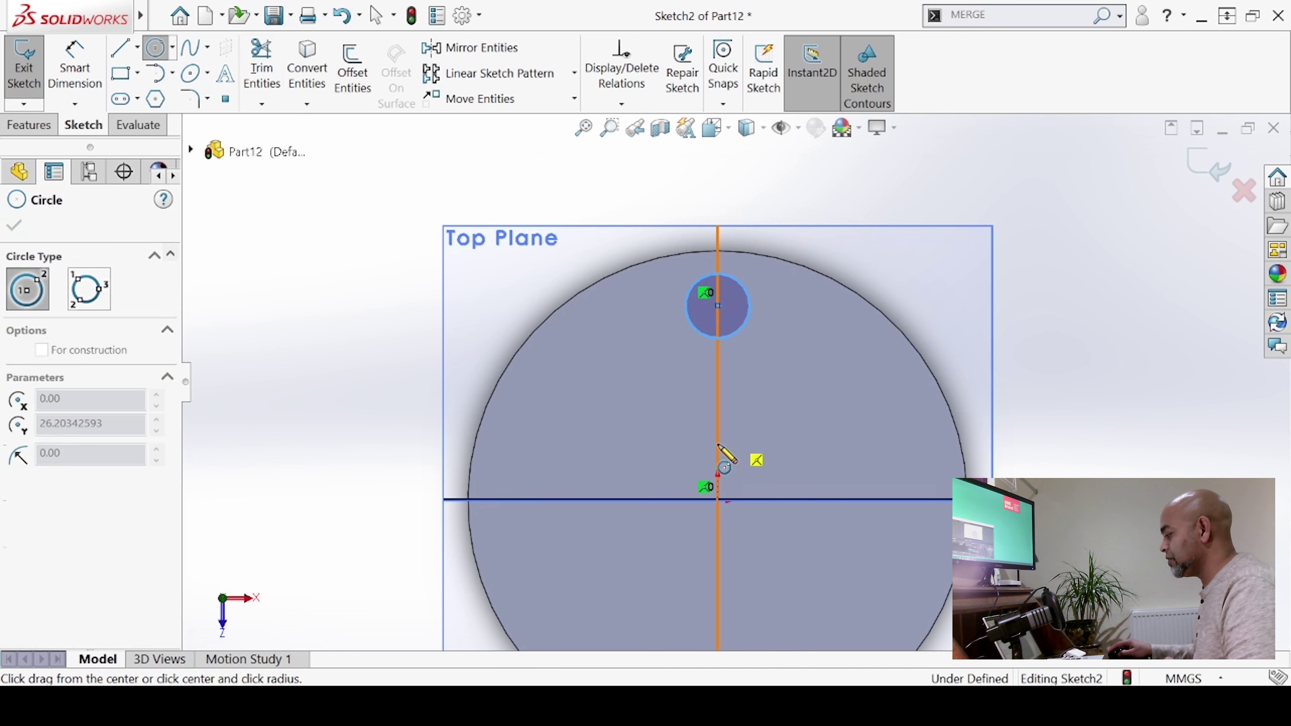
{"action": "left_click", "coordinate": [718, 448]}
Draw a vertical construction line from above the disc through both circle centres to just above the origin.
{"action": "key", "text": "l"}
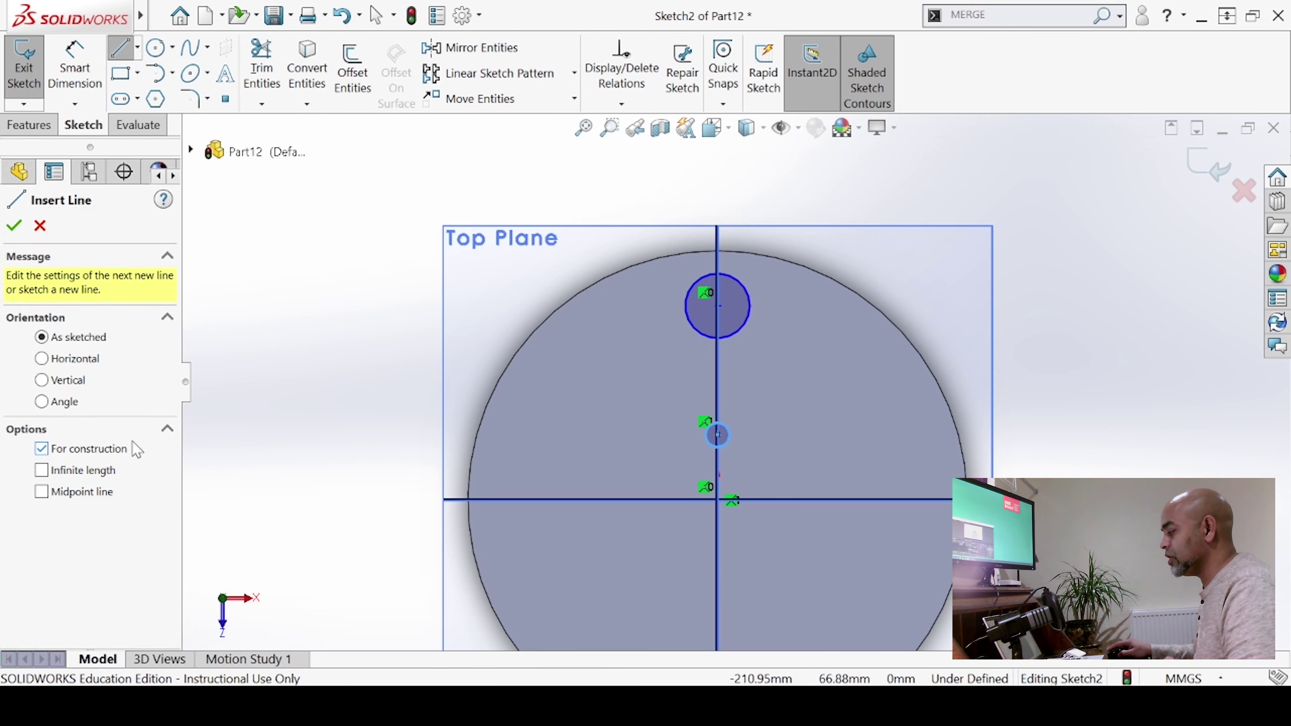
{"action": "left_click", "coordinate": [718, 175]}
{"action": "left_click", "coordinate": [718, 486]}
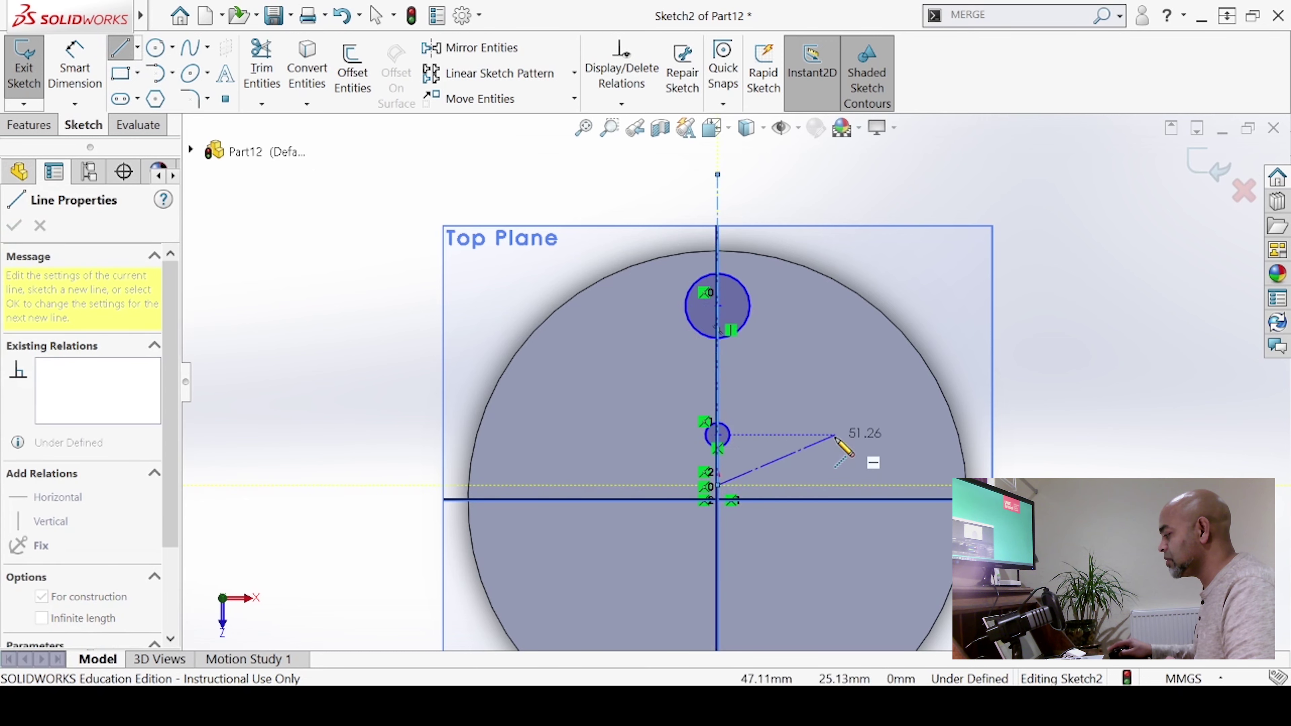
{"action": "key", "text": "Escape"}
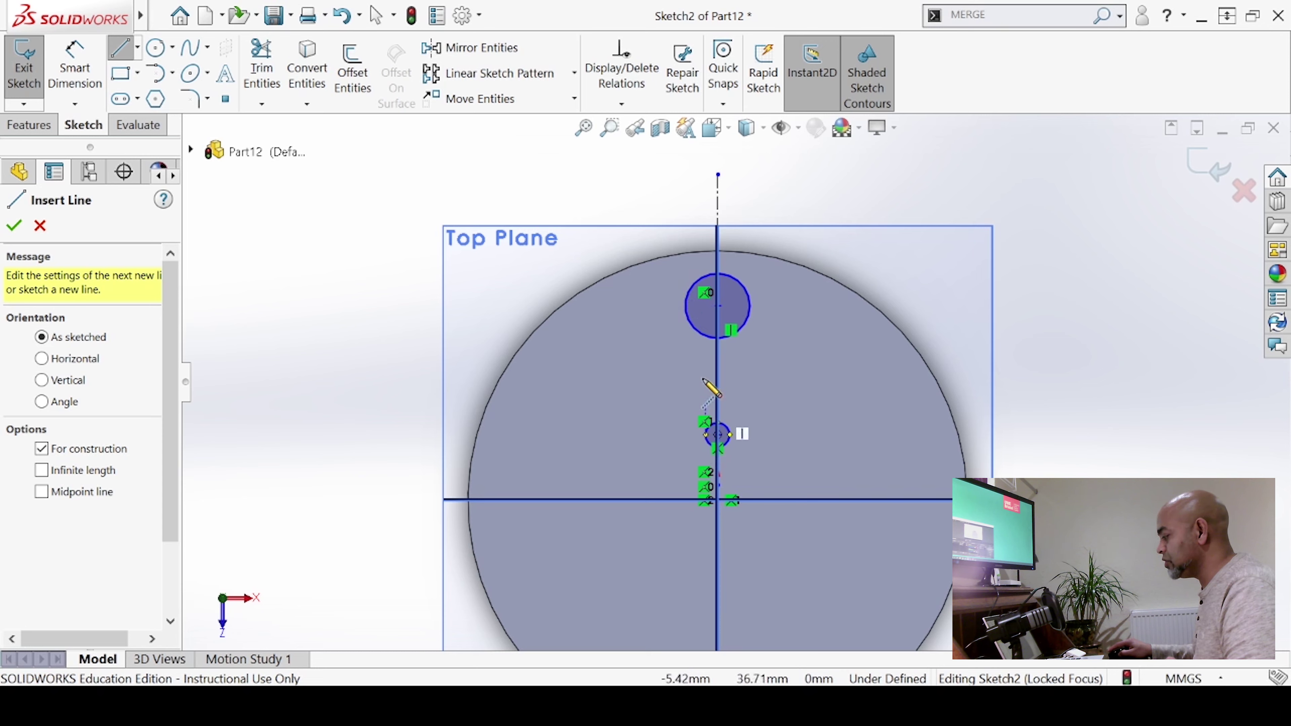
Draw a slanted line along the outer side of both circles and convert it from construction to solid geometry.
{"action": "left_click", "coordinate": [678, 269]}
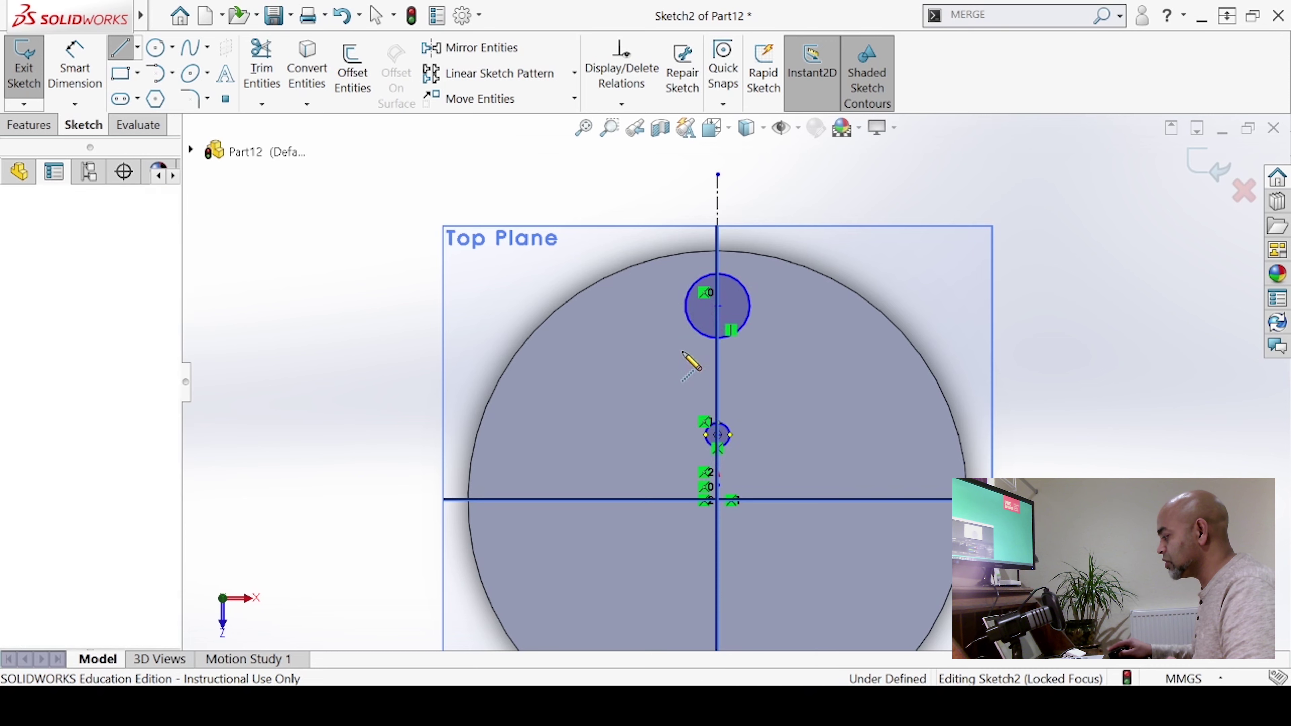
{"action": "double_click", "coordinate": [709, 457]}
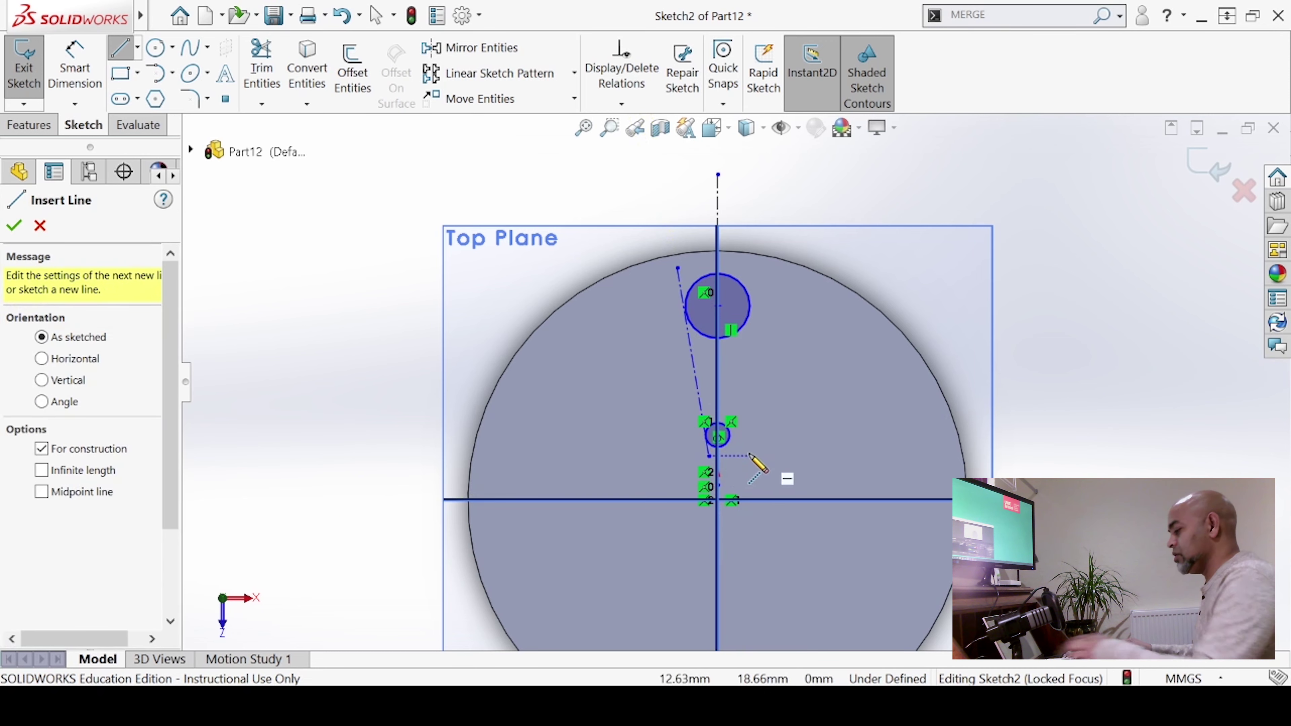
{"action": "key", "text": "Escape"}
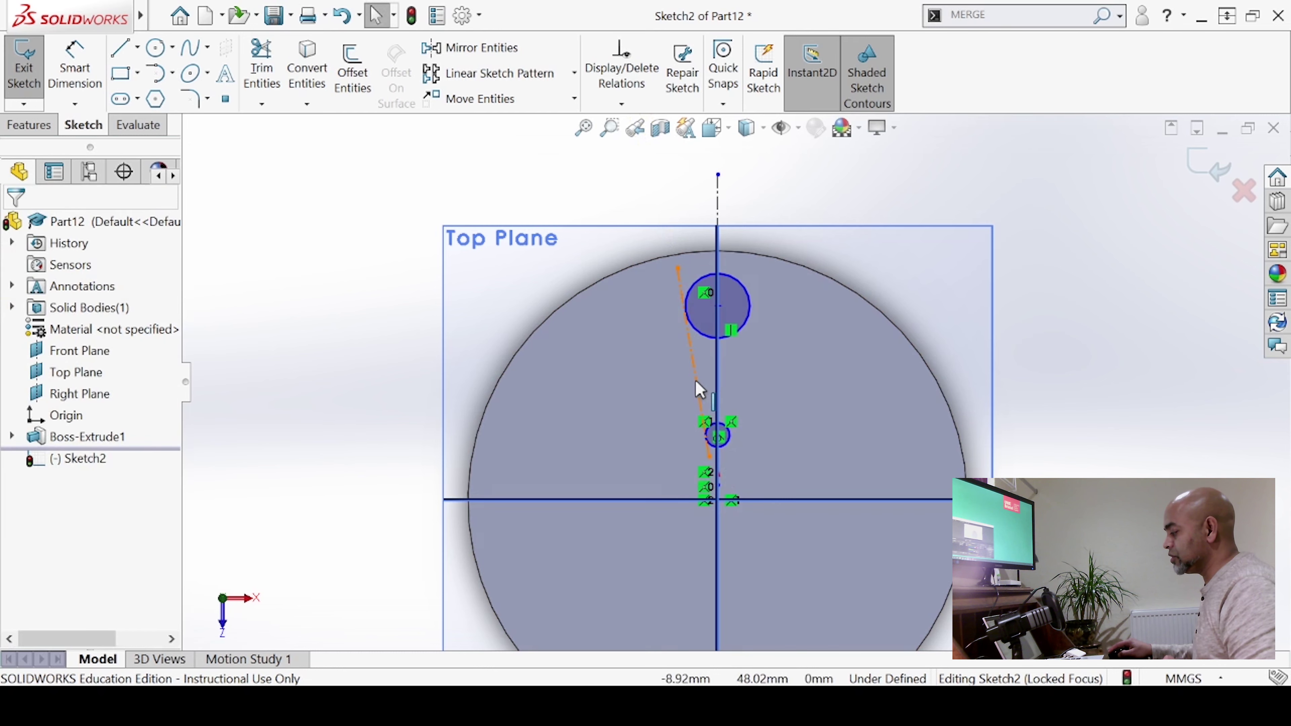
{"action": "left_click", "coordinate": [694, 386]}
{"action": "left_click", "coordinate": [767, 338]}
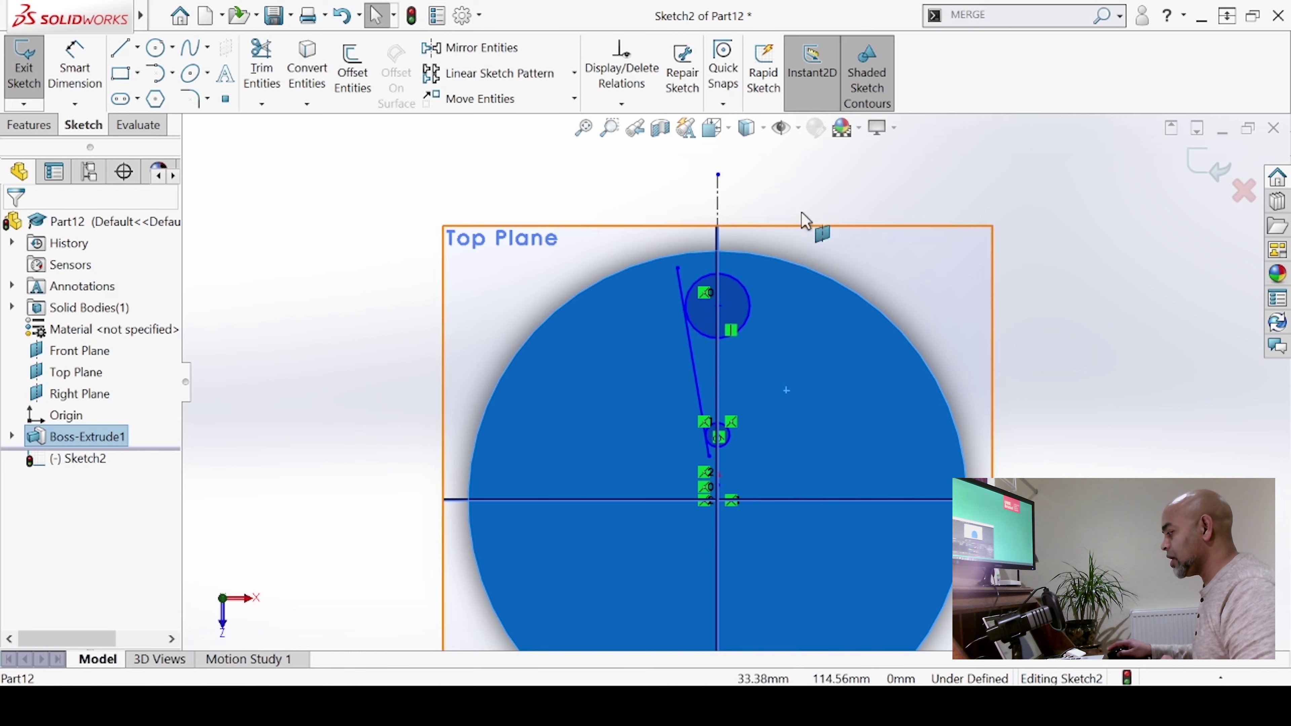
Mirror the slanted line about the vertical construction line, keeping the original as a copy.
{"action": "left_click", "coordinate": [801, 195]}
{"action": "left_click", "coordinate": [680, 294]}
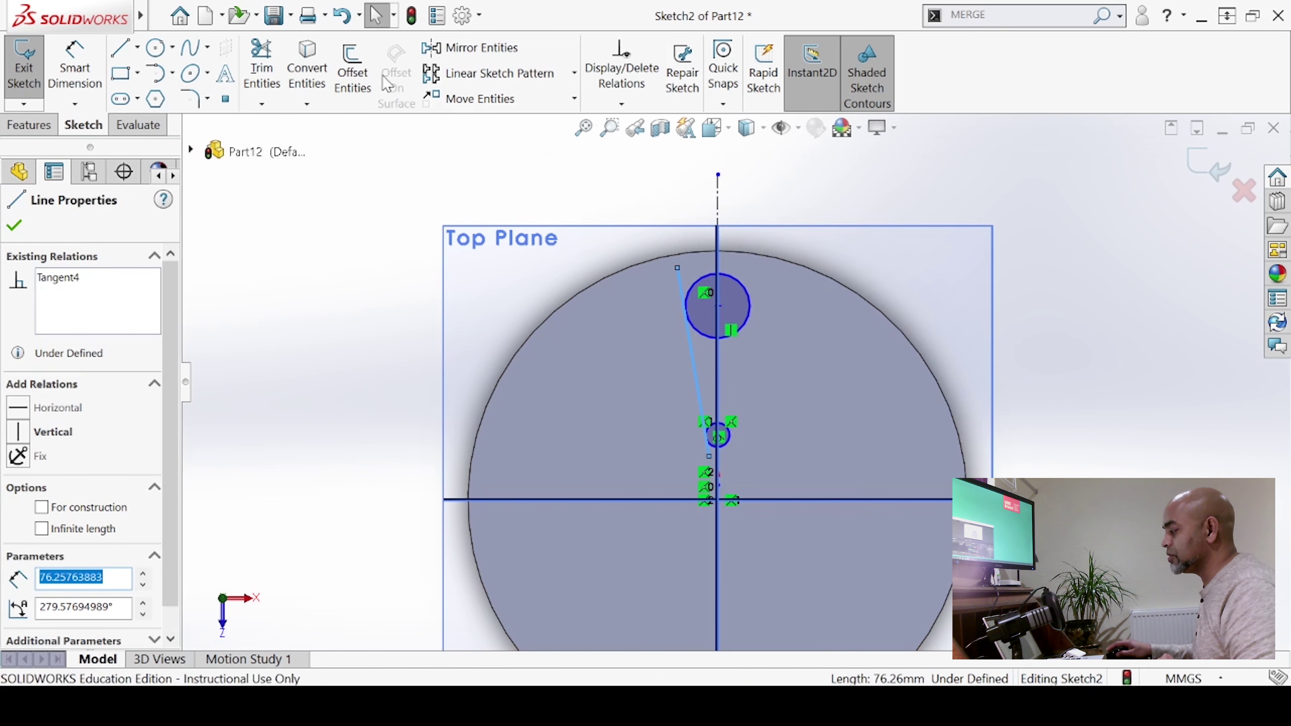
{"action": "left_click", "coordinate": [449, 51]}
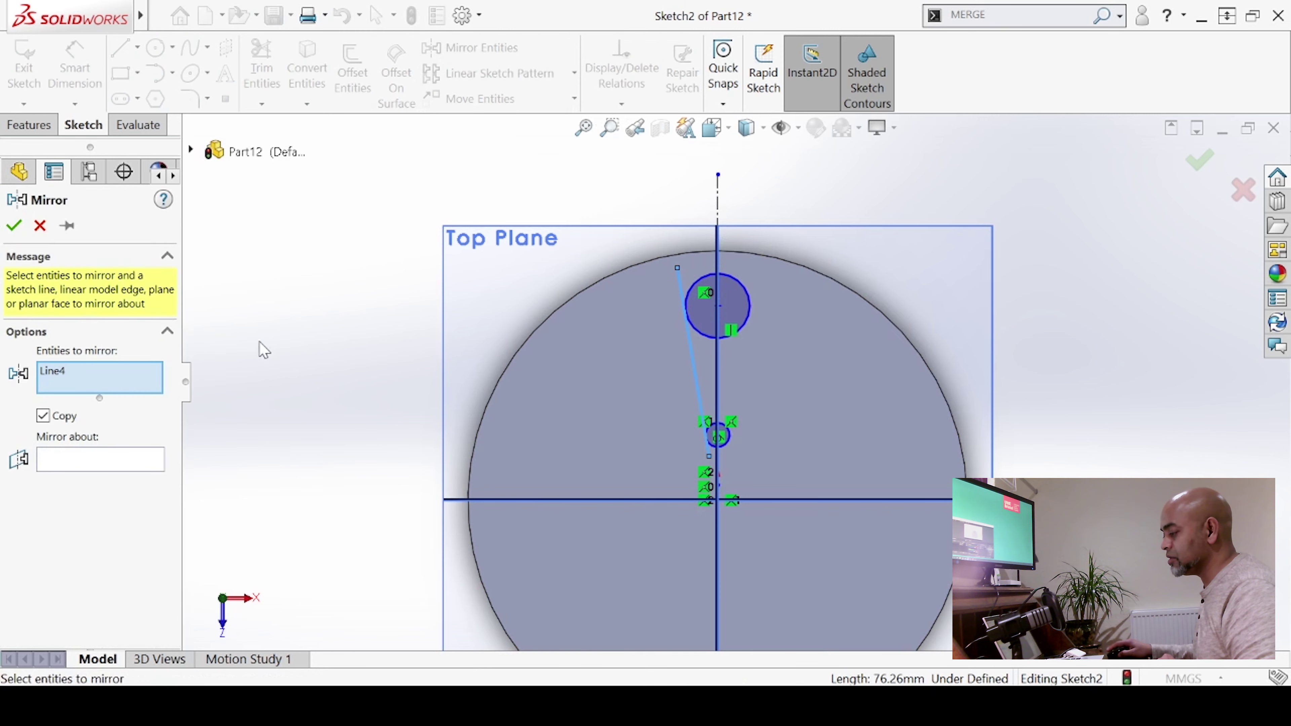
{"action": "left_click", "coordinate": [93, 460]}
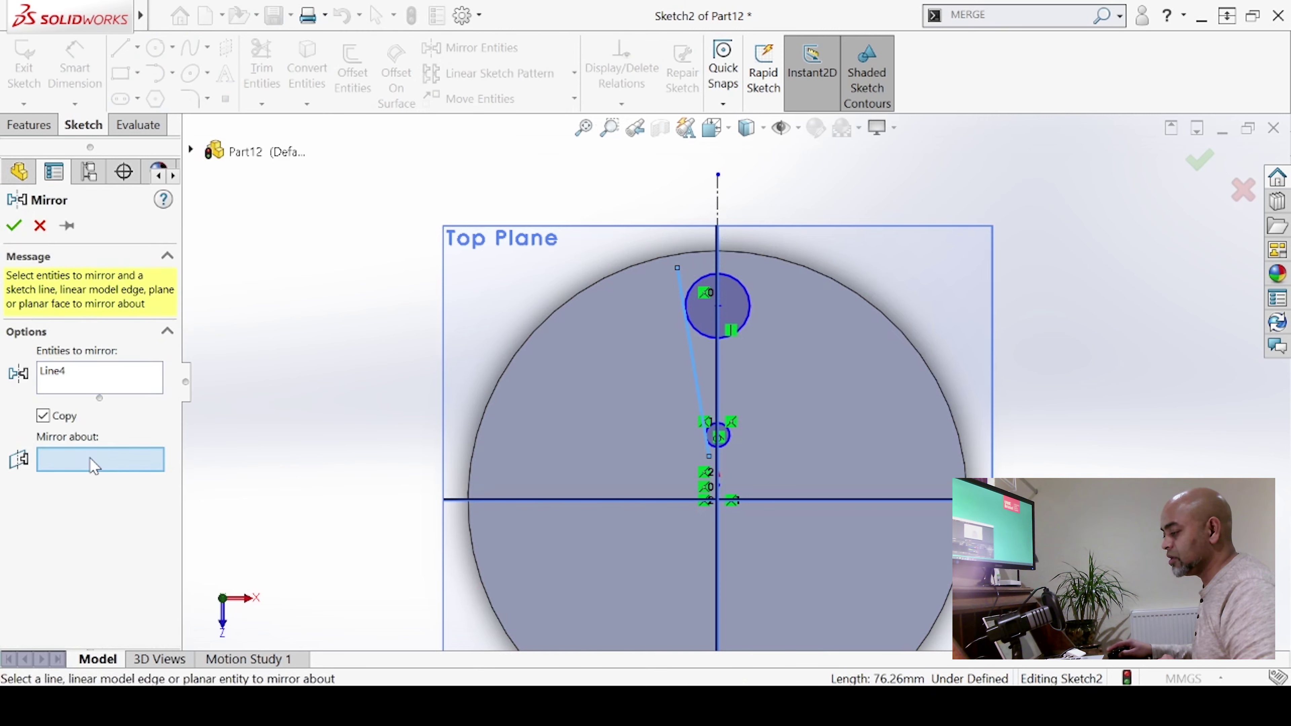
{"action": "left_click", "coordinate": [719, 204]}
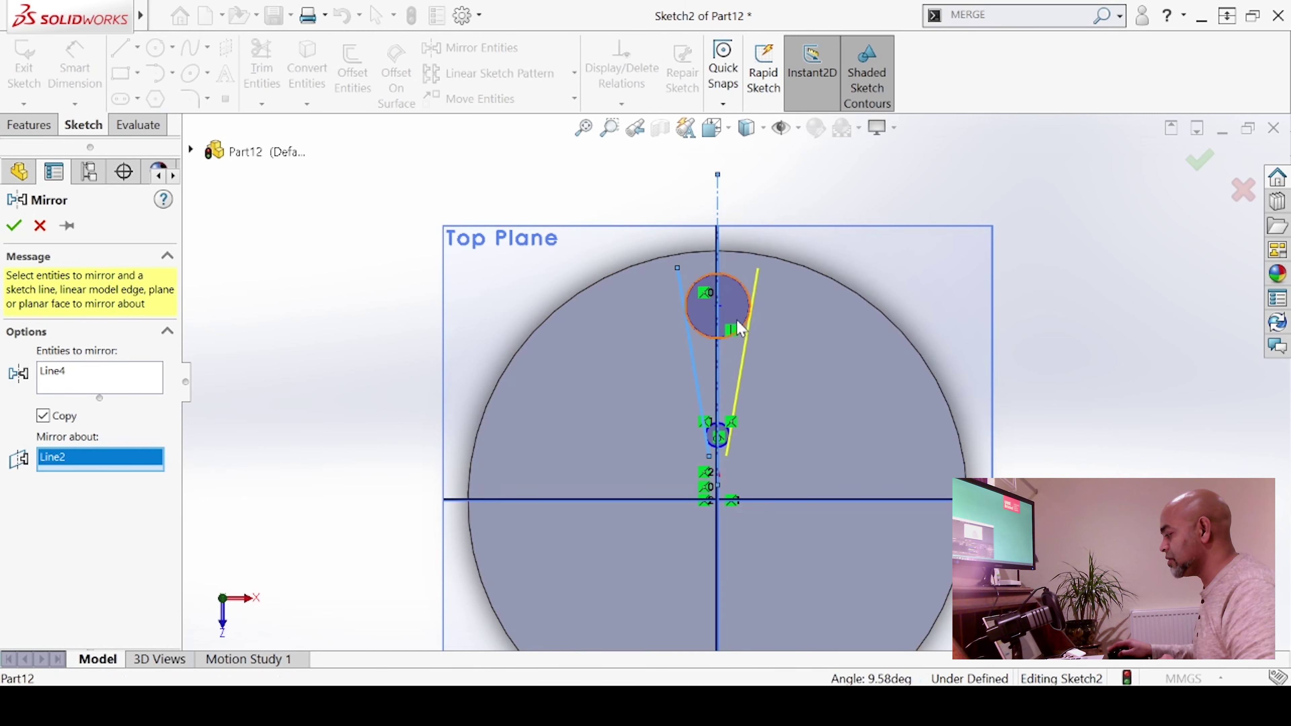
{"action": "scroll", "coordinate": [714, 300], "scroll_direction": "down", "scroll_amount": 2}
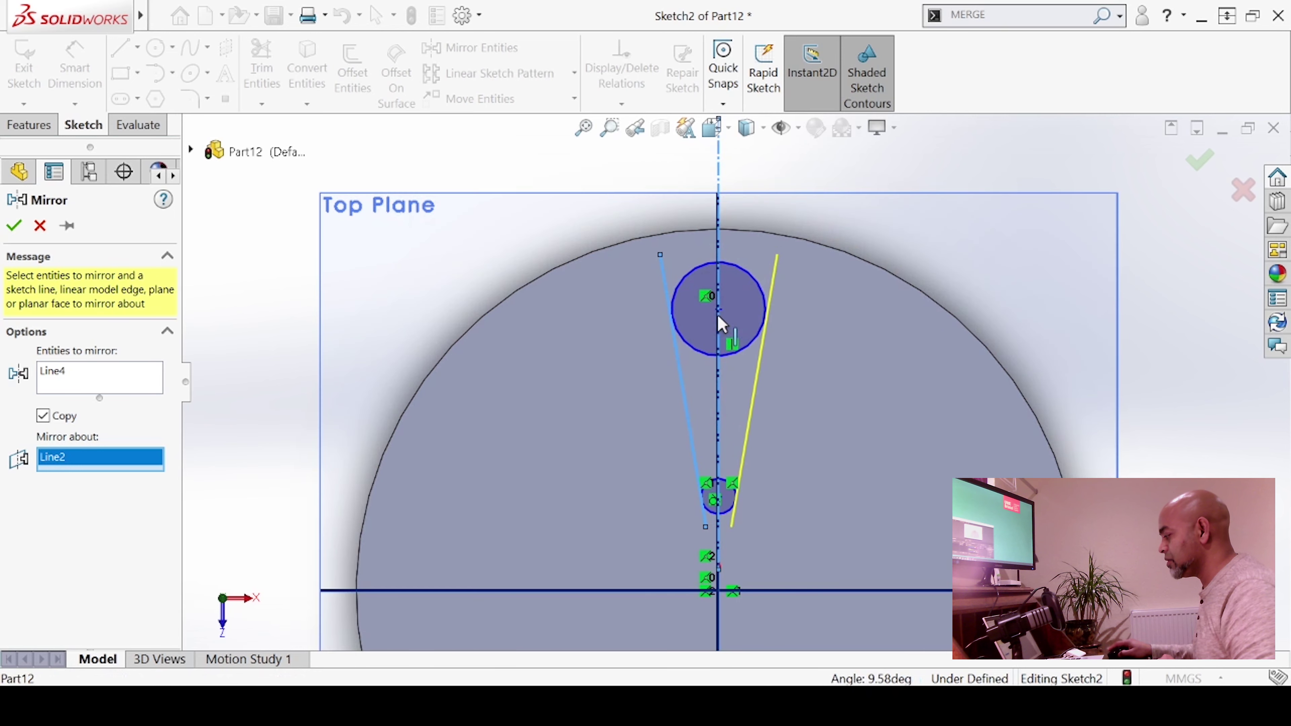
{"action": "left_click", "coordinate": [14, 226]}
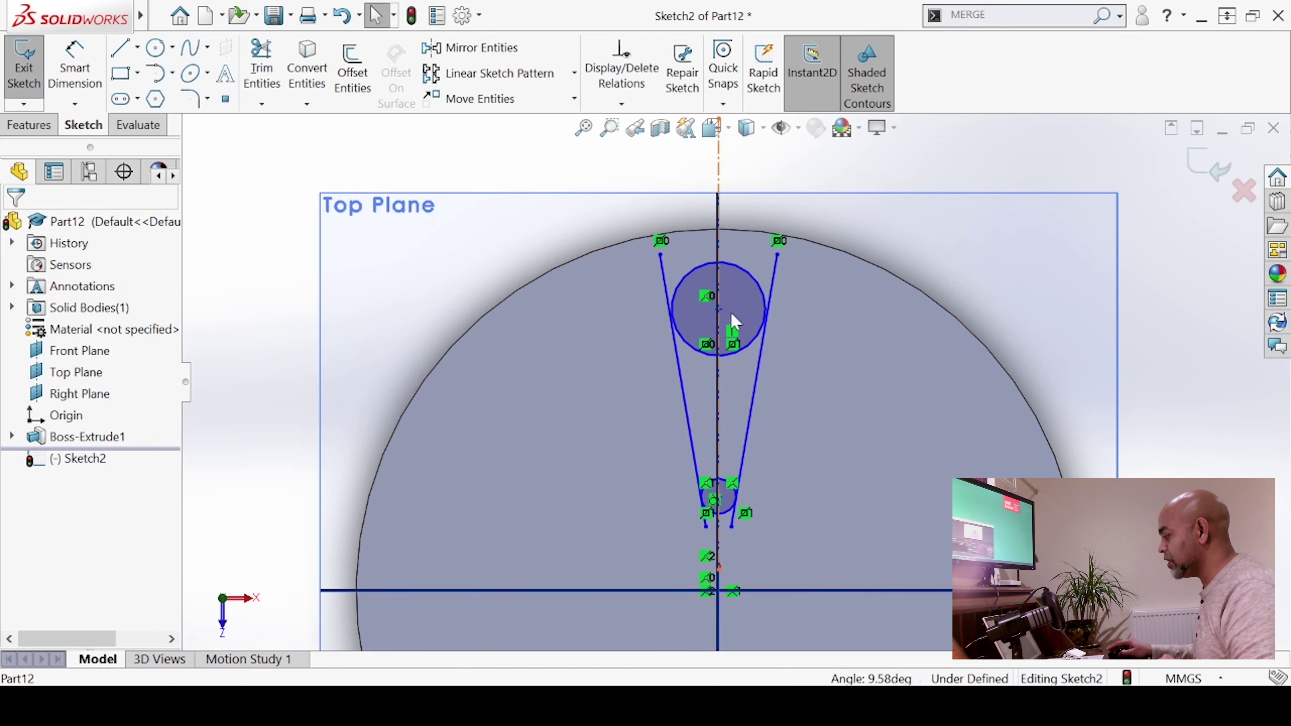
Add a tangent relation between the original slanted line and the large circle.
{"action": "scroll", "coordinate": [719, 302], "scroll_direction": "down", "scroll_amount": 4}
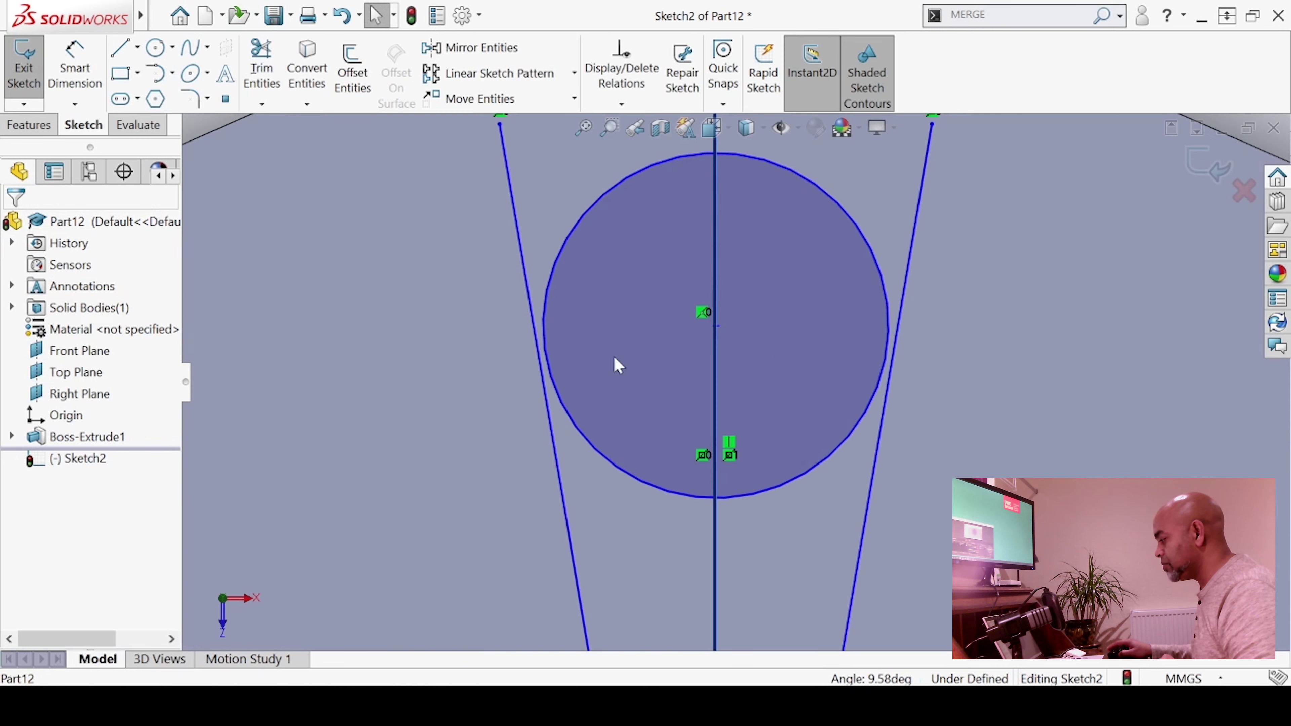
{"action": "scroll", "coordinate": [641, 368], "scroll_direction": "up", "scroll_amount": 3}
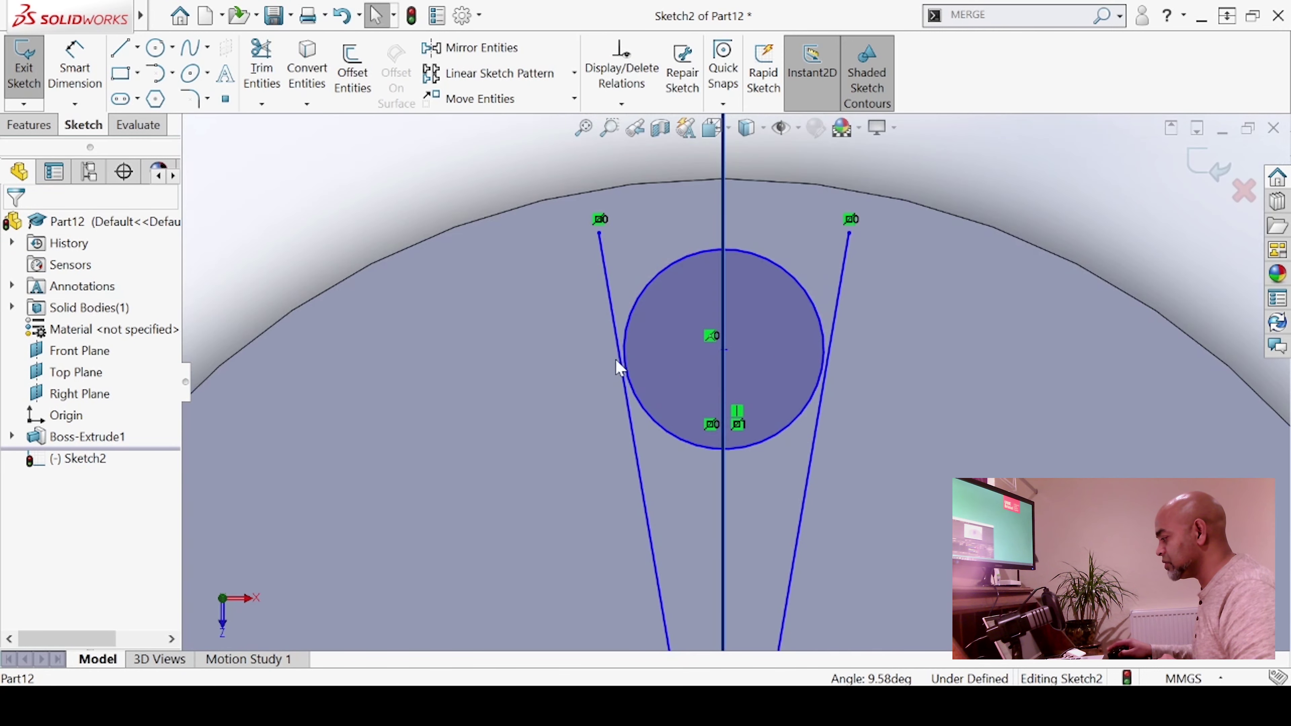
{"action": "left_click", "coordinate": [611, 310]}
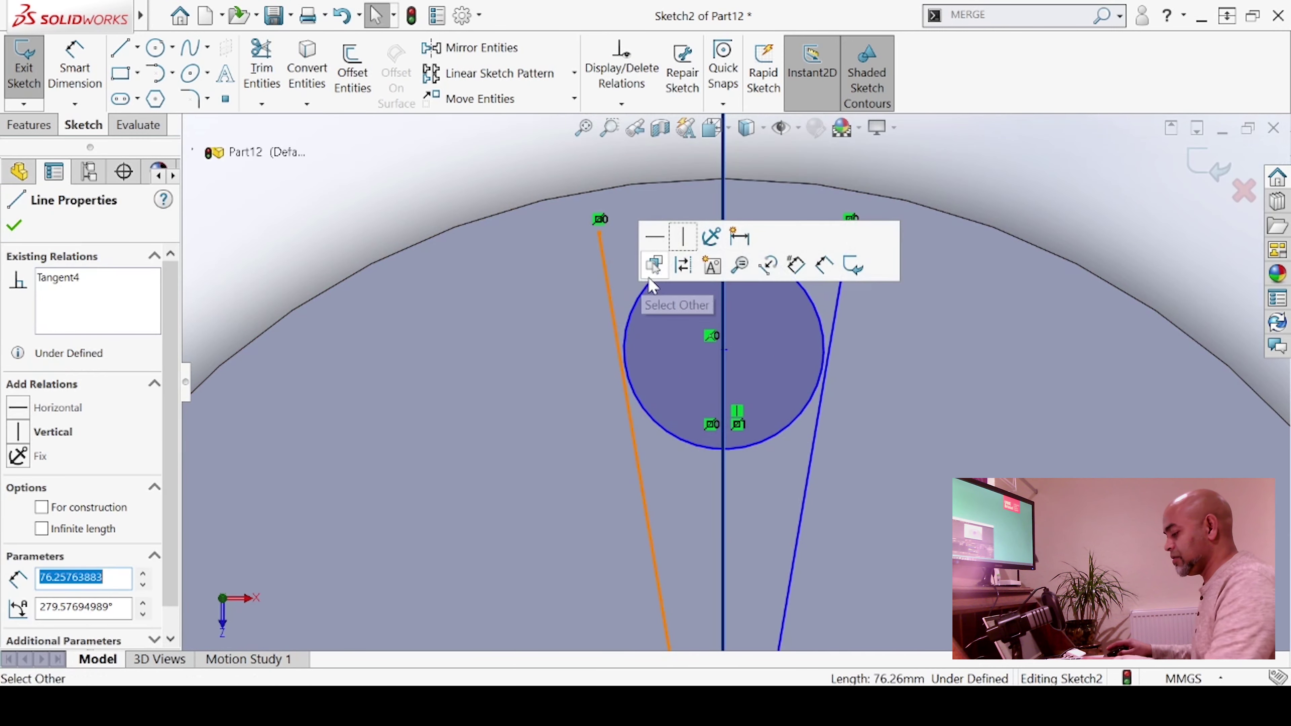
{"action": "left_click", "coordinate": [653, 292], "text": "ctrl"}
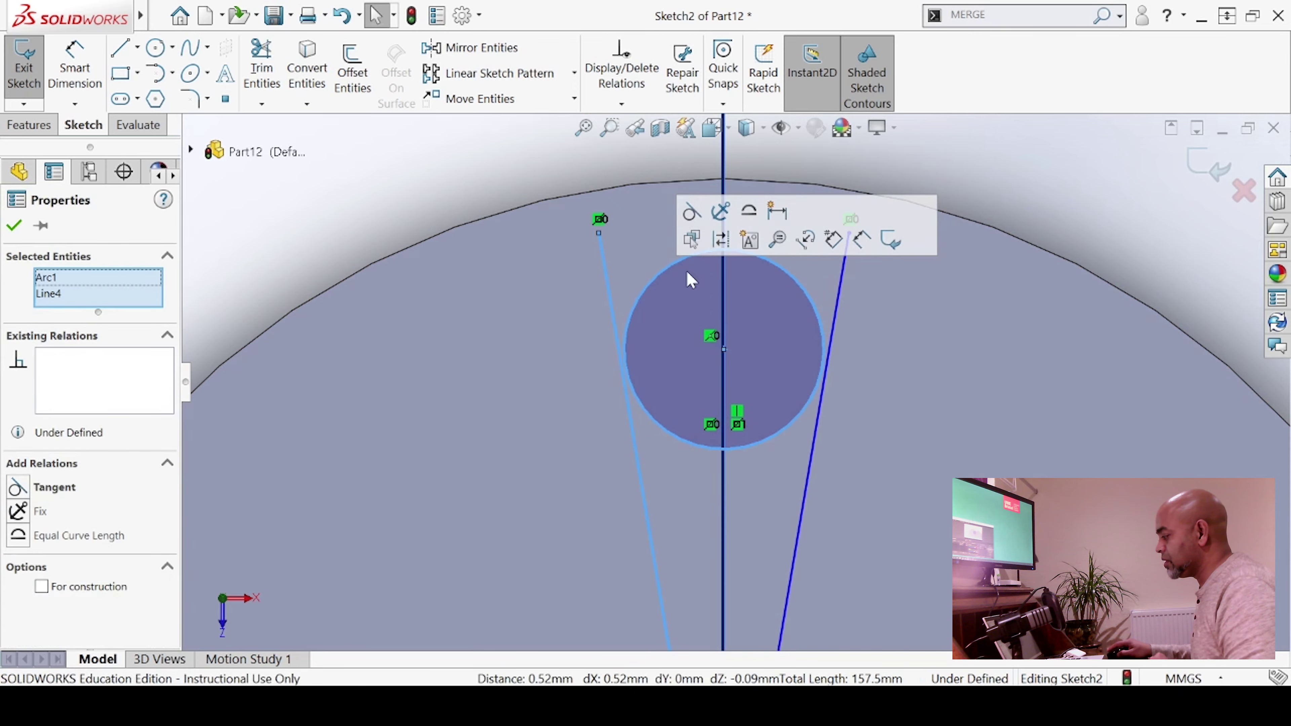
{"action": "left_click", "coordinate": [689, 214]}
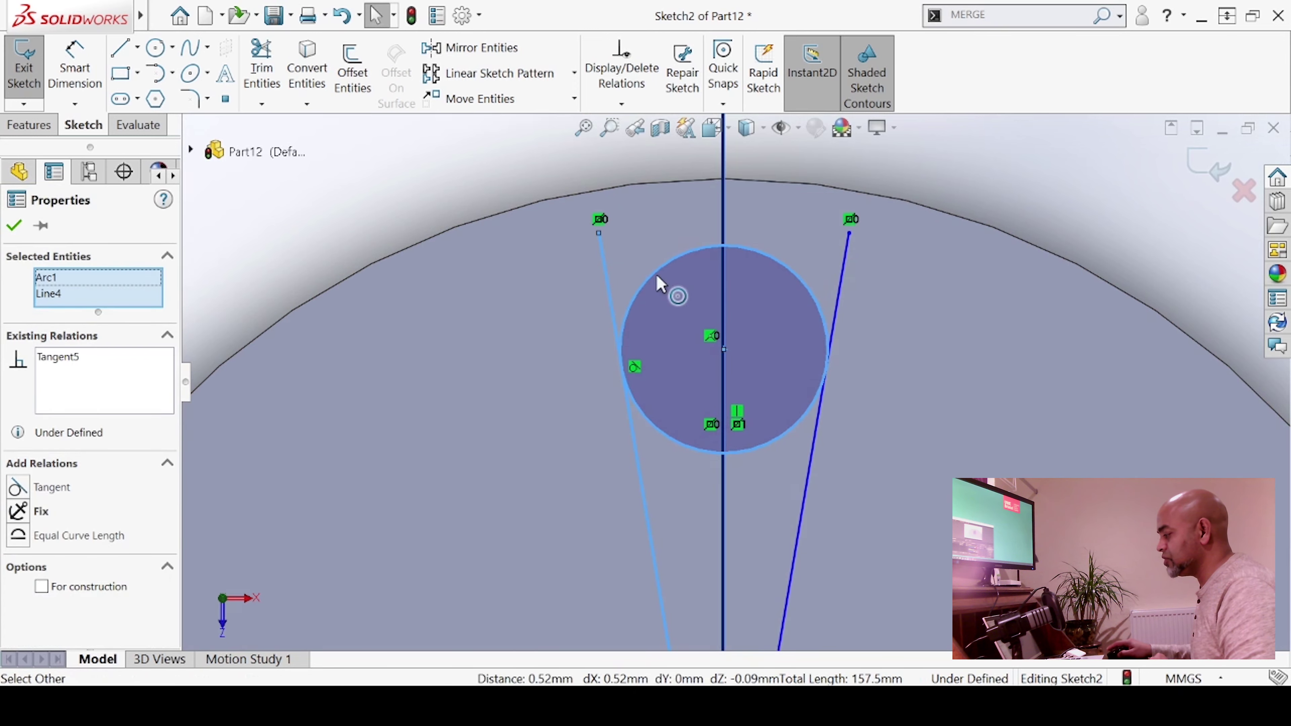
{"action": "left_click", "coordinate": [326, 213]}
Trim both slanted lines beyond the large circle and remove that circle's inner arc between them.
{"action": "scroll", "coordinate": [784, 273], "scroll_direction": "up", "scroll_amount": 3}
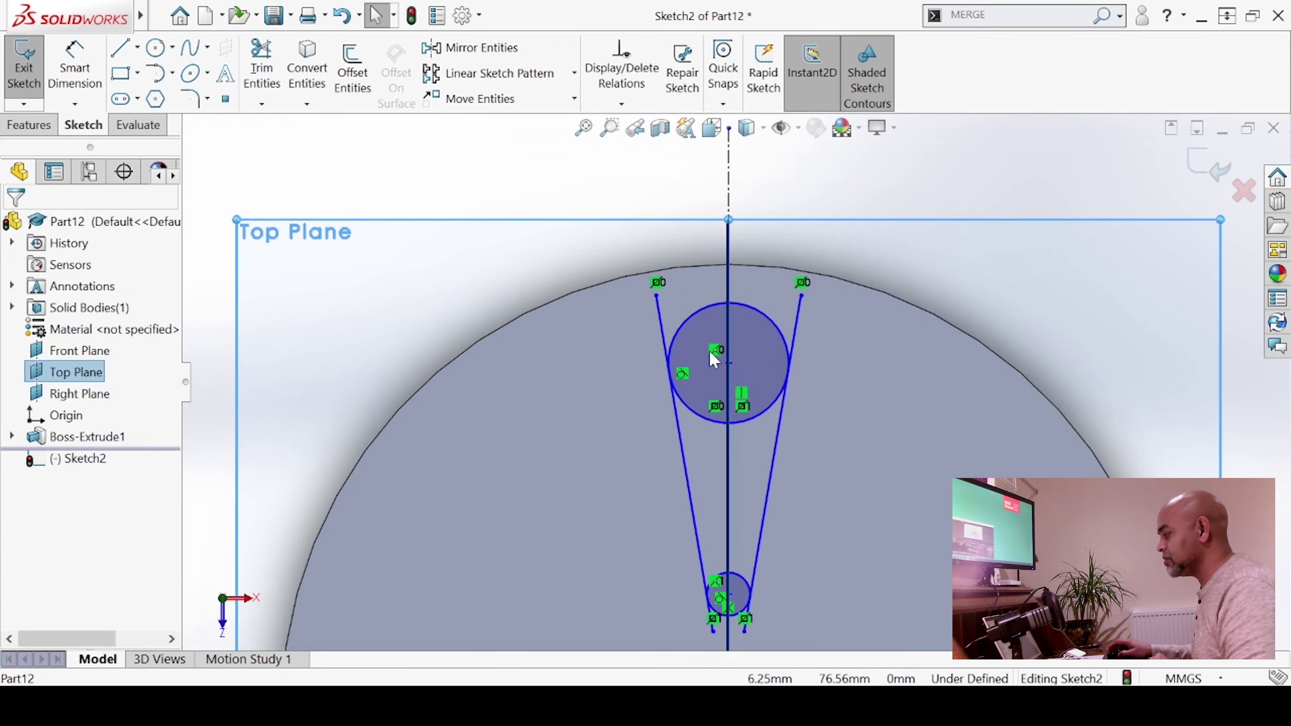
{"action": "left_click", "coordinate": [261, 63]}
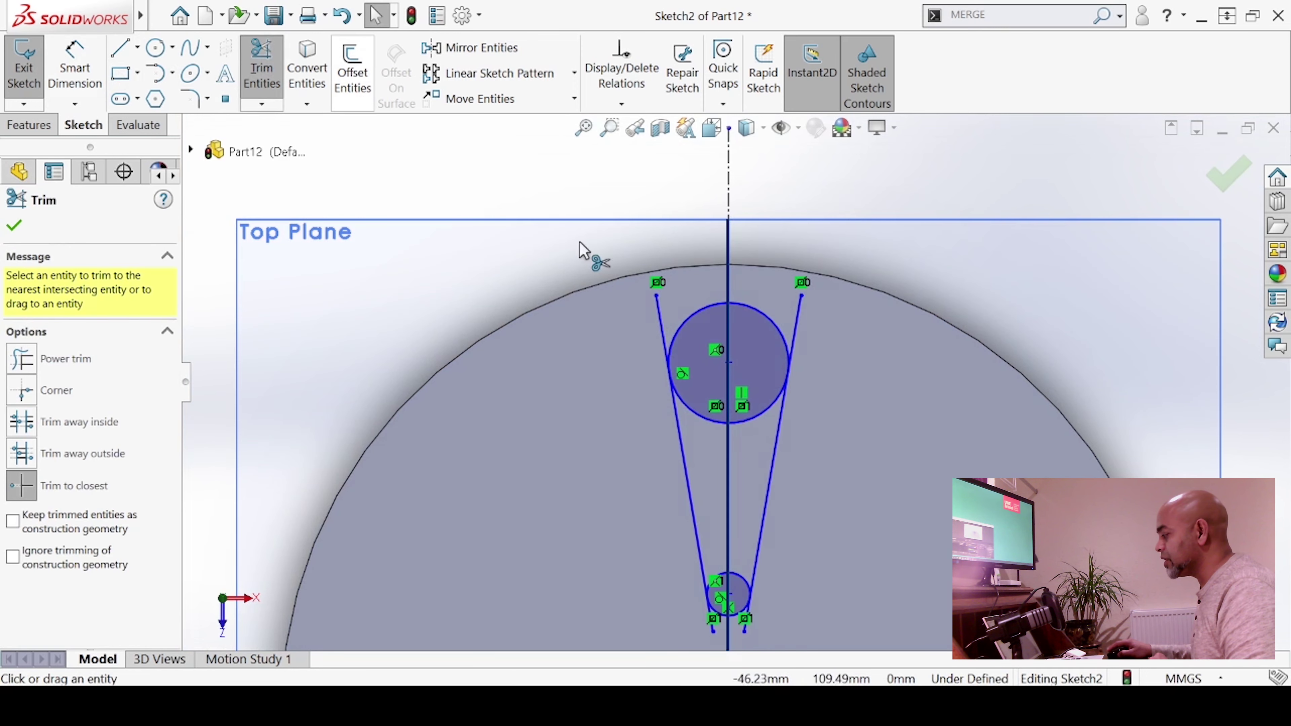
{"action": "left_click", "coordinate": [660, 320]}
{"action": "left_click", "coordinate": [798, 307]}
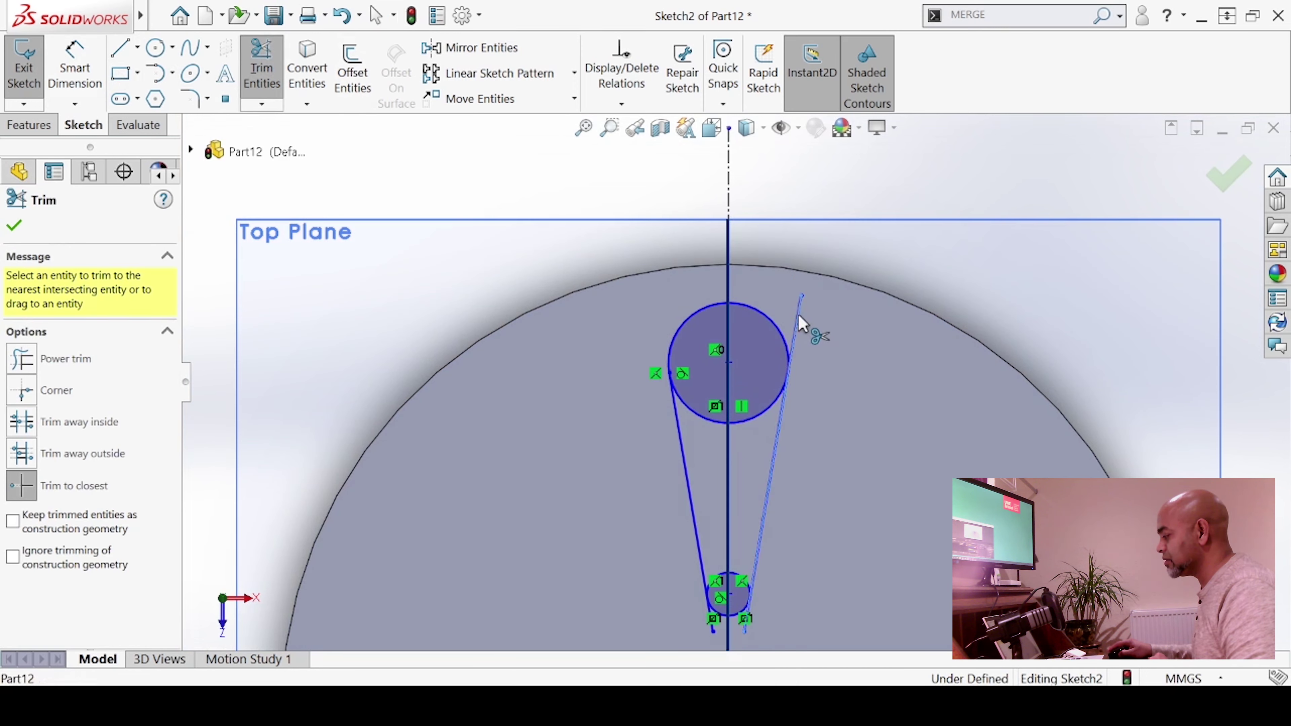
{"action": "left_click", "coordinate": [773, 404]}
{"action": "left_click", "coordinate": [705, 421]}
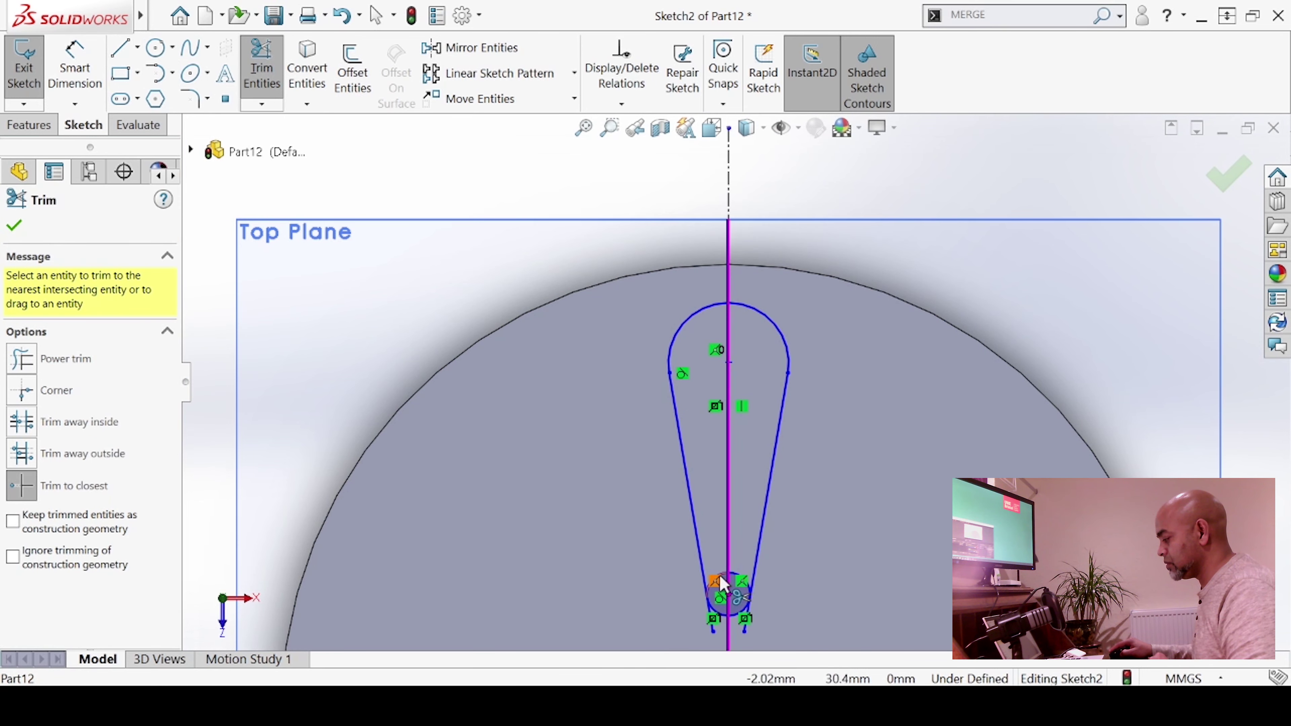
Trim the small circle's inner arc and the slanted line ends beyond it to close the tapered slot profile.
{"action": "scroll", "coordinate": [724, 585], "scroll_direction": "up", "scroll_amount": 3}
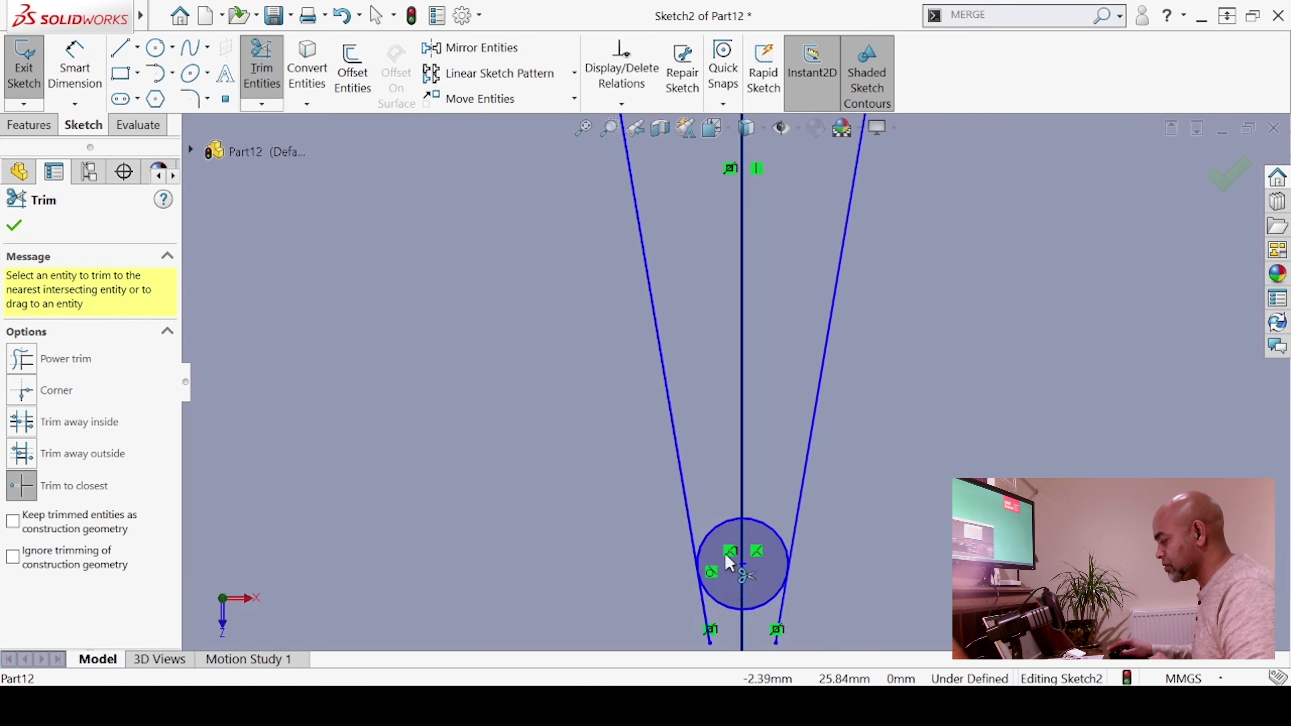
{"action": "left_click", "coordinate": [723, 538]}
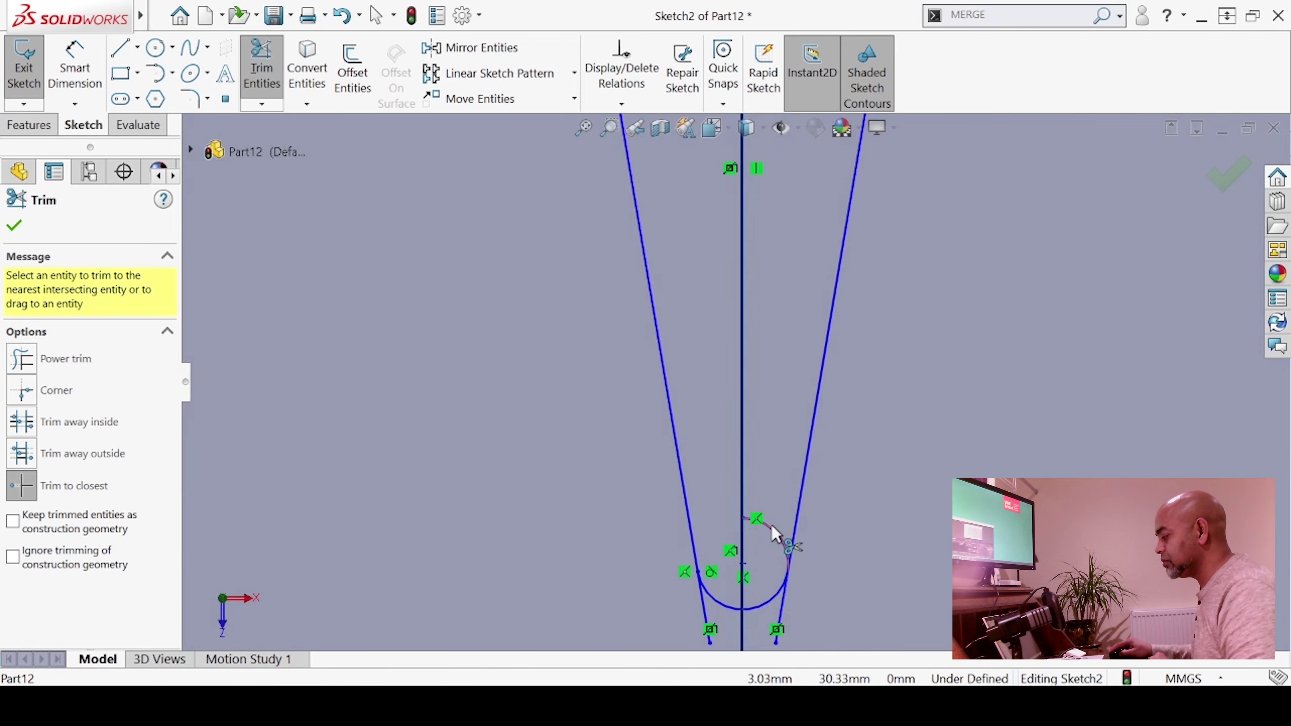
{"action": "left_click", "coordinate": [776, 552]}
{"action": "left_click", "coordinate": [709, 618]}
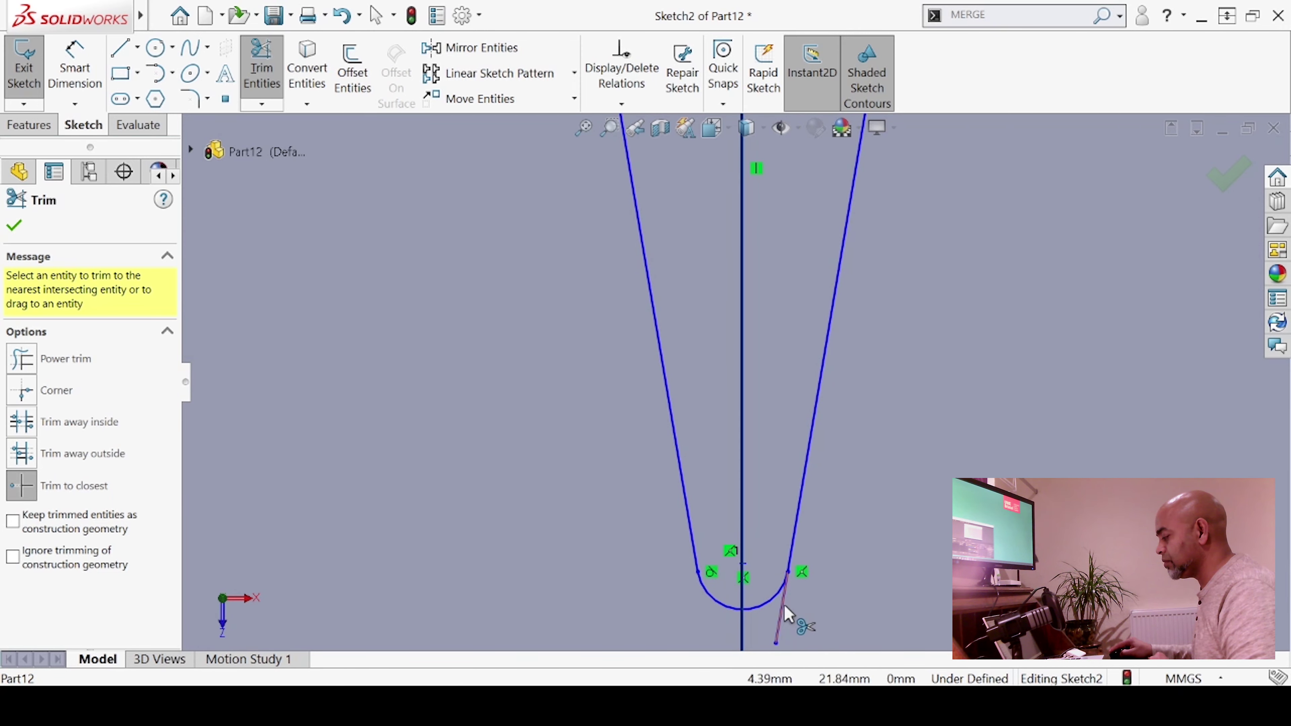
{"action": "left_click", "coordinate": [784, 615]}
{"action": "scroll", "coordinate": [777, 360], "scroll_direction": "up", "scroll_amount": 5}
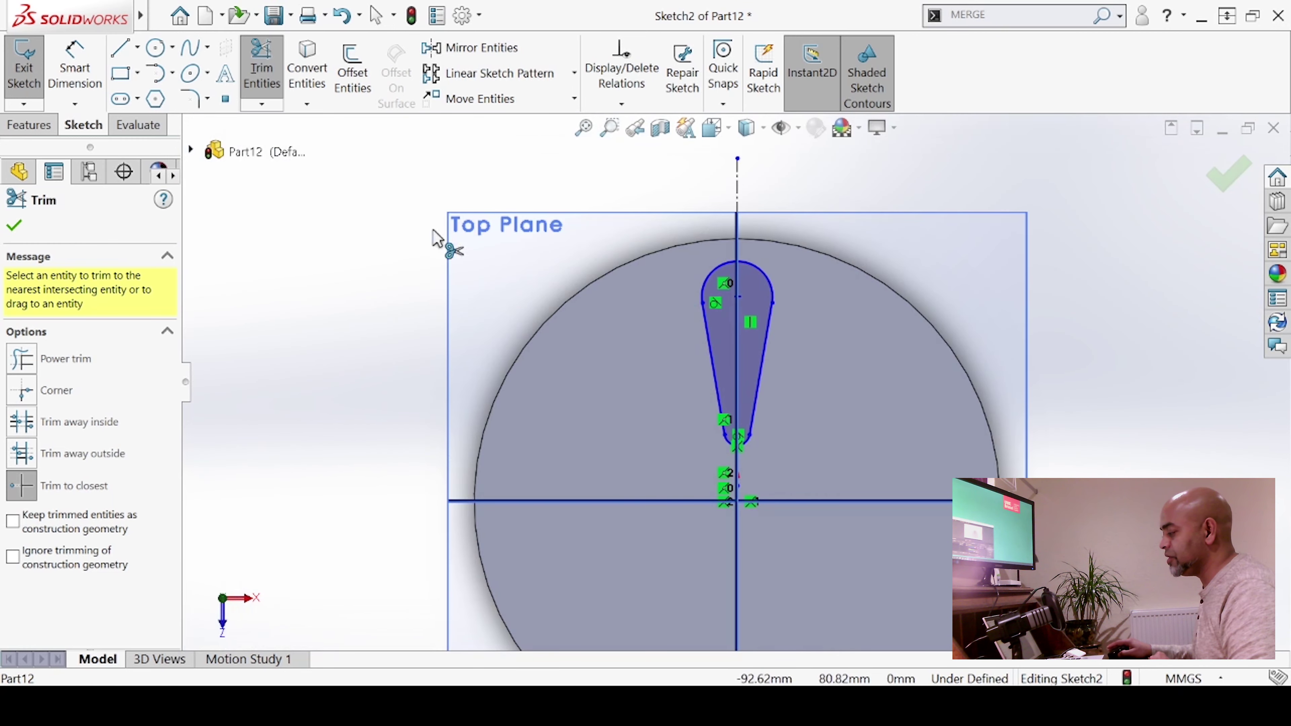
{"action": "left_click", "coordinate": [16, 227]}
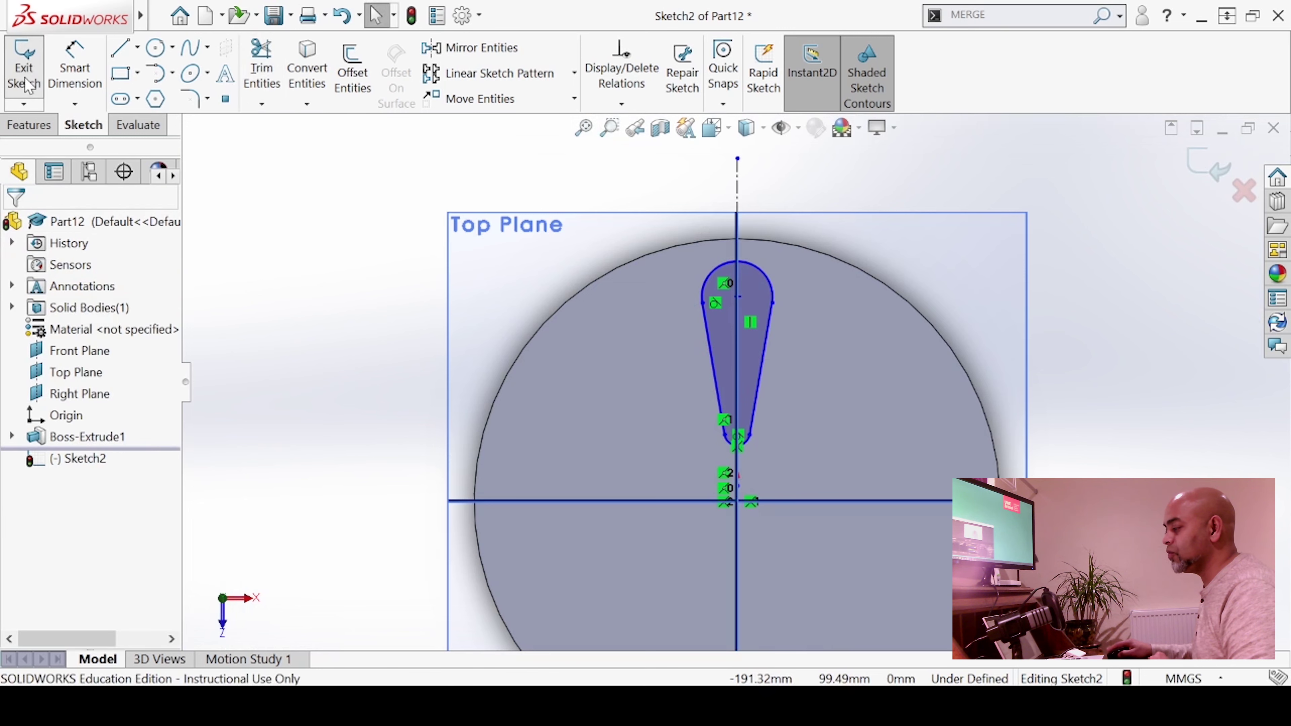
Exit the sketch and make an extruded cut of the tapered slot profile with the Up To Next end condition.
{"action": "left_click", "coordinate": [23, 66]}
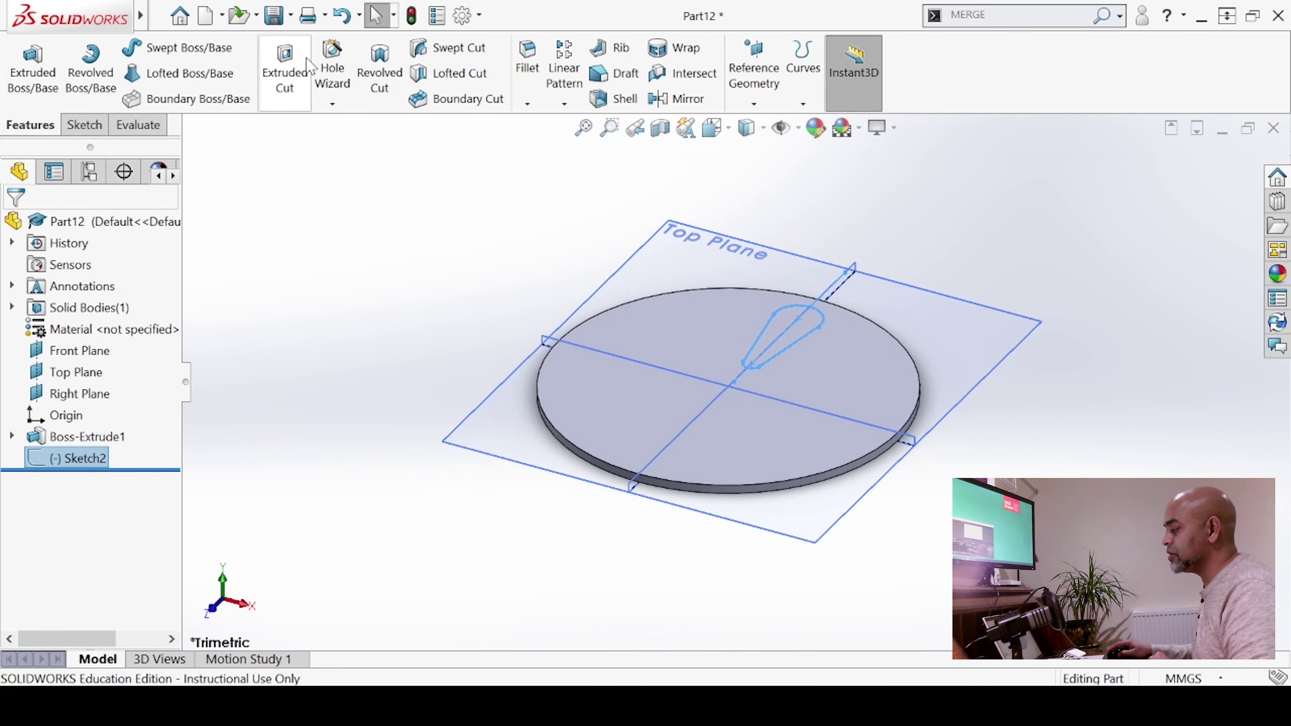
{"action": "left_click", "coordinate": [298, 71]}
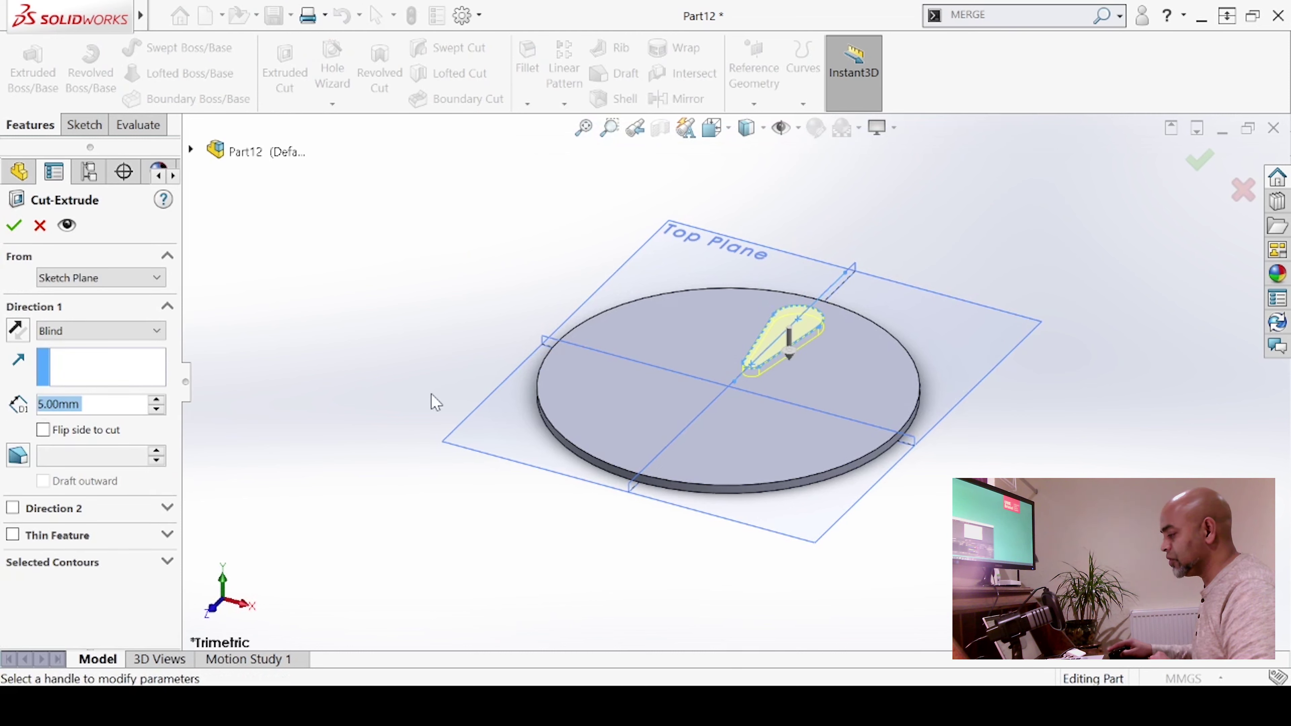
{"action": "left_click", "coordinate": [97, 333]}
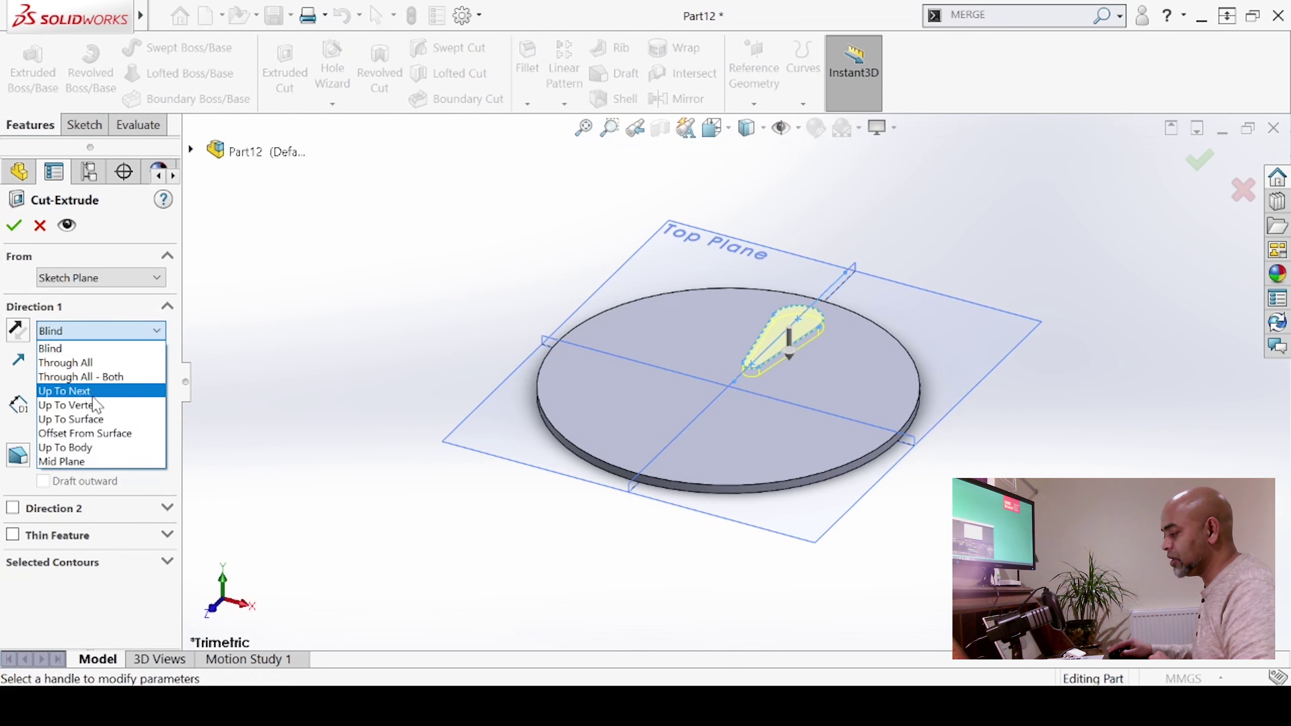
{"action": "left_click", "coordinate": [71, 388]}
{"action": "left_click", "coordinate": [15, 227]}
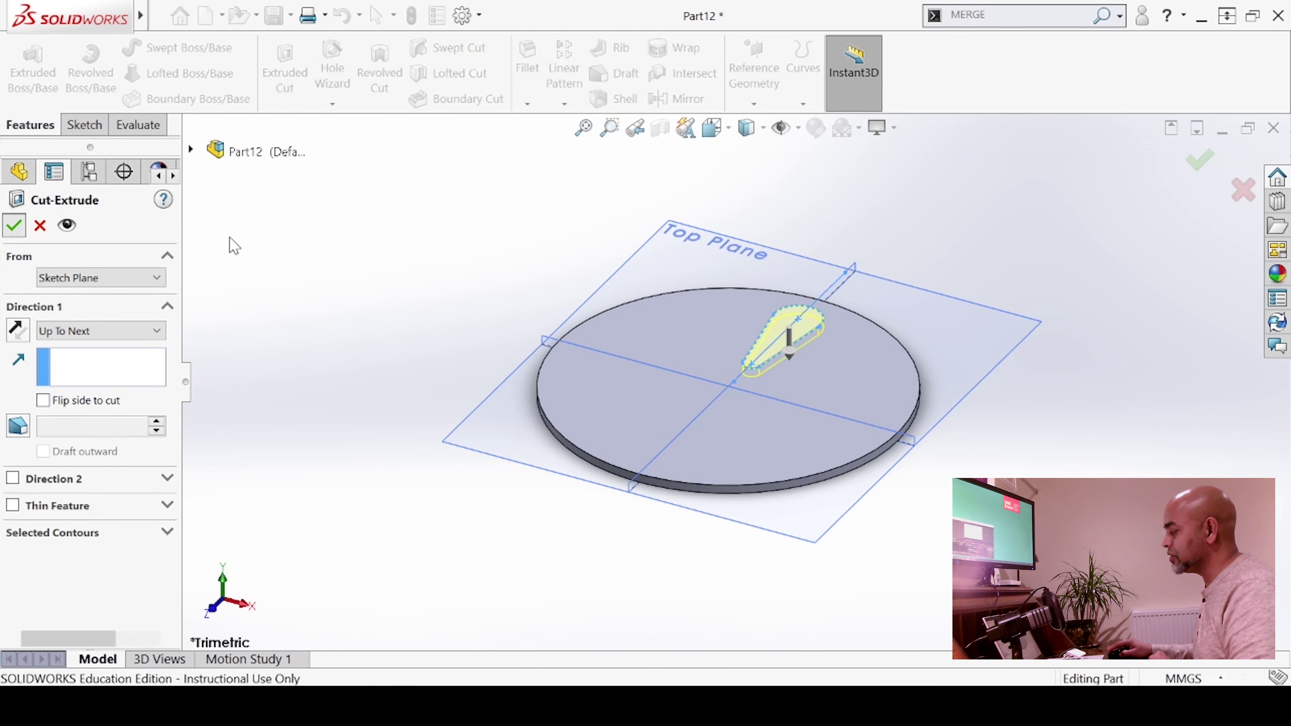
Start a Circular Pattern feature and use the disc's outer circular edge as the direction reference.
{"action": "middle_click_drag", "start_coordinate": [442, 375], "coordinate": [591, 456]}
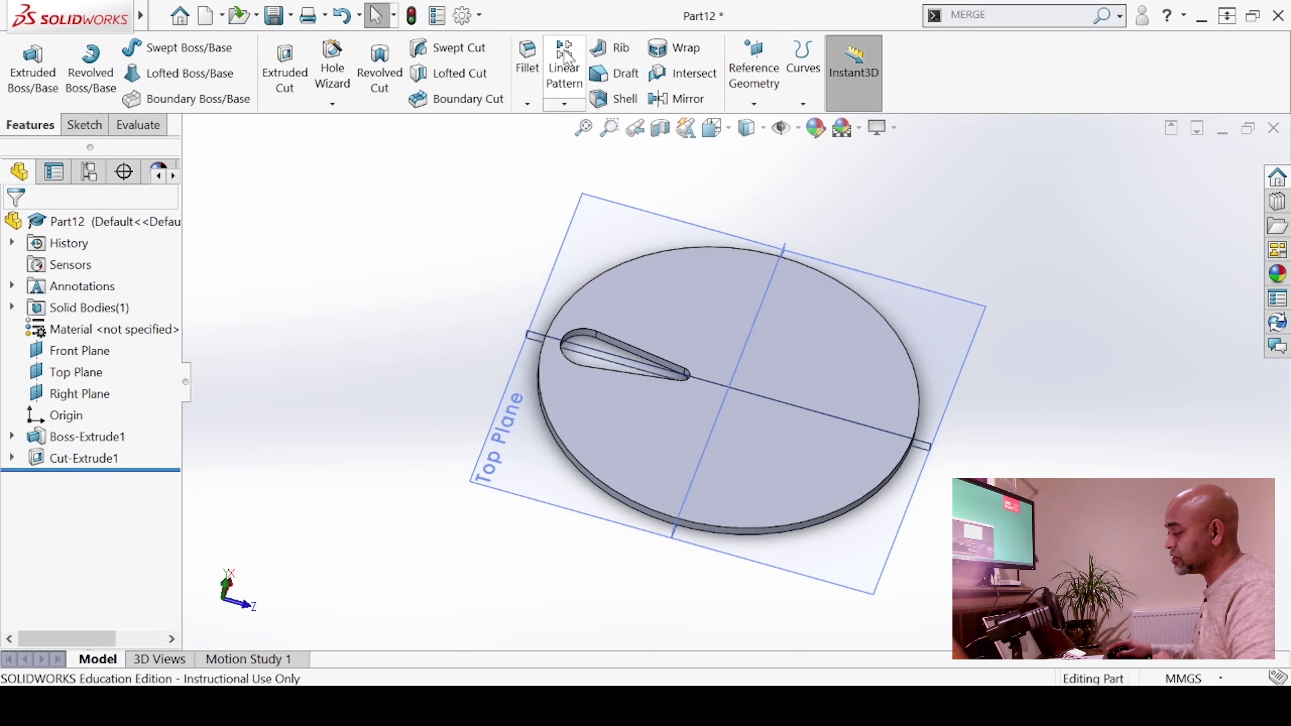
{"action": "left_click", "coordinate": [564, 108]}
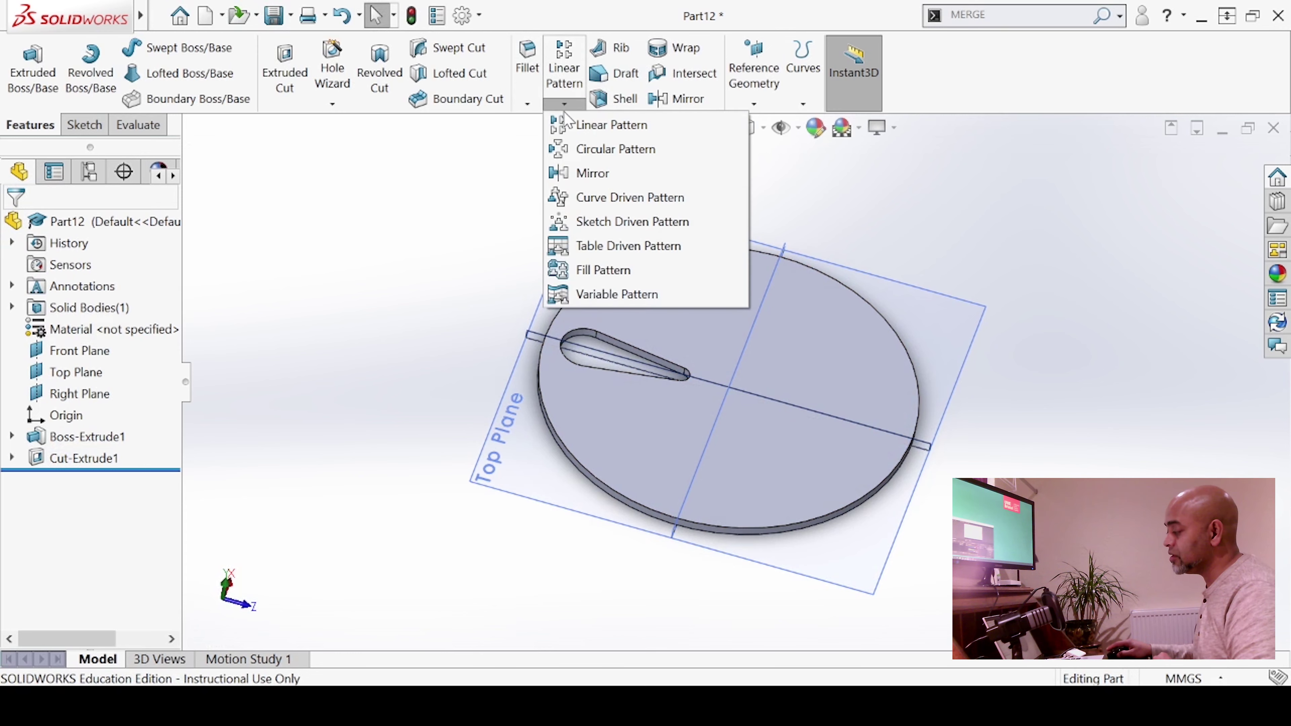
{"action": "left_click", "coordinate": [588, 153]}
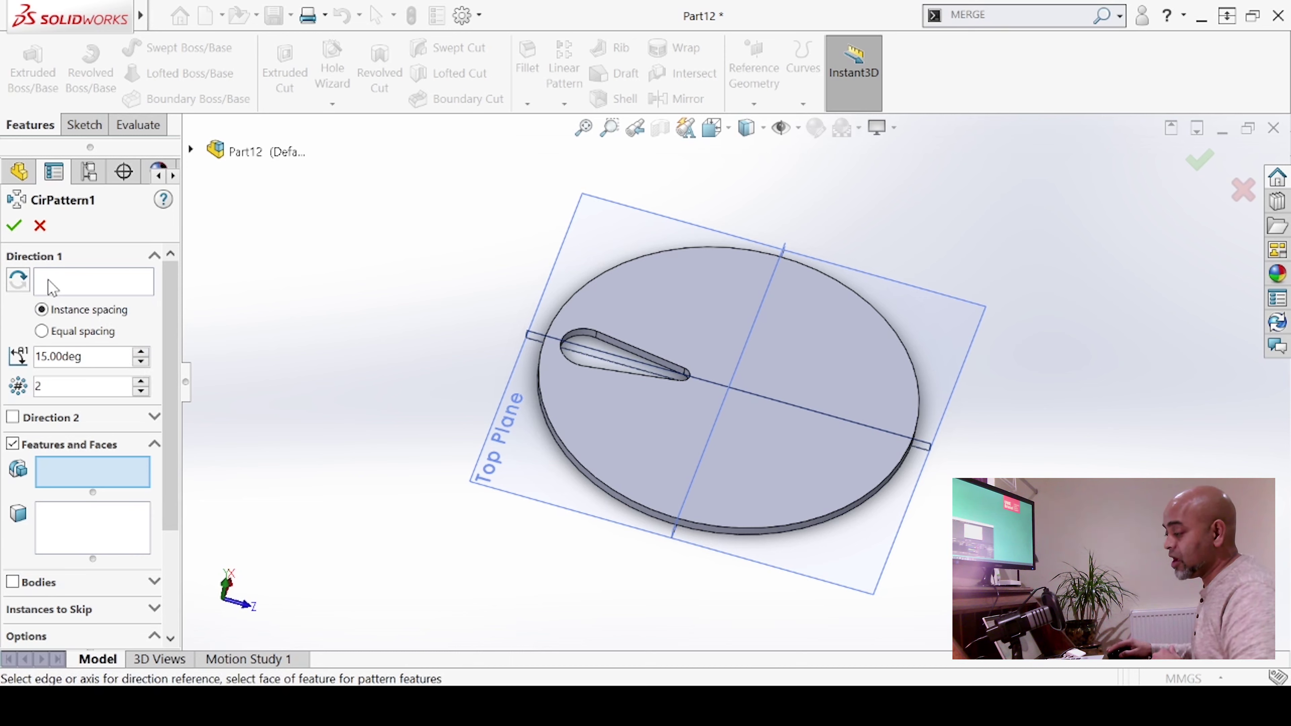
{"action": "left_click", "coordinate": [52, 289]}
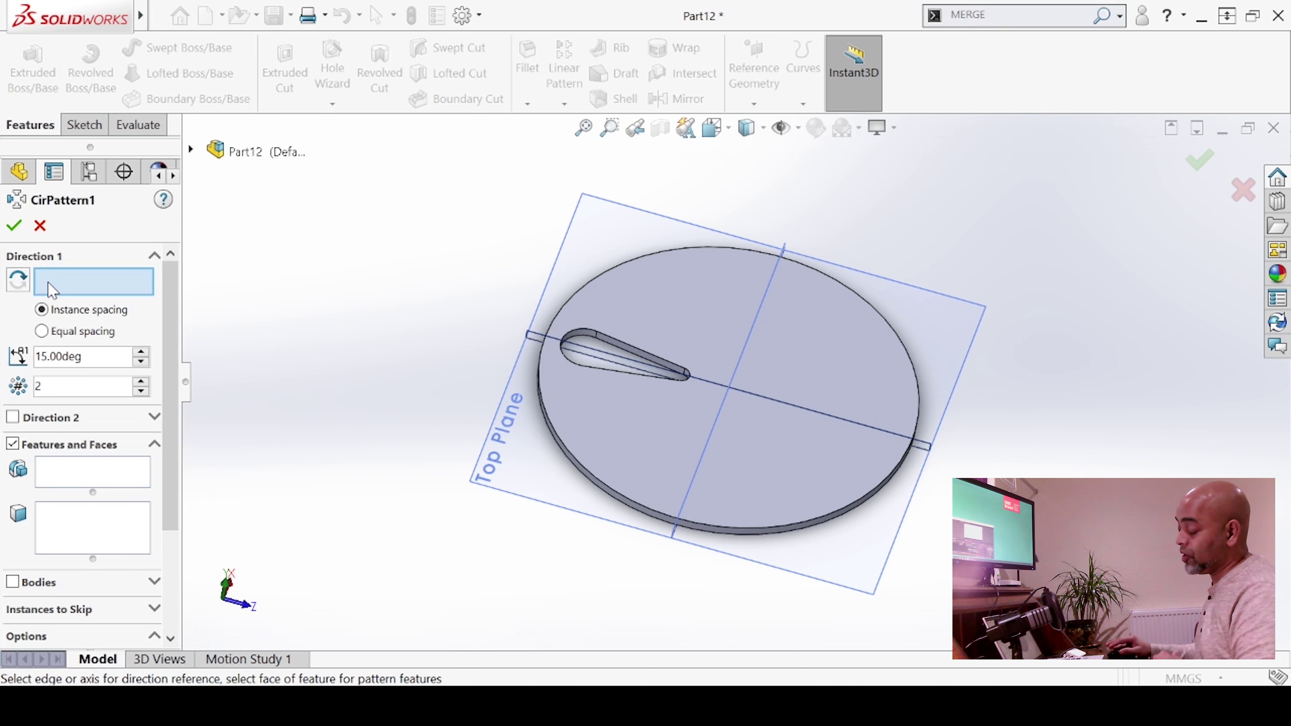
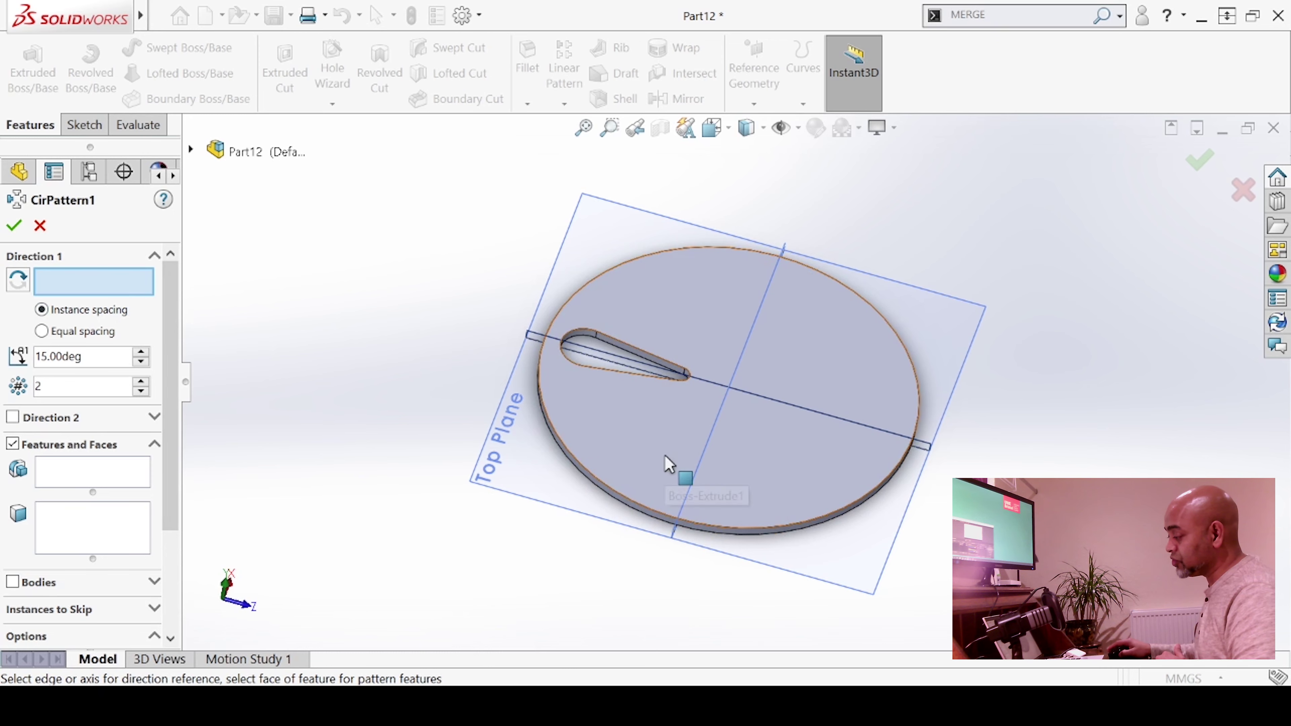
{"action": "scroll", "coordinate": [656, 467], "scroll_direction": "down", "scroll_amount": 1}
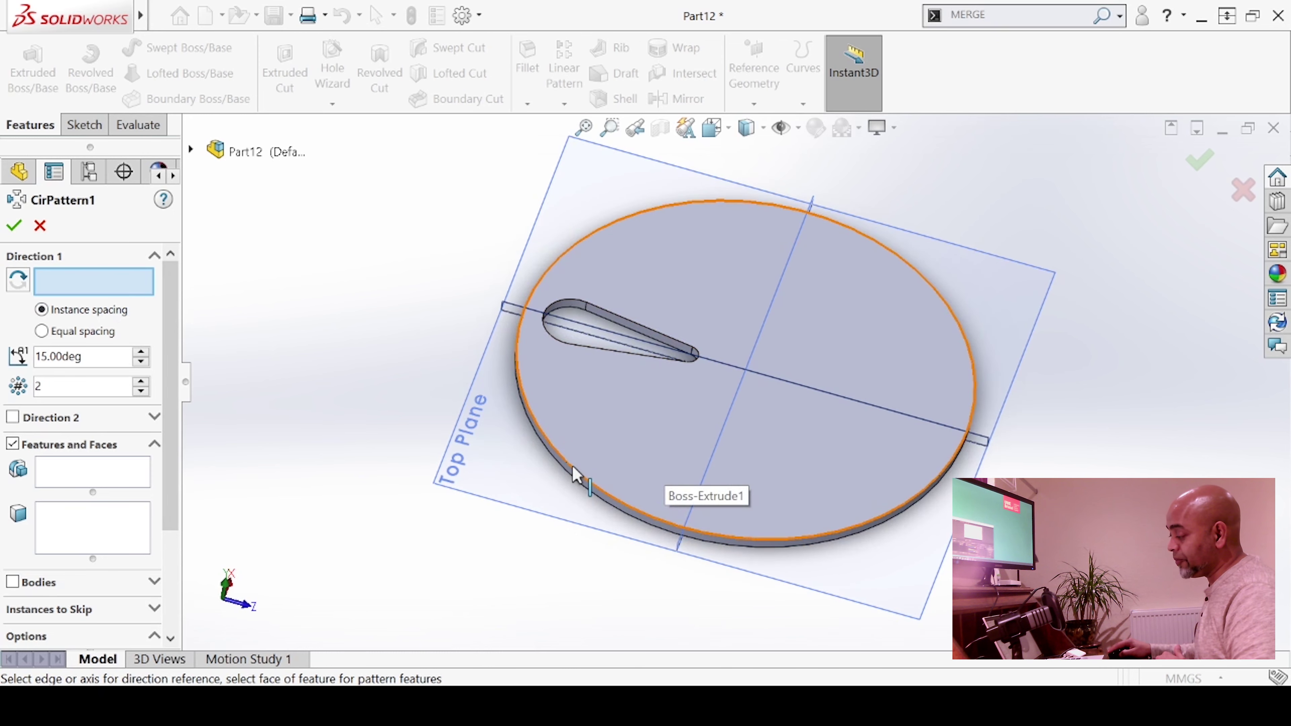
{"action": "left_click", "coordinate": [575, 475]}
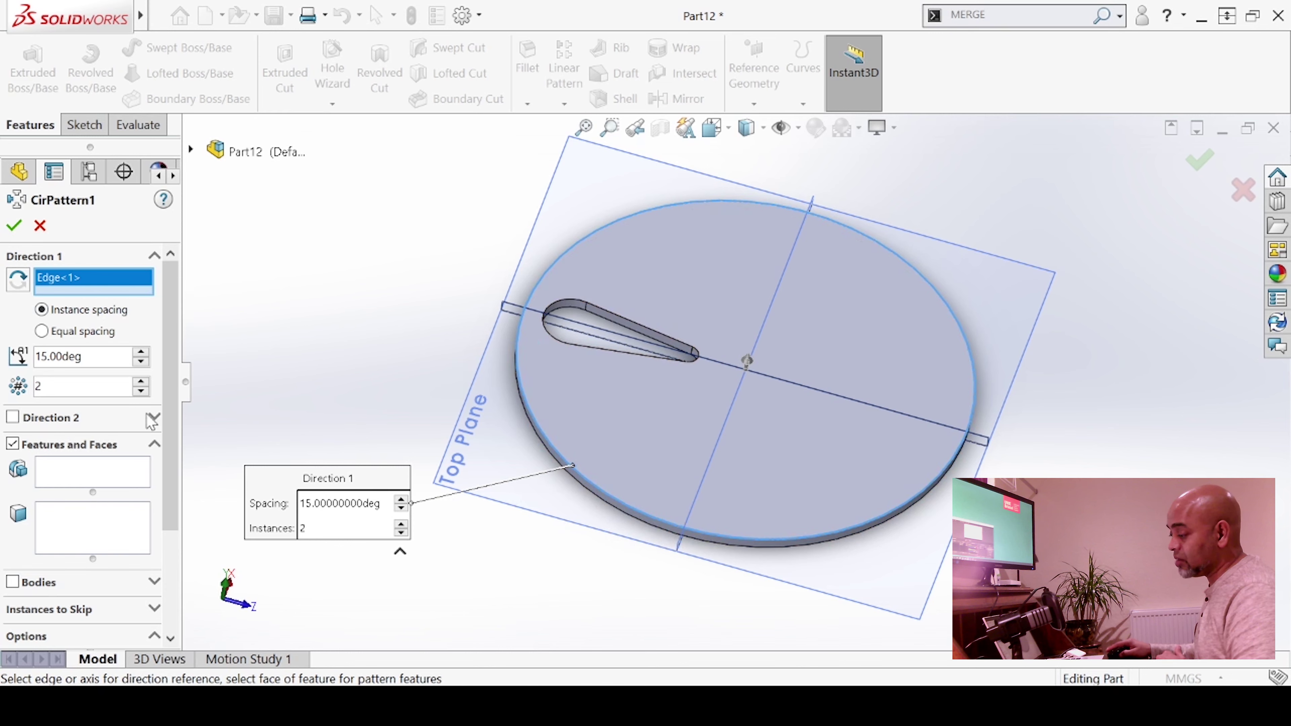
Choose the tapered slot cut as the feature to pattern and use equal spacing over 360 degrees.
{"action": "left_click", "coordinate": [59, 480]}
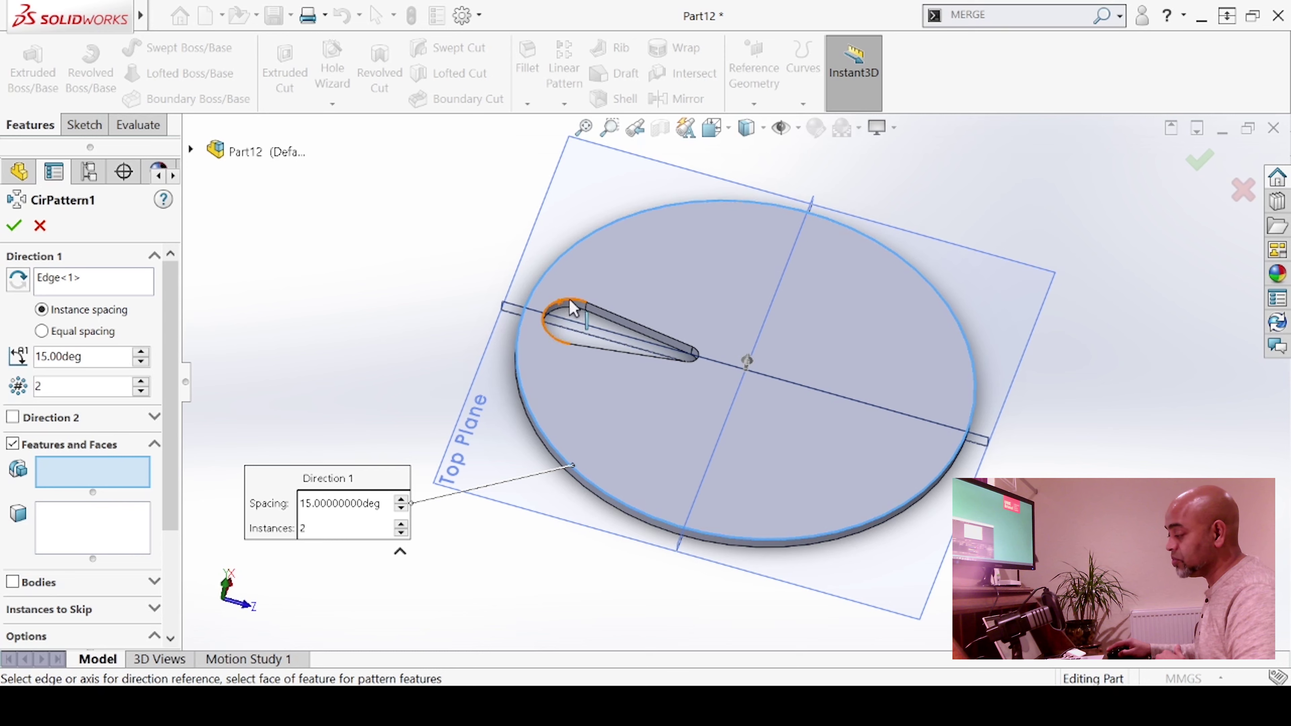
{"action": "left_click", "coordinate": [572, 310]}
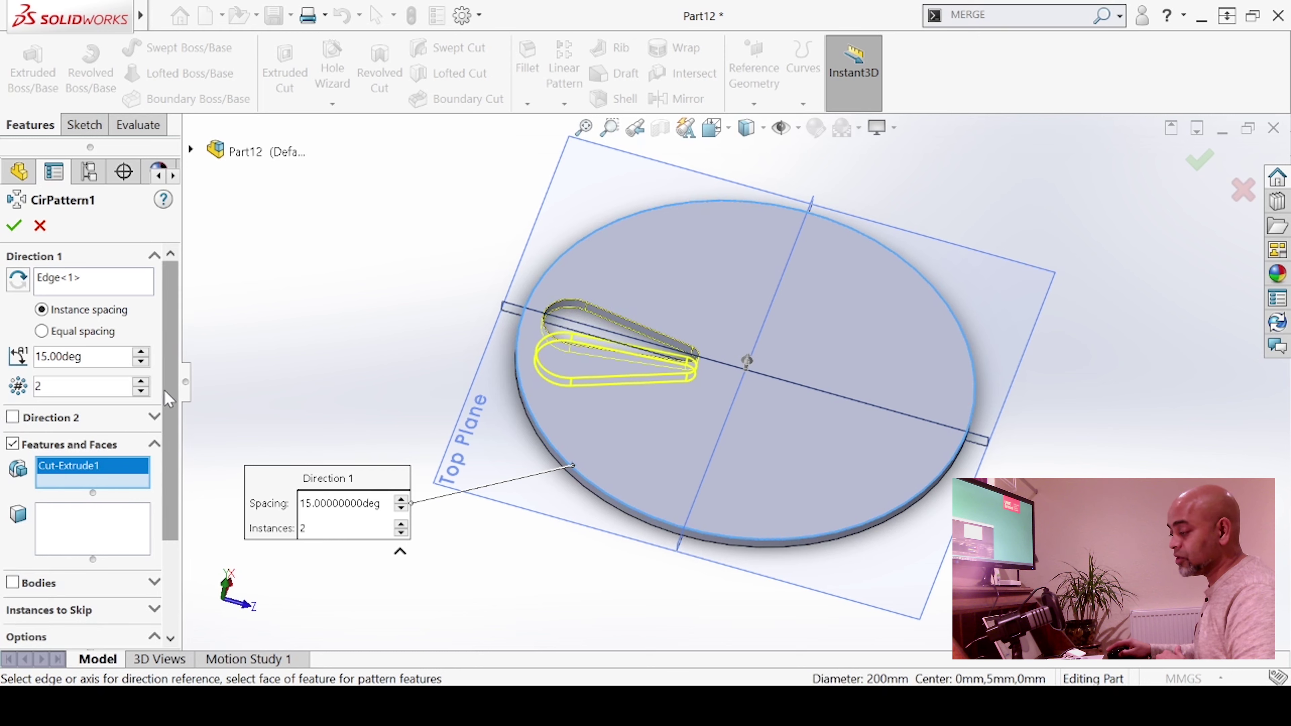
{"action": "left_click", "coordinate": [41, 331]}
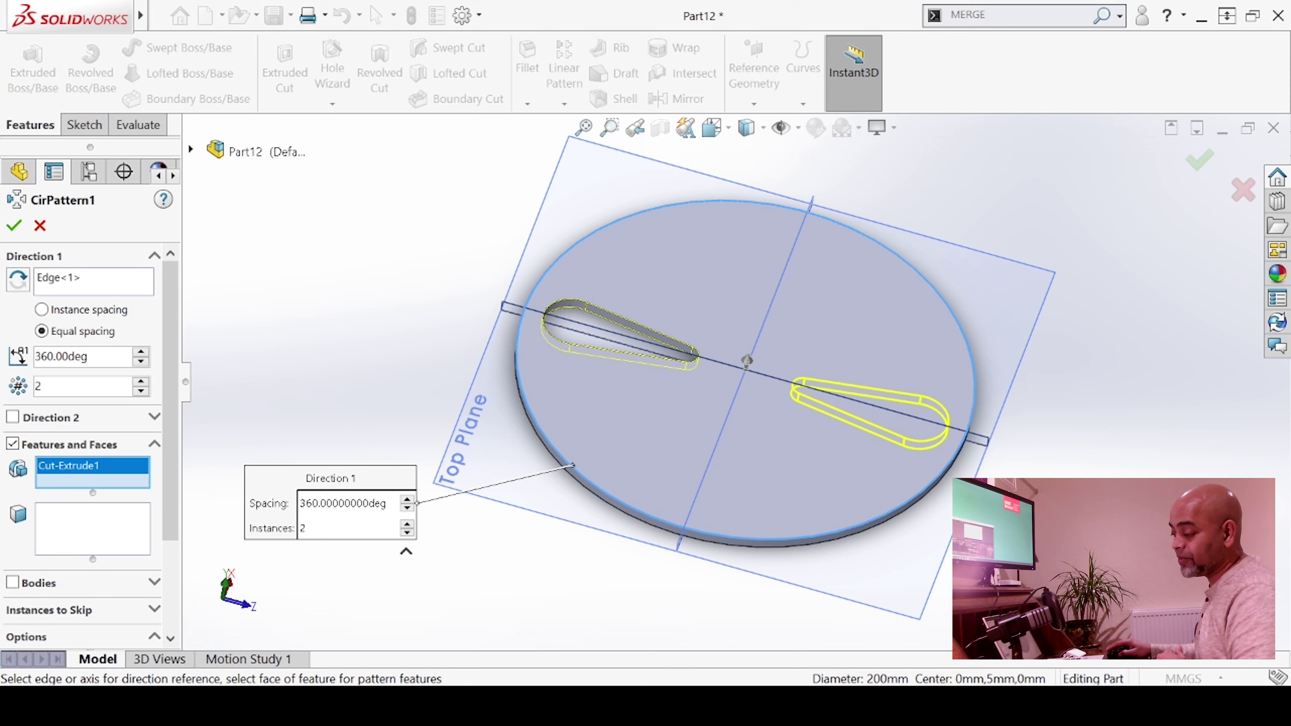
Set the circular pattern to 12 instances and create it on the disc.
{"action": "left_click", "coordinate": [141, 382]}
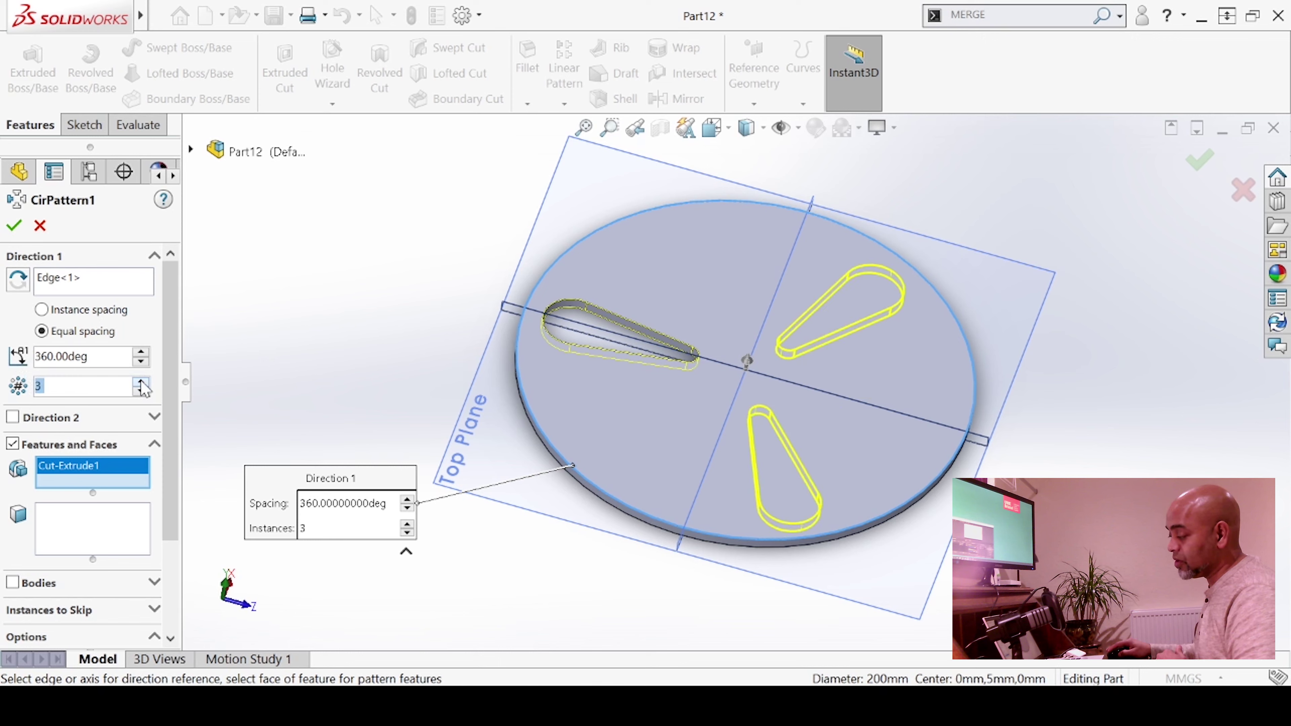
{"action": "left_click", "coordinate": [141, 382]}
{"action": "left_click", "coordinate": [140, 382]}
{"action": "left_click", "coordinate": [141, 383]}
{"action": "left_click", "coordinate": [141, 382]}
{"action": "left_click", "coordinate": [141, 382]}
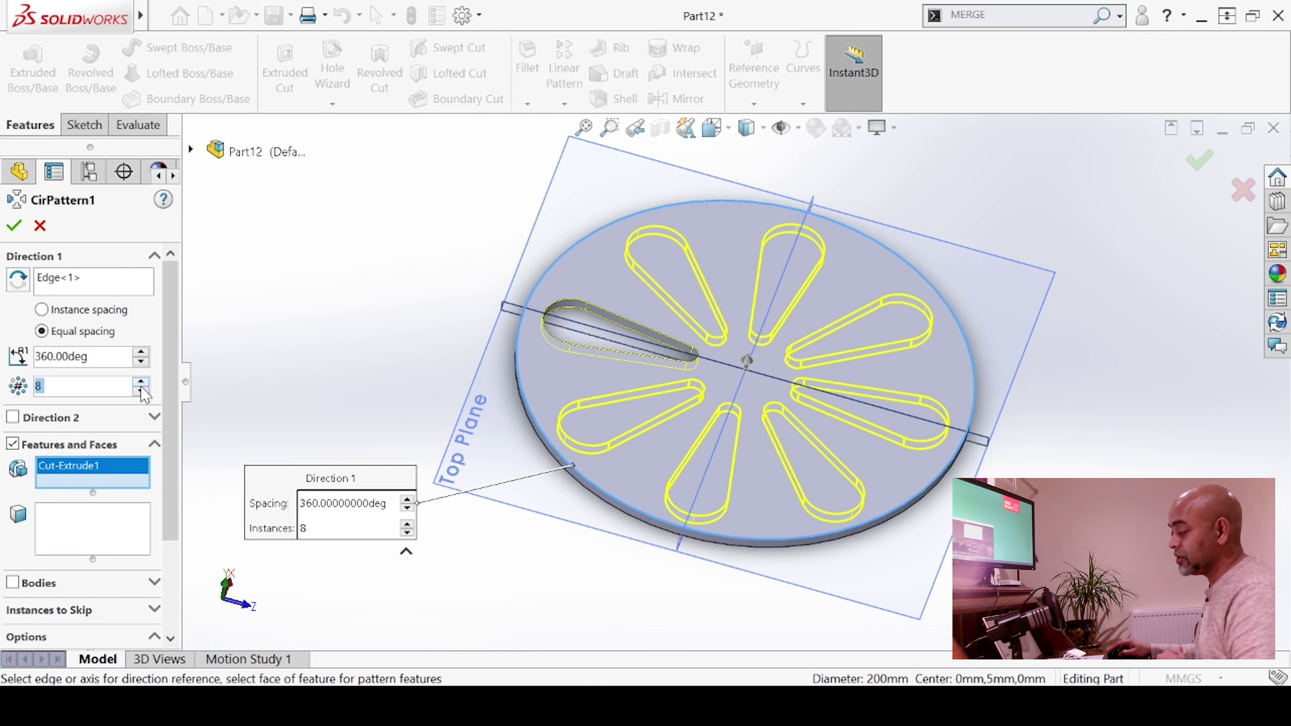
{"action": "left_click", "coordinate": [141, 382]}
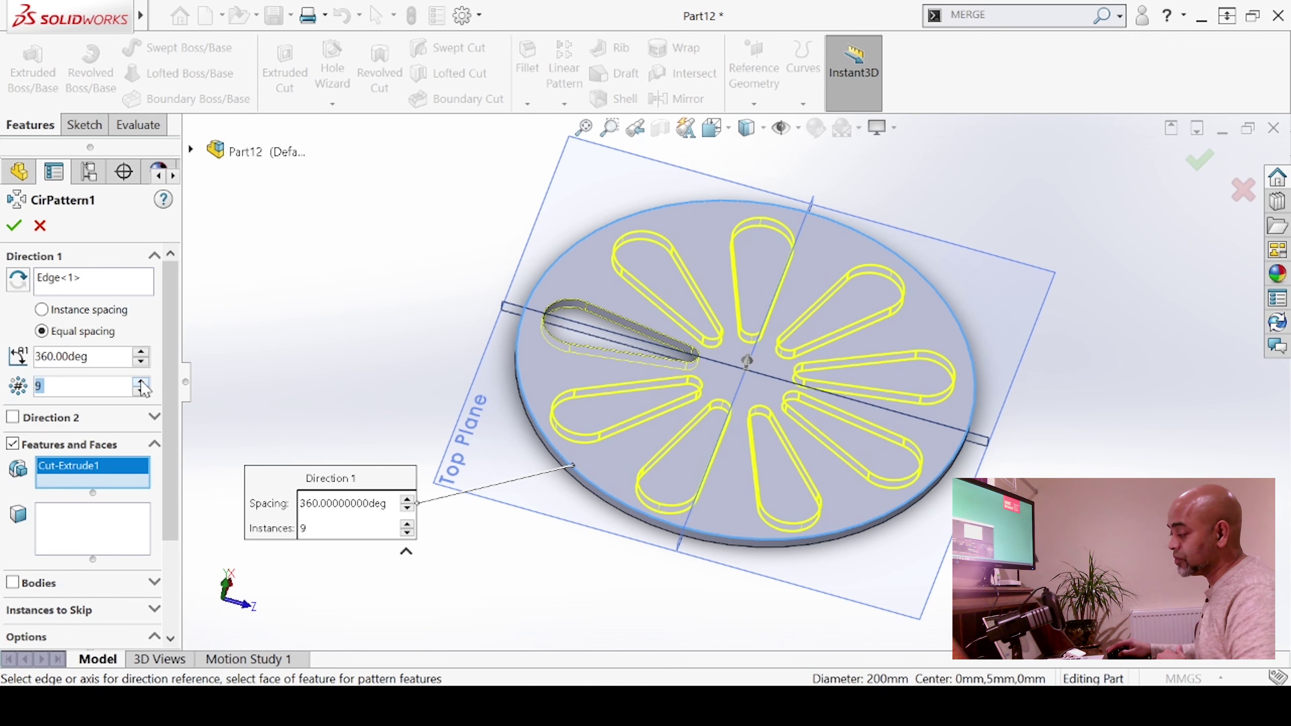
{"action": "left_click", "coordinate": [141, 382]}
{"action": "left_click", "coordinate": [140, 382]}
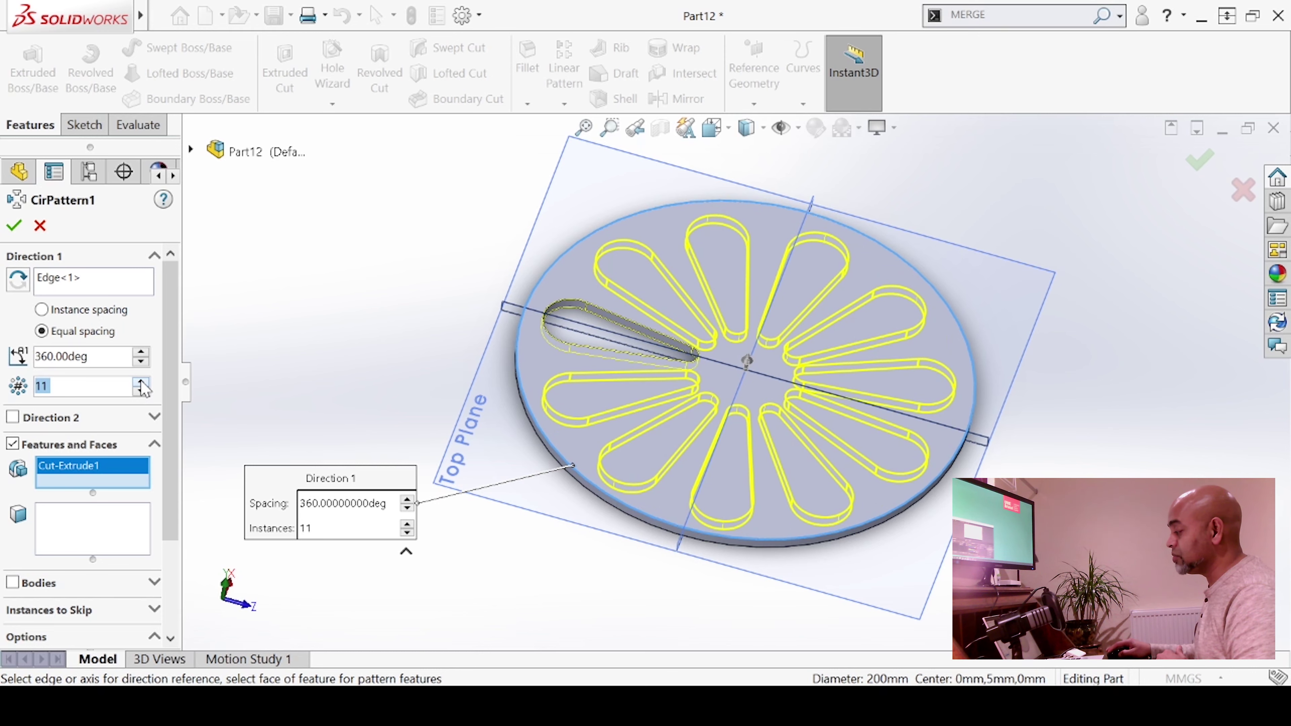
{"action": "left_click", "coordinate": [140, 382]}
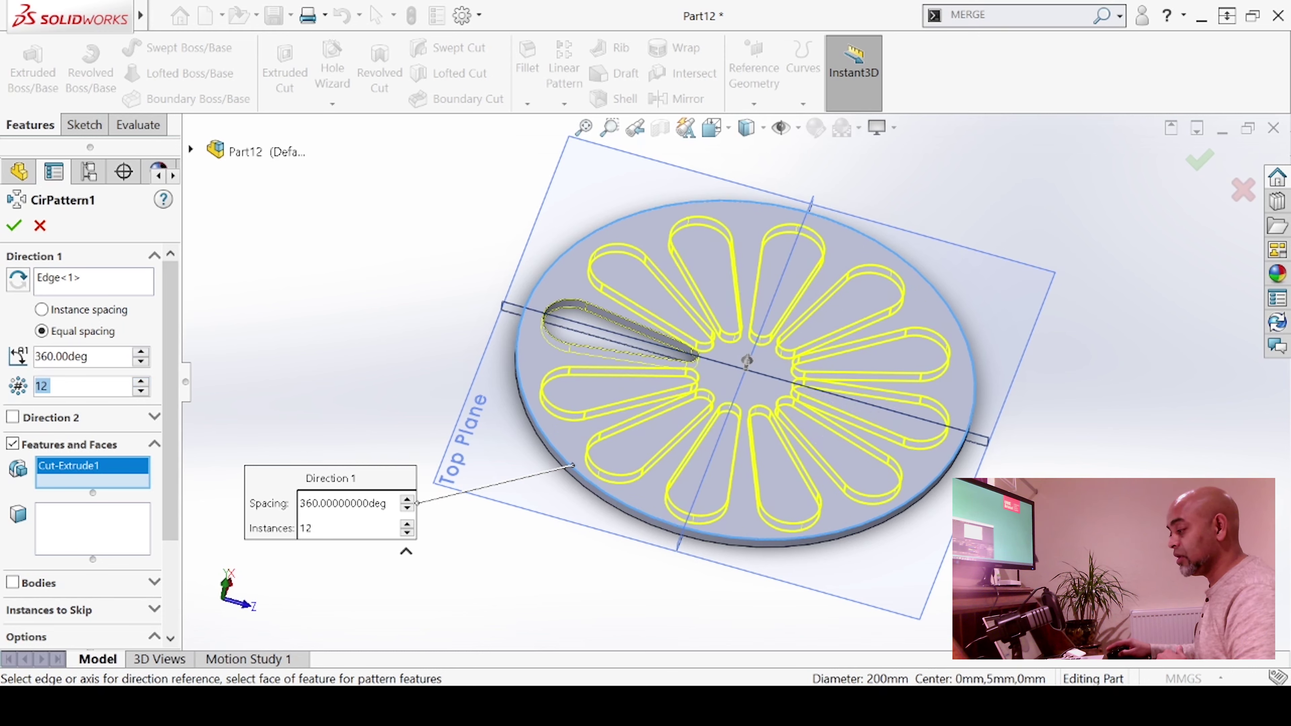
{"action": "left_click", "coordinate": [15, 227]}
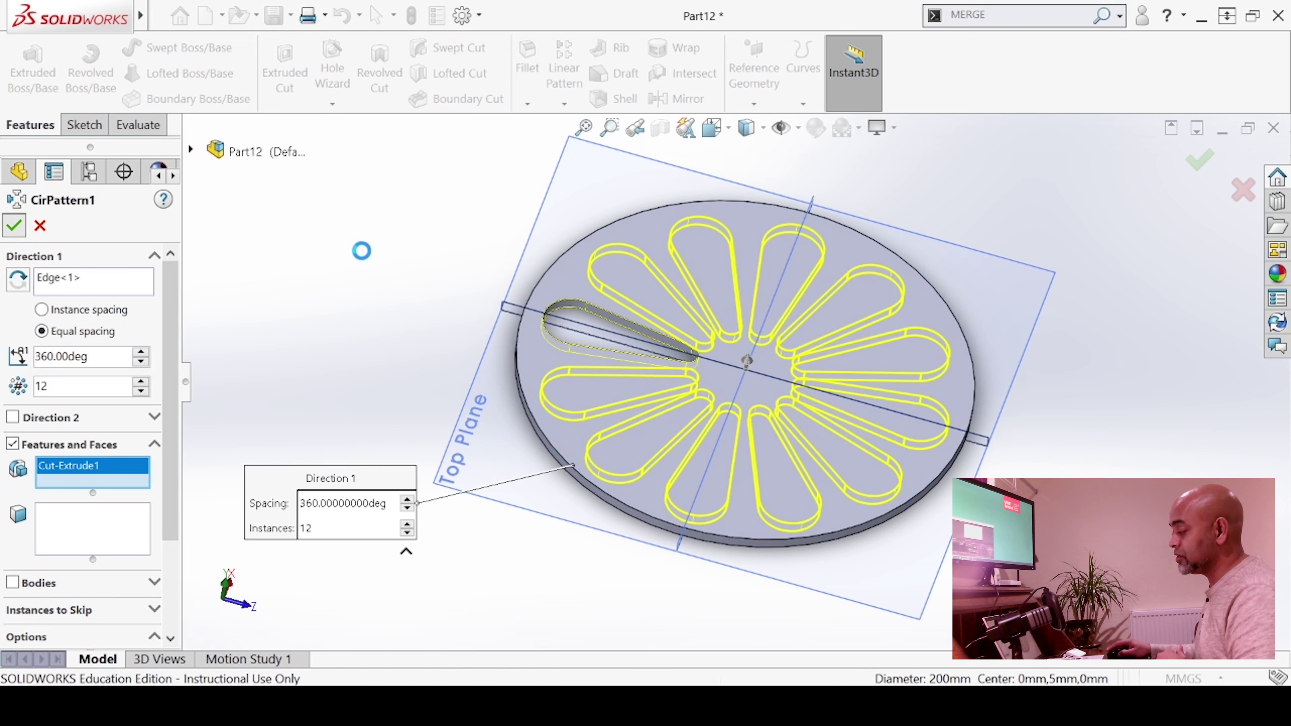
{"action": "left_click", "coordinate": [386, 260]}
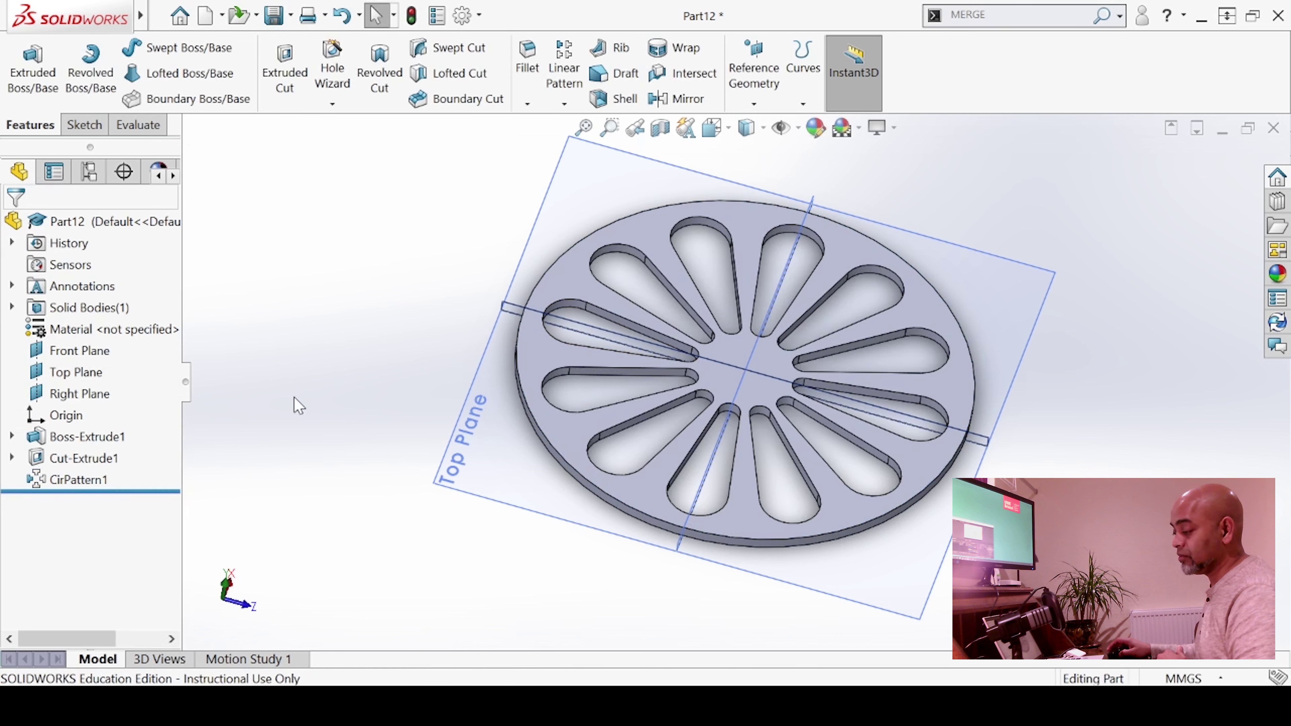
{"action": "middle_click_drag", "start_coordinate": [600, 392], "coordinate": [611, 490]}
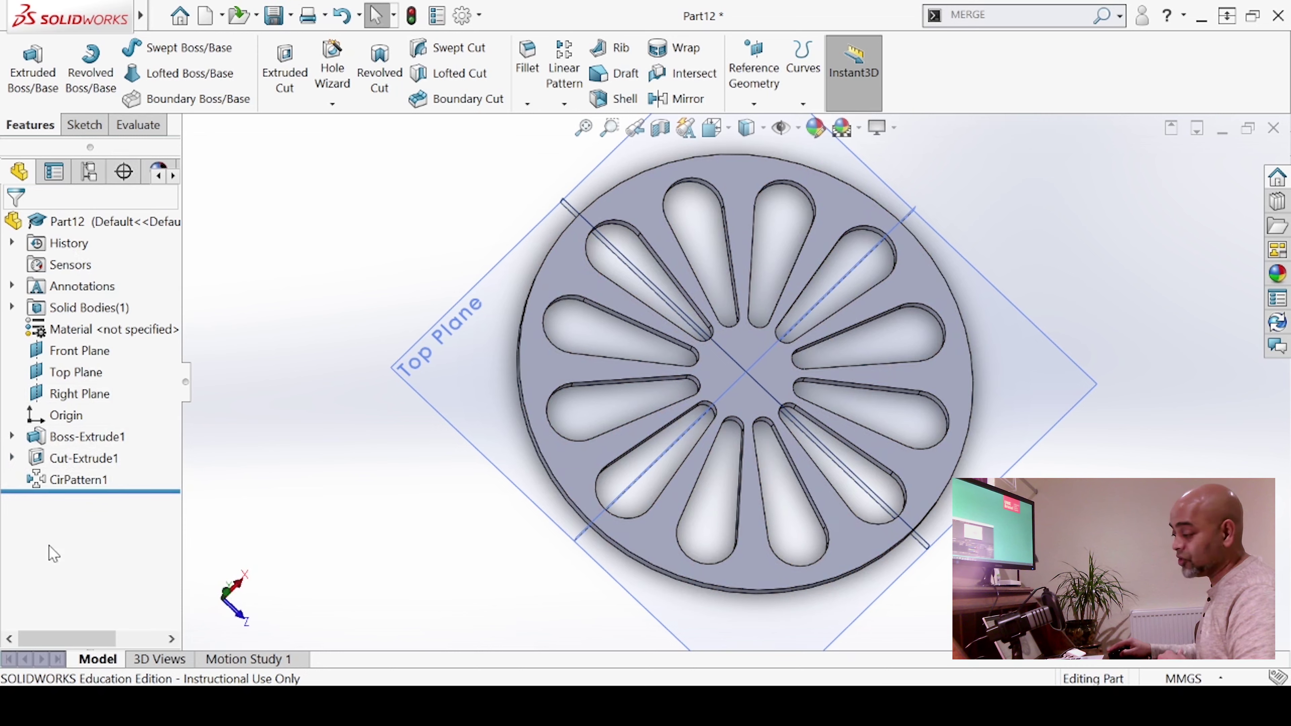
Edit the circular pattern of slots to have 14 instances and apply the change.
{"action": "left_click", "coordinate": [46, 487]}
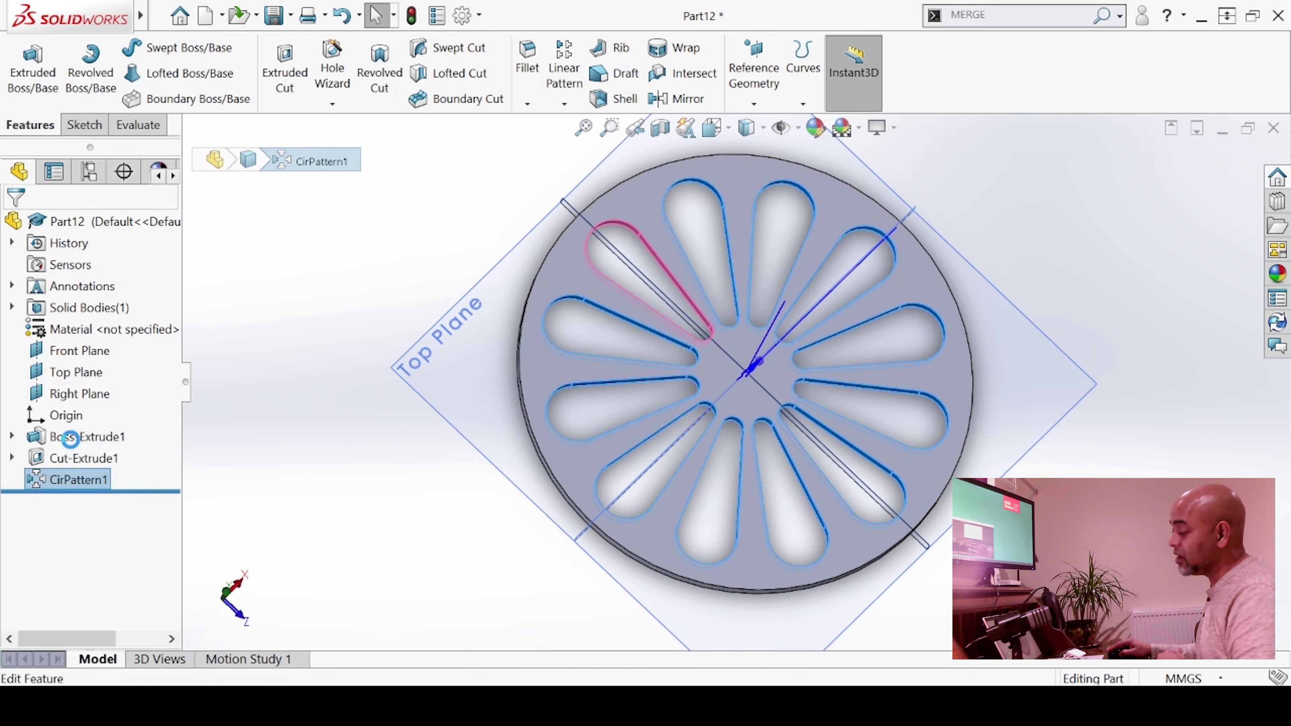
{"action": "left_click", "coordinate": [97, 432]}
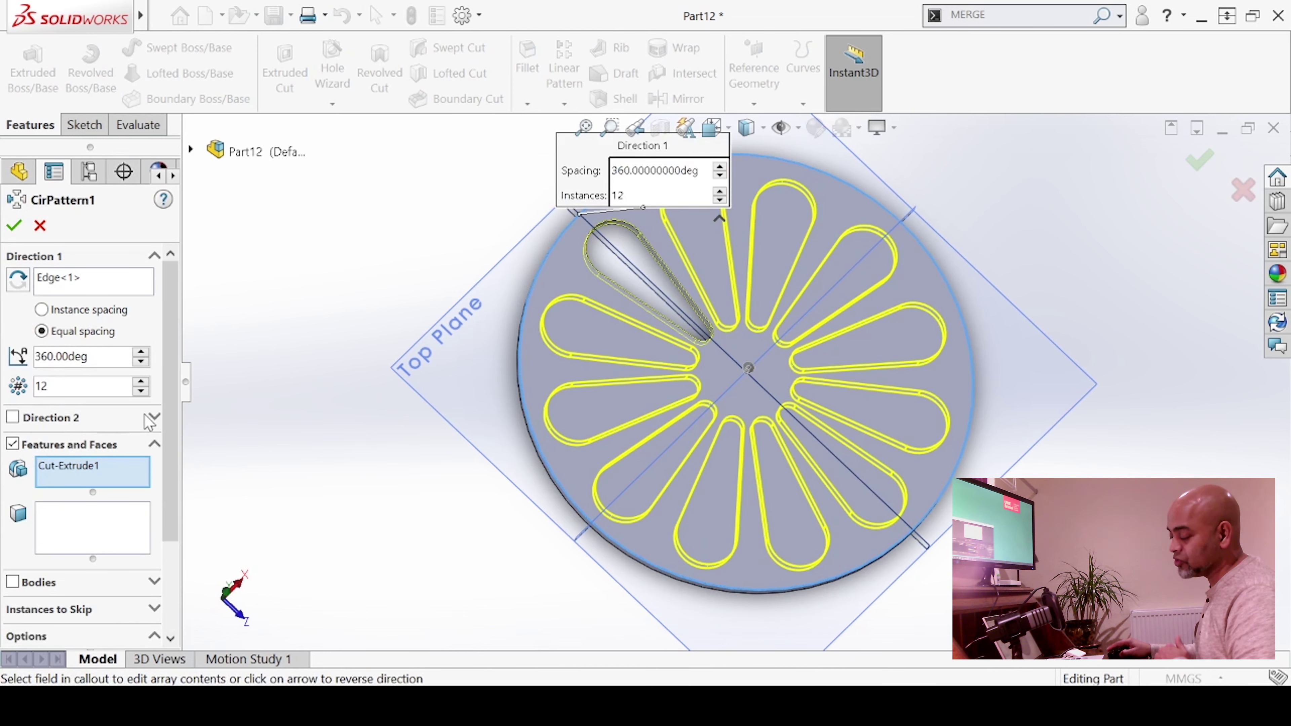
{"action": "left_click", "coordinate": [142, 382]}
{"action": "left_click", "coordinate": [142, 382]}
{"action": "left_click", "coordinate": [141, 382]}
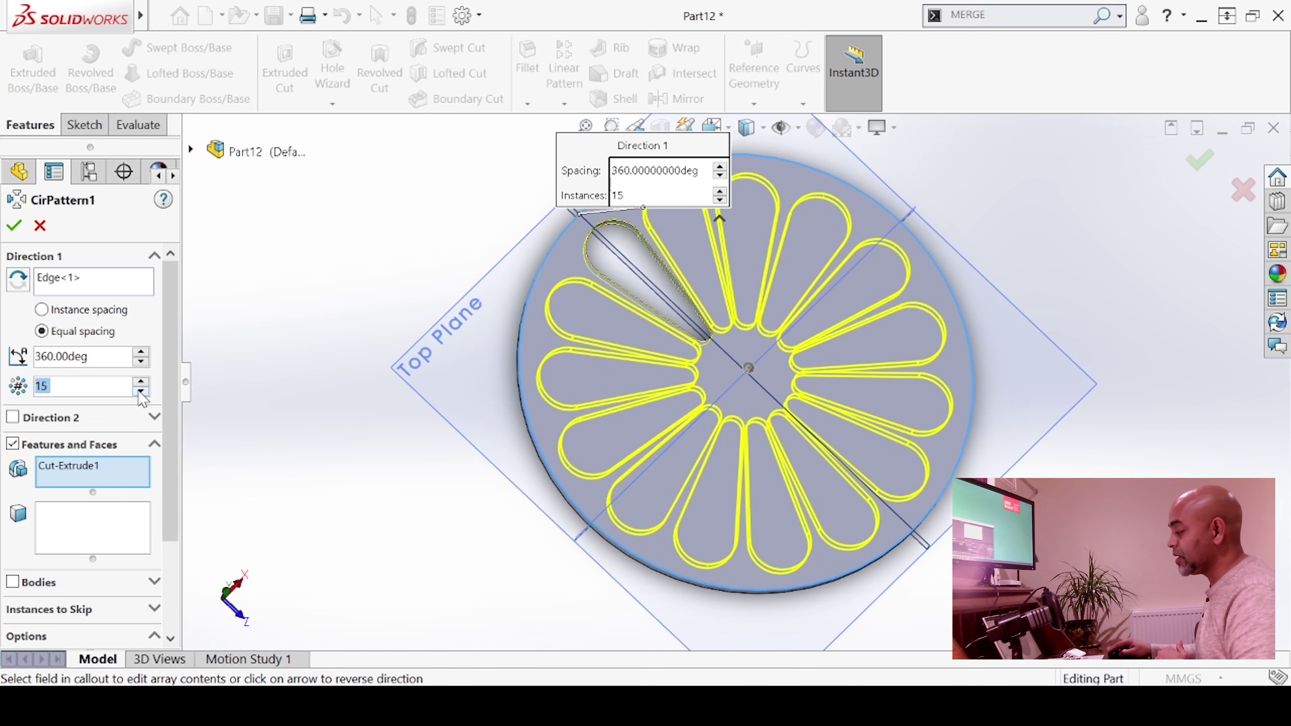
{"action": "scroll", "coordinate": [289, 392], "scroll_direction": "down", "scroll_amount": 3}
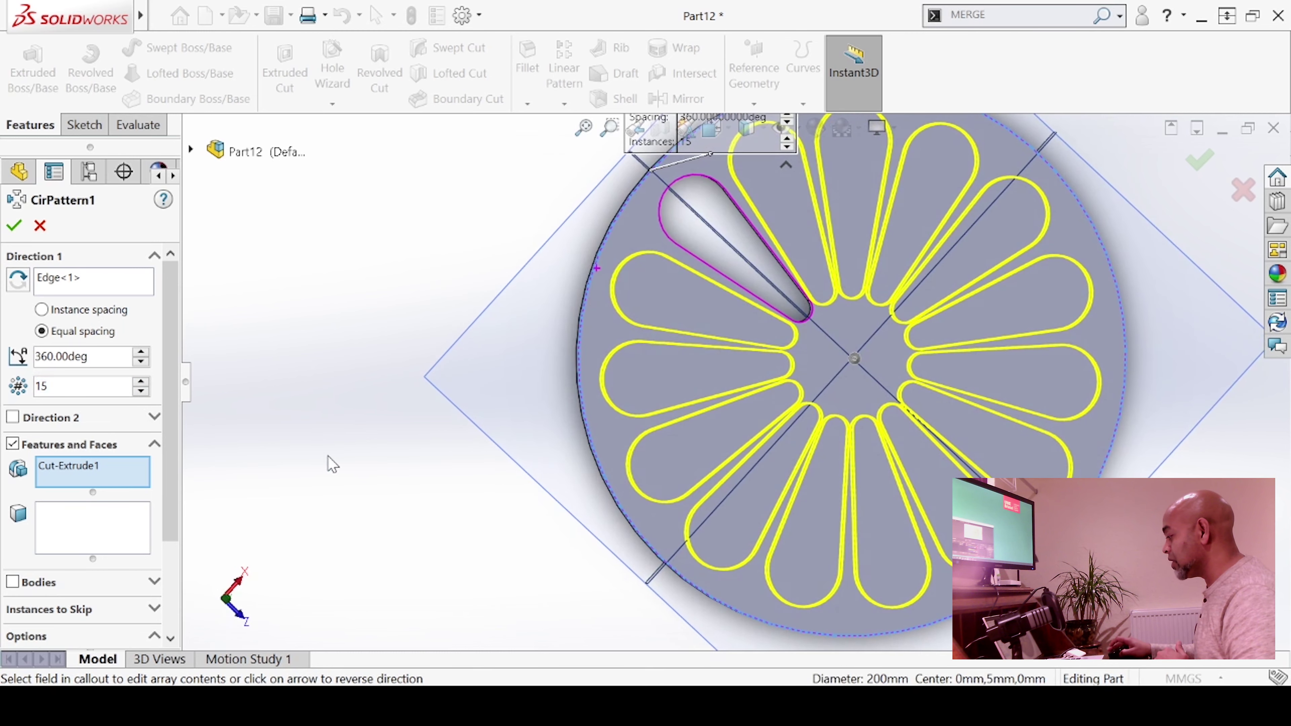
{"action": "left_click", "coordinate": [140, 391]}
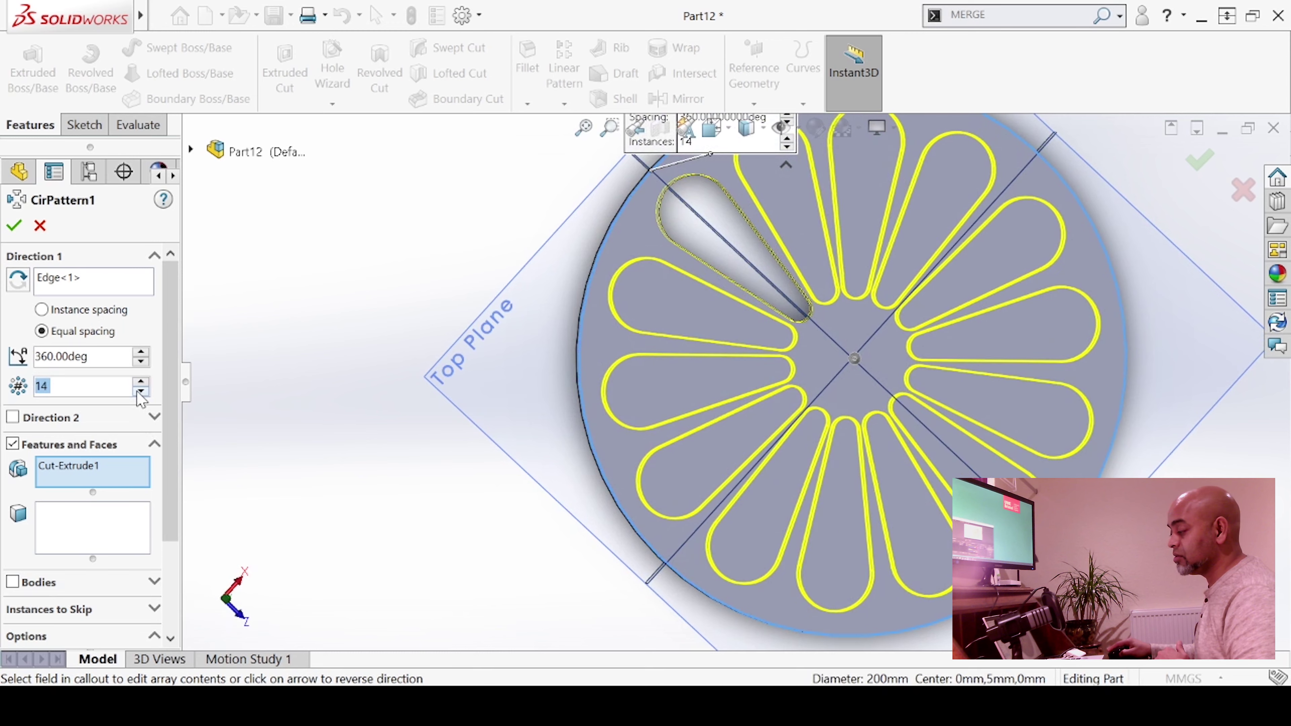
{"action": "left_click", "coordinate": [13, 225]}
{"action": "scroll", "coordinate": [887, 303], "scroll_direction": "up", "scroll_amount": 3}
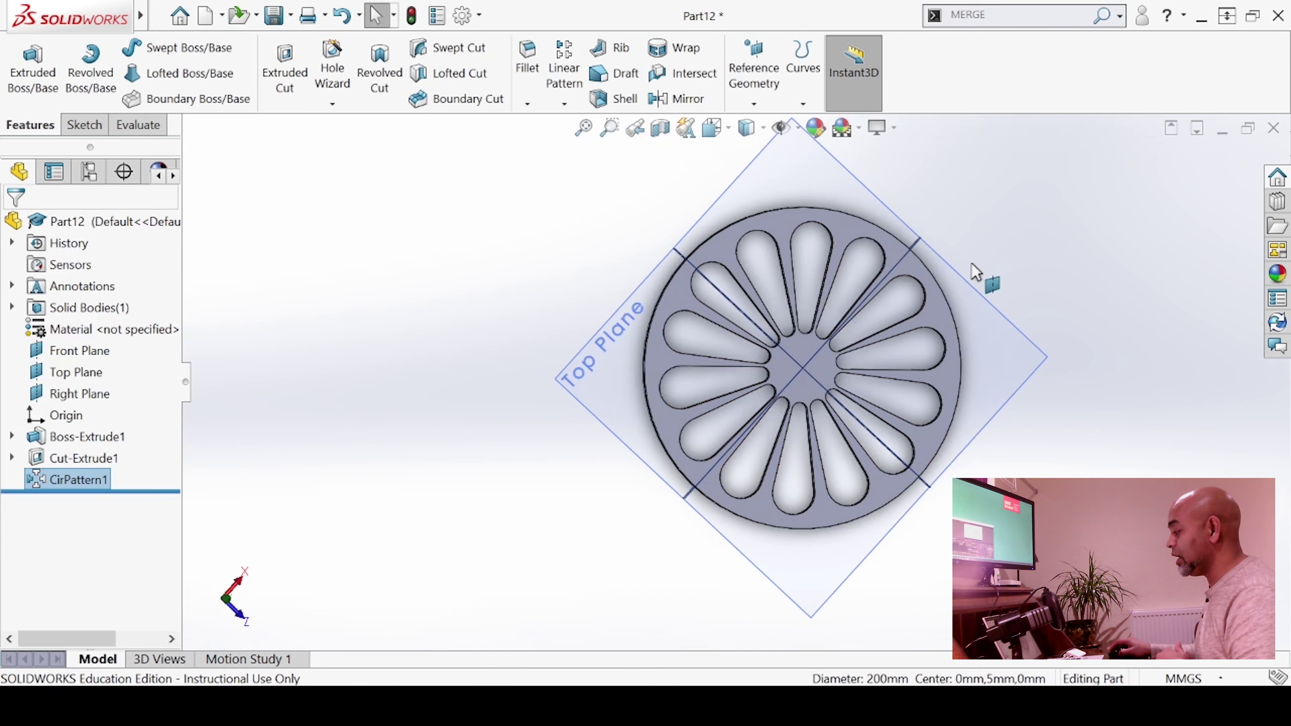
{"action": "scroll", "coordinate": [975, 272], "scroll_direction": "down", "scroll_amount": 2}
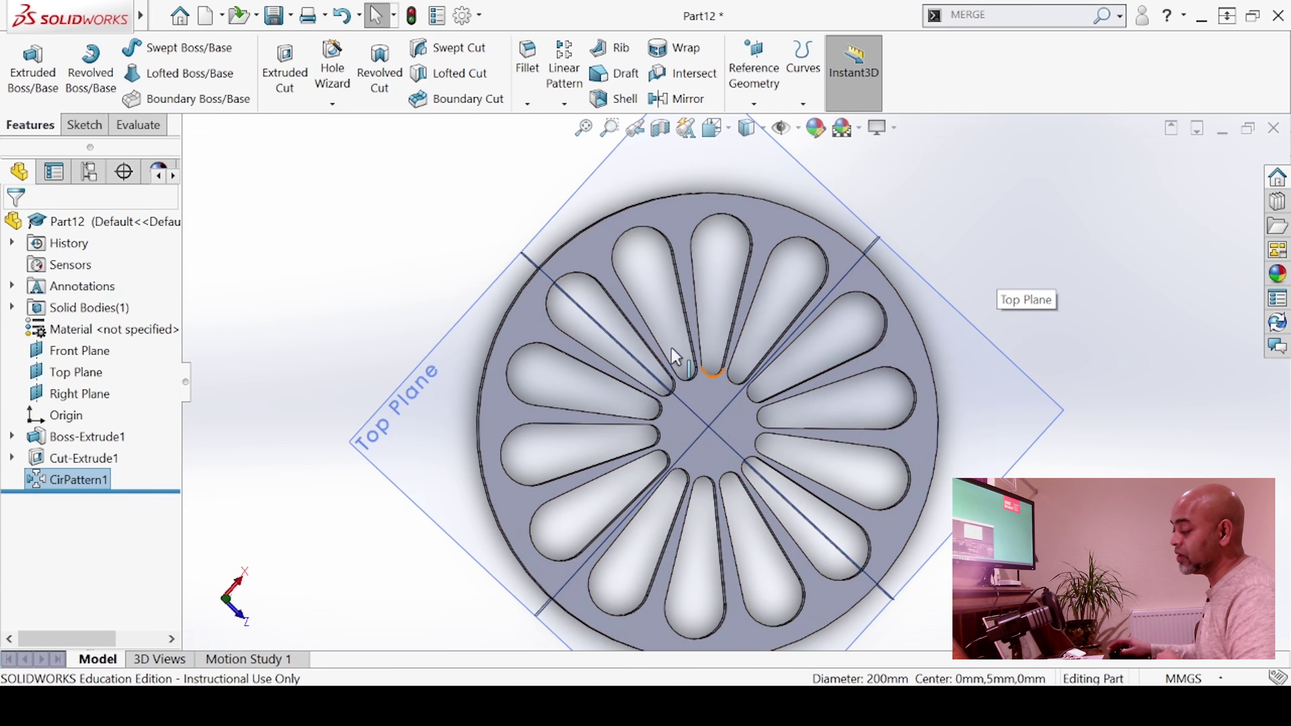
{"action": "middle_click_drag", "start_coordinate": [676, 356], "coordinate": [522, 282]}
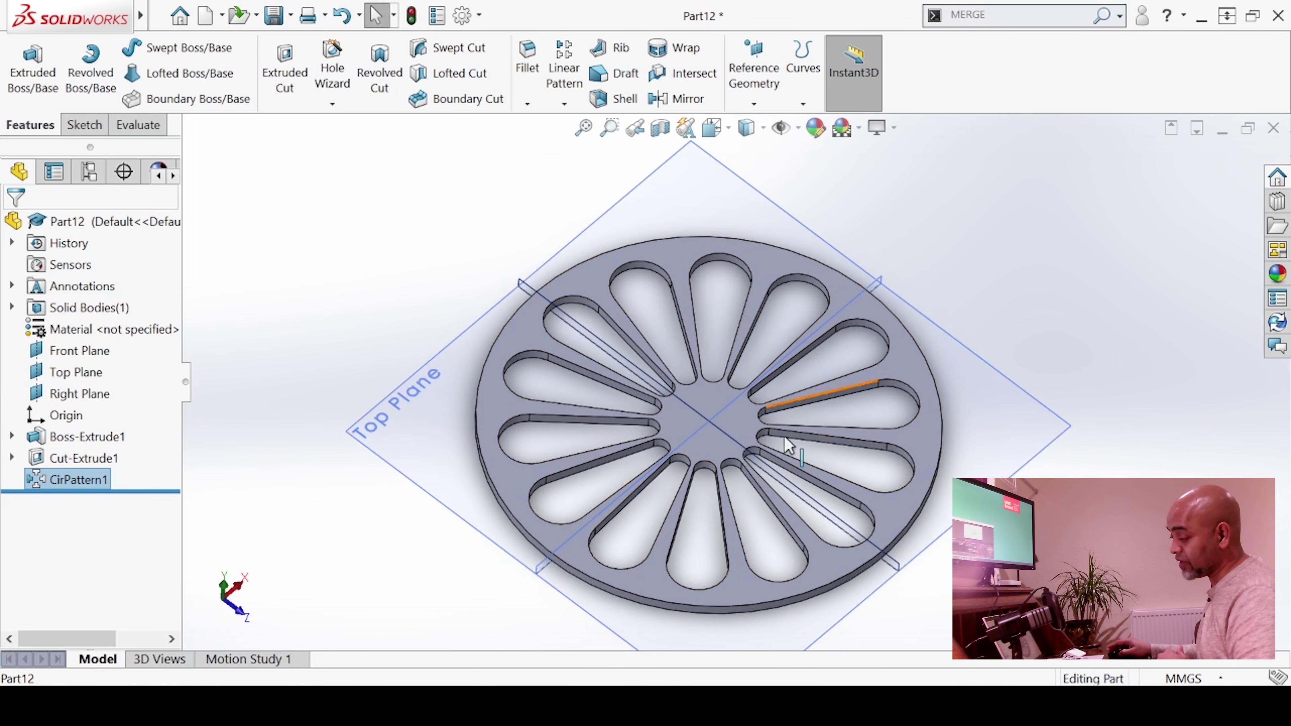
{"action": "left_click", "coordinate": [291, 300]}
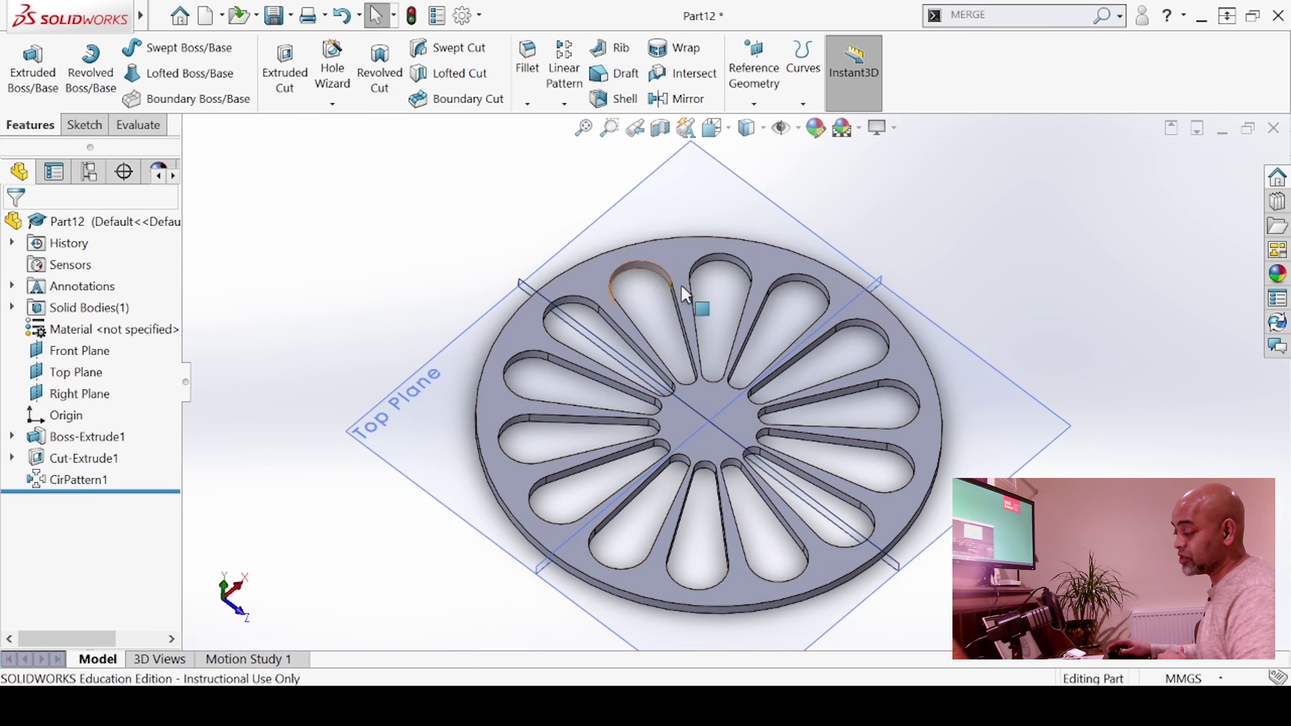
Edit the circular pattern to skip slot instances 4 and 10, and apply the change.
{"action": "left_click", "coordinate": [76, 479]}
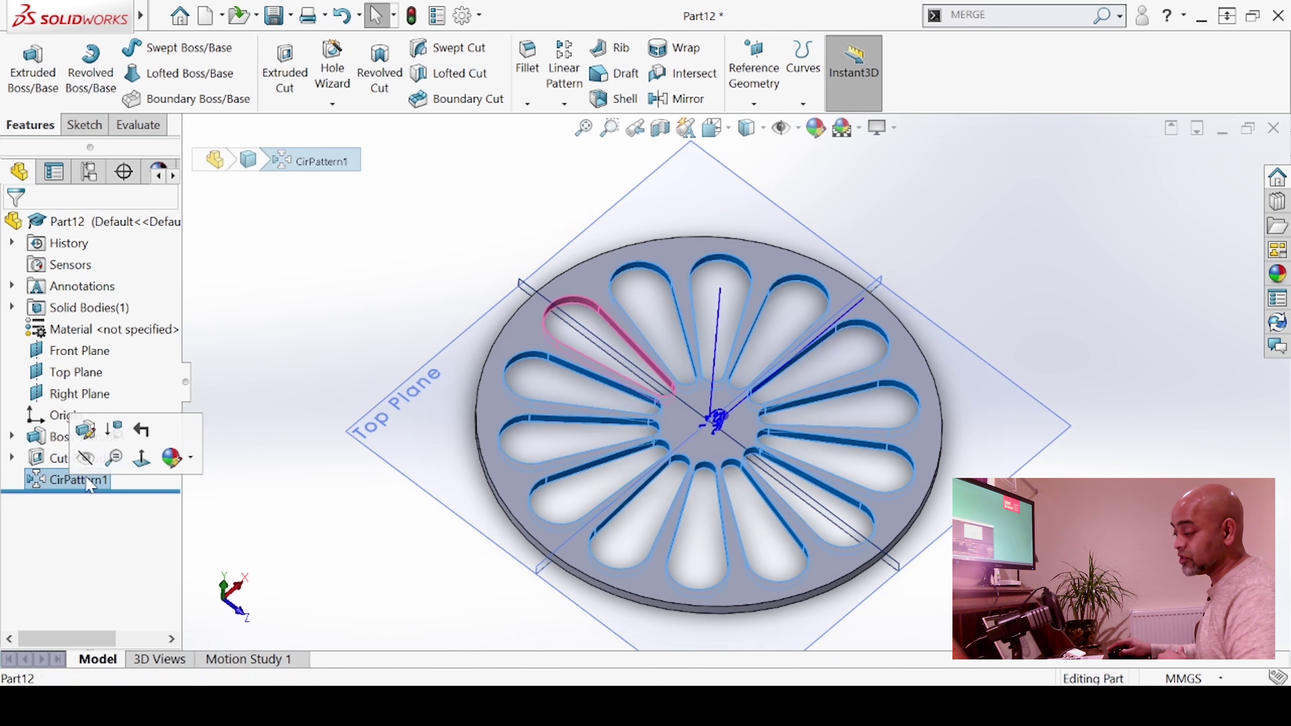
{"action": "left_click", "coordinate": [82, 433]}
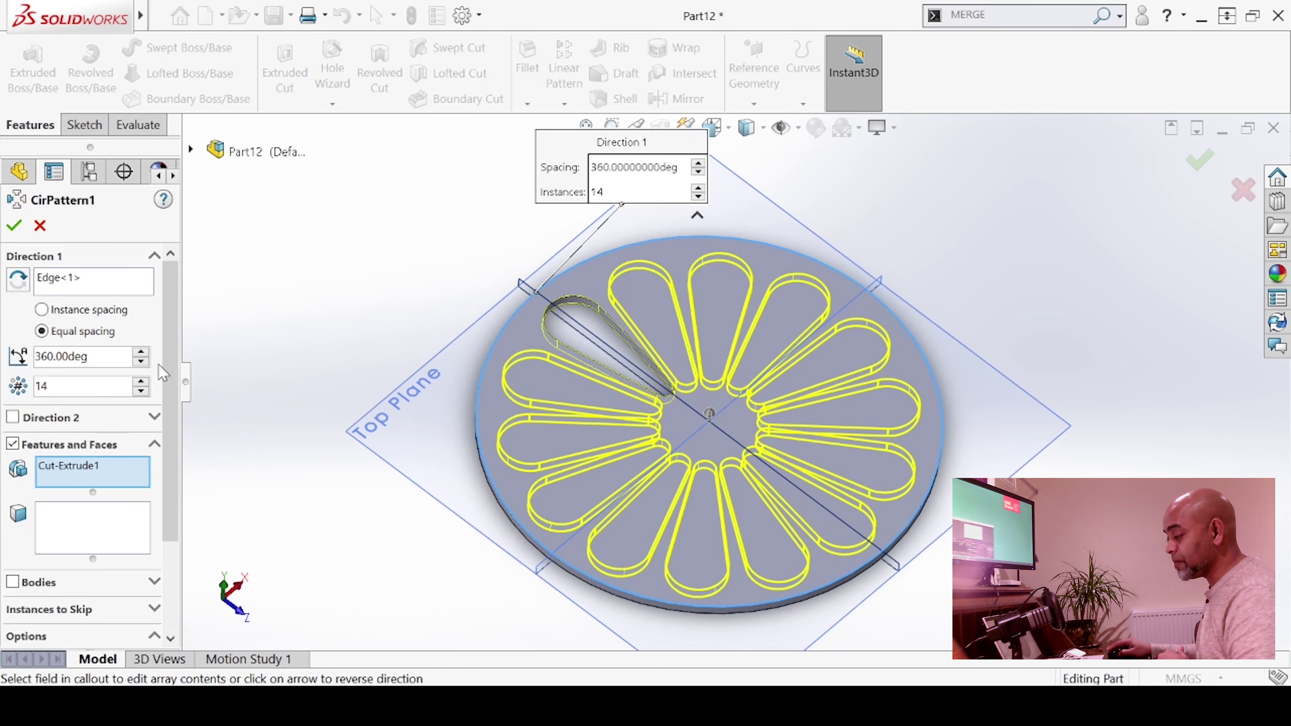
{"action": "scroll", "coordinate": [163, 373], "scroll_direction": "down", "scroll_amount": 3}
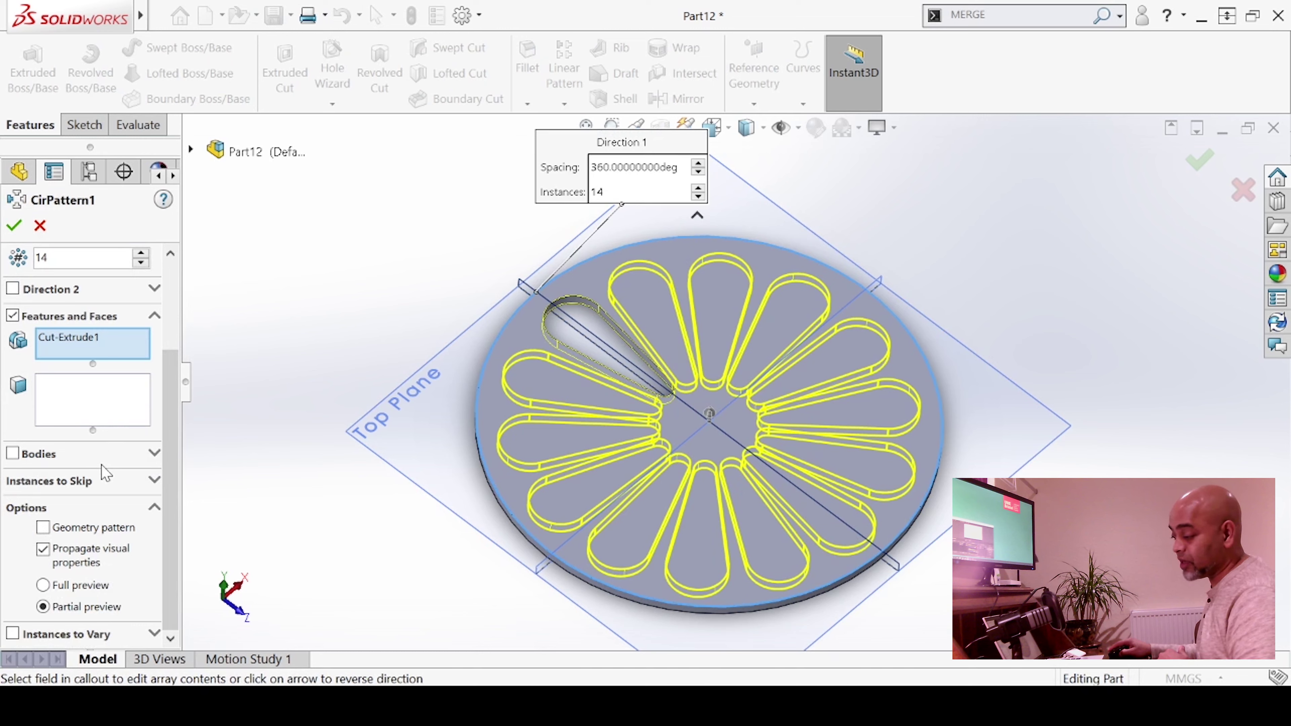
{"action": "left_click", "coordinate": [133, 487]}
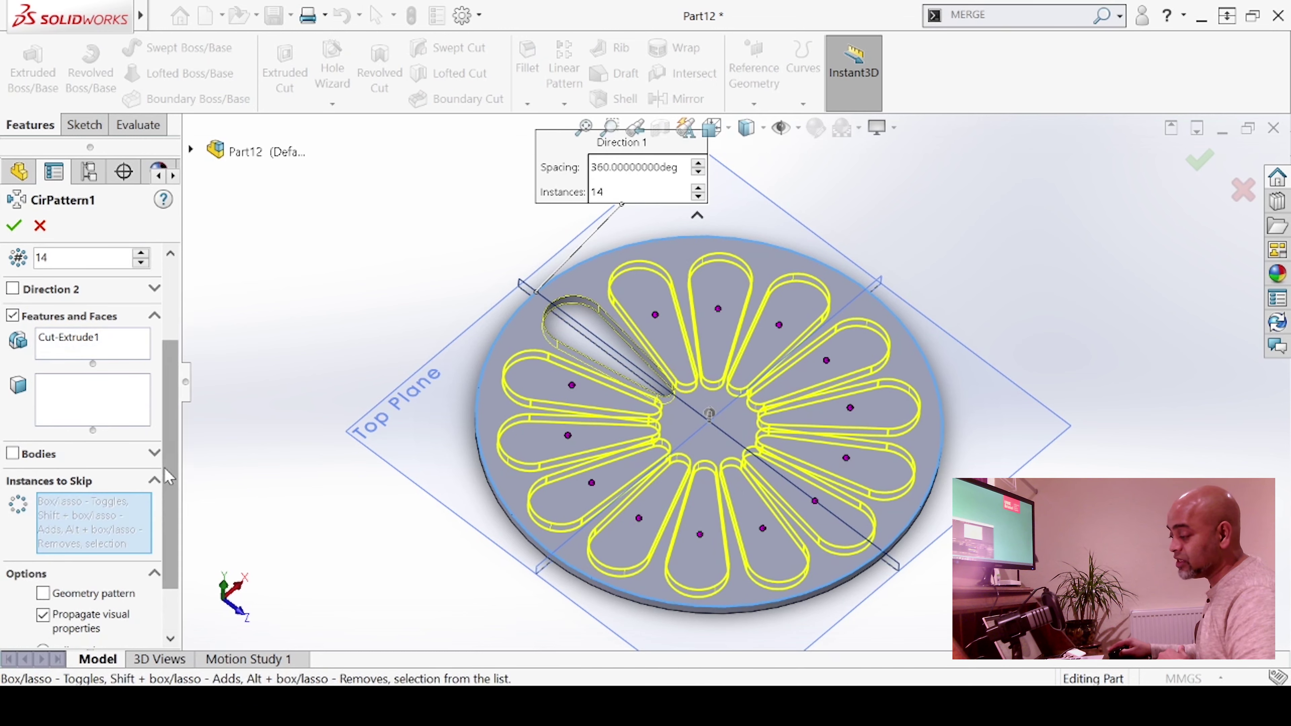
{"action": "left_click_drag", "start_coordinate": [173, 466], "coordinate": [173, 539]}
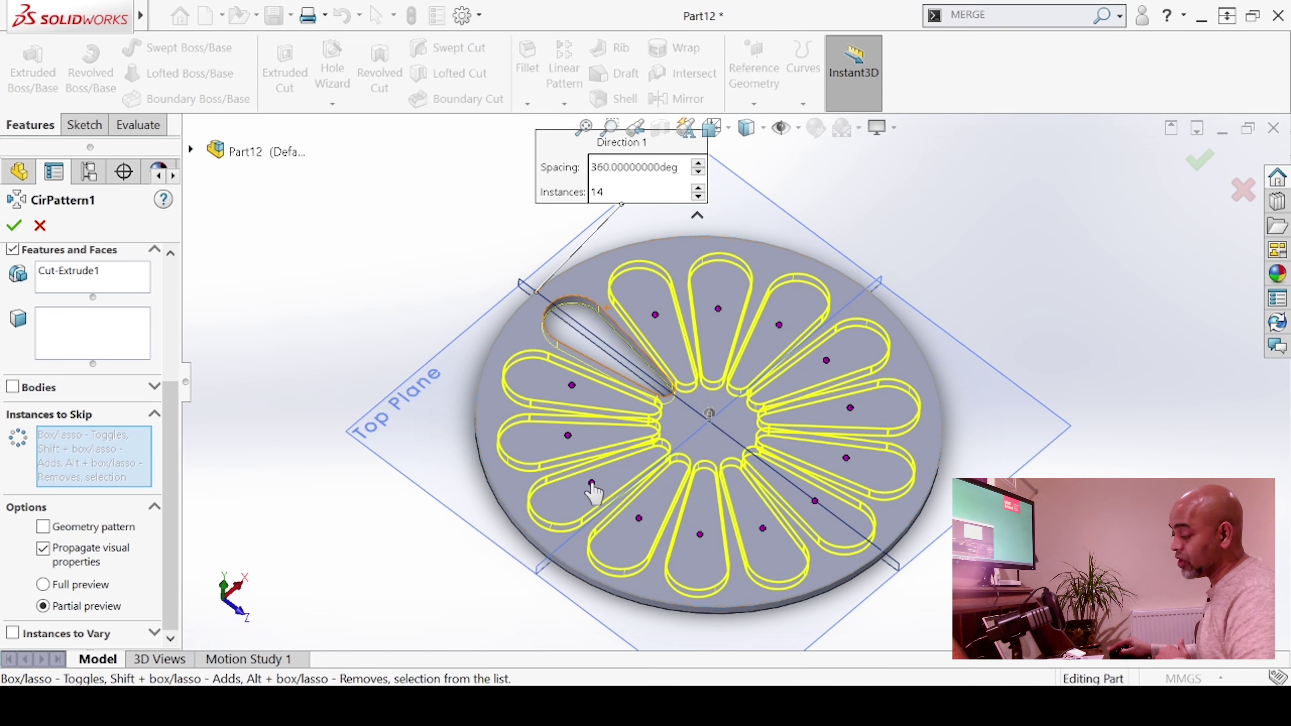
{"action": "left_click", "coordinate": [592, 483]}
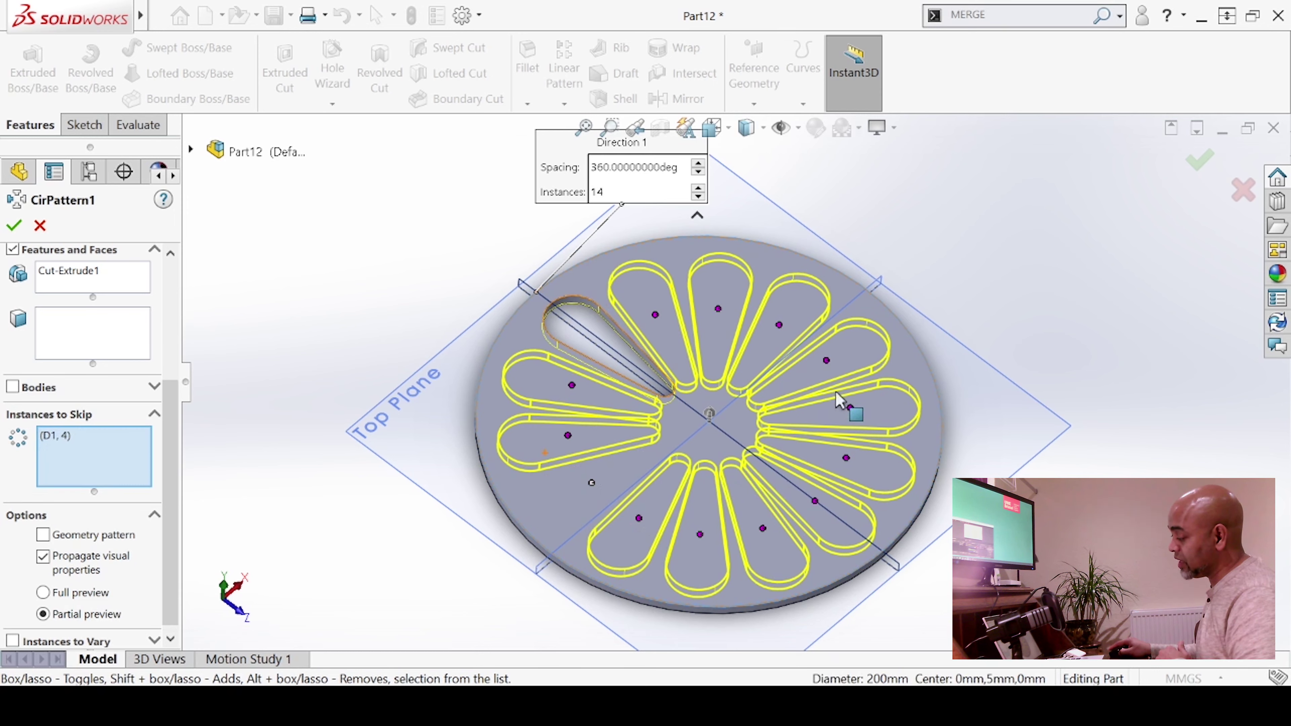
{"action": "left_click", "coordinate": [850, 407]}
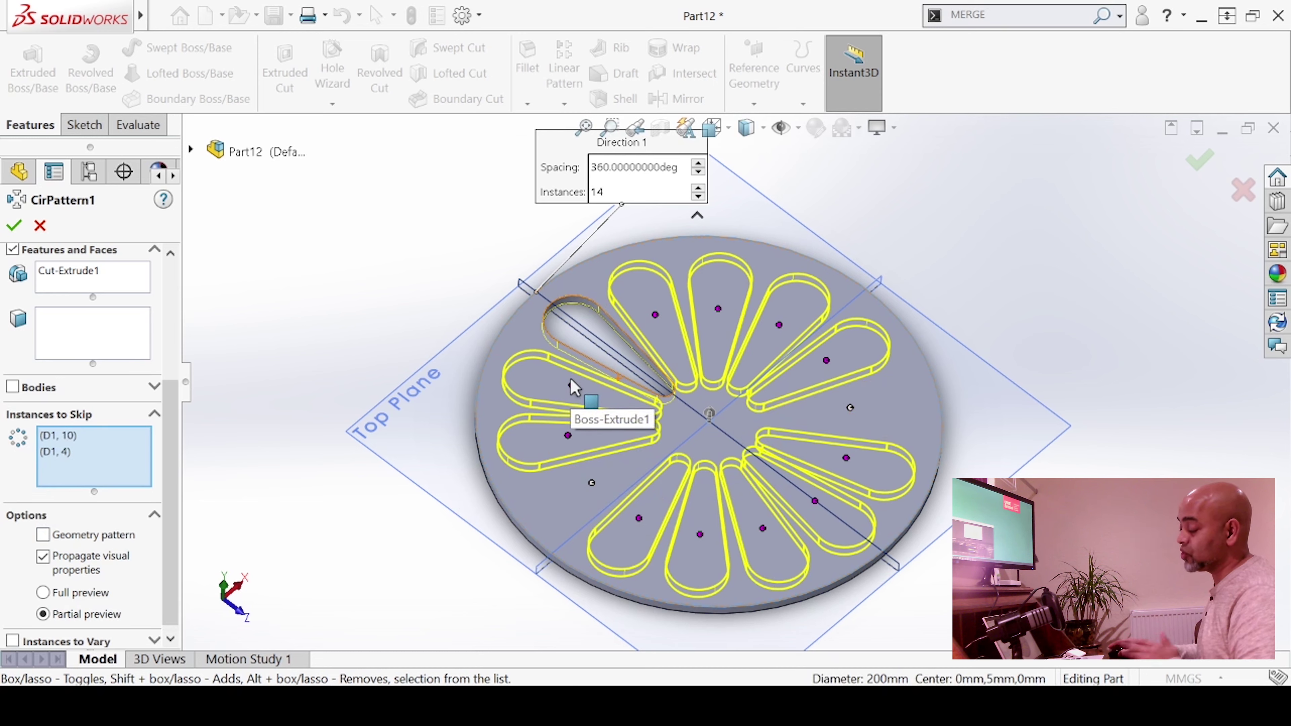
{"action": "left_click", "coordinate": [19, 229]}
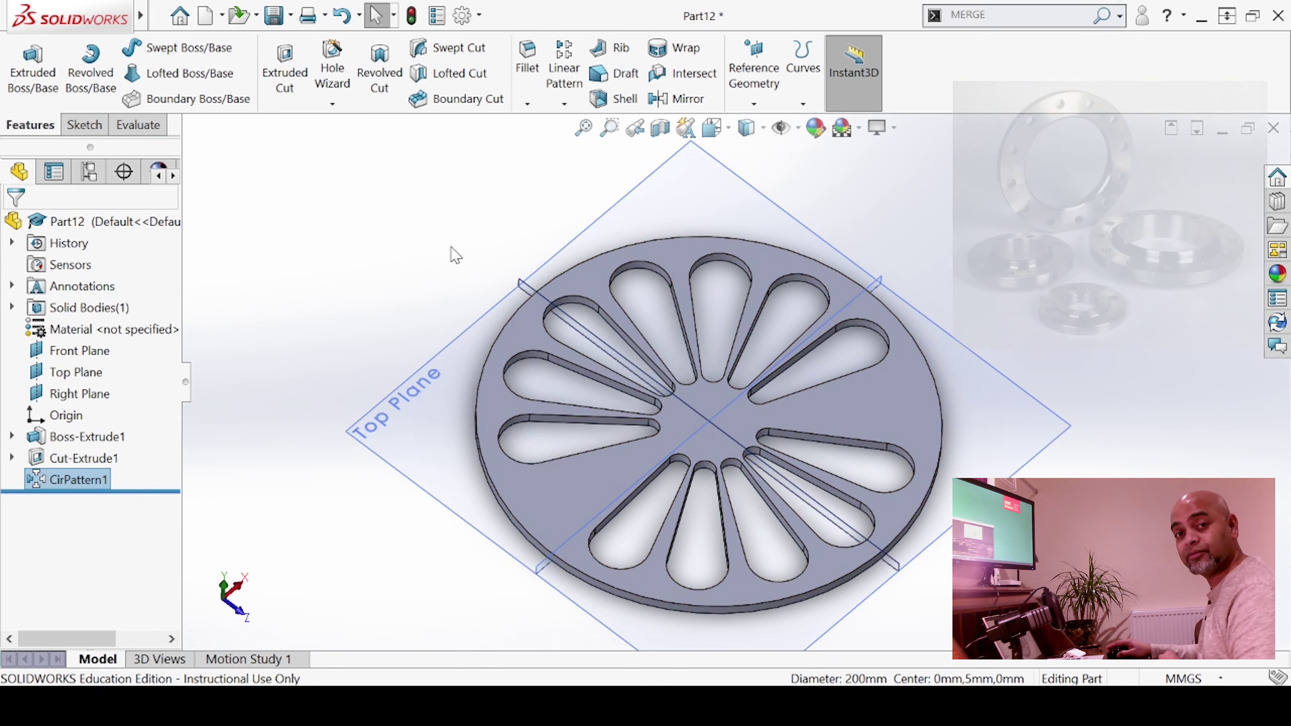
{"action": "middle_click_drag", "start_coordinate": [432, 310], "coordinate": [490, 447]}
{"action": "left_click", "coordinate": [332, 334]}
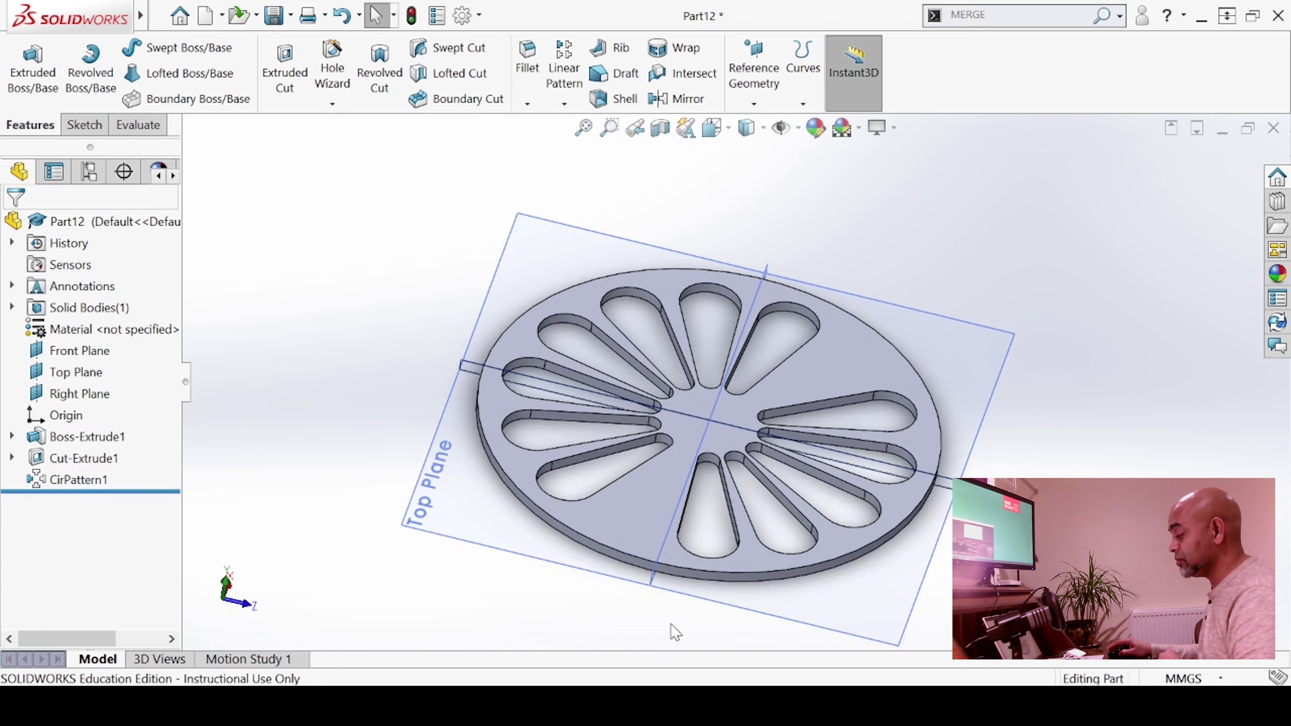